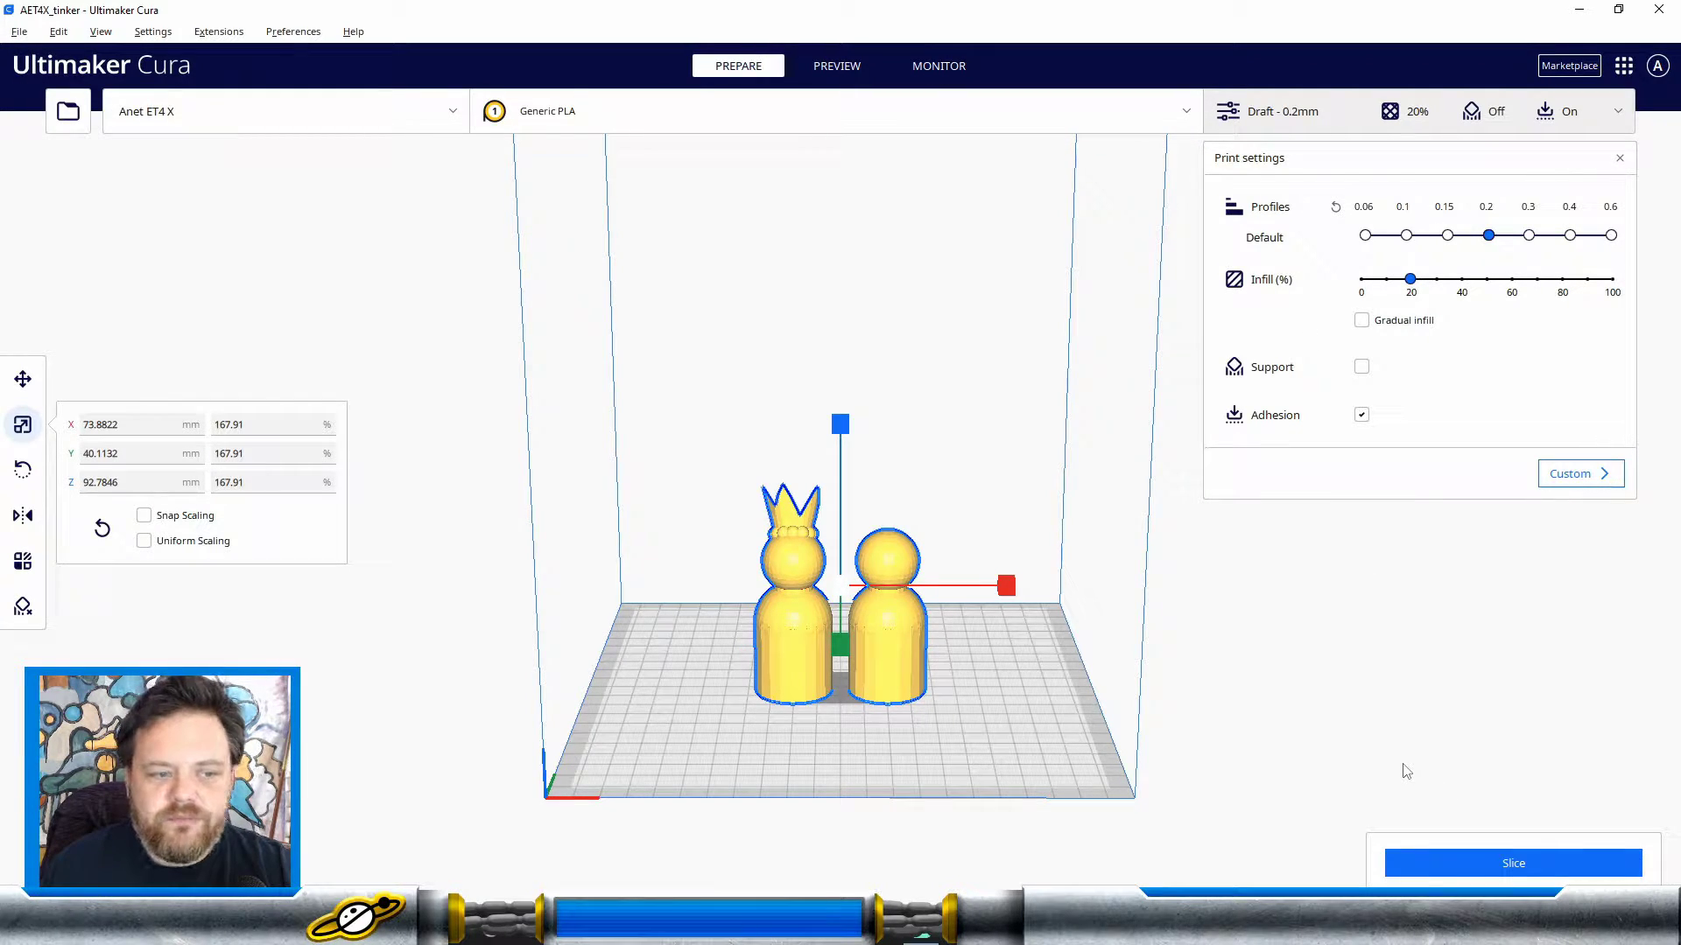
Step: Clear the selection of the two figures on the build plate
scroll(686, 669, "up", 2)
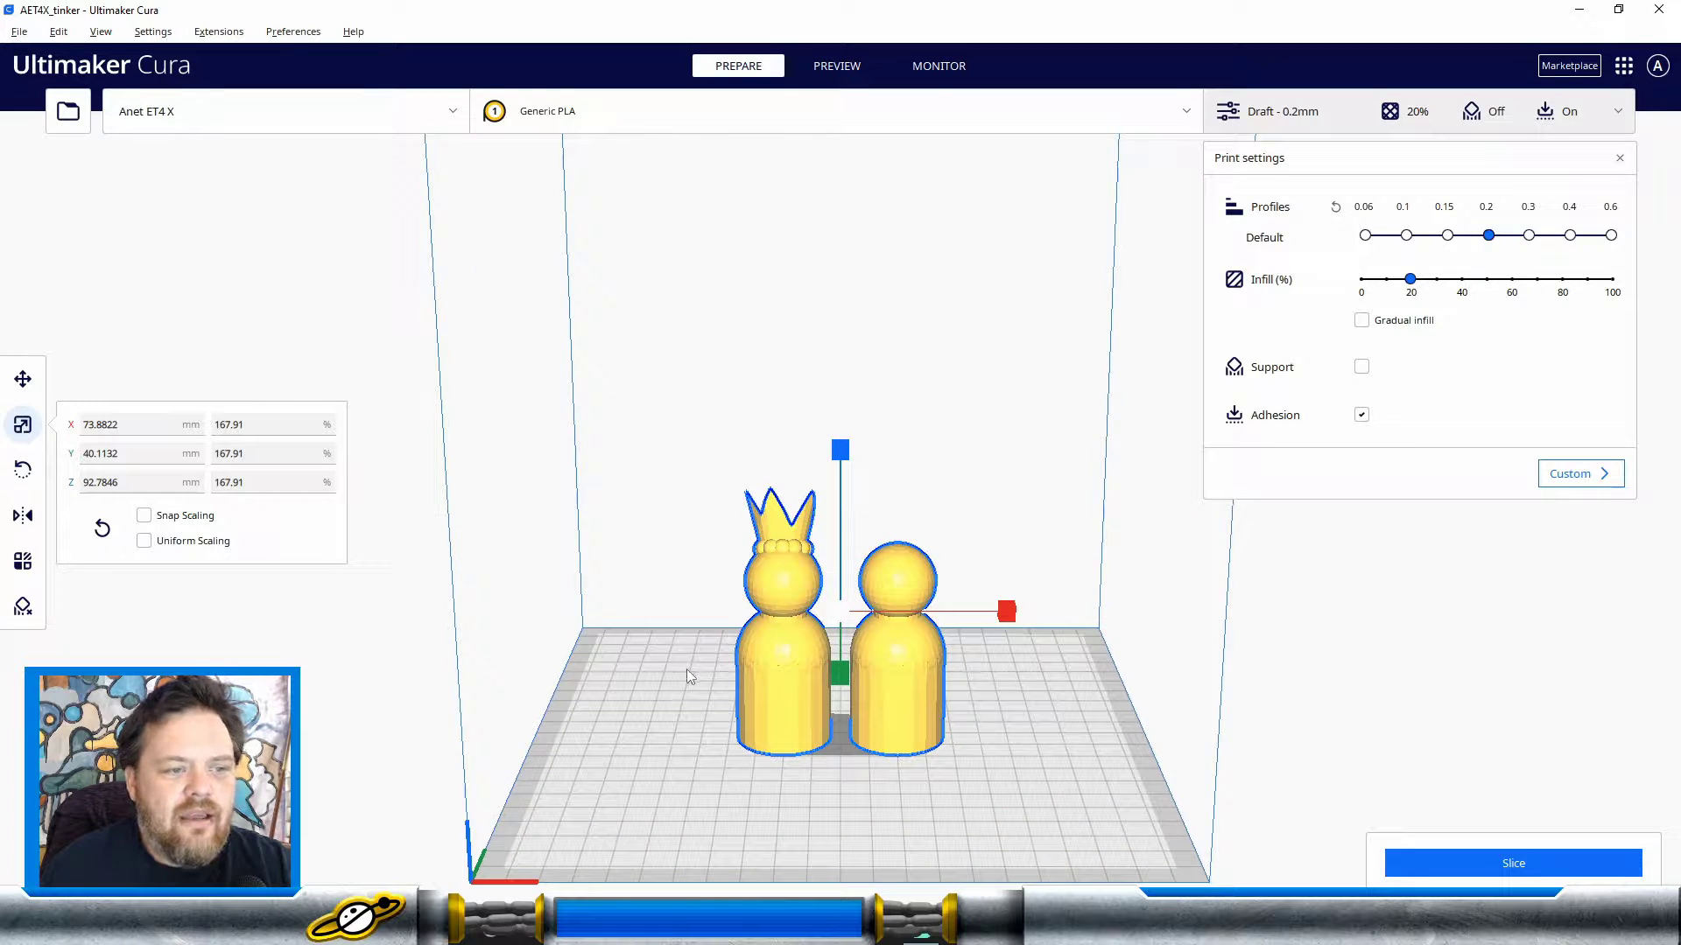
scroll(692, 671, "down", 3)
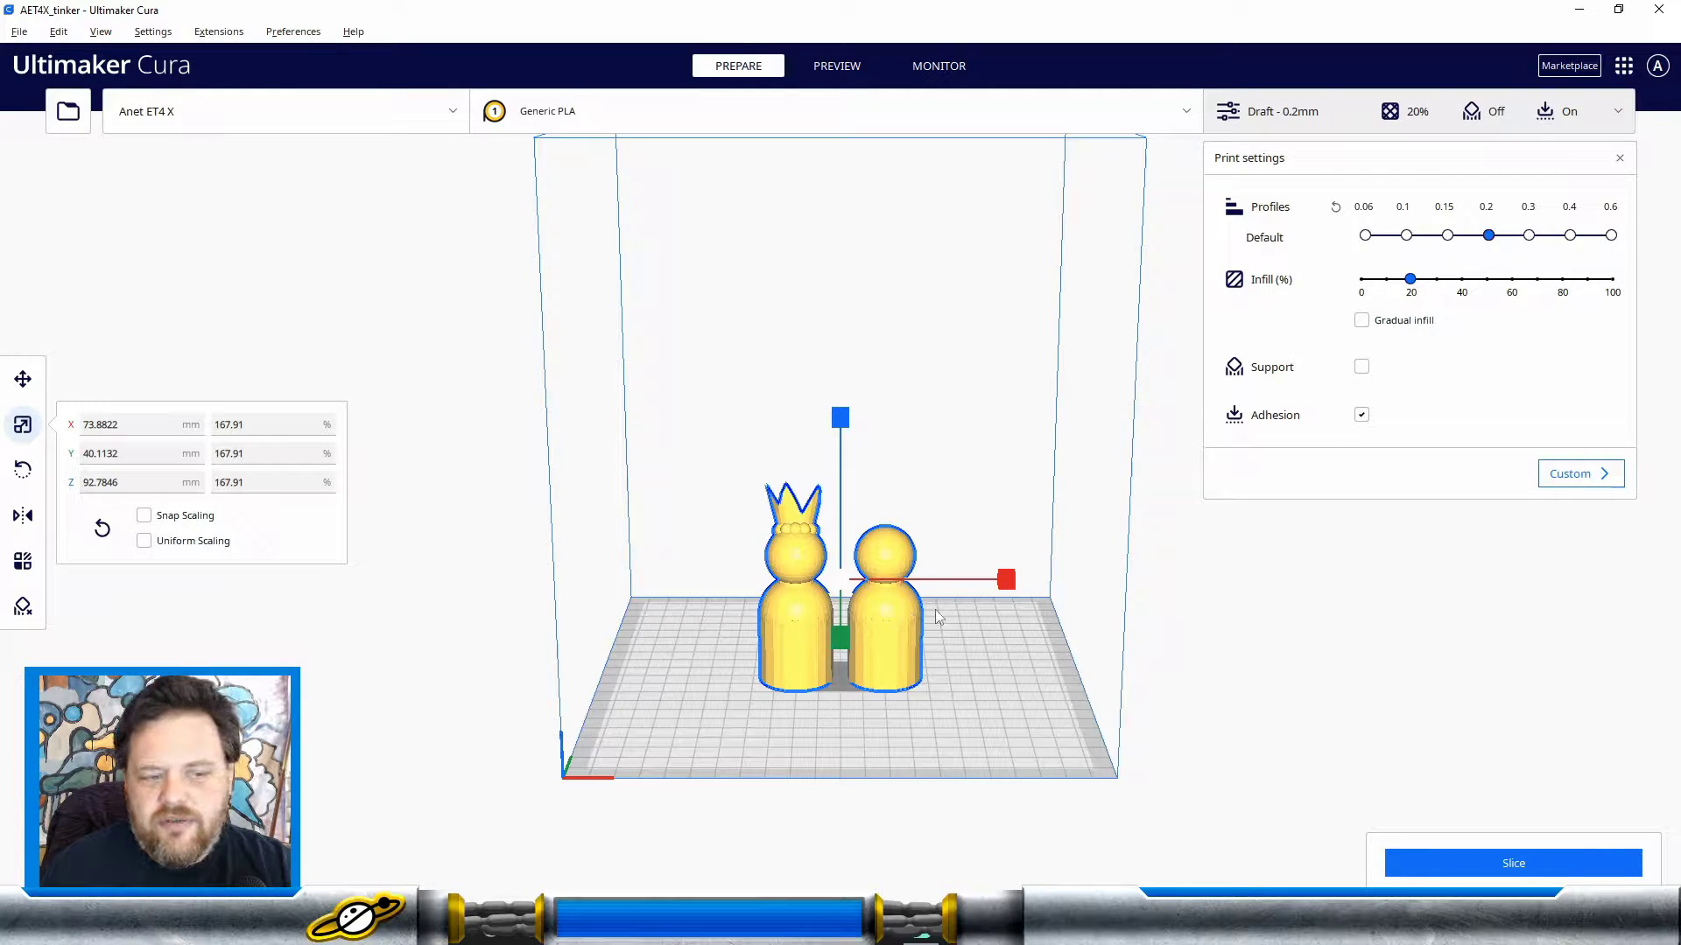
left_click(1243, 637)
left_click(876, 637)
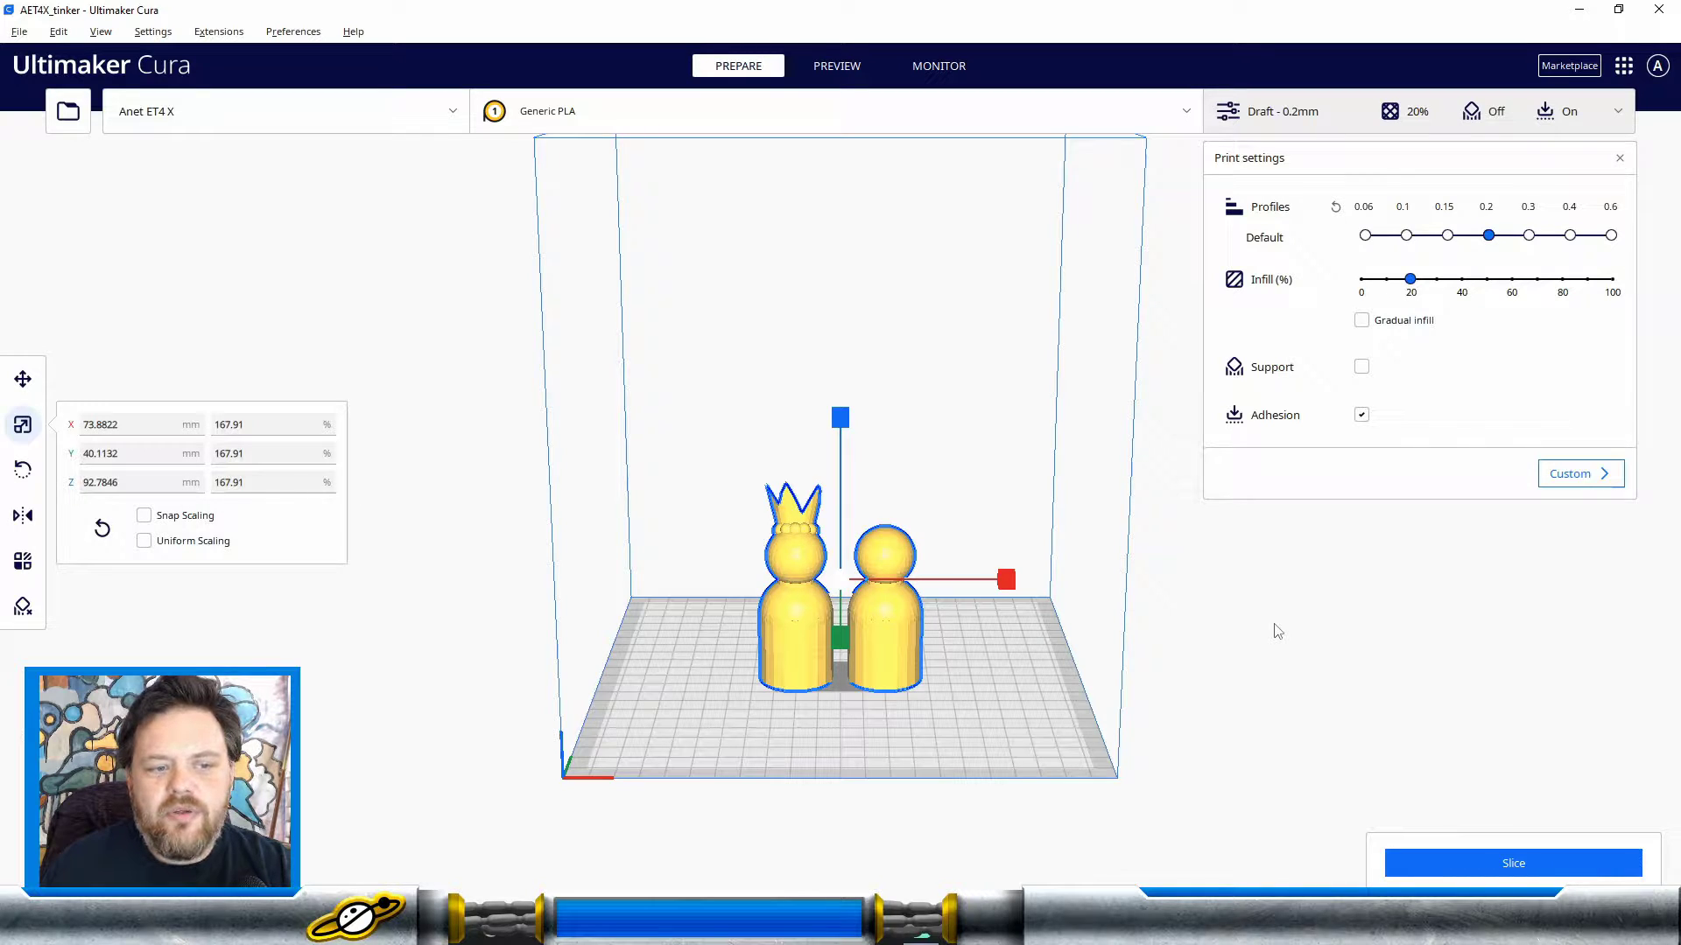
left_click(1278, 631)
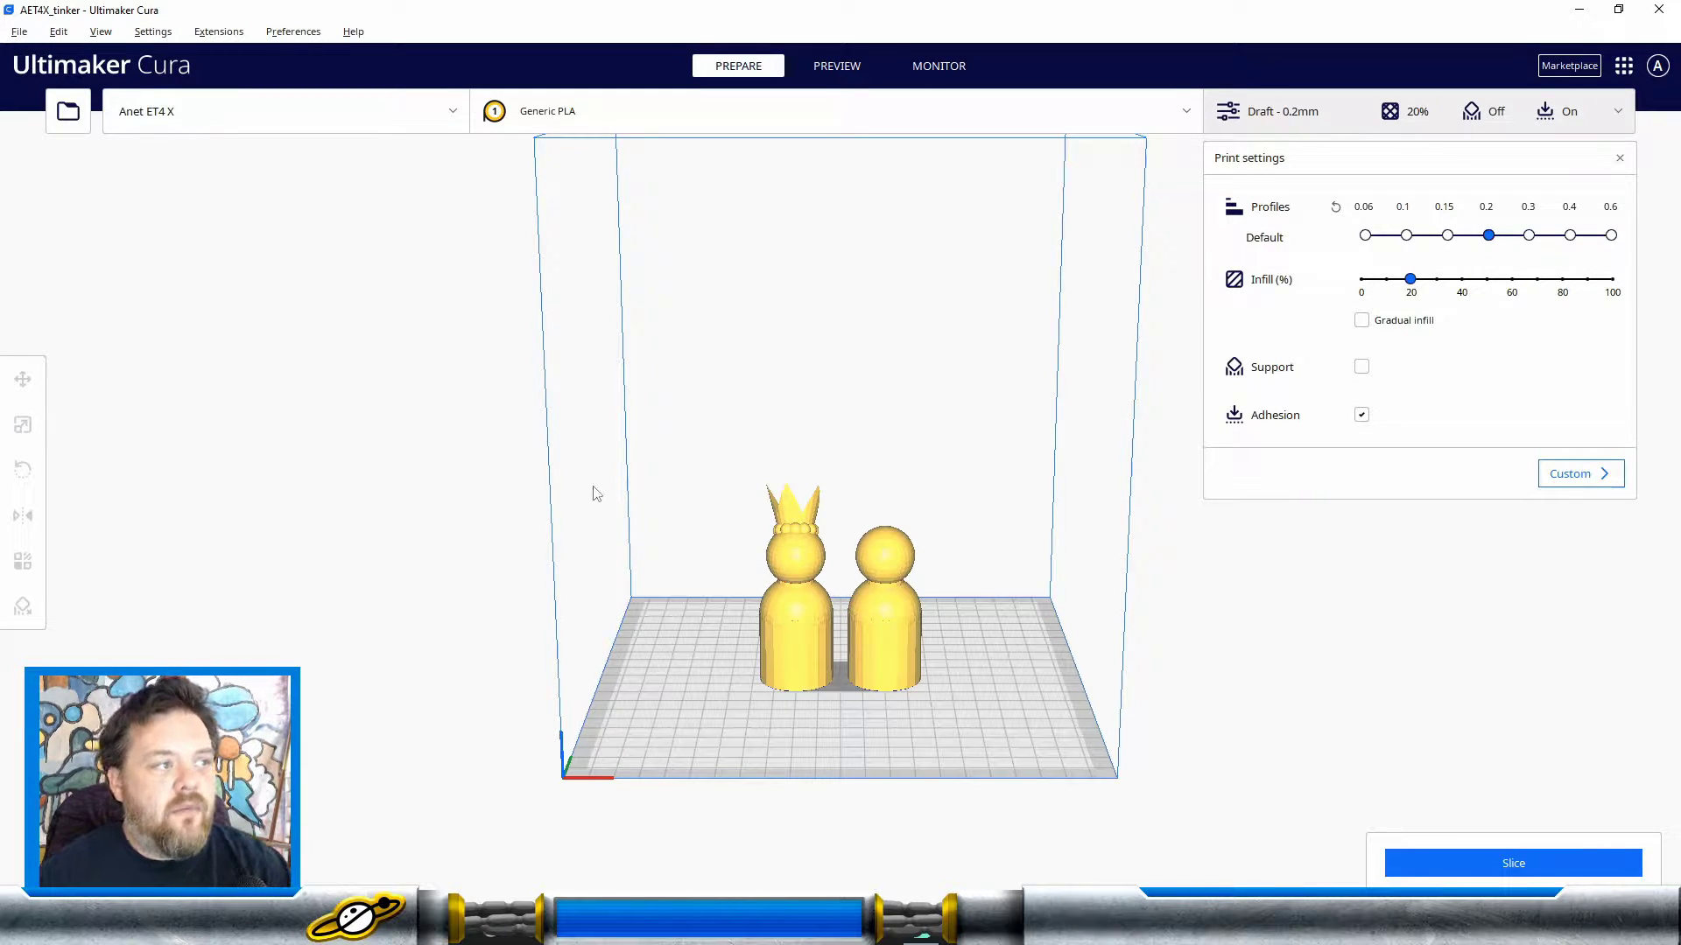
left_click(199, 132)
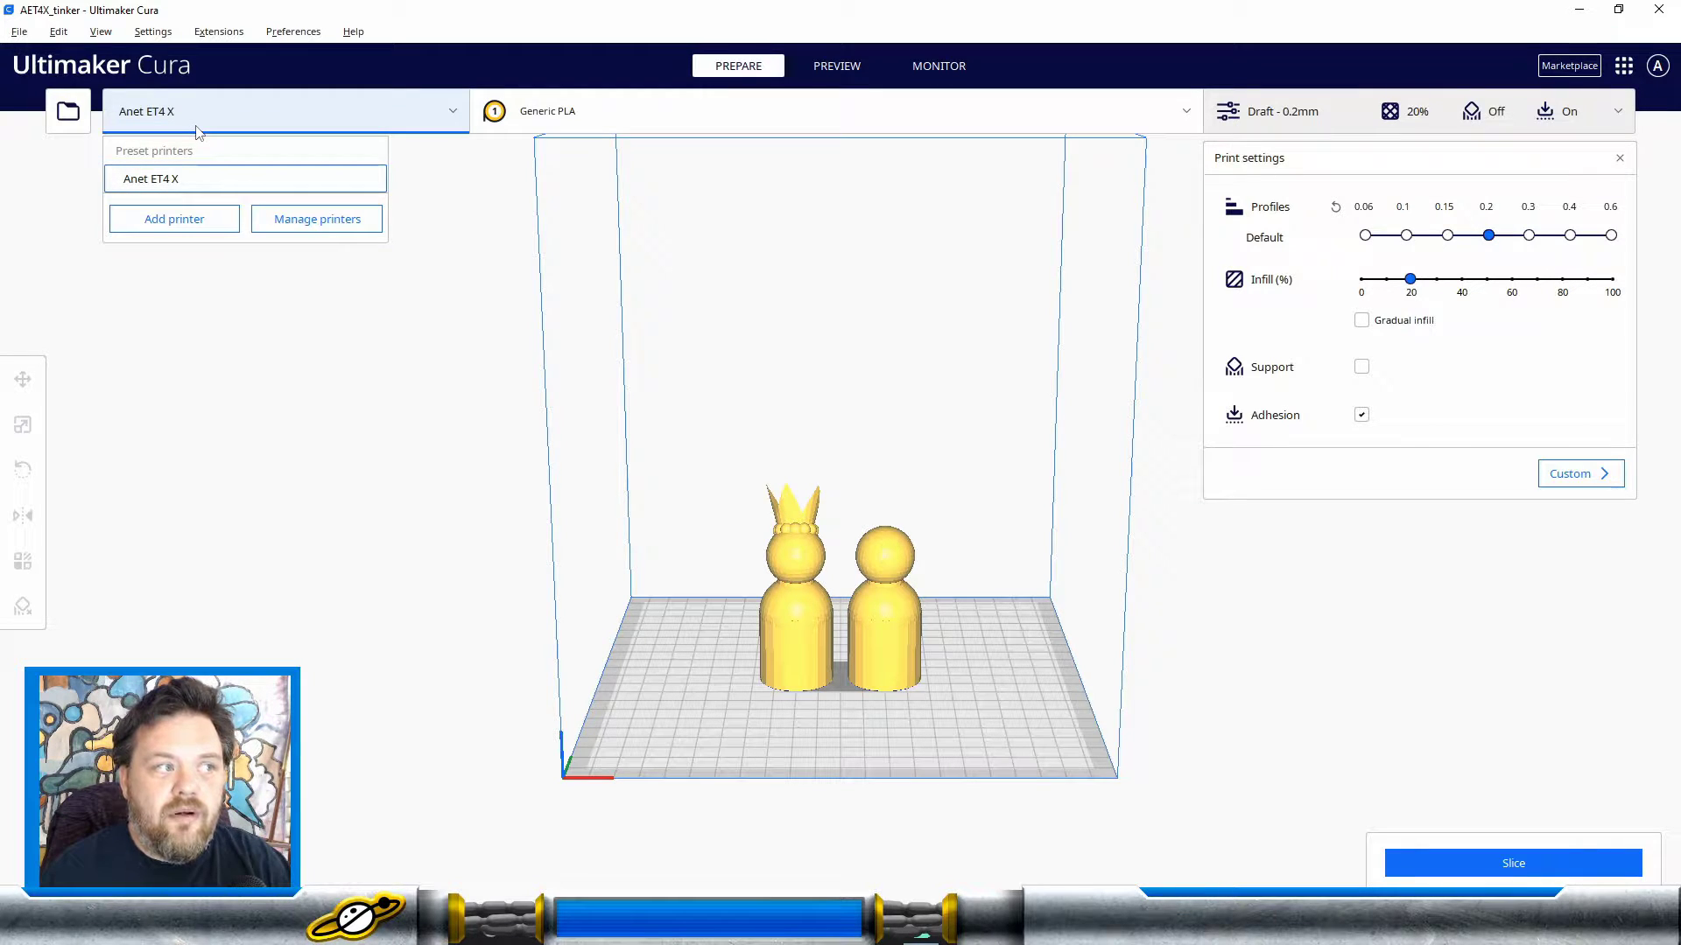
left_click(219, 116)
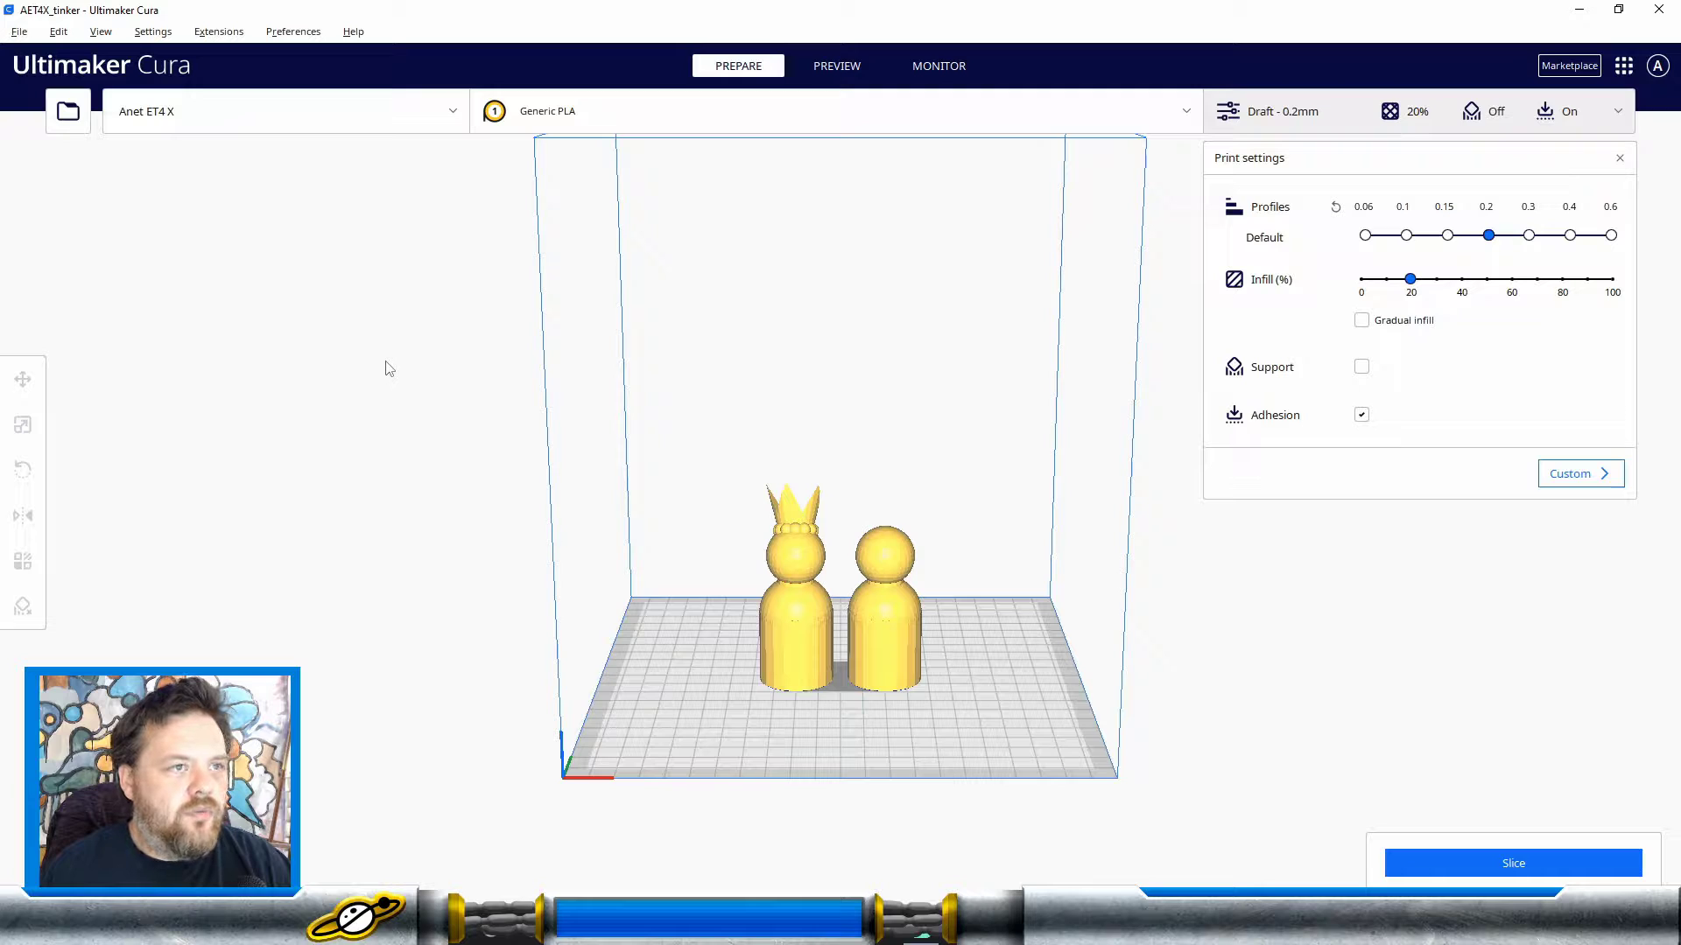
left_click(25, 33)
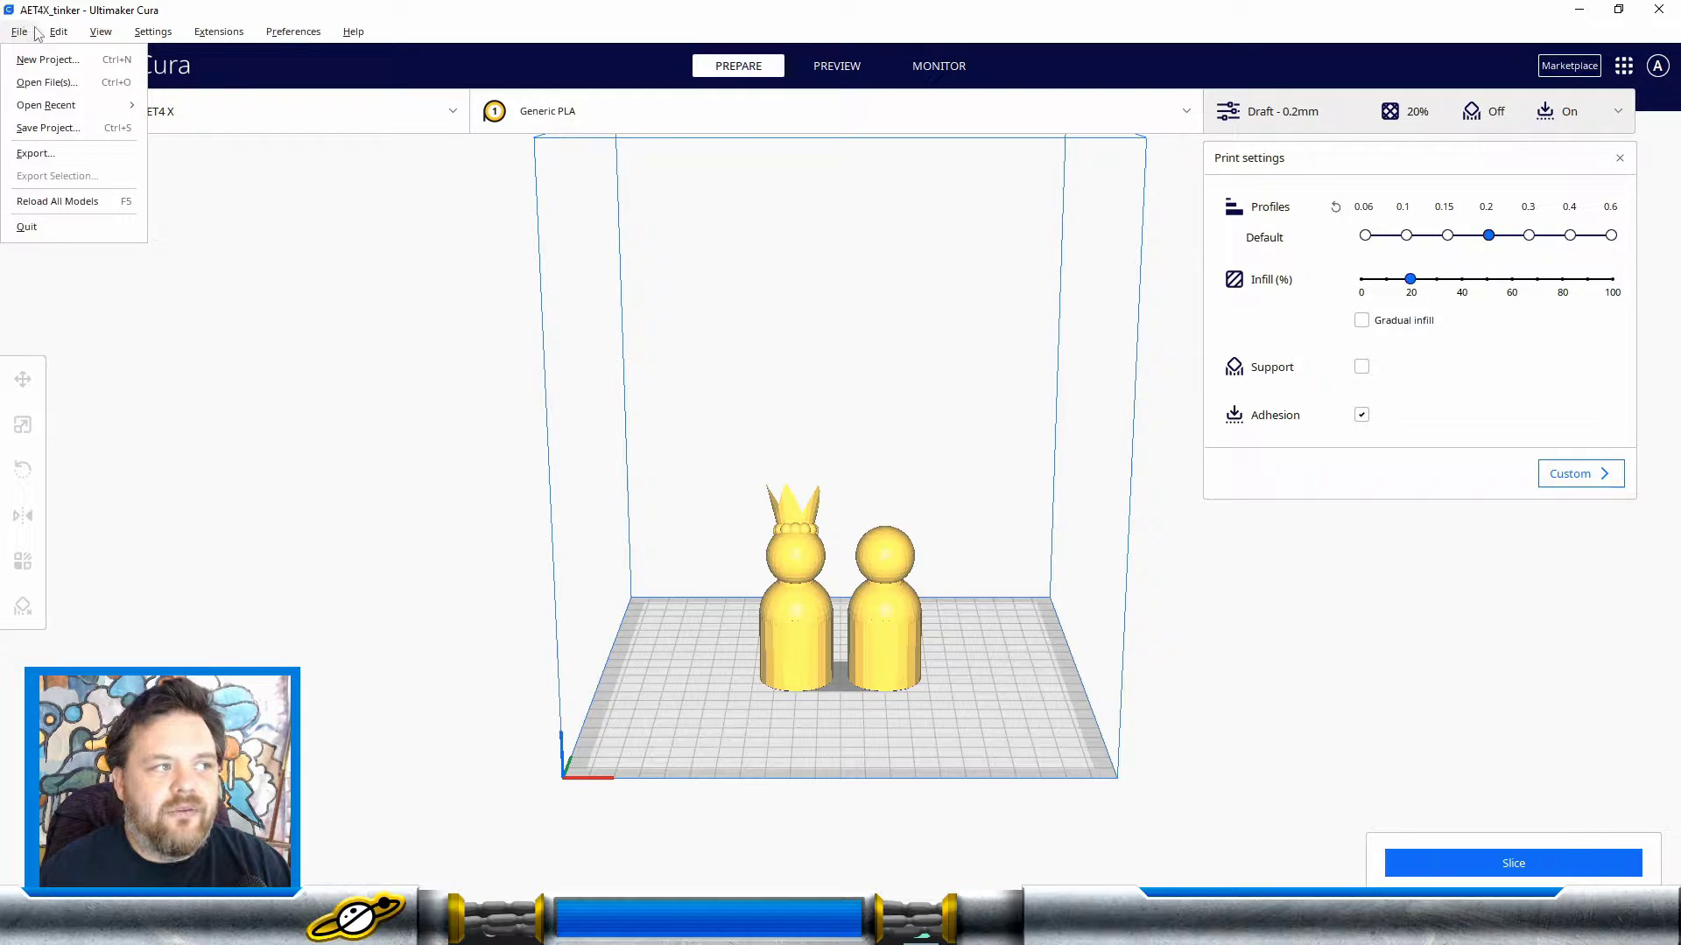
mouse_move(62, 33)
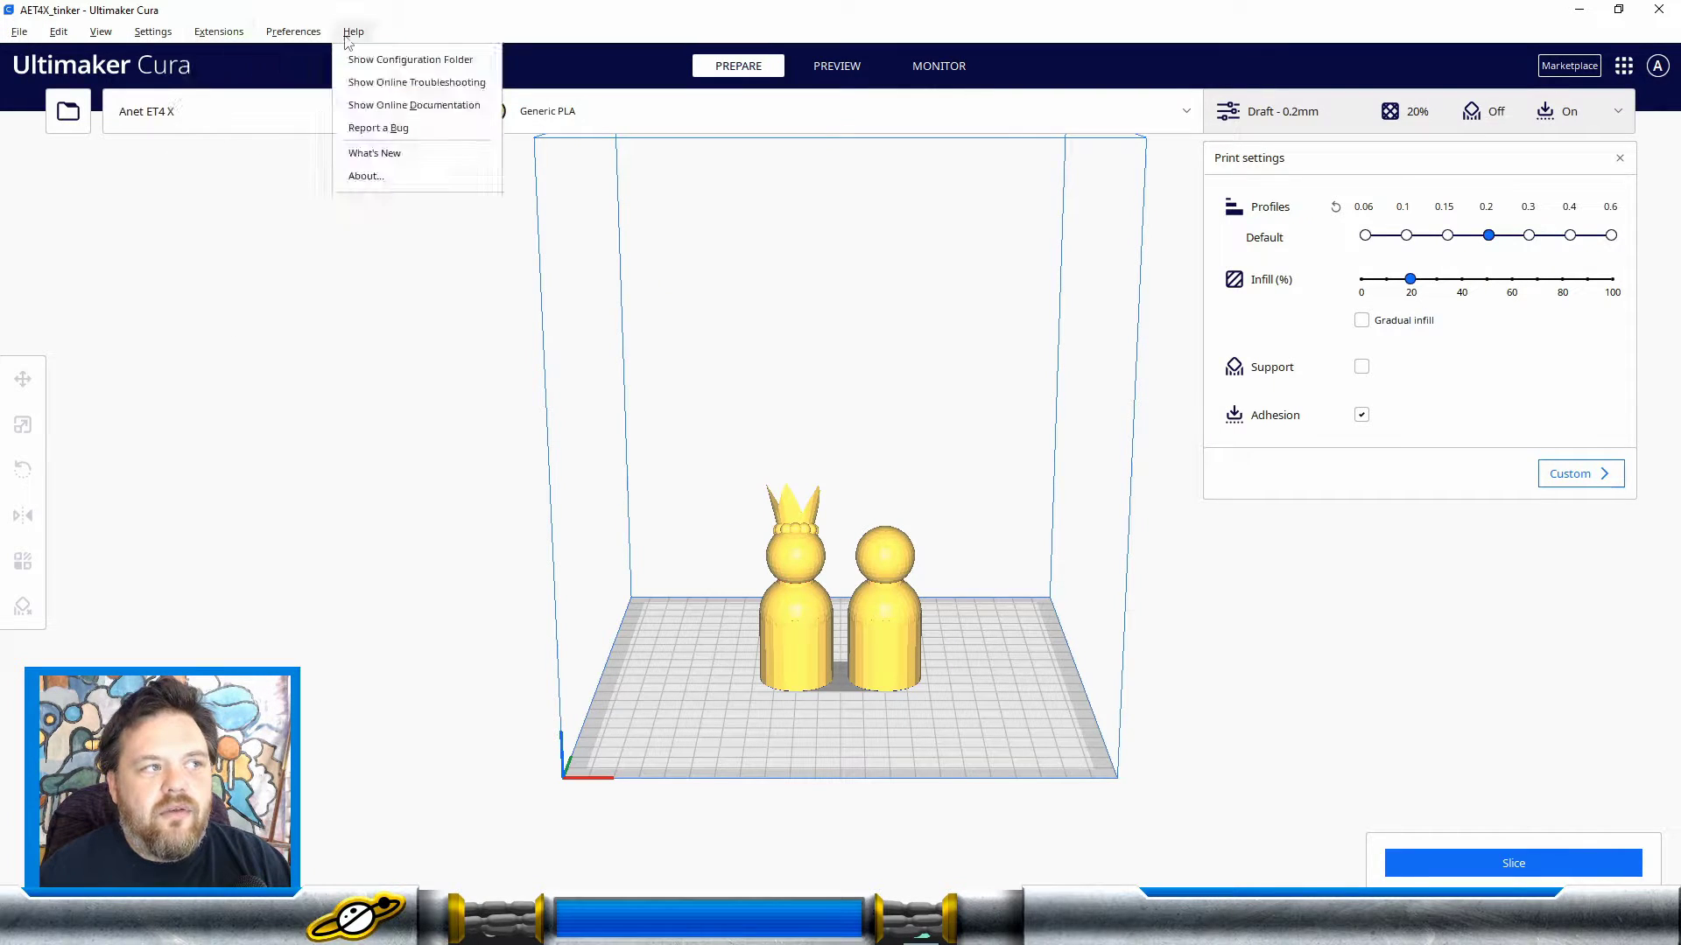
mouse_move(12, 35)
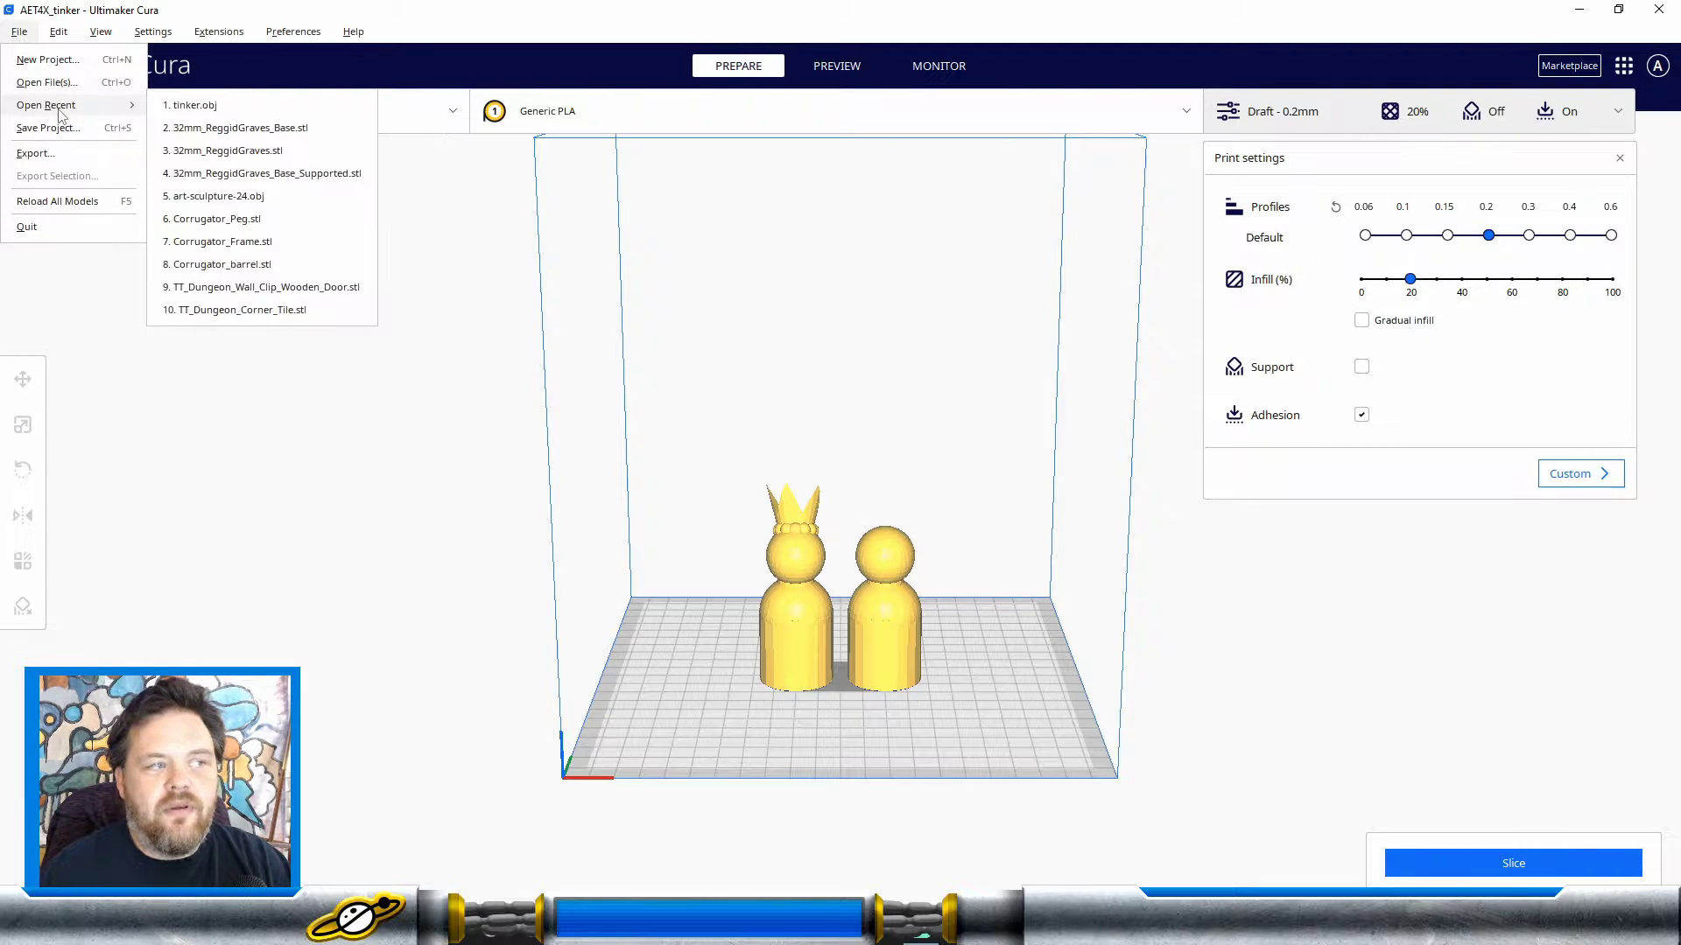
mouse_move(72, 112)
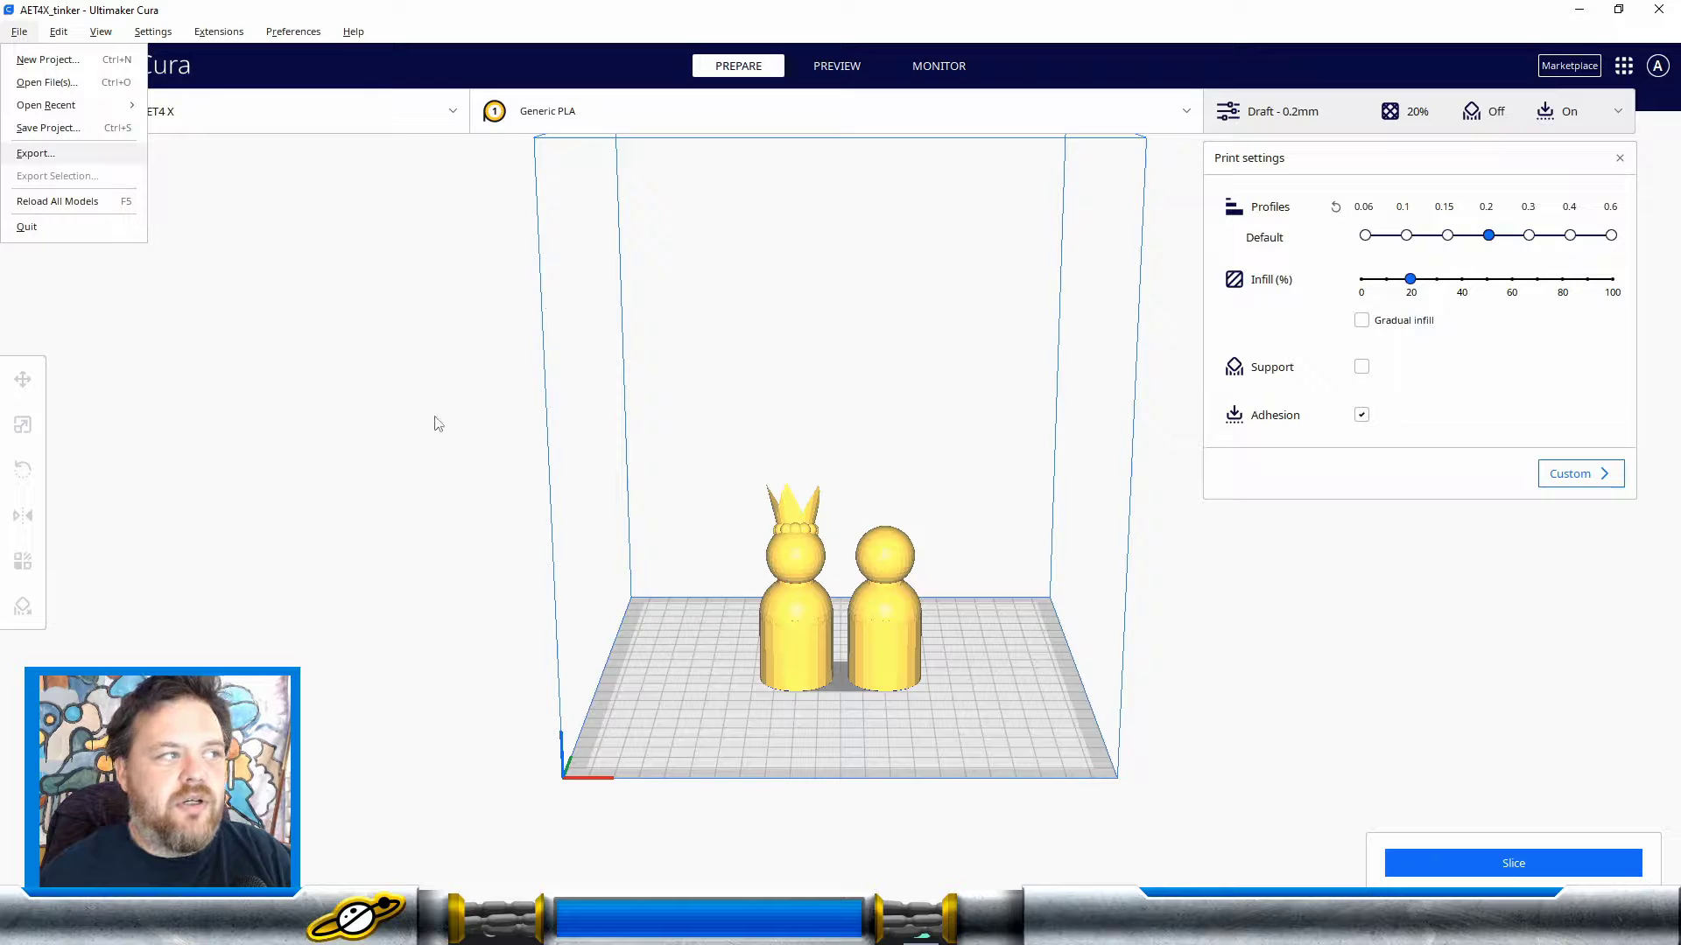
left_click(443, 513)
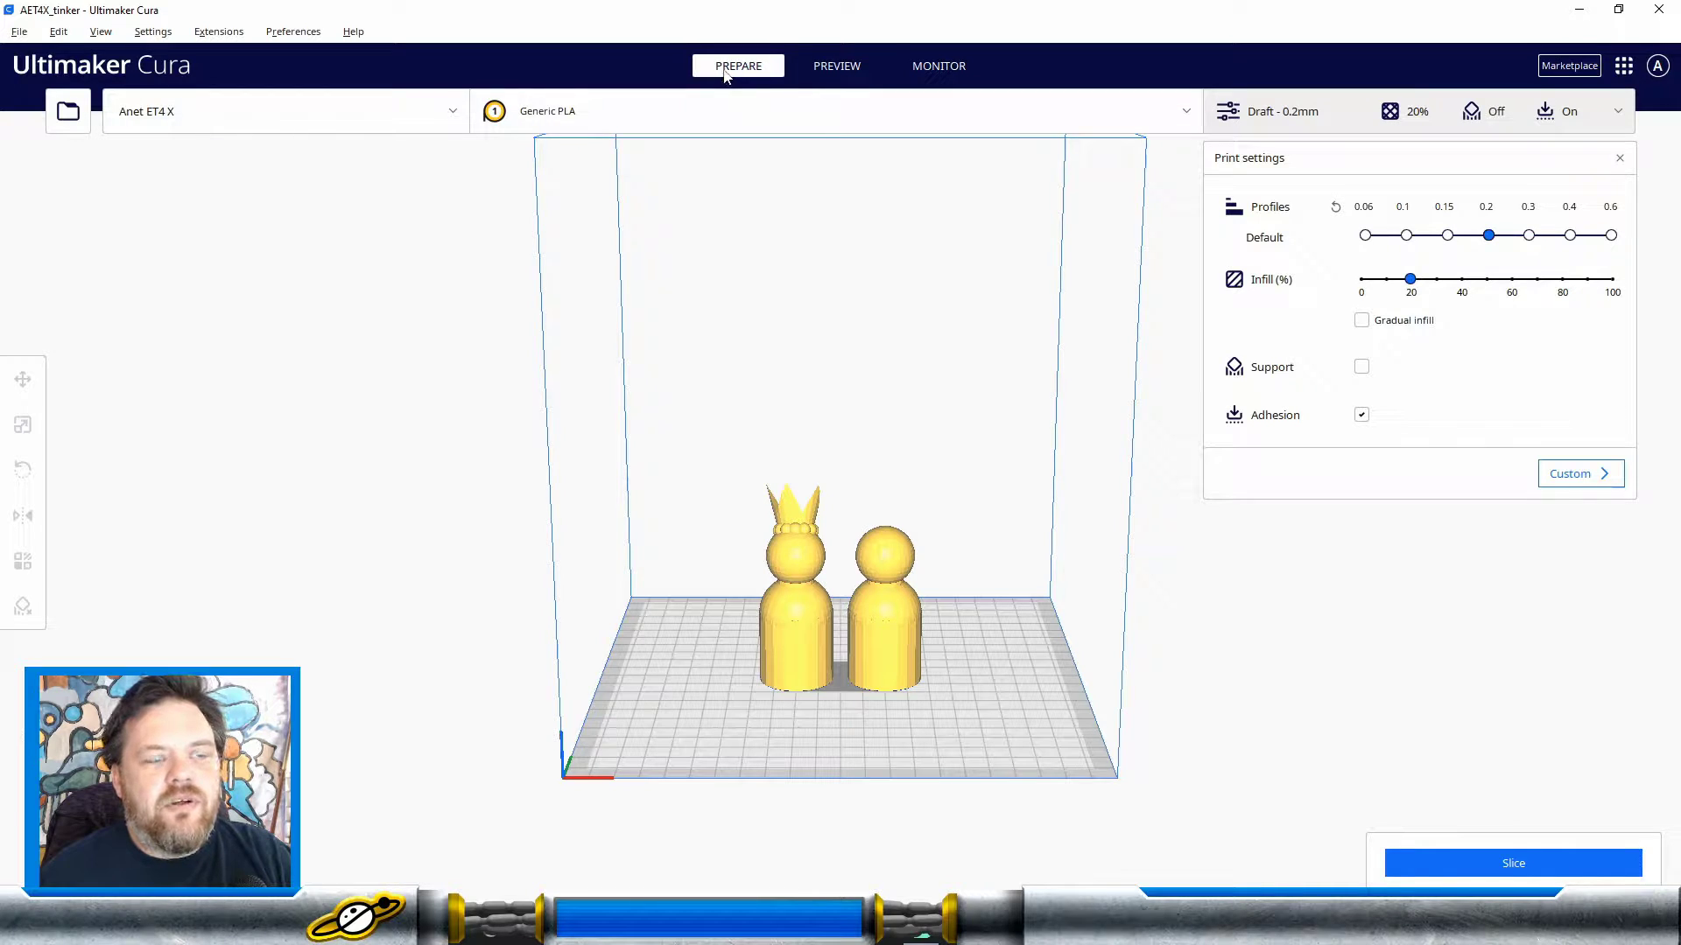
Step: View the Preview and Monitor stages and return to the Prepare stage
left_click(839, 70)
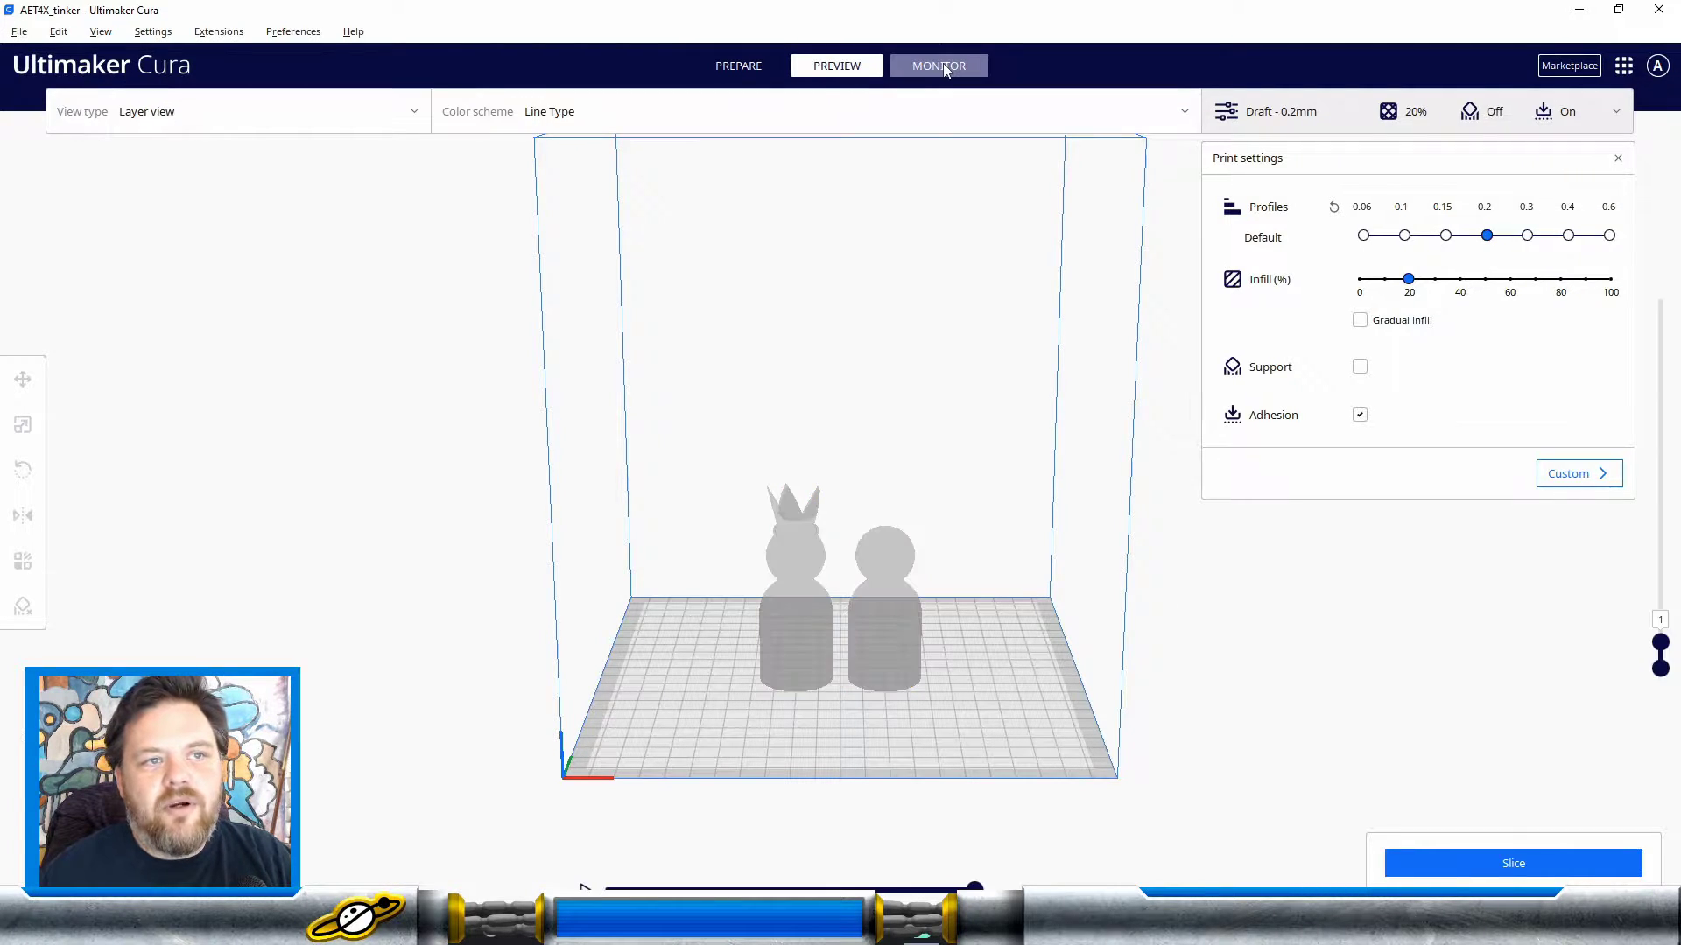
left_click(938, 66)
left_click(733, 70)
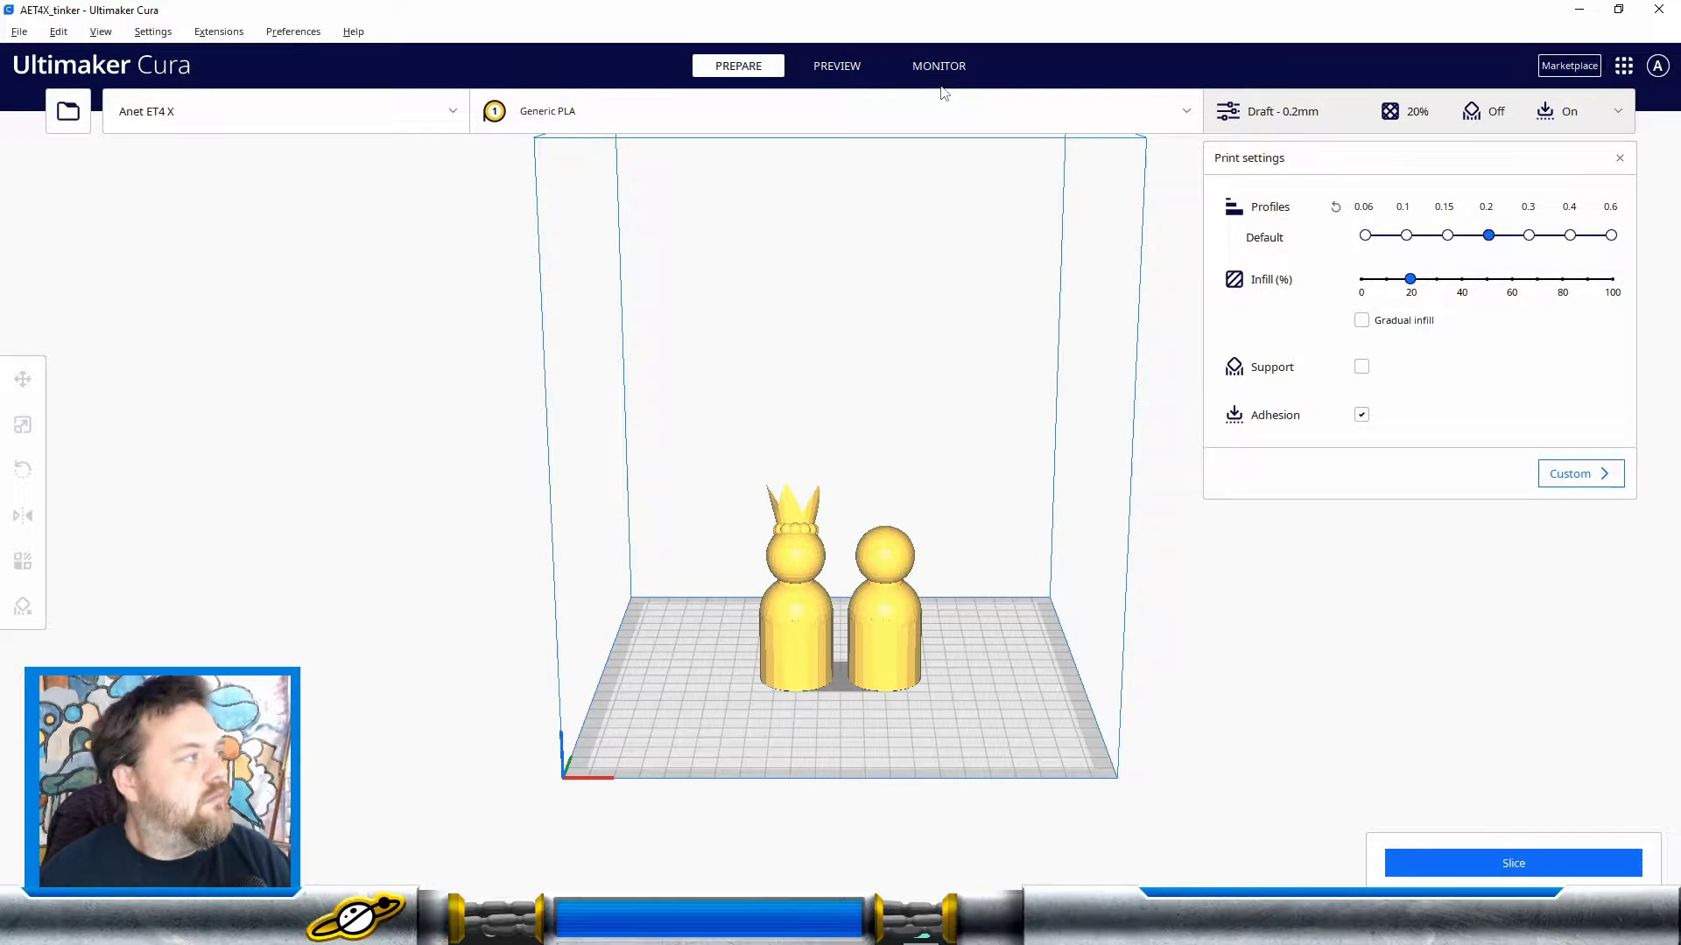
left_click(840, 70)
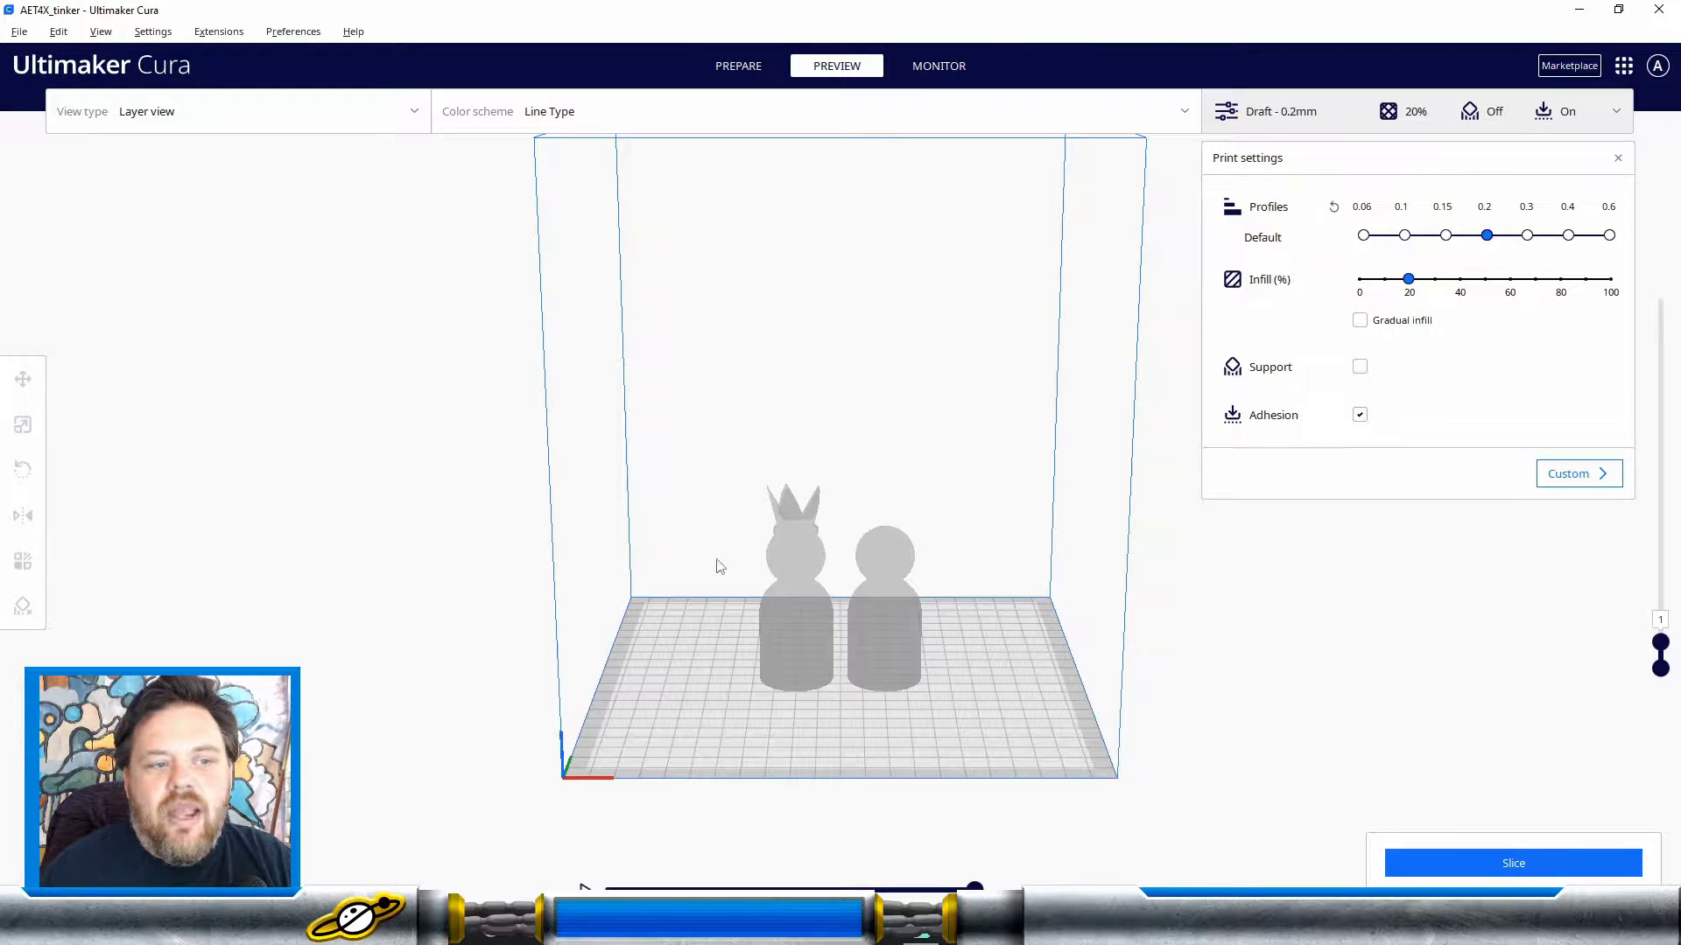
left_click(739, 66)
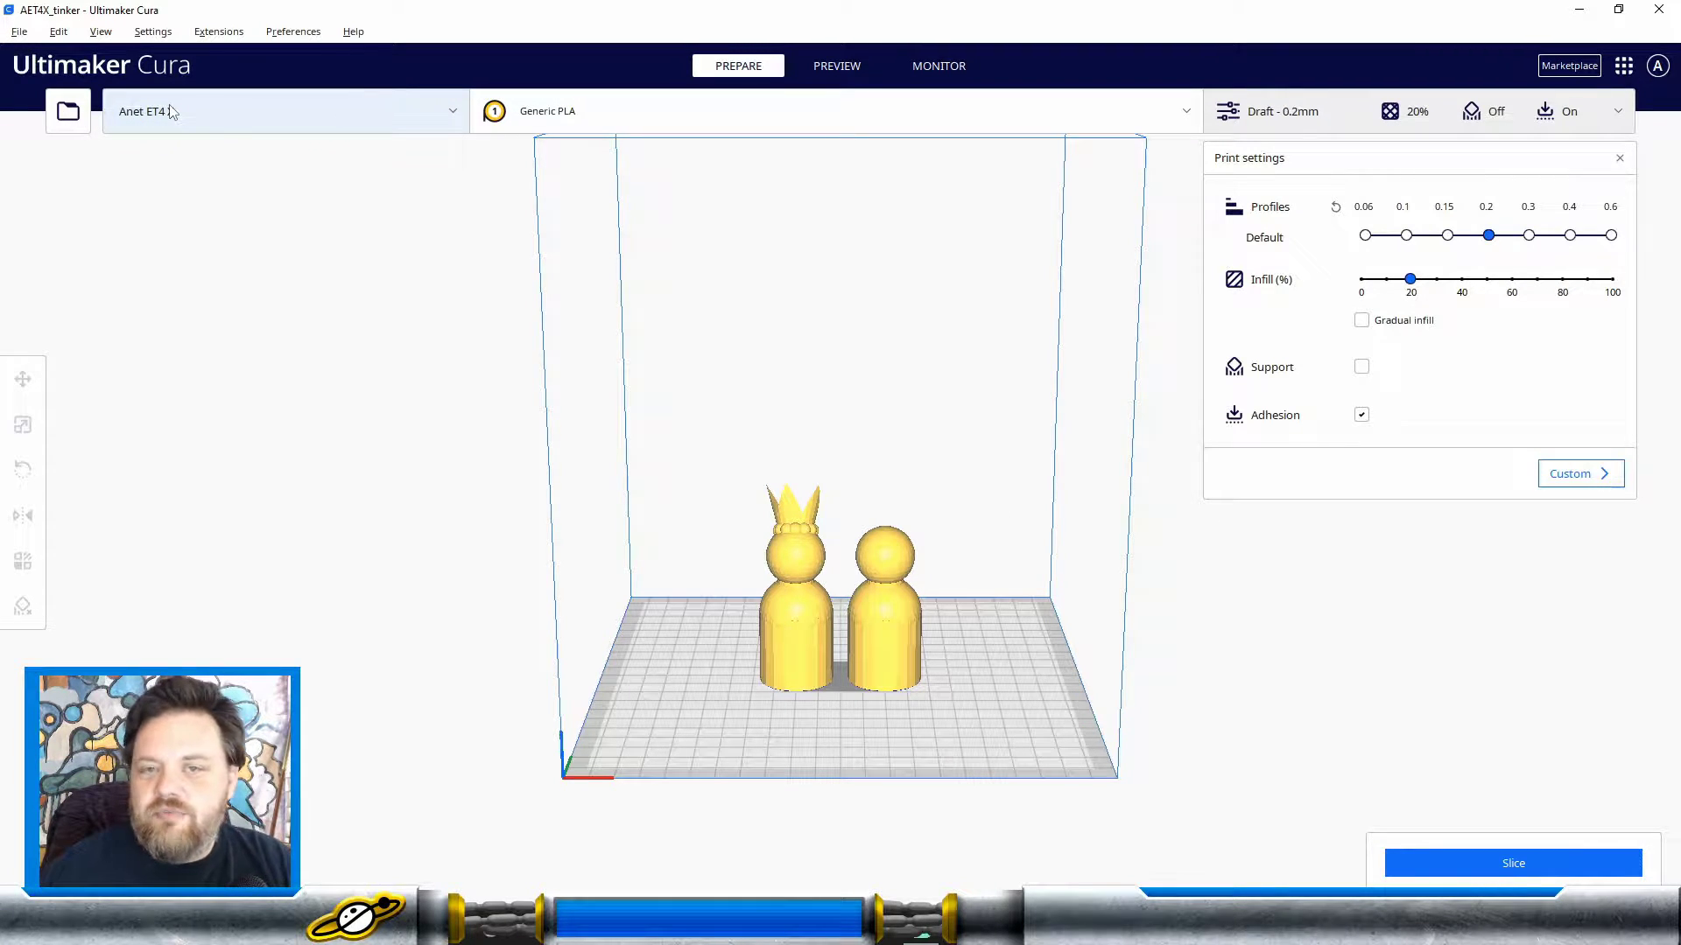
Step: View the options for adding a printer and close the dialog without adding one
left_click(326, 119)
left_click(210, 217)
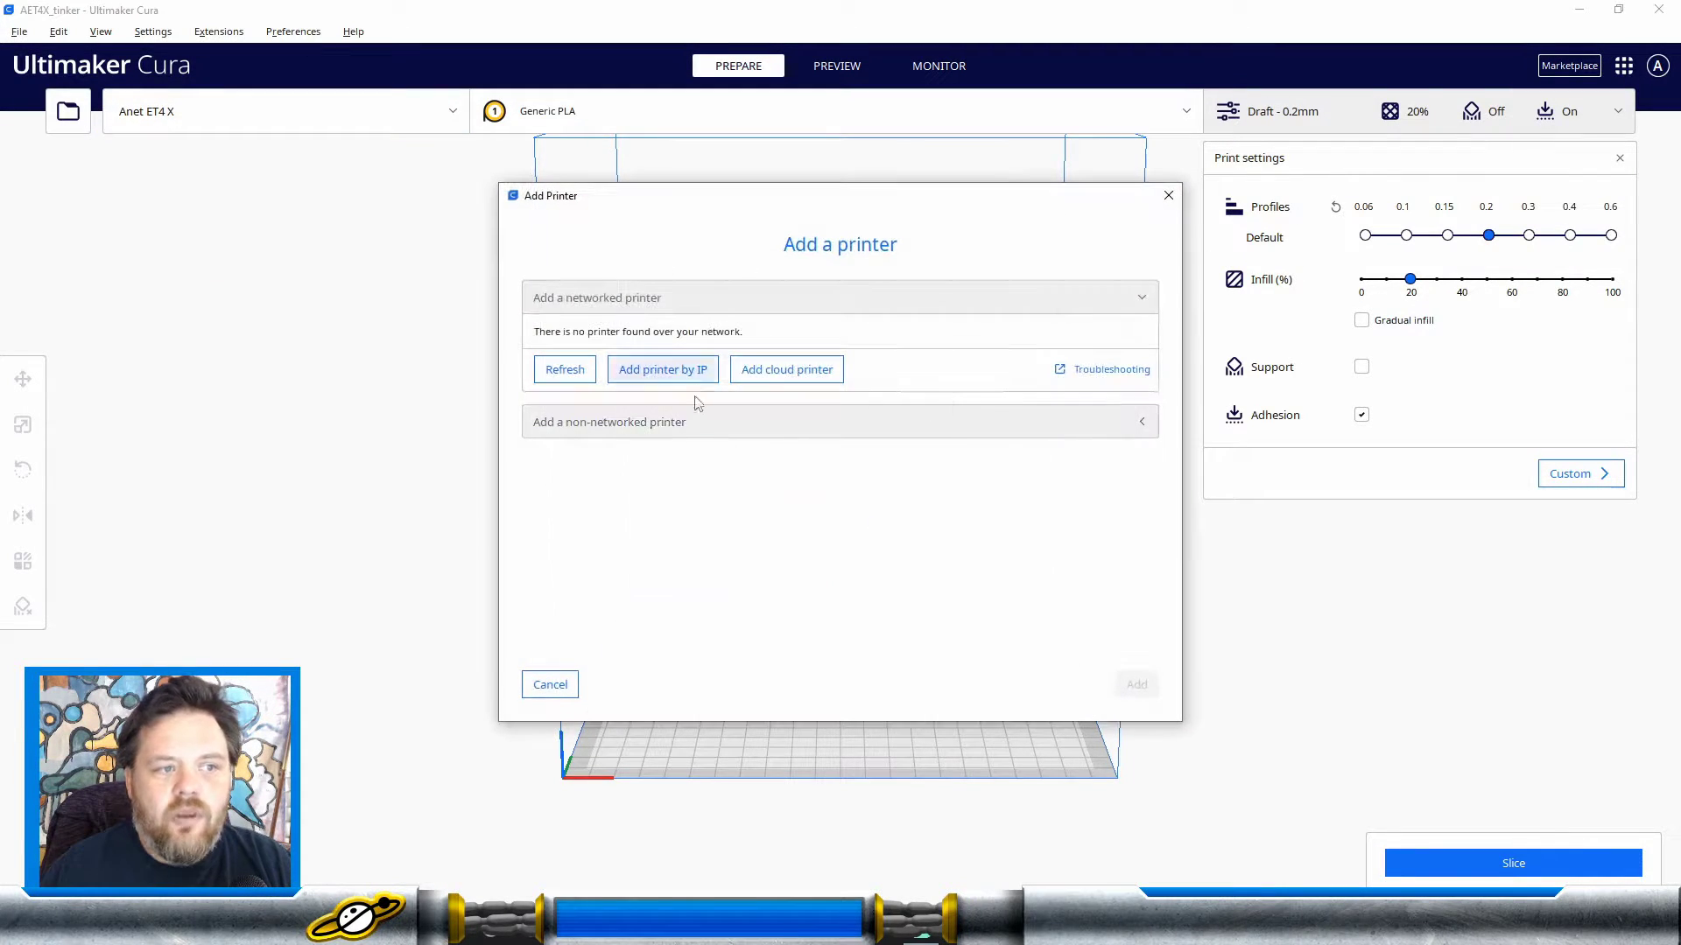
left_click(1169, 196)
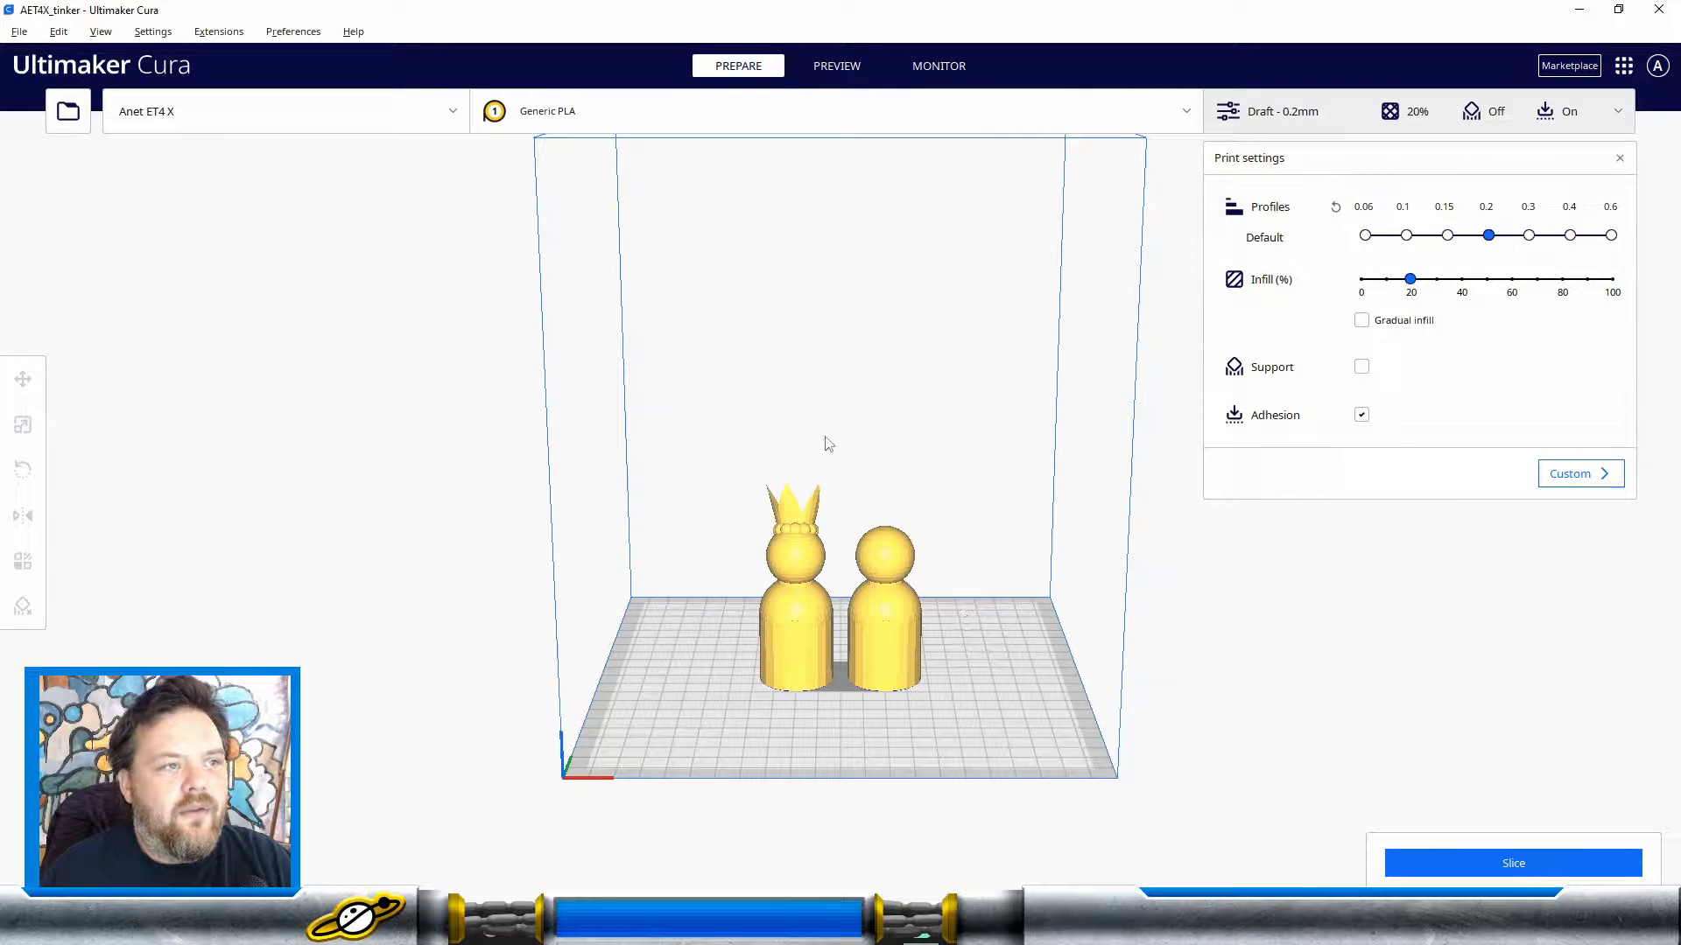
Step: Examine the build volume and the flat undersides of both figures from below
right_click_drag(829, 444, 820, 347)
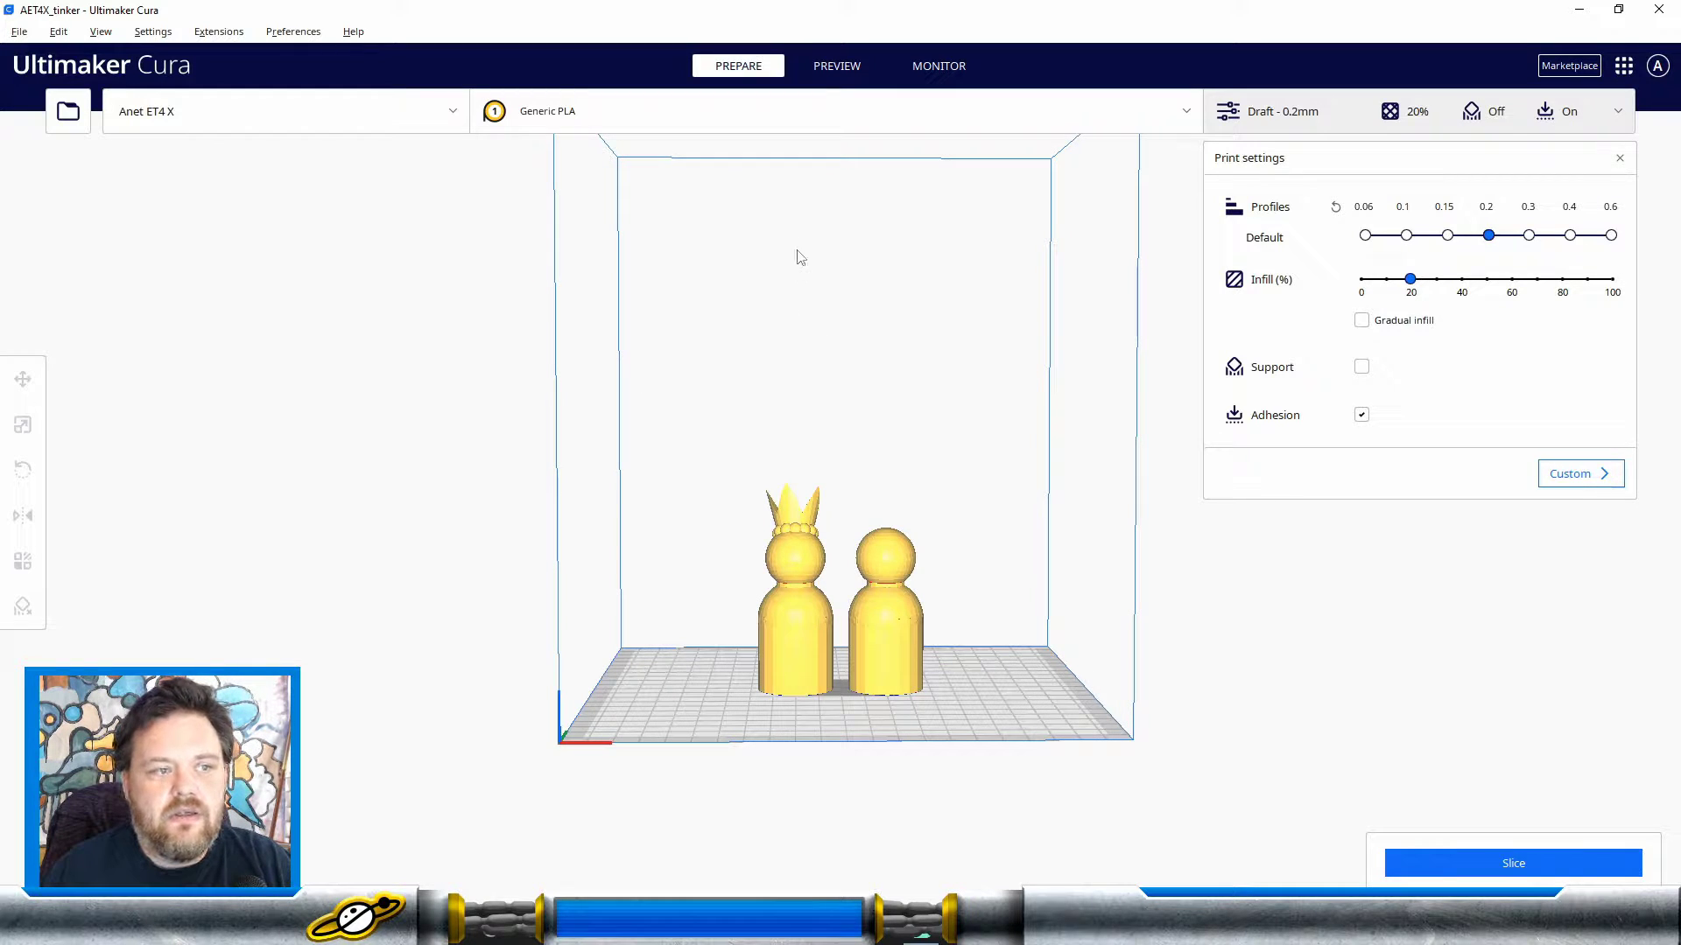
right_click_drag(795, 255, 793, 351)
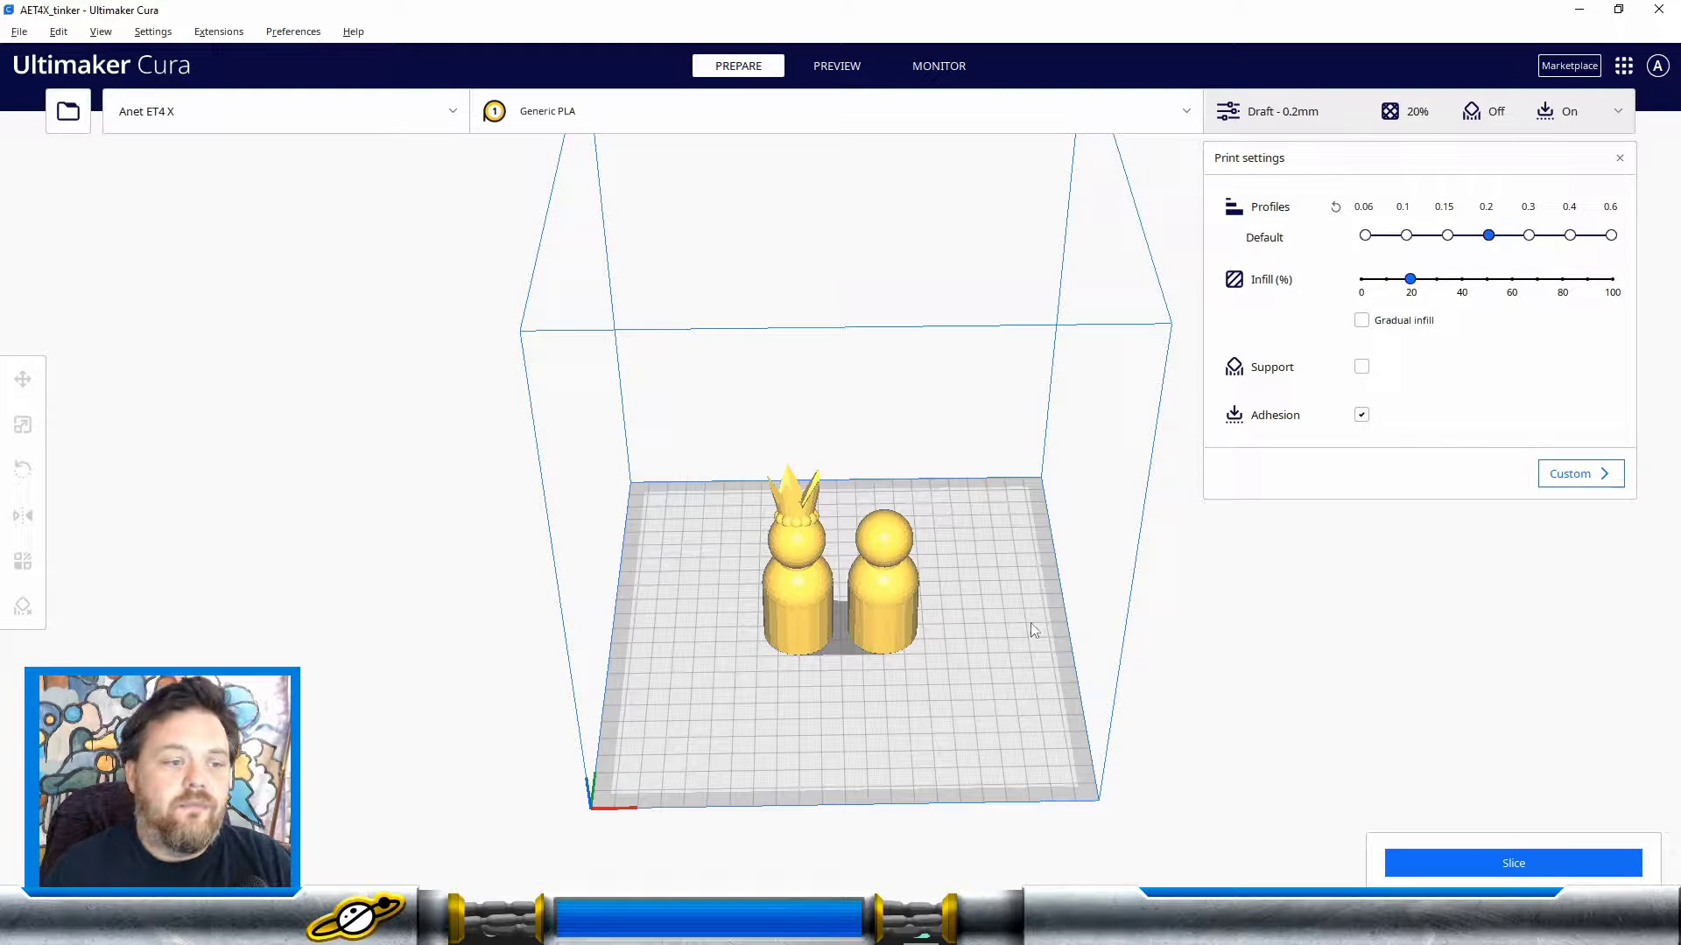
right_click_drag(1010, 618, 971, 375)
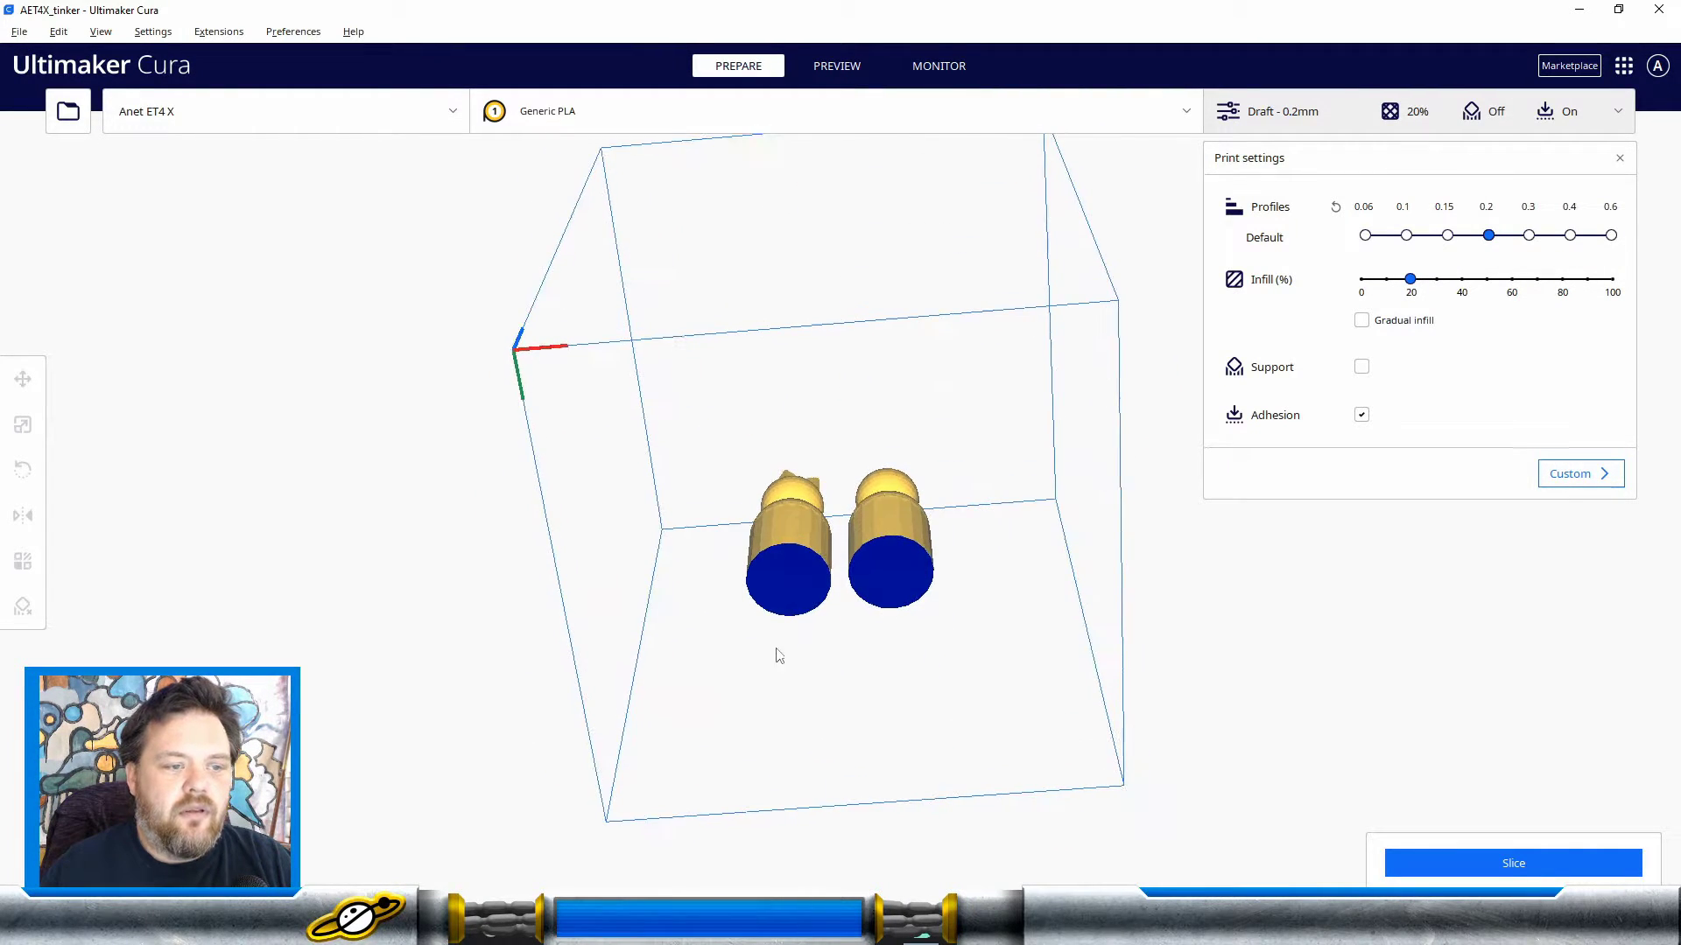
scroll(784, 657, "up", 5)
scroll(785, 658, "up", 2)
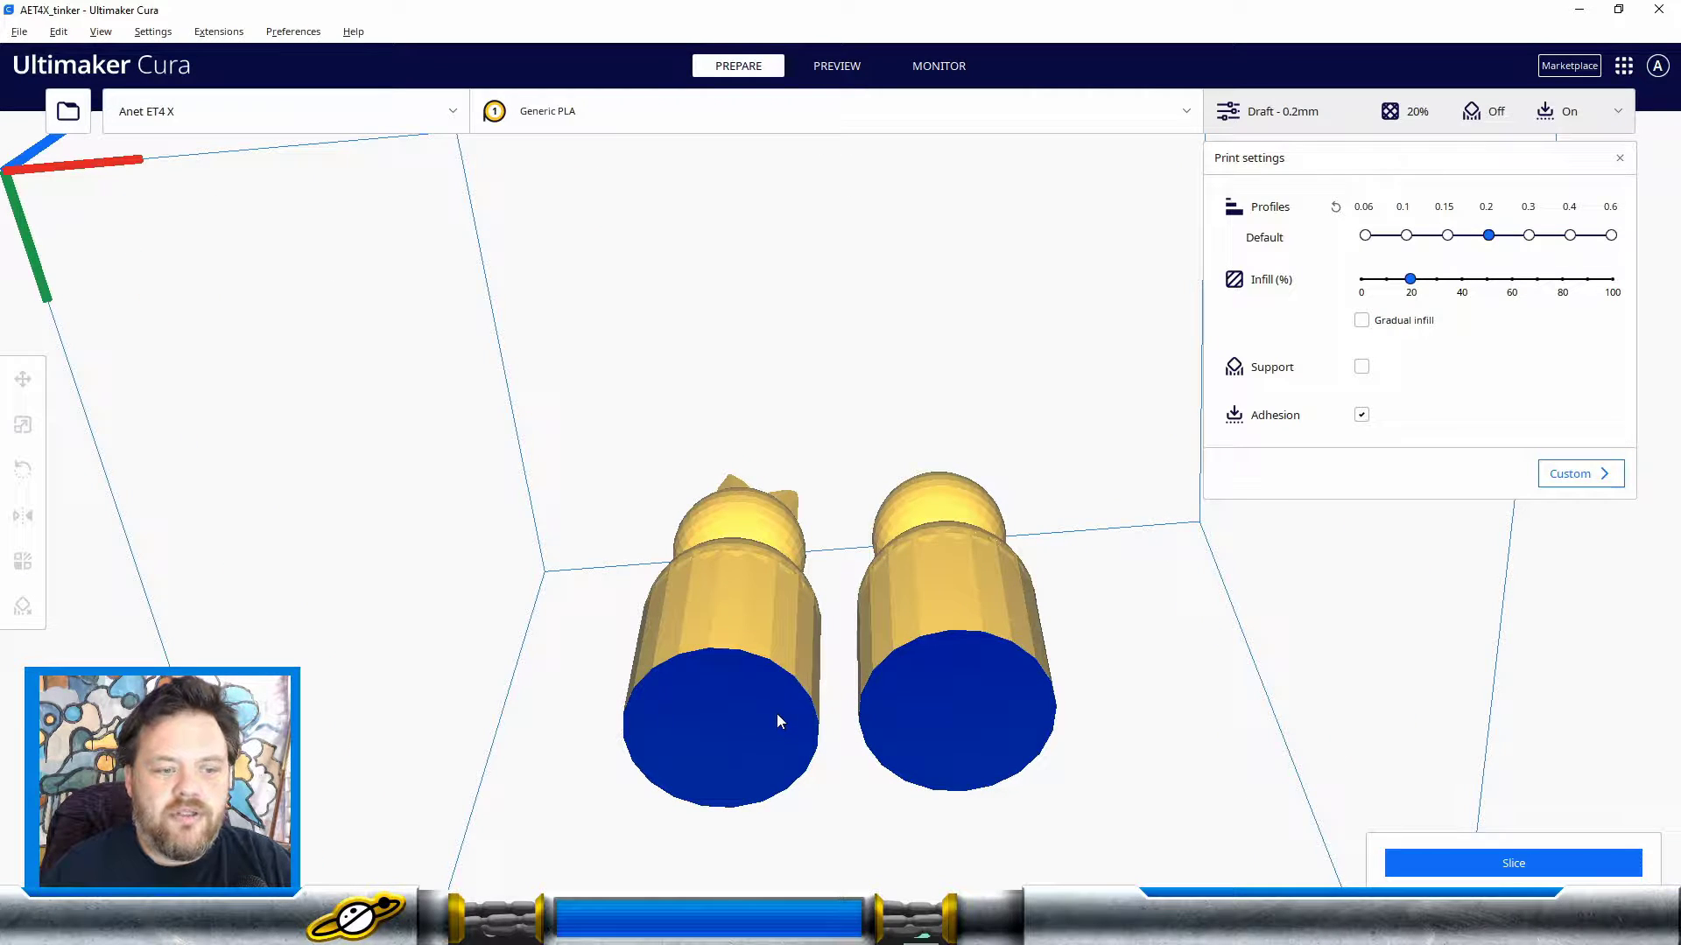
left_click(743, 713)
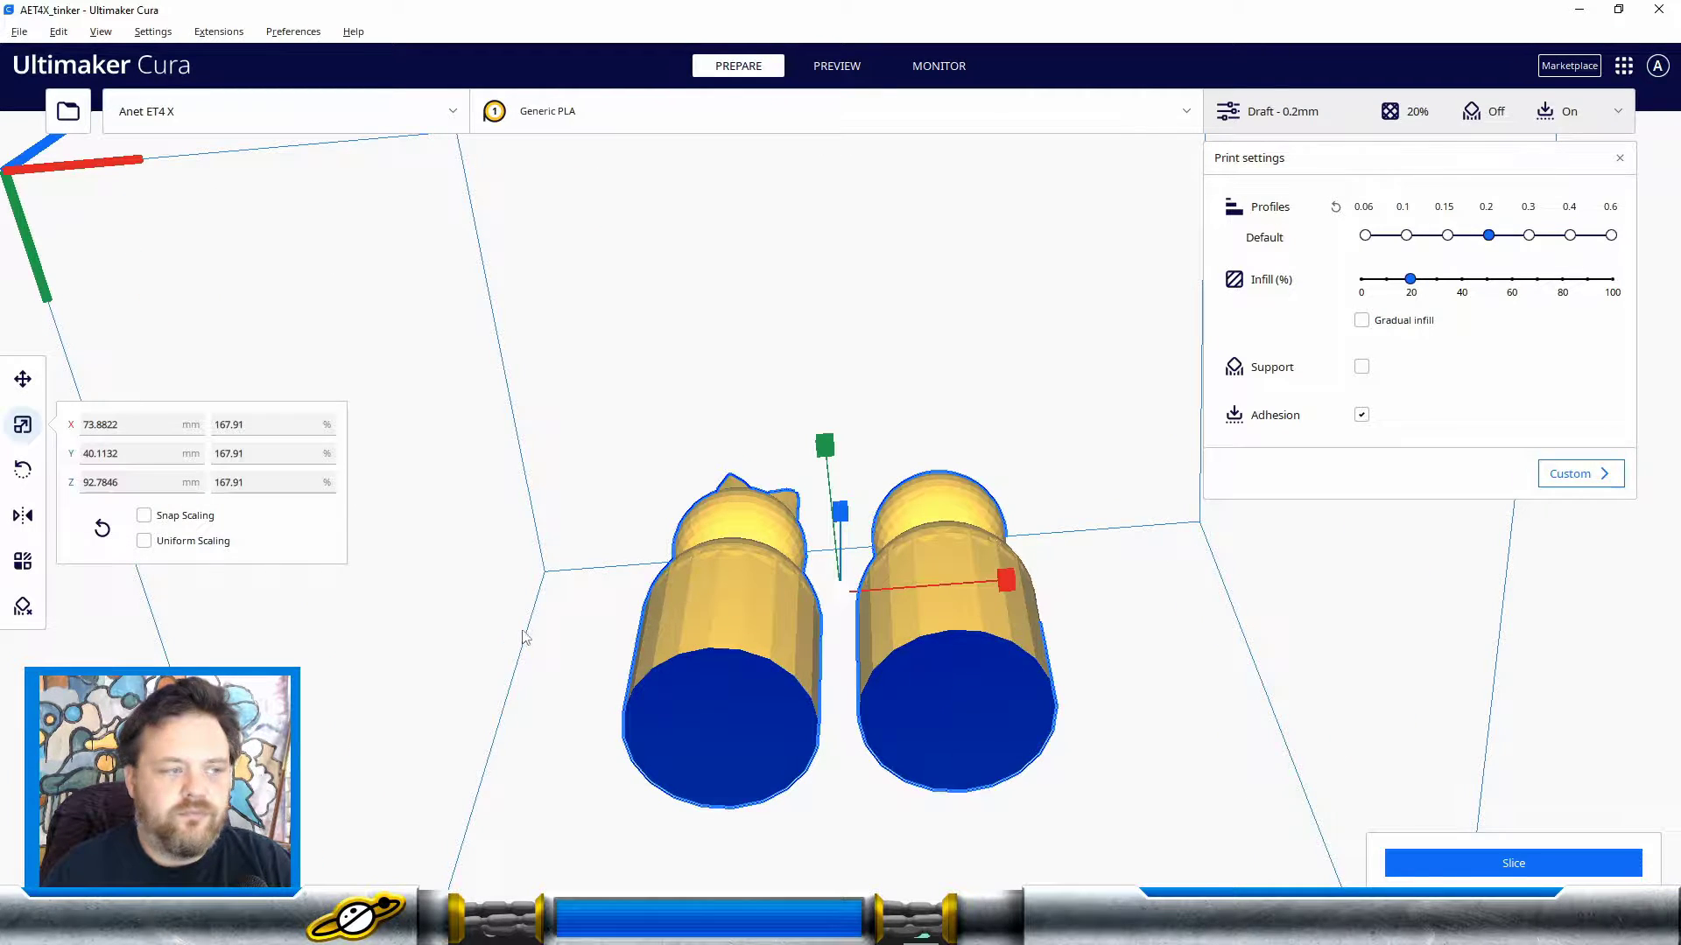
left_click(649, 351)
Step: Examine the overhangs at the necks of both figures and beneath the crown from several angles
right_click_drag(645, 348, 683, 563)
scroll(664, 499, "up", 3)
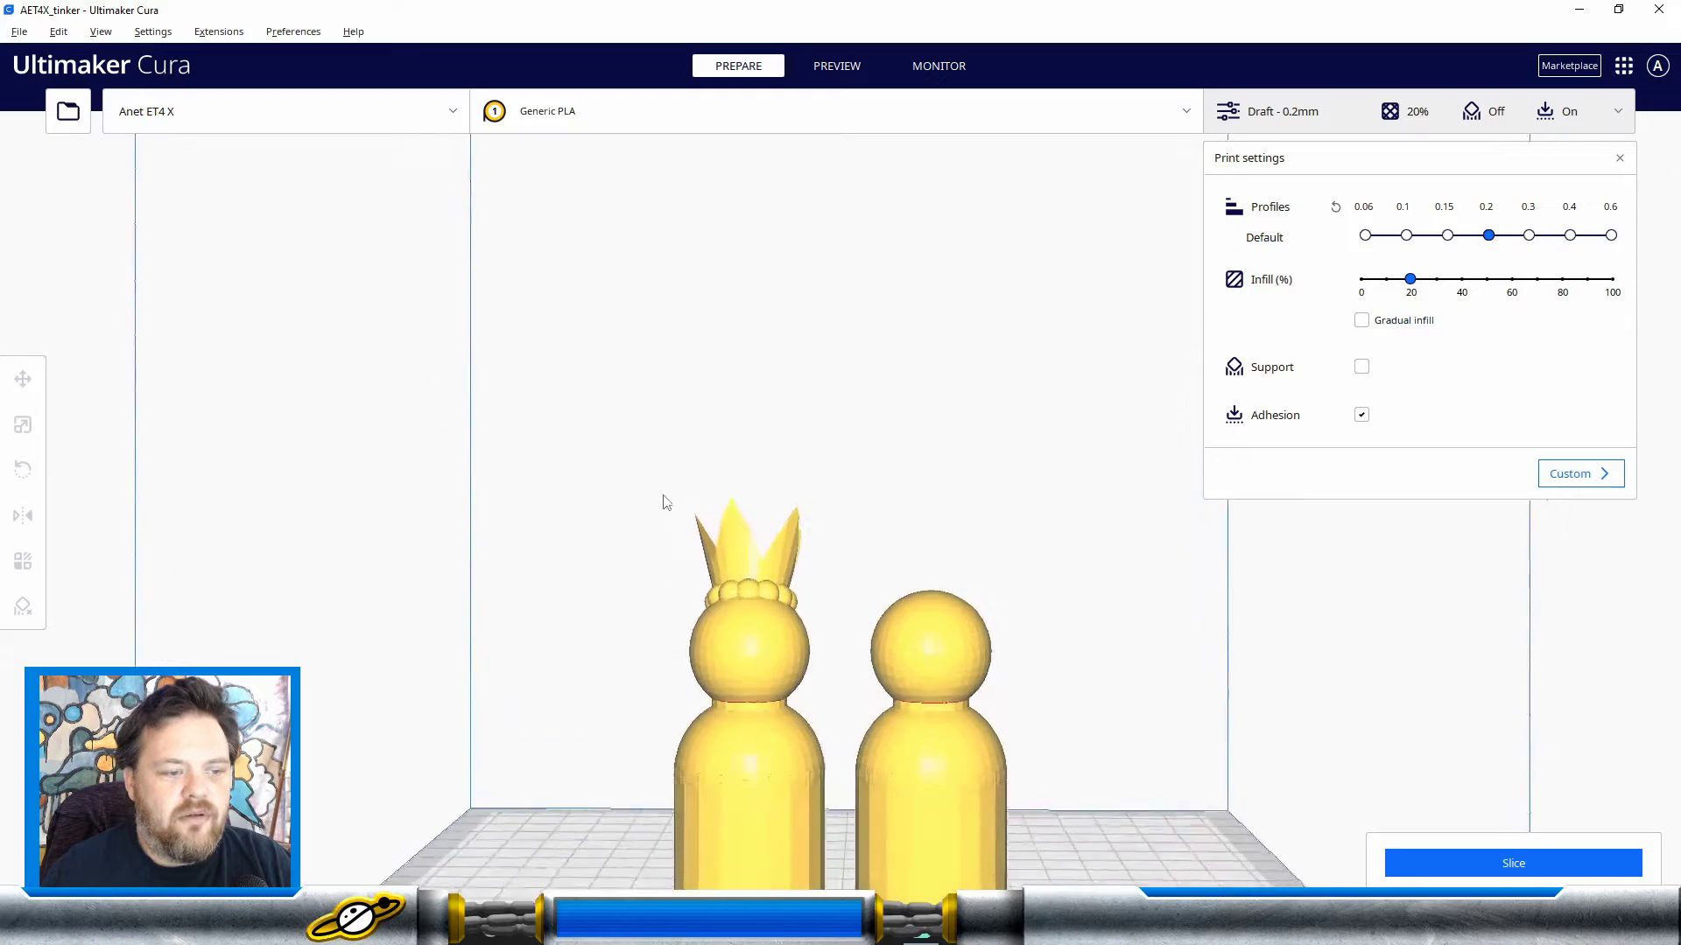
right_click_drag(763, 488, 1137, 592)
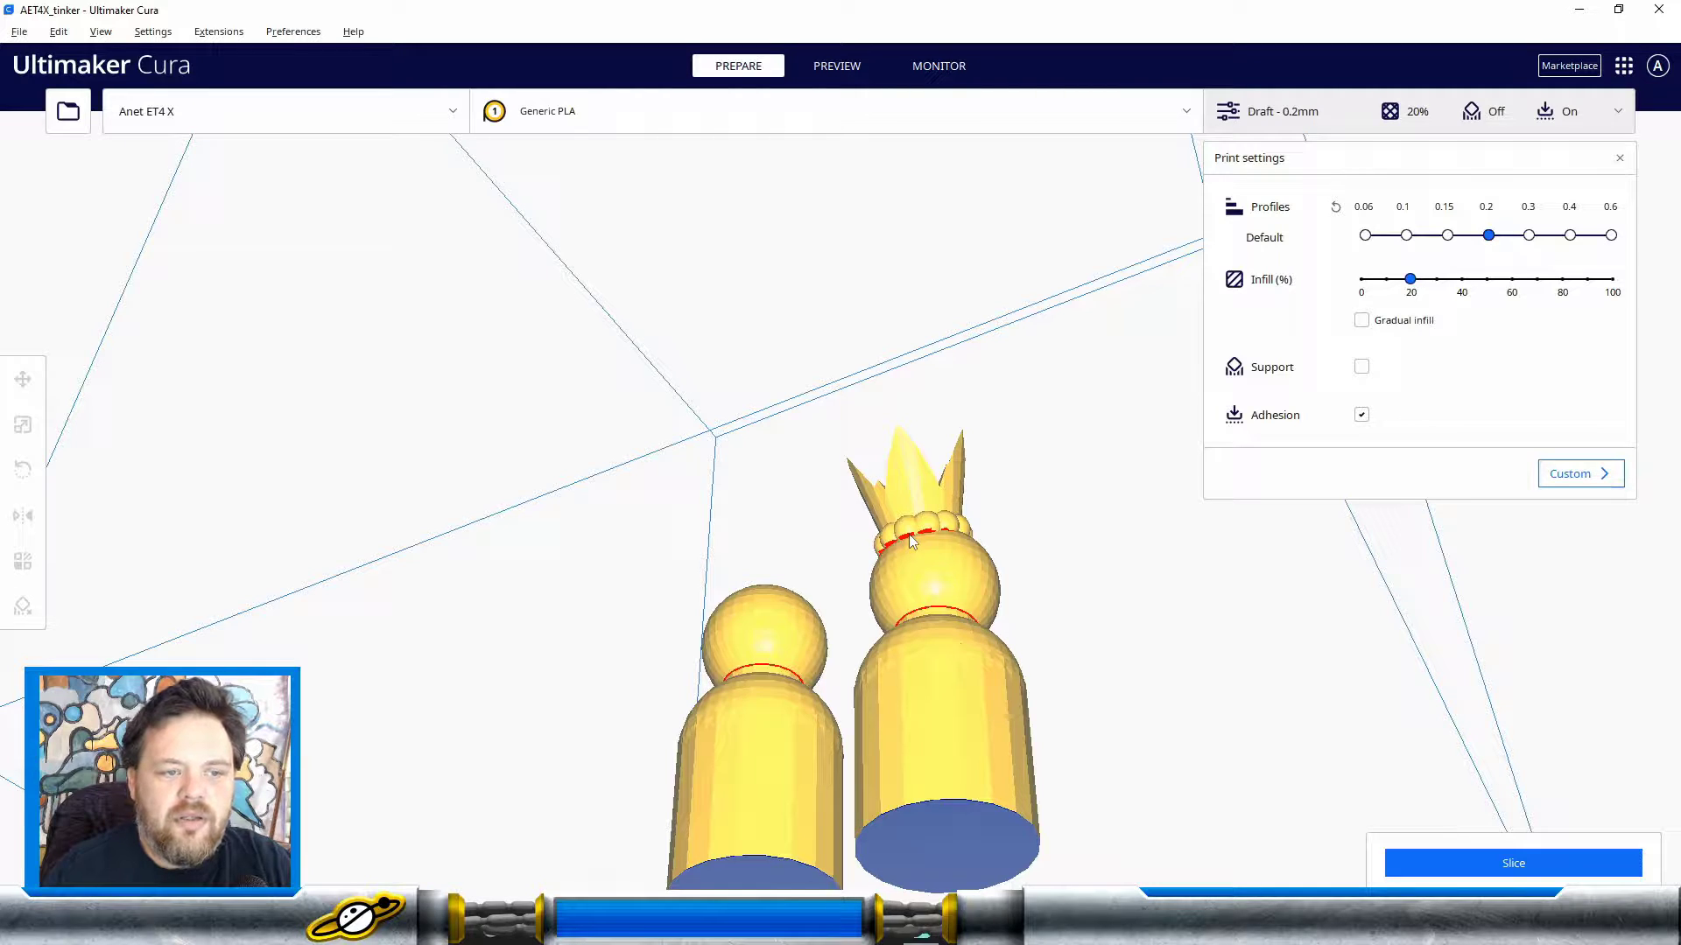
right_click_drag(1088, 563, 1029, 591)
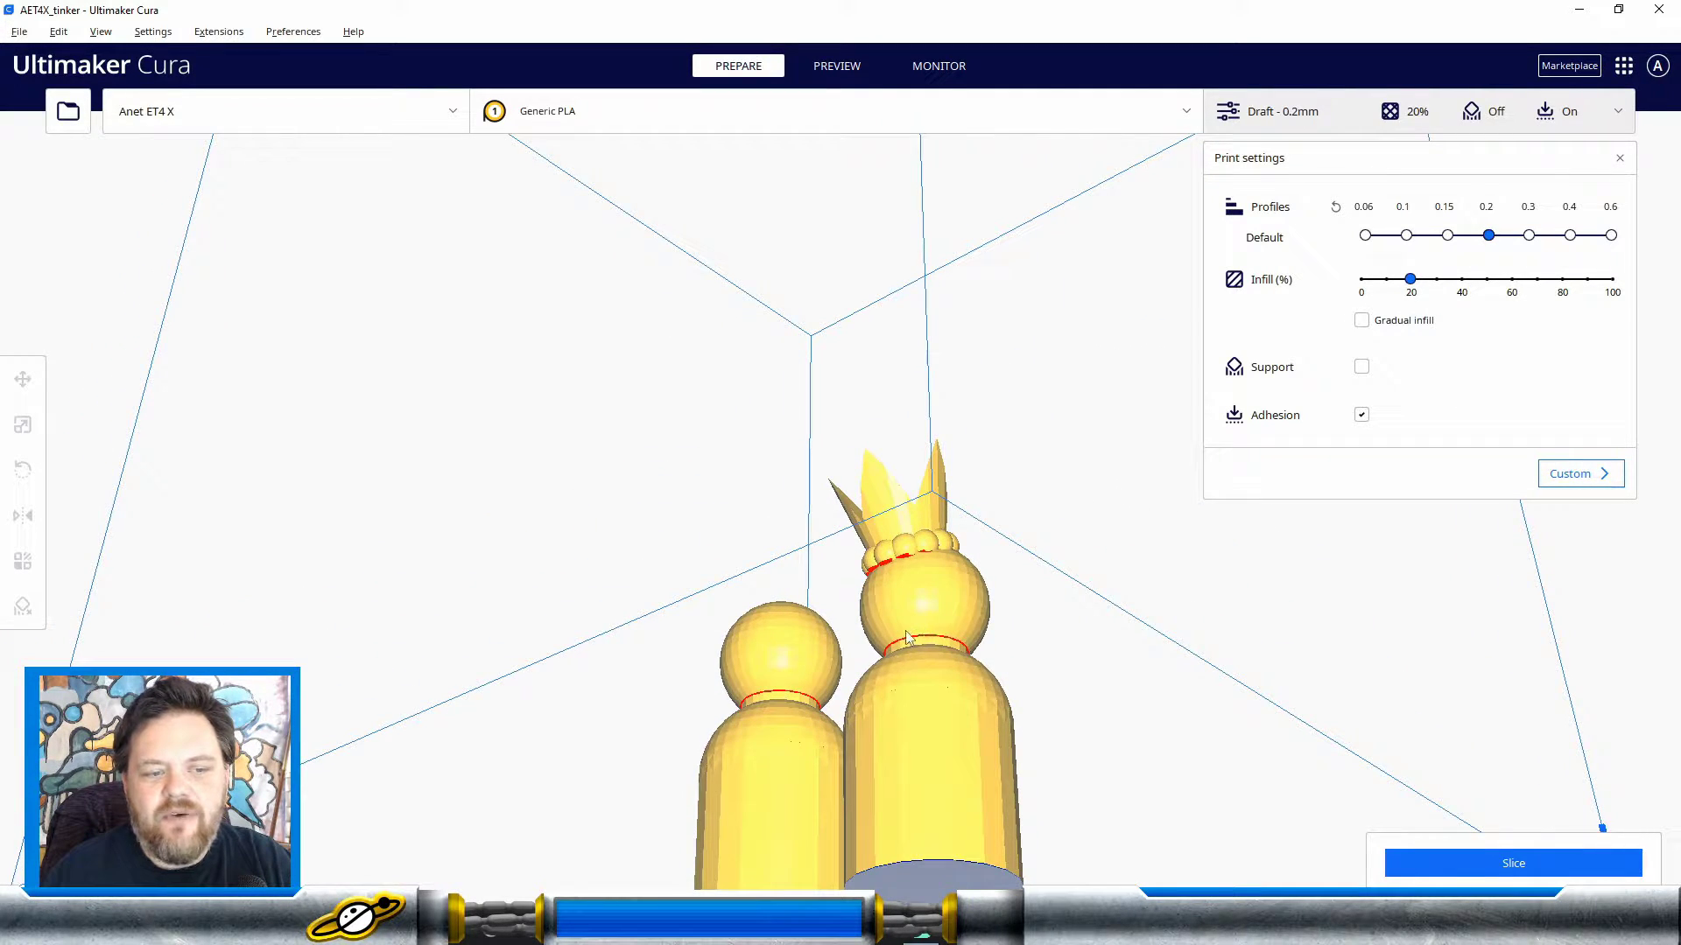
right_click_drag(753, 676, 473, 589)
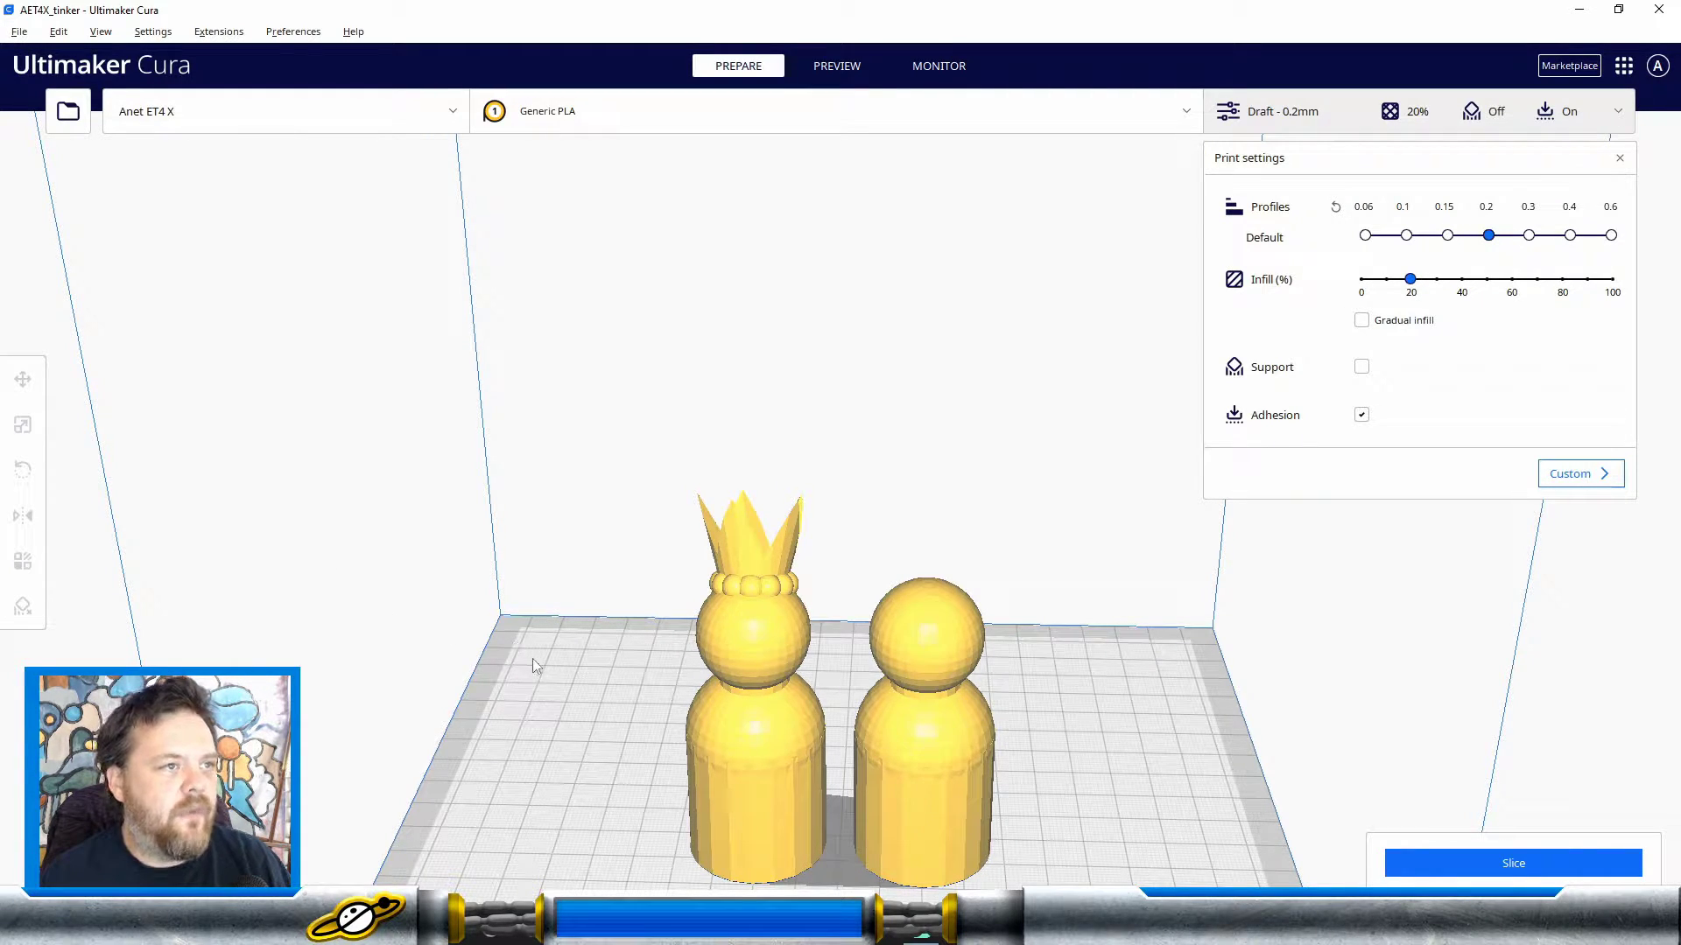
Step: Browse the filament brands and types available for the printer's material, then close the list
left_click(543, 114)
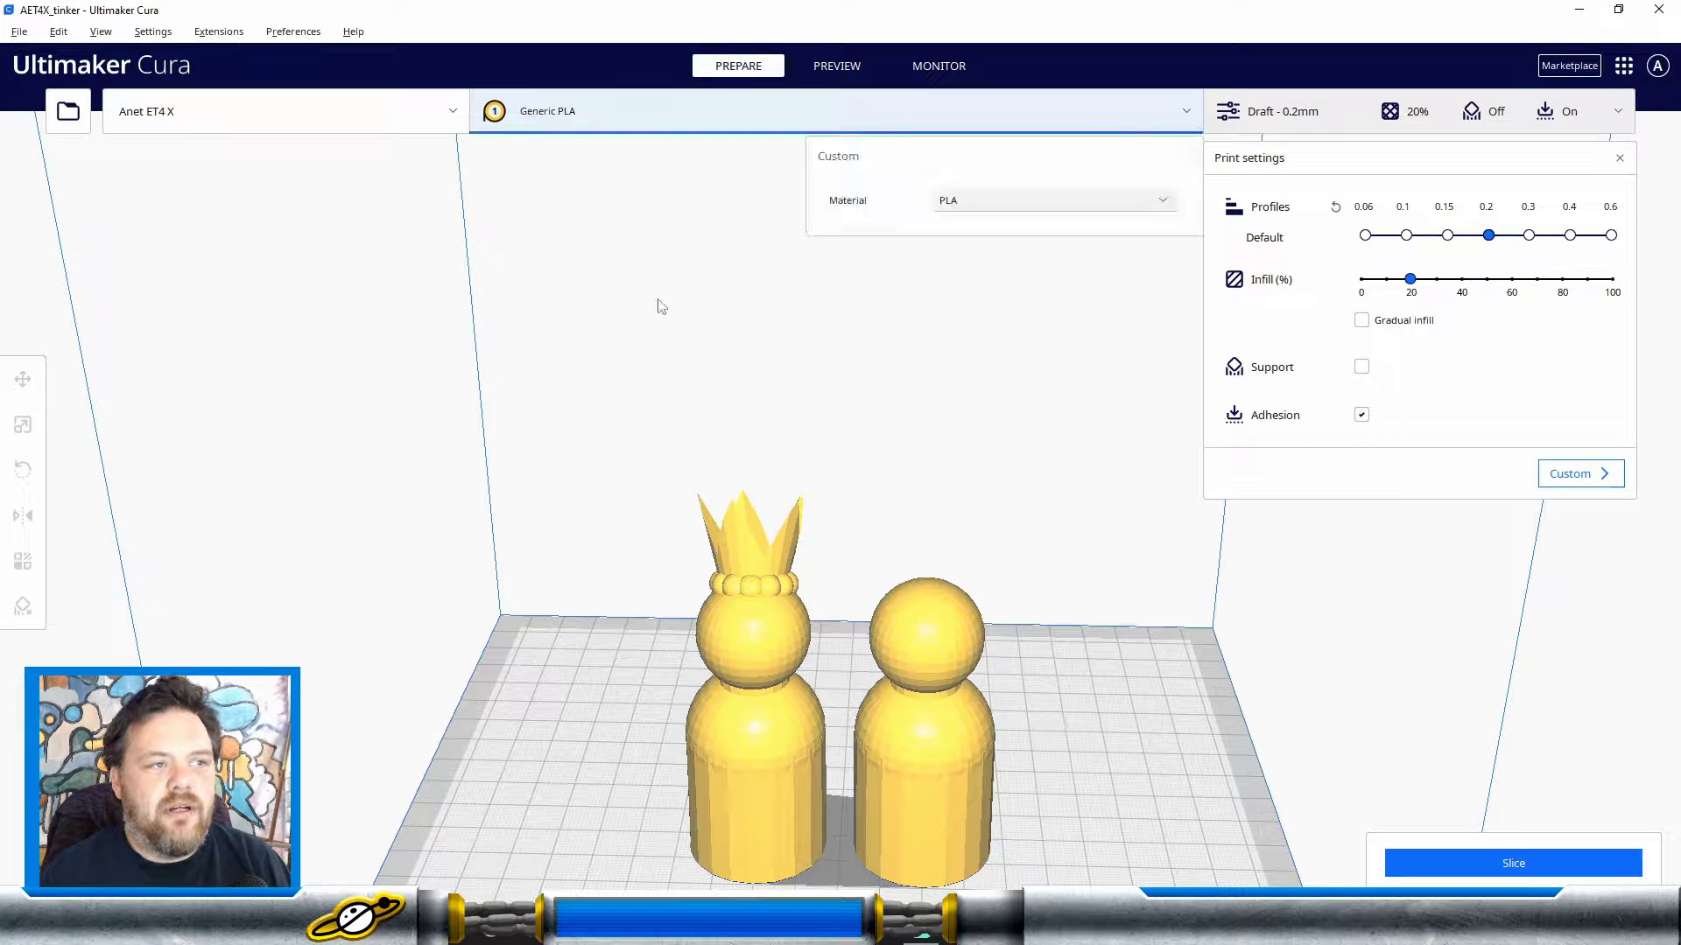
left_click(999, 203)
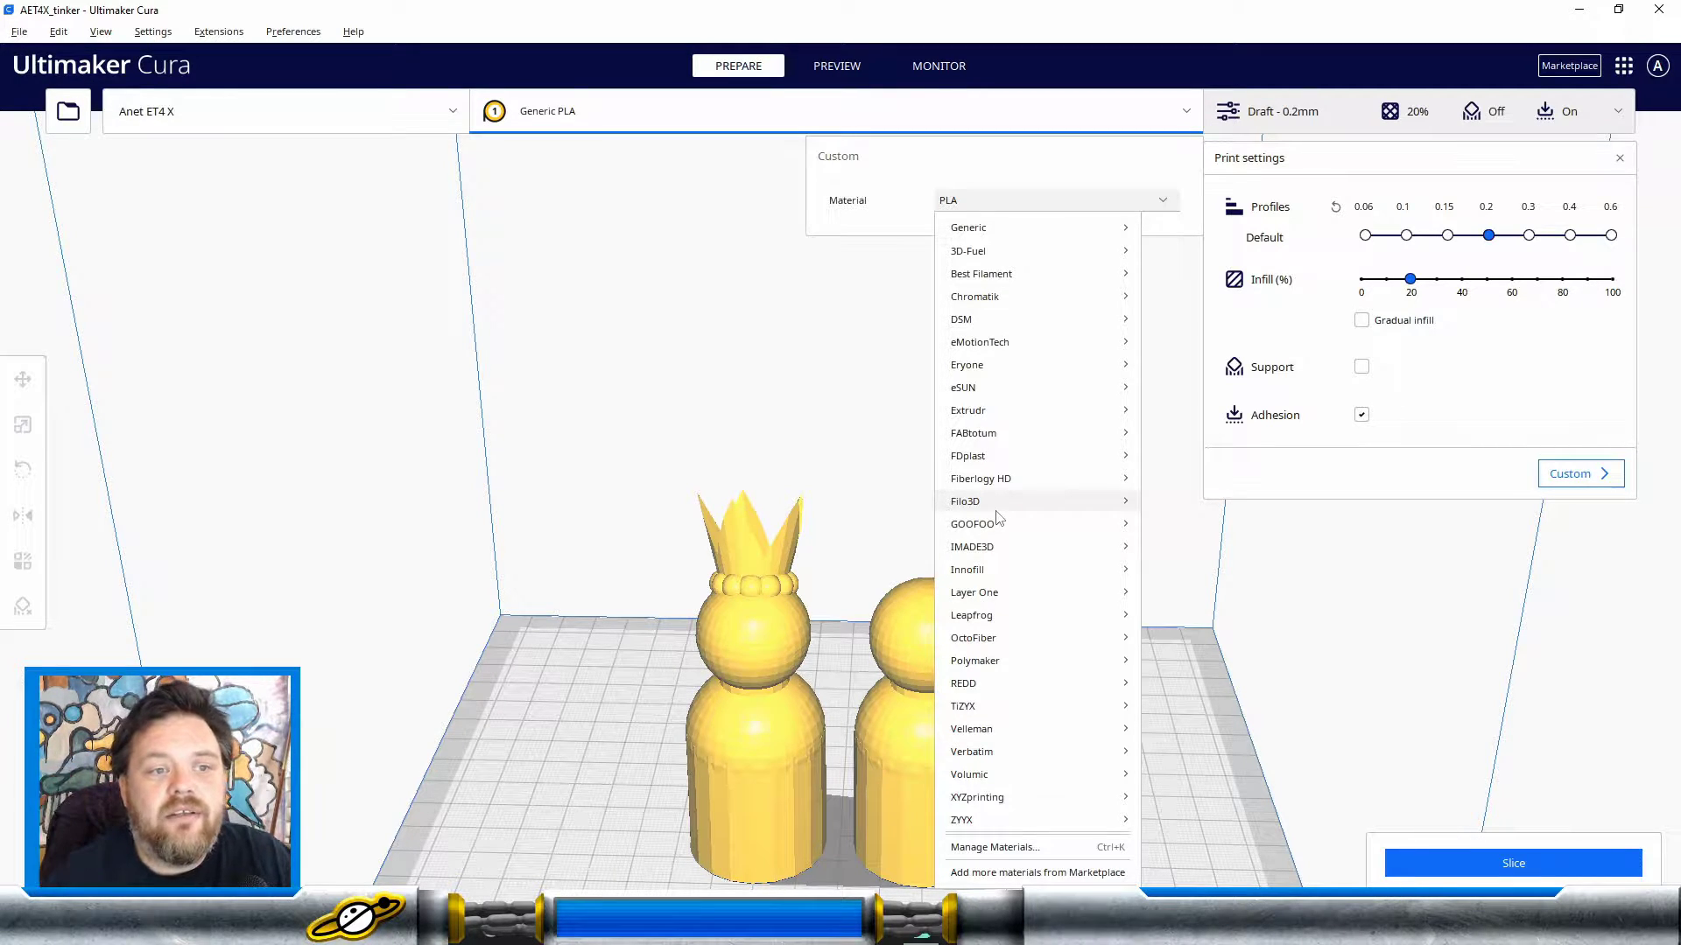
mouse_move(1120, 409)
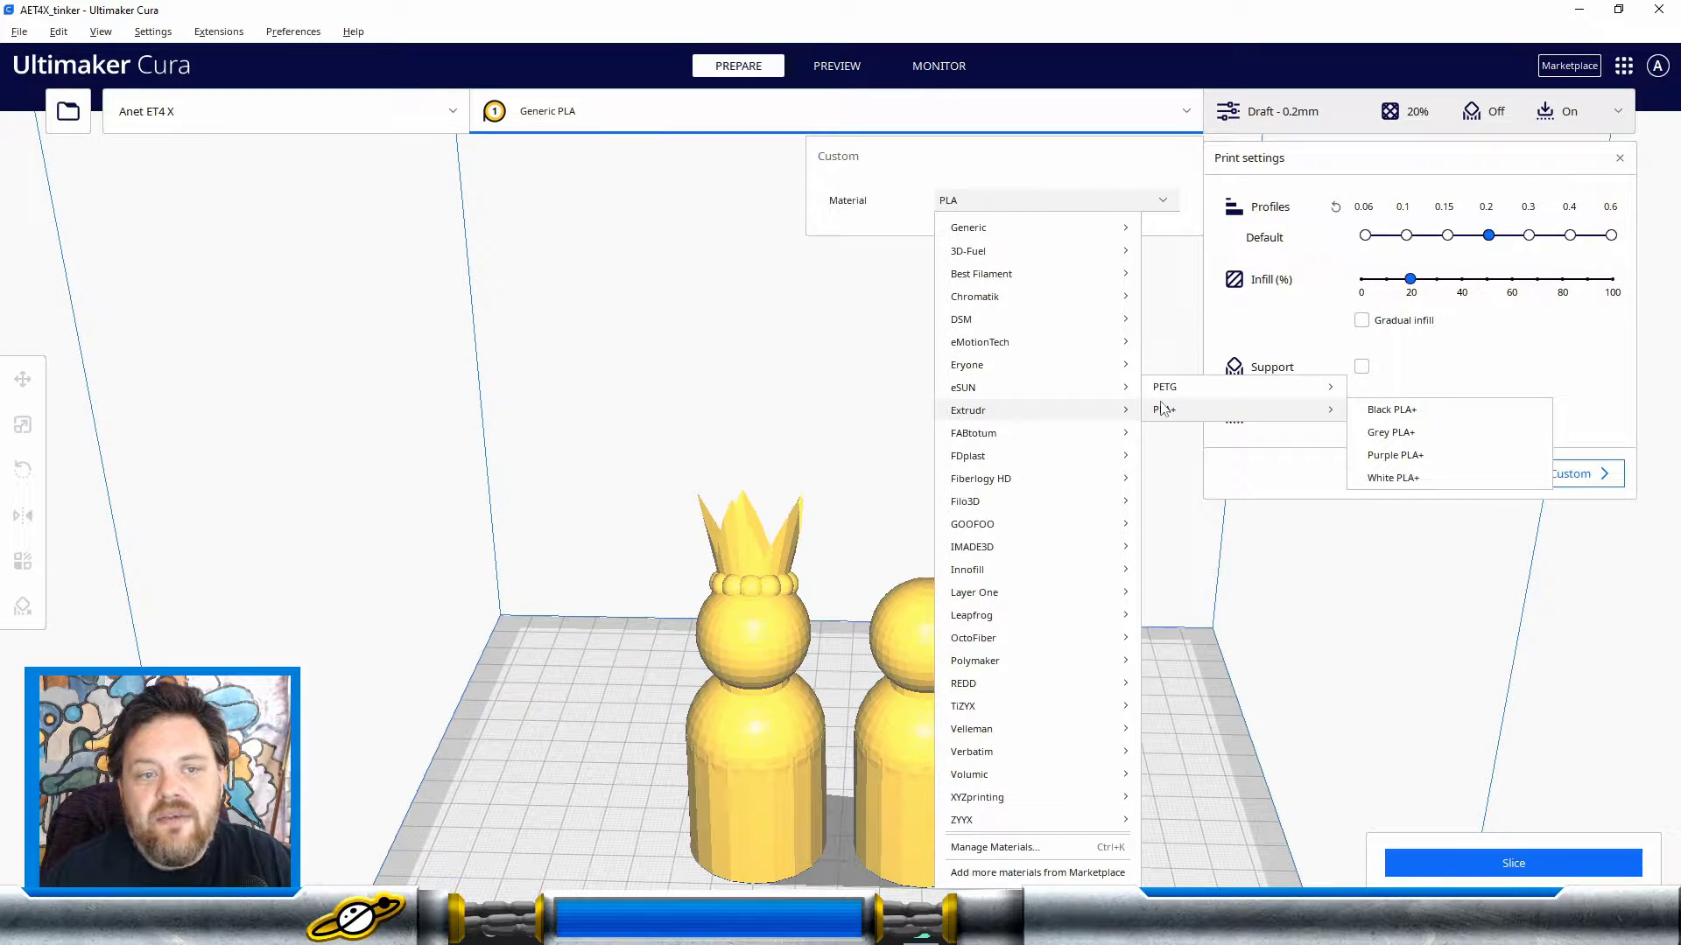
mouse_move(1086, 387)
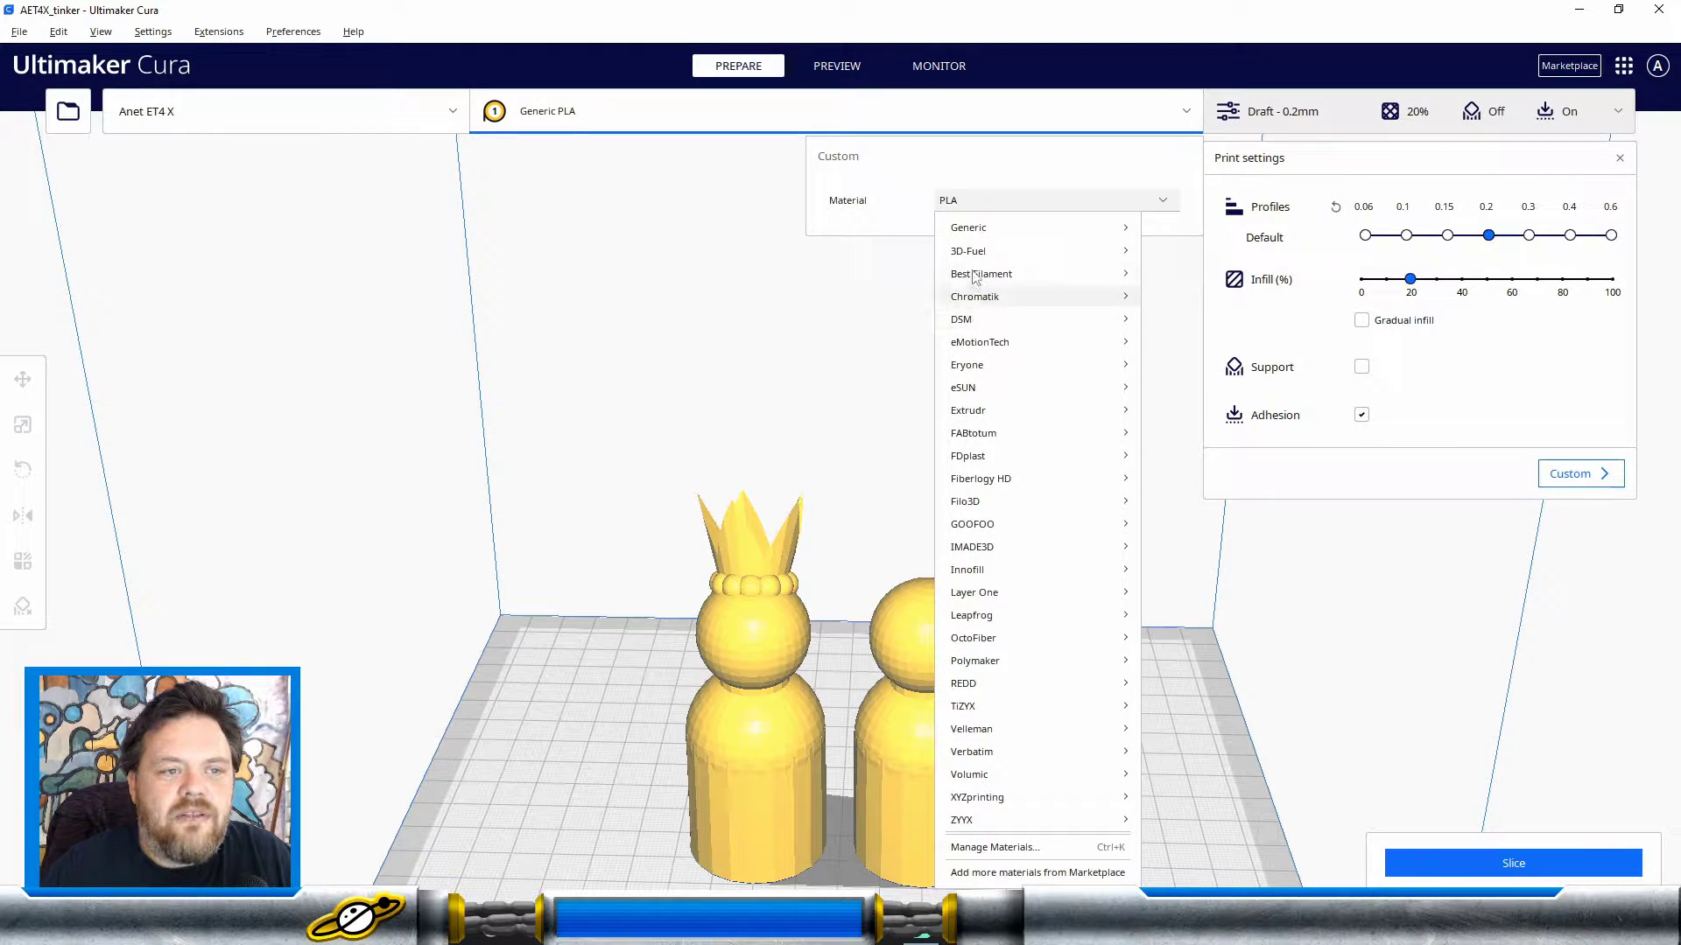
mouse_move(972, 229)
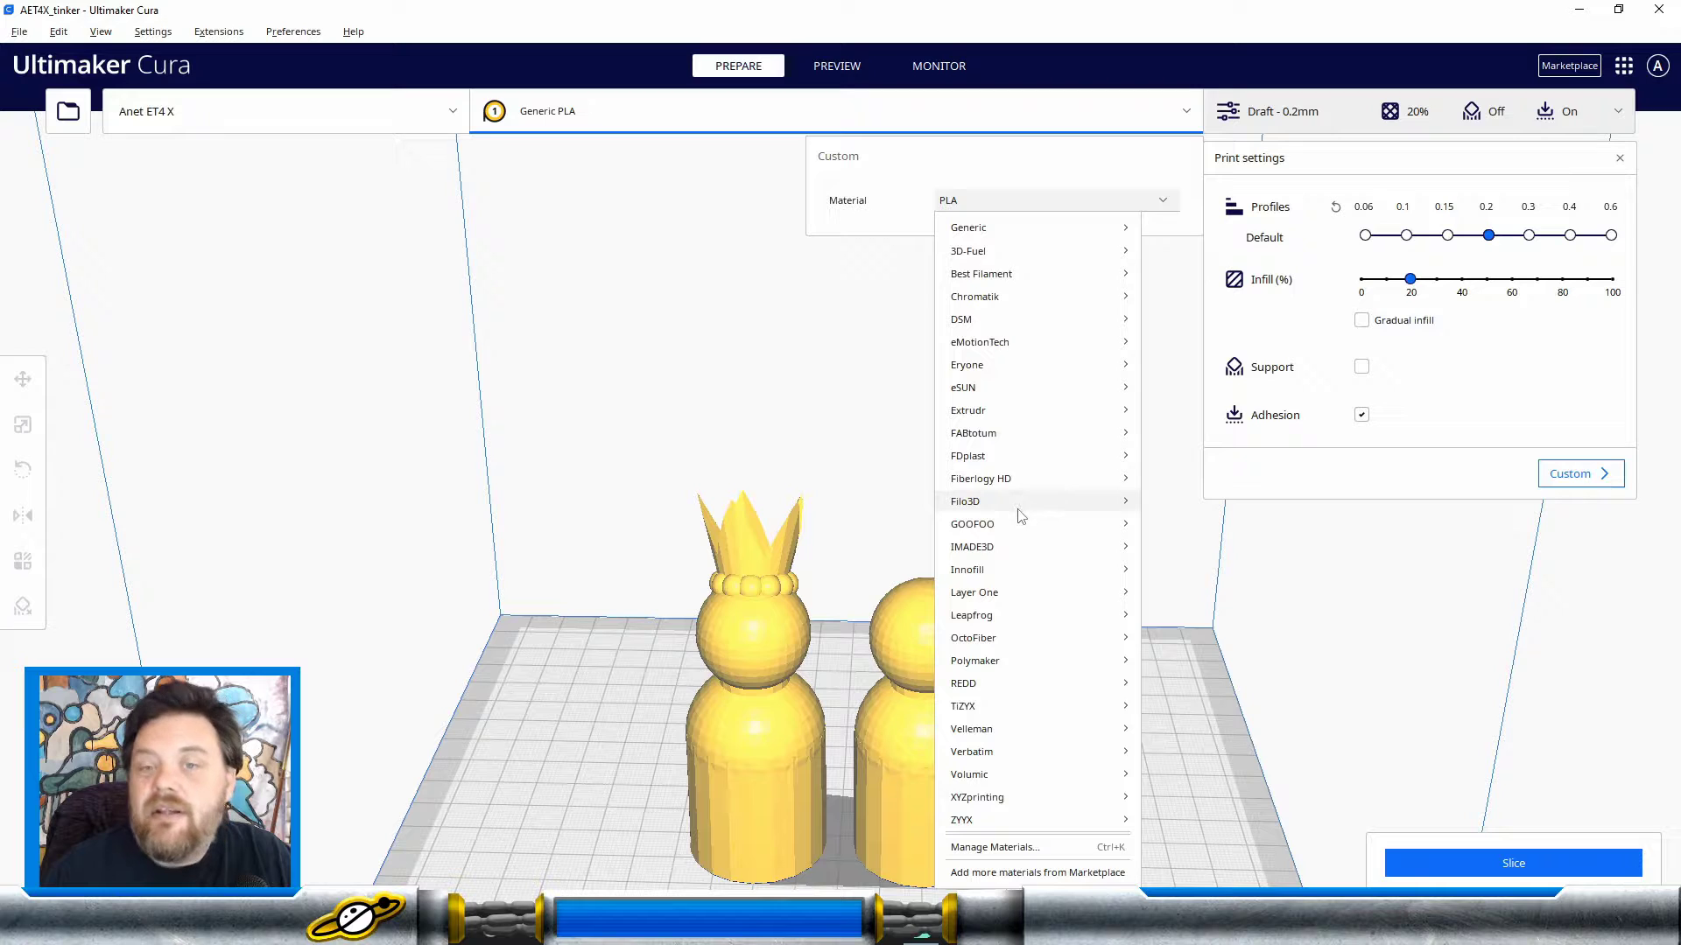
left_click(1200, 597)
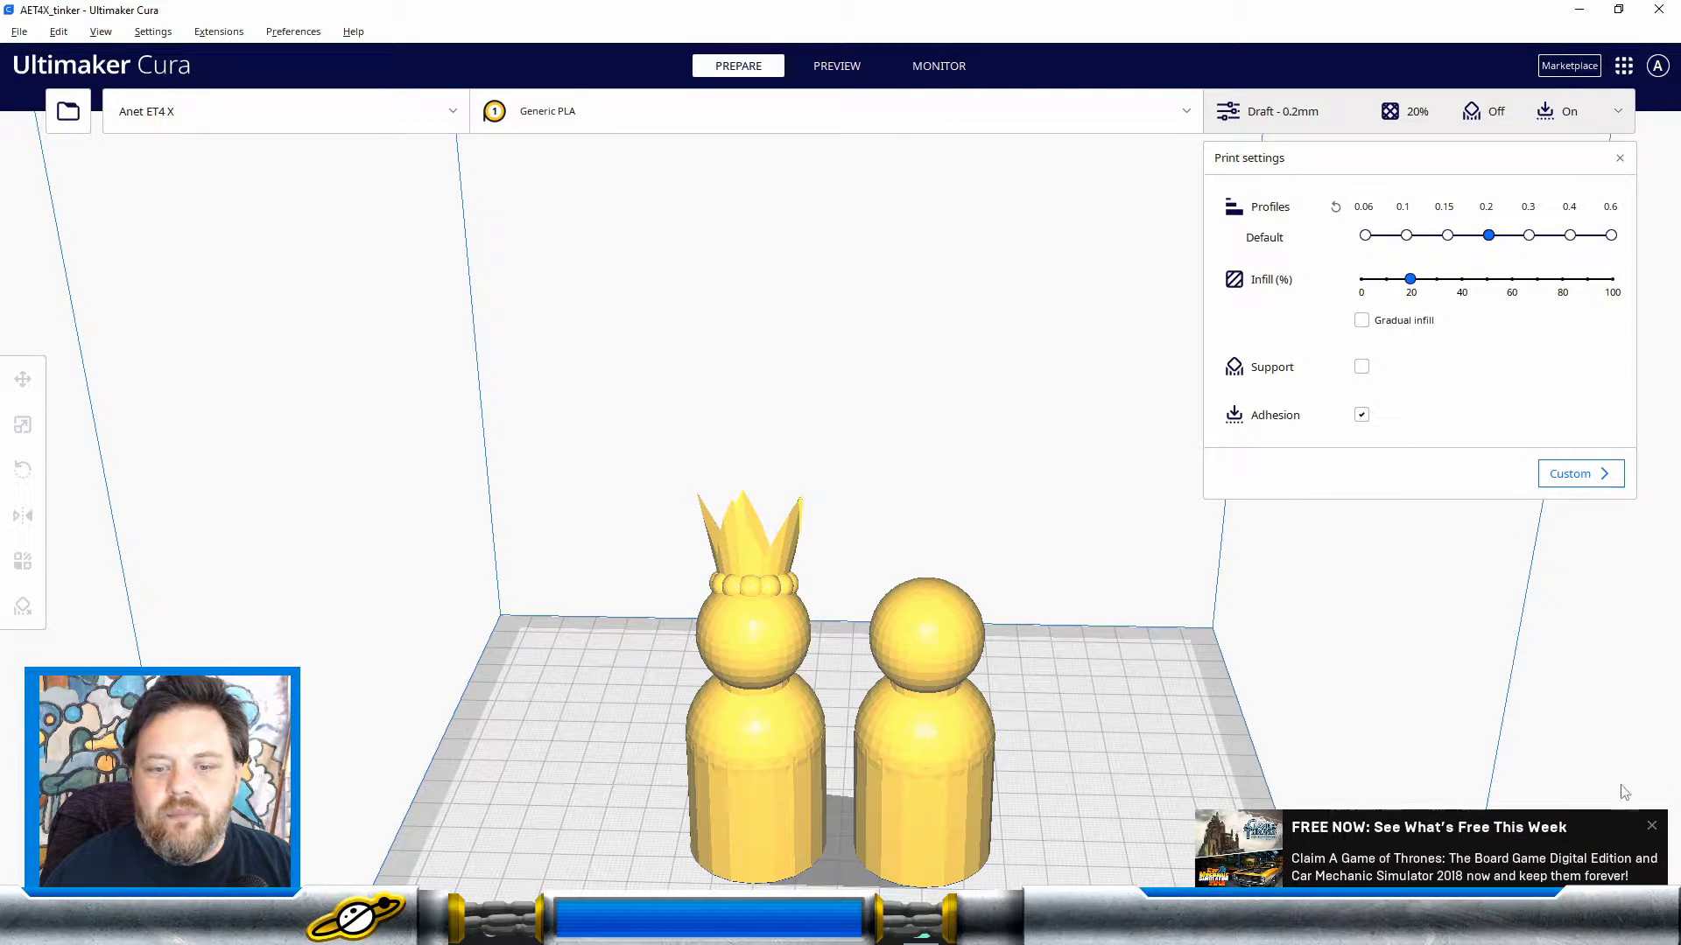
left_click(1649, 827)
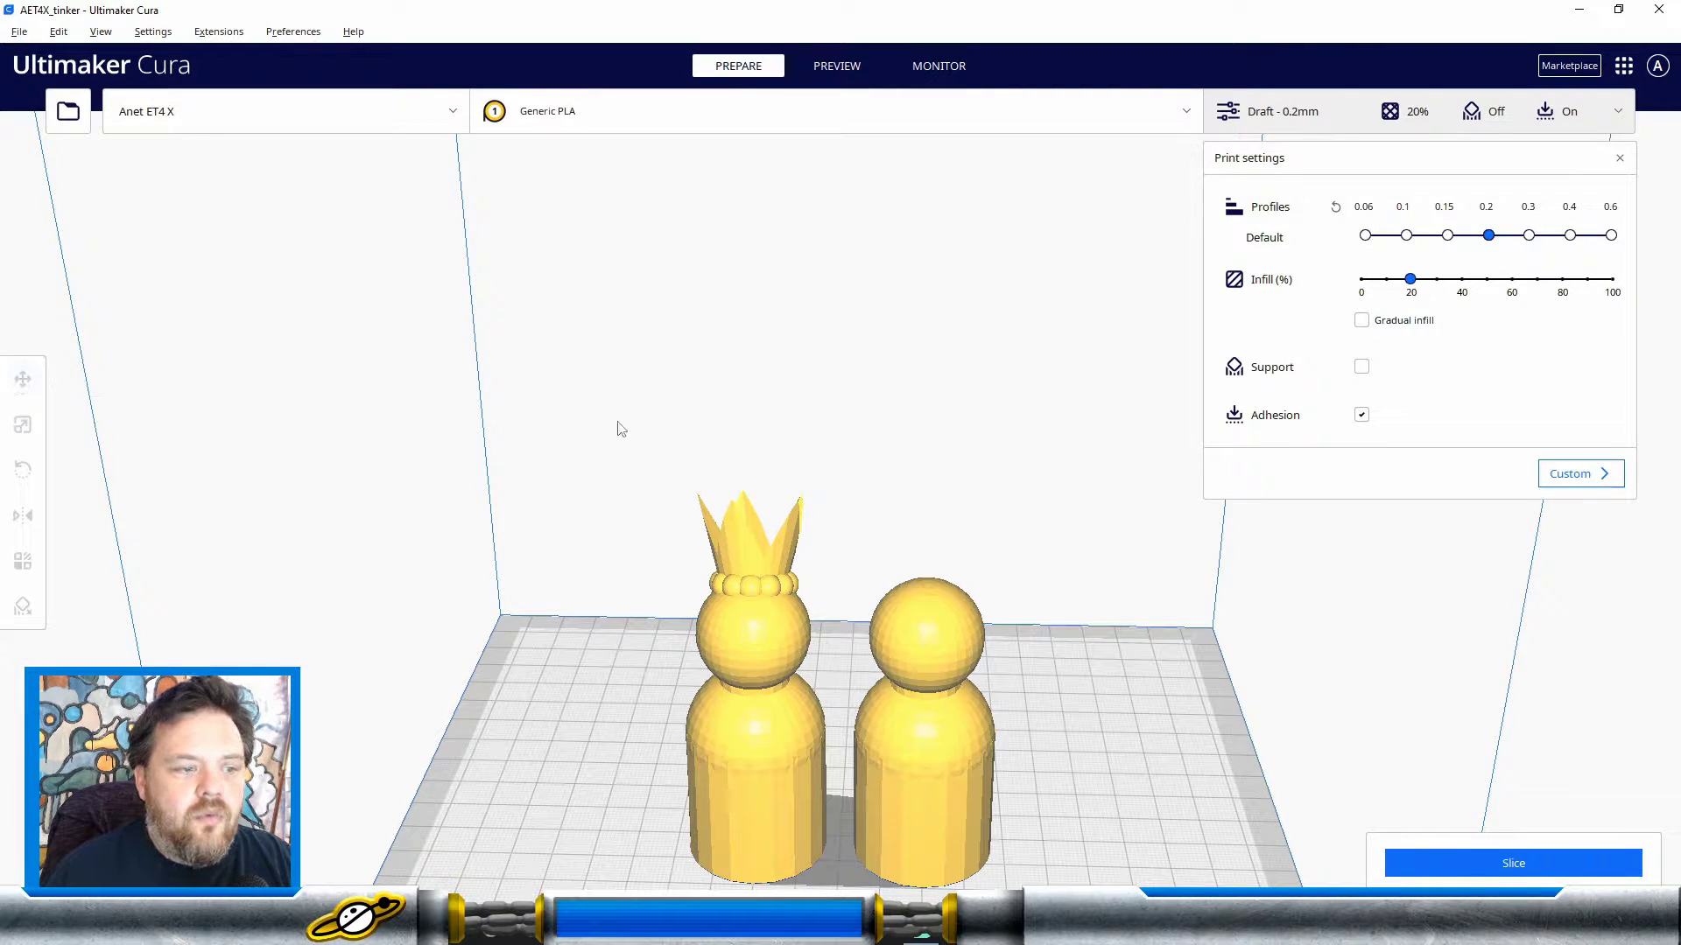
key("ctrl+a")
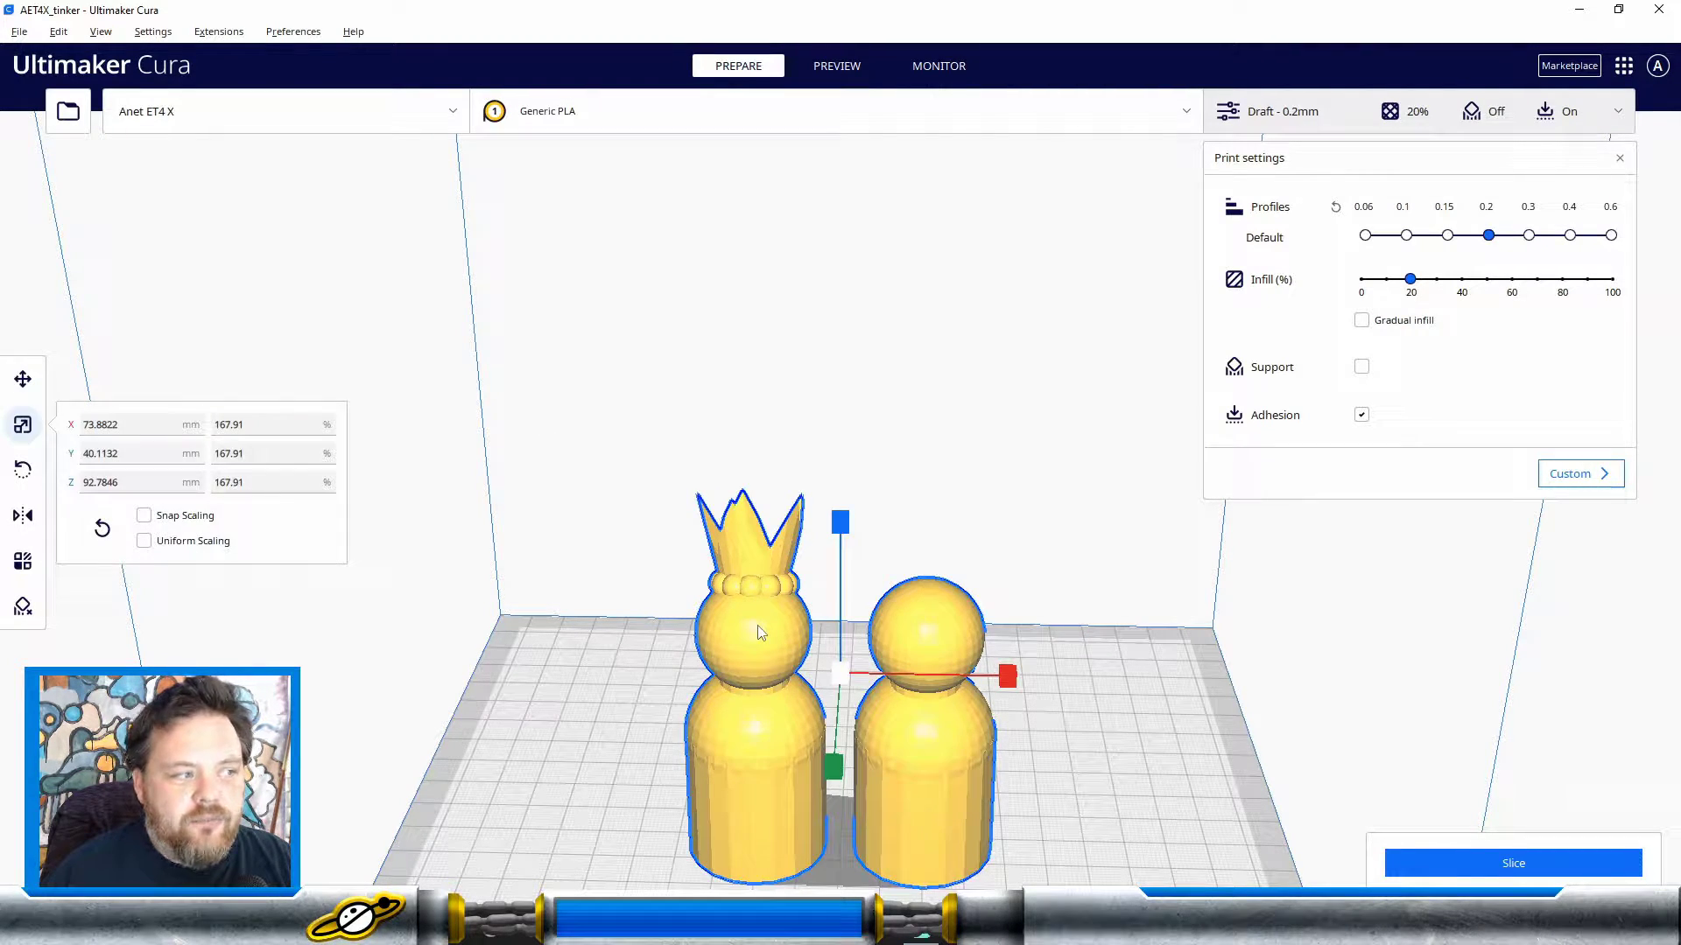
left_click(723, 455)
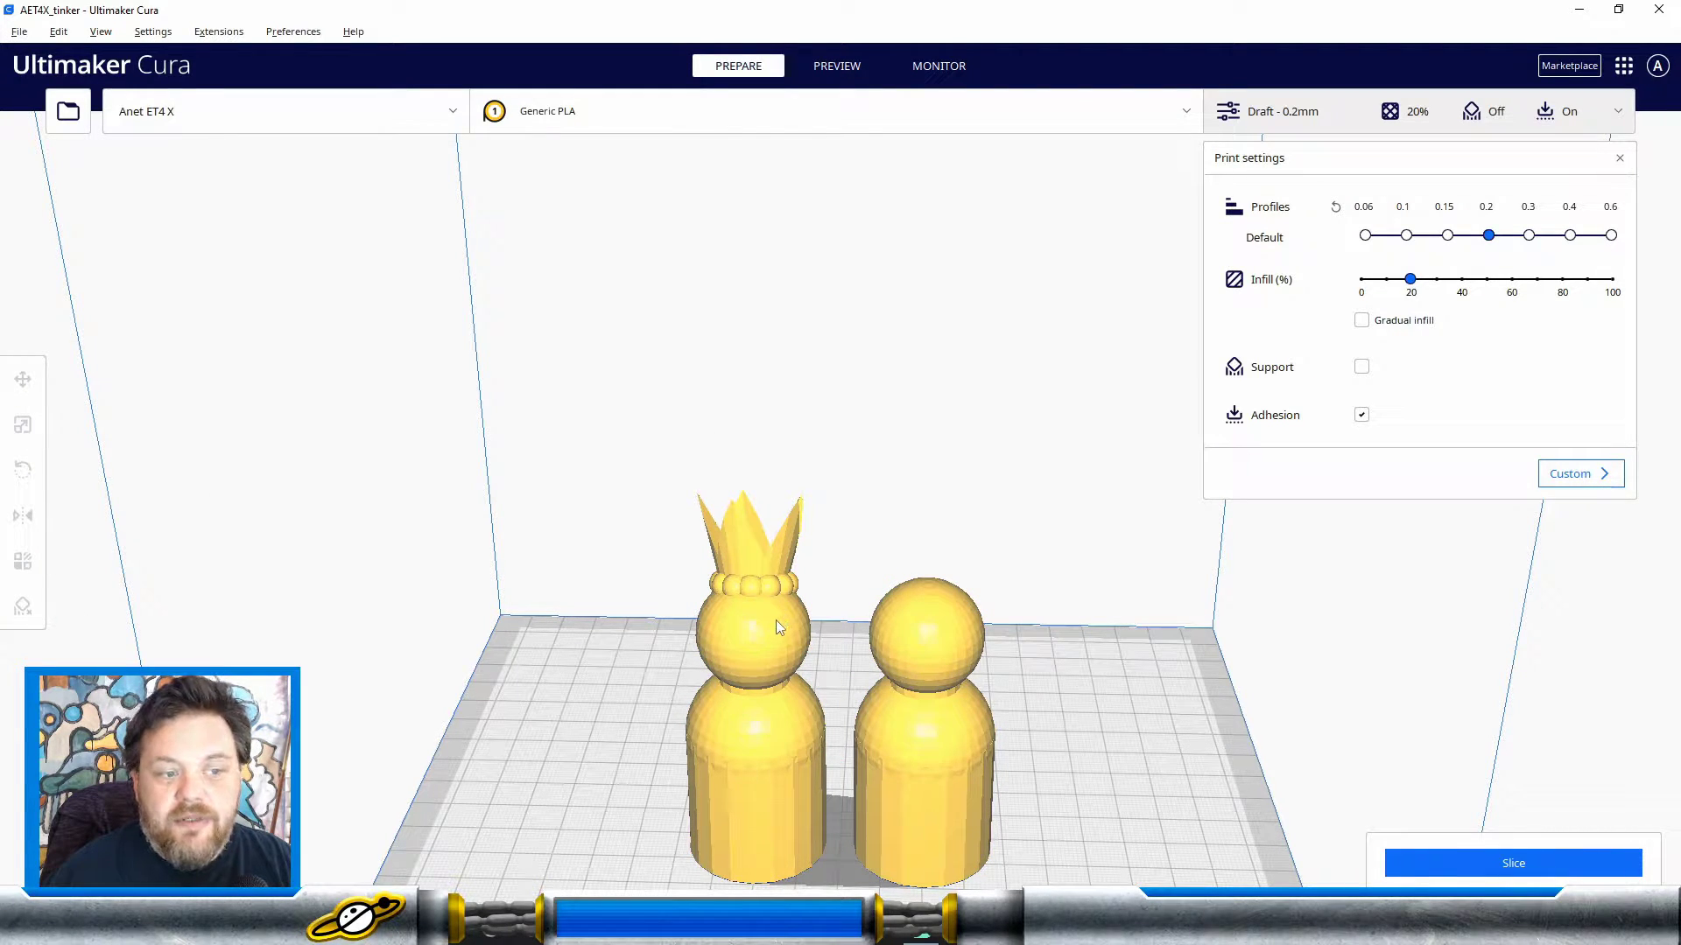
Step: Select both figures and move them to about X 25 mm and Y 46 mm, also trying to shift them along Z
key("ctrl+a")
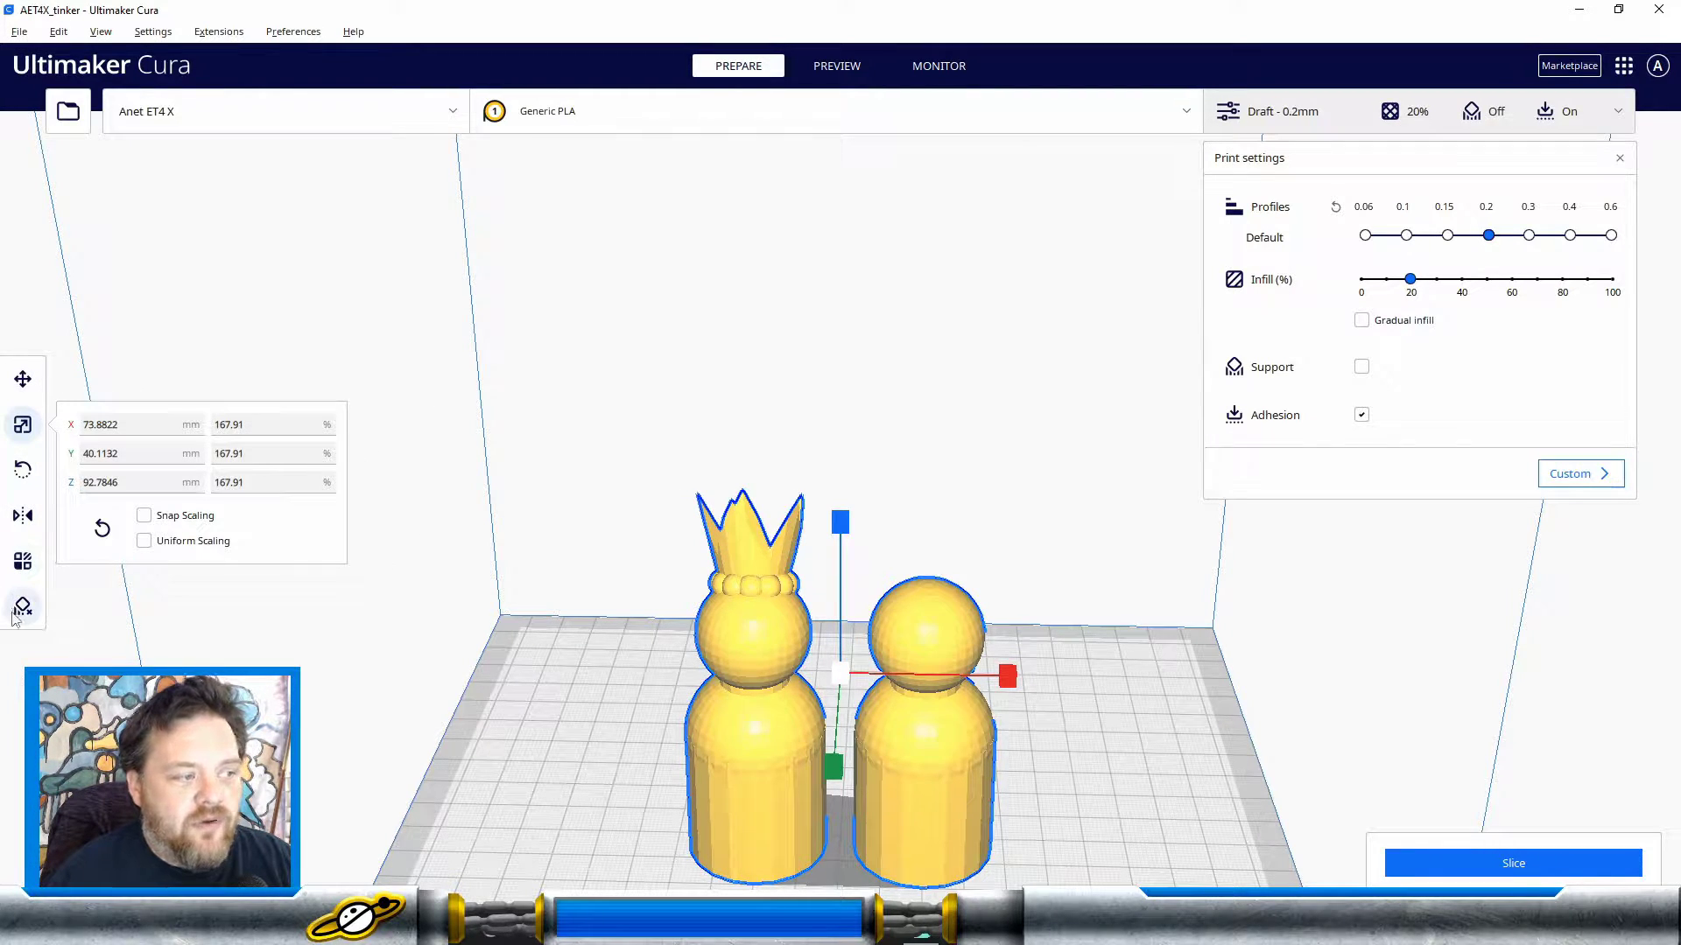
left_click(19, 381)
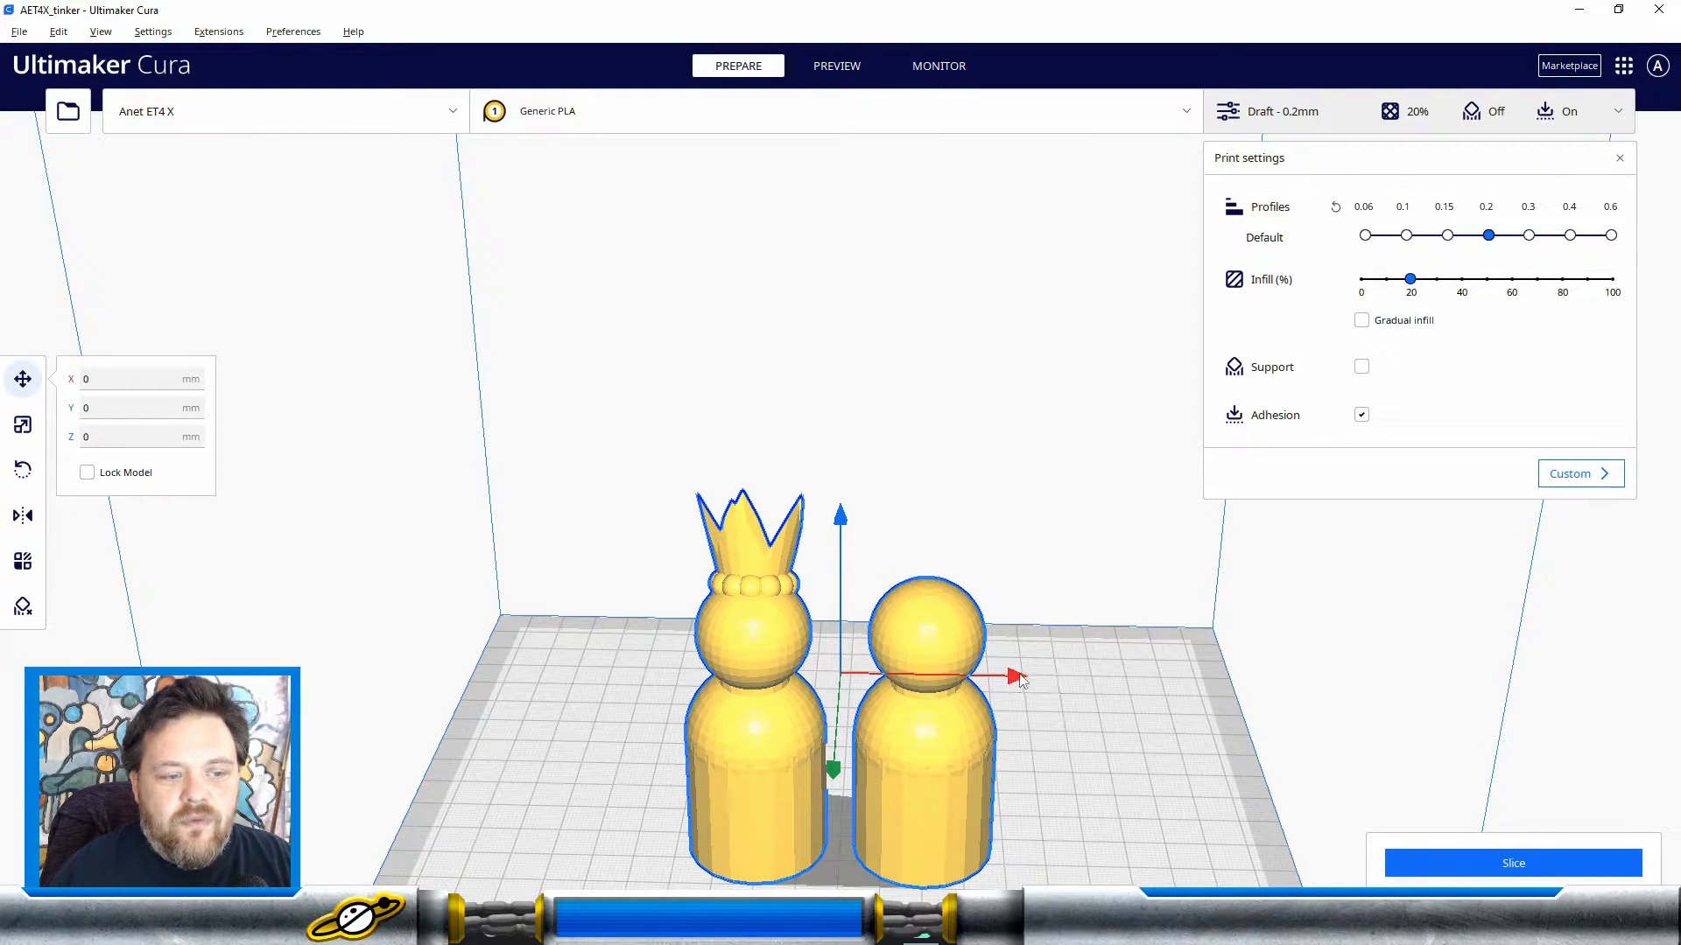
left_click_drag(1017, 677, 1124, 692)
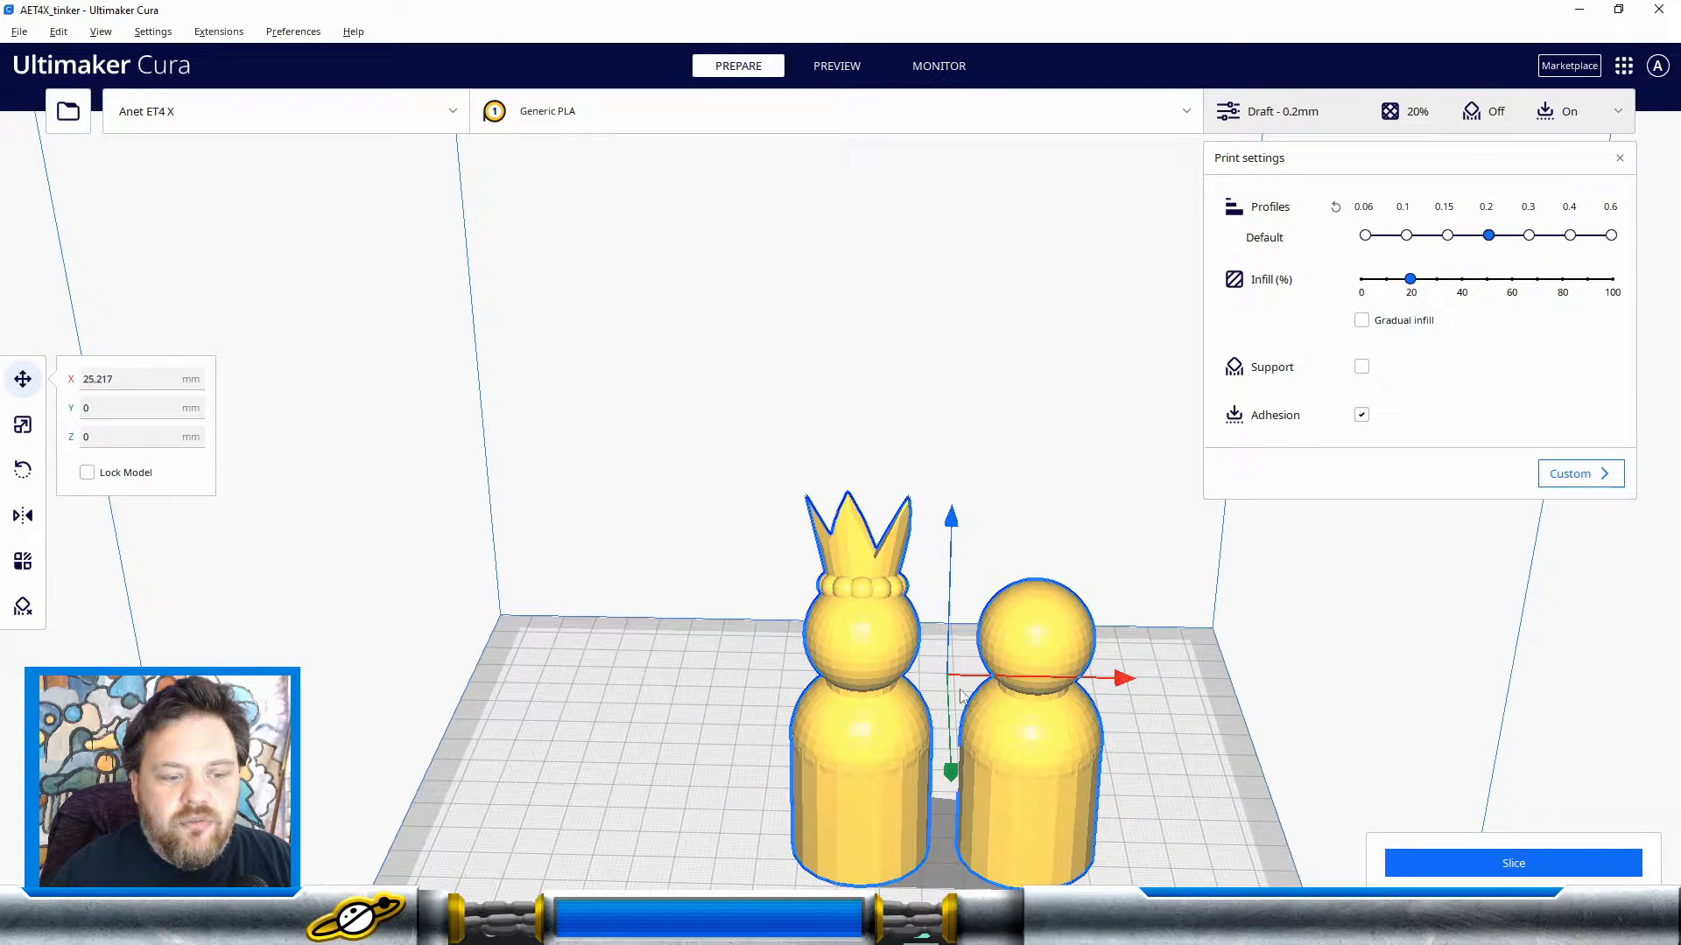
left_click_drag(949, 517, 954, 429)
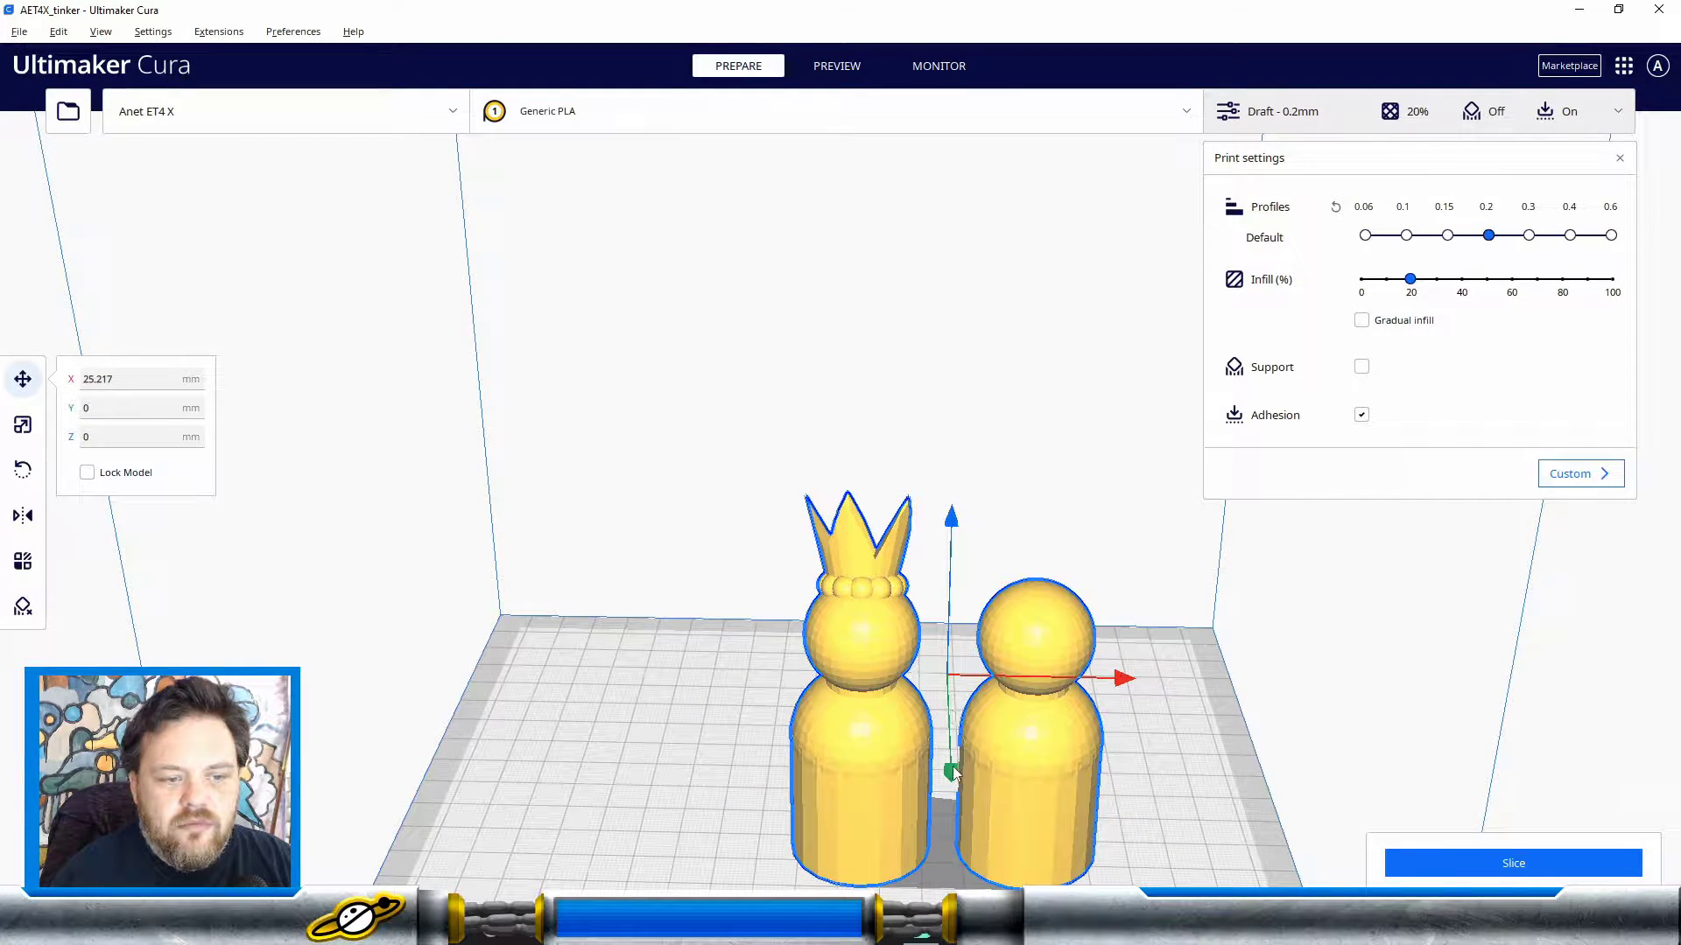
left_click_drag(953, 770, 958, 879)
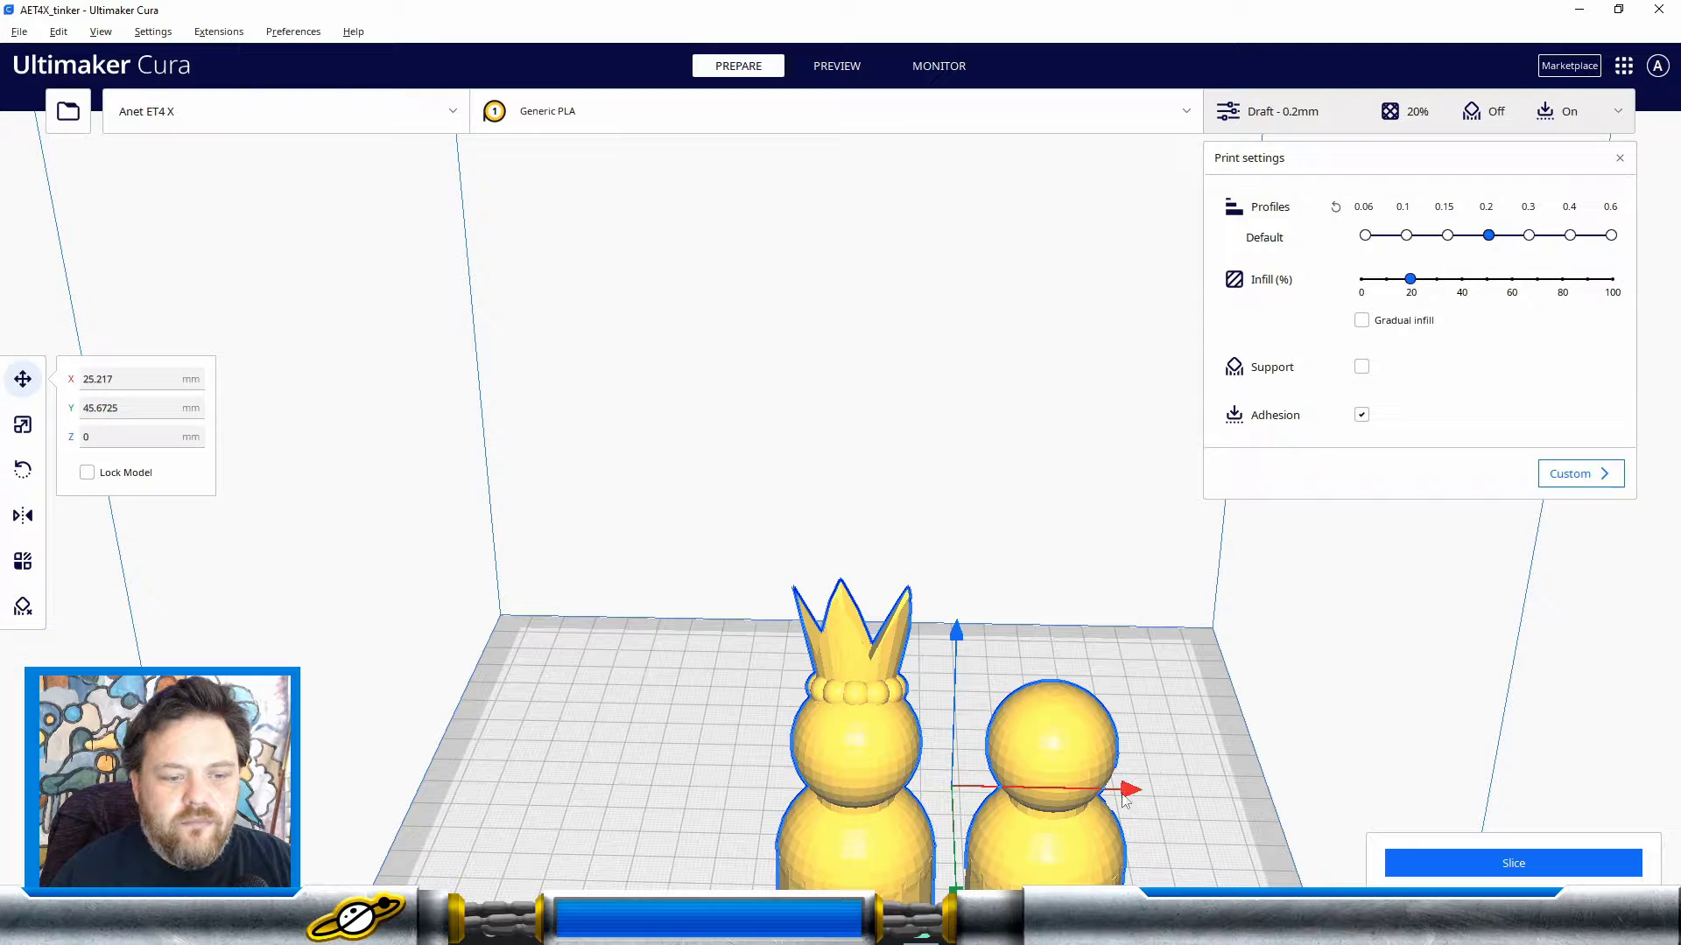
Step: Undo the recent position changes of both figures
left_click_drag(1127, 791, 1113, 790)
key("ctrl+z")
key("ctrl+z")
key("ctrl+z")
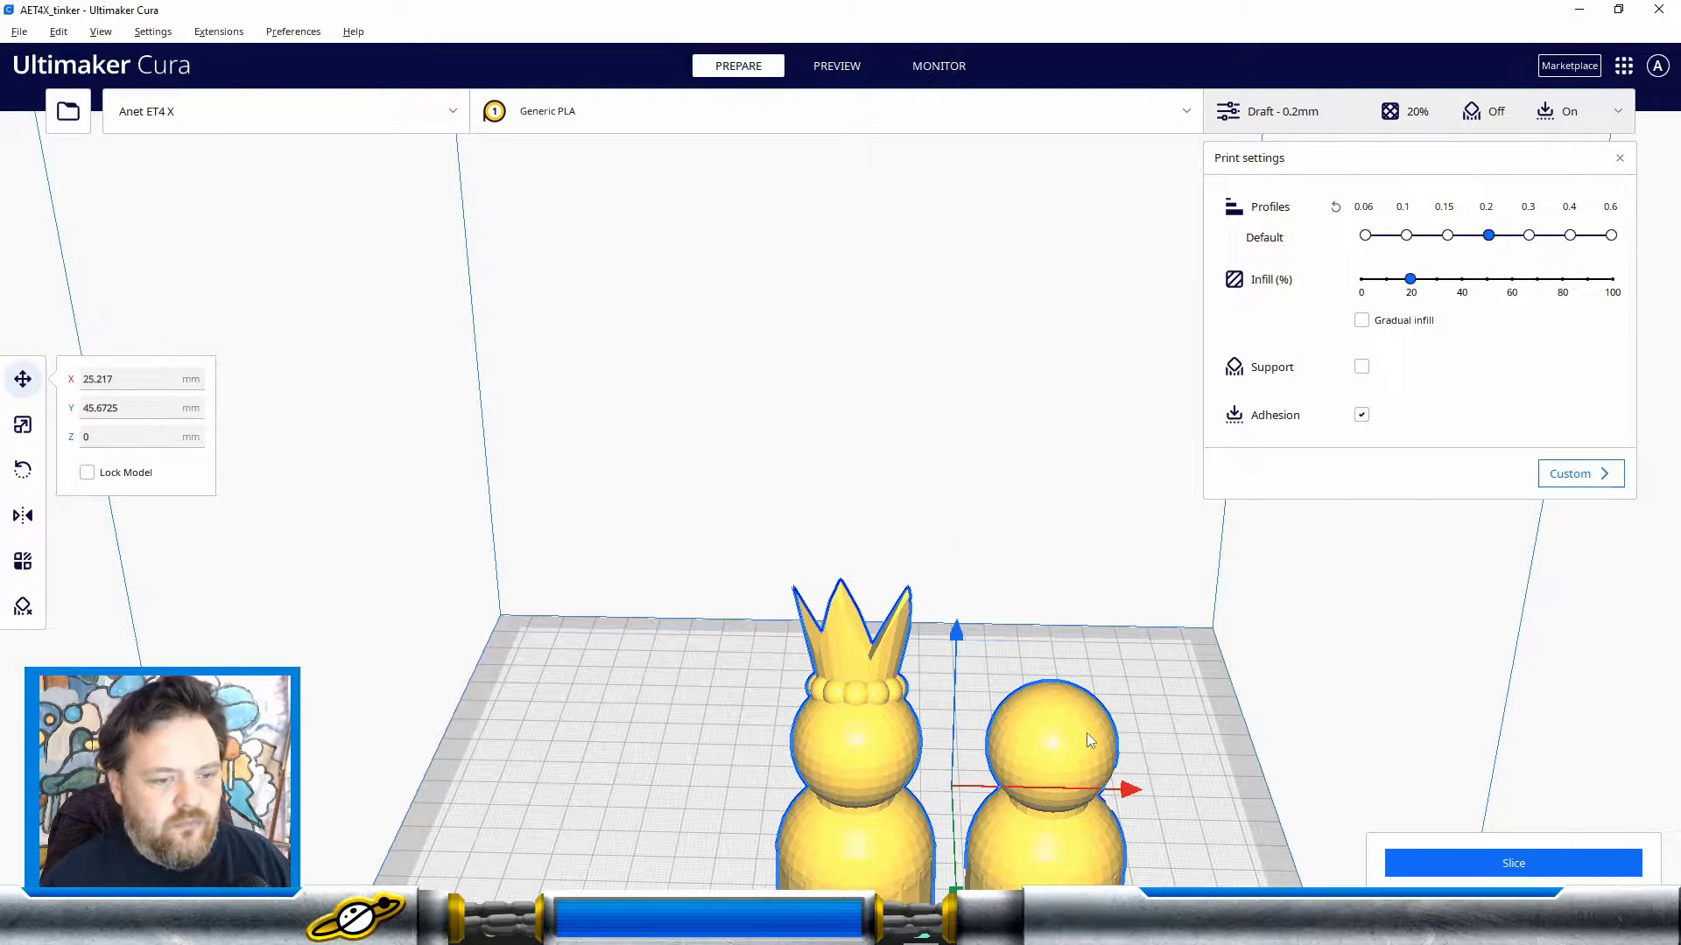
Step: Set the X position of both figures to 30 mm, and return it to 0 mm
left_click(136, 381)
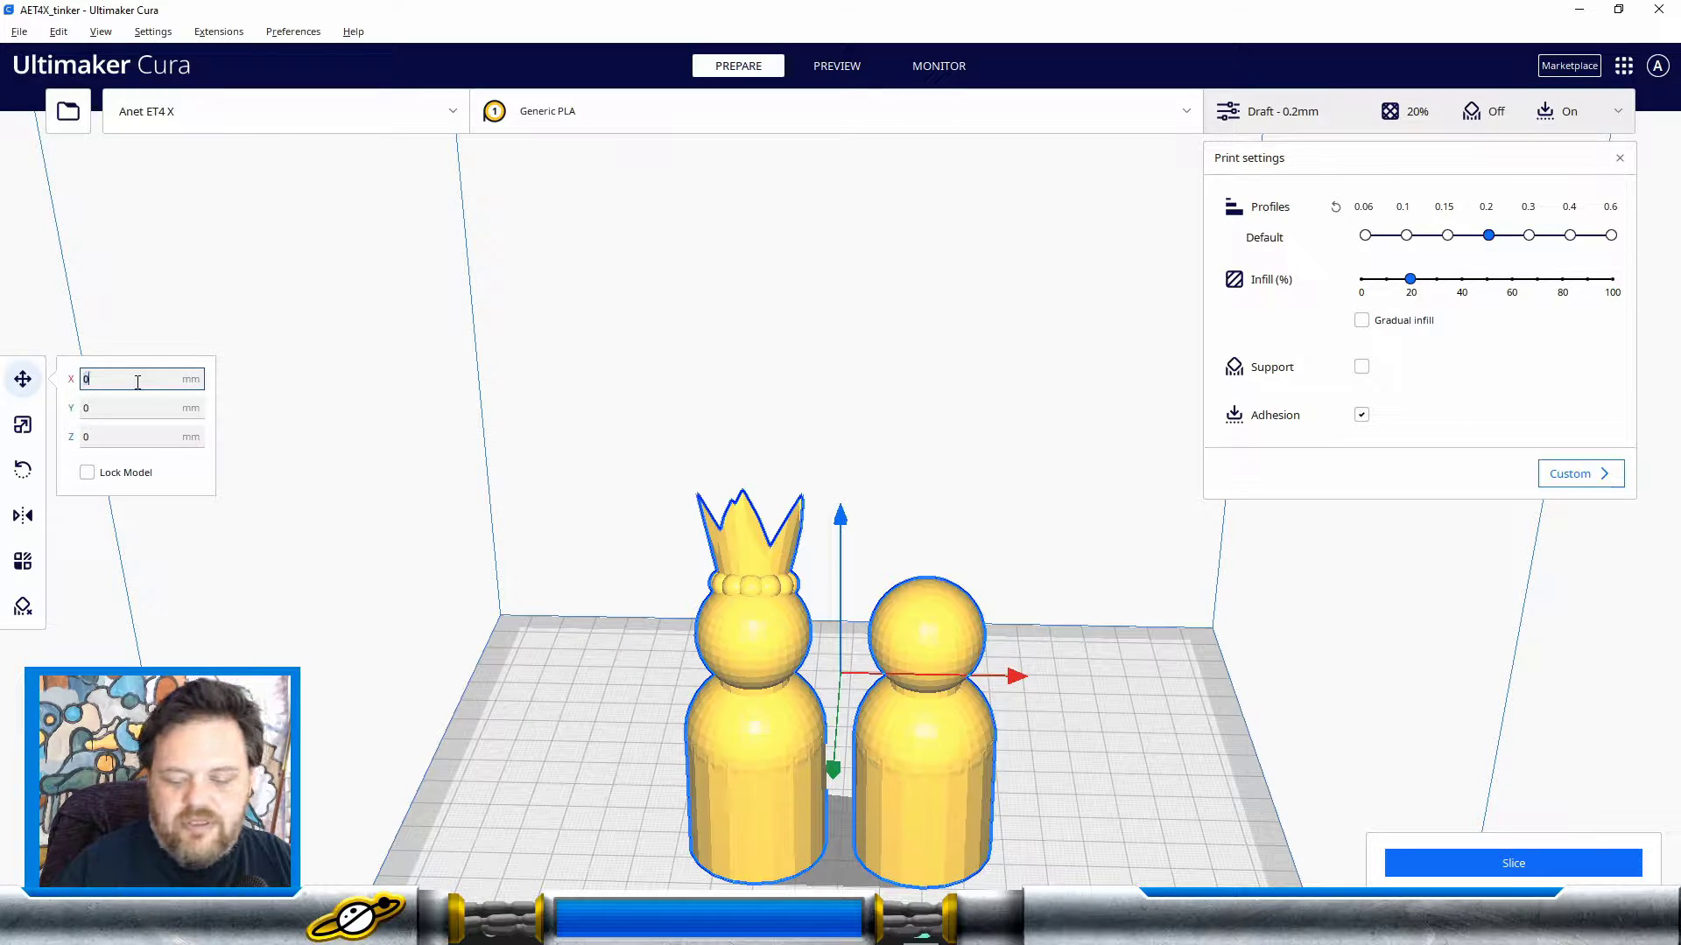
type("30")
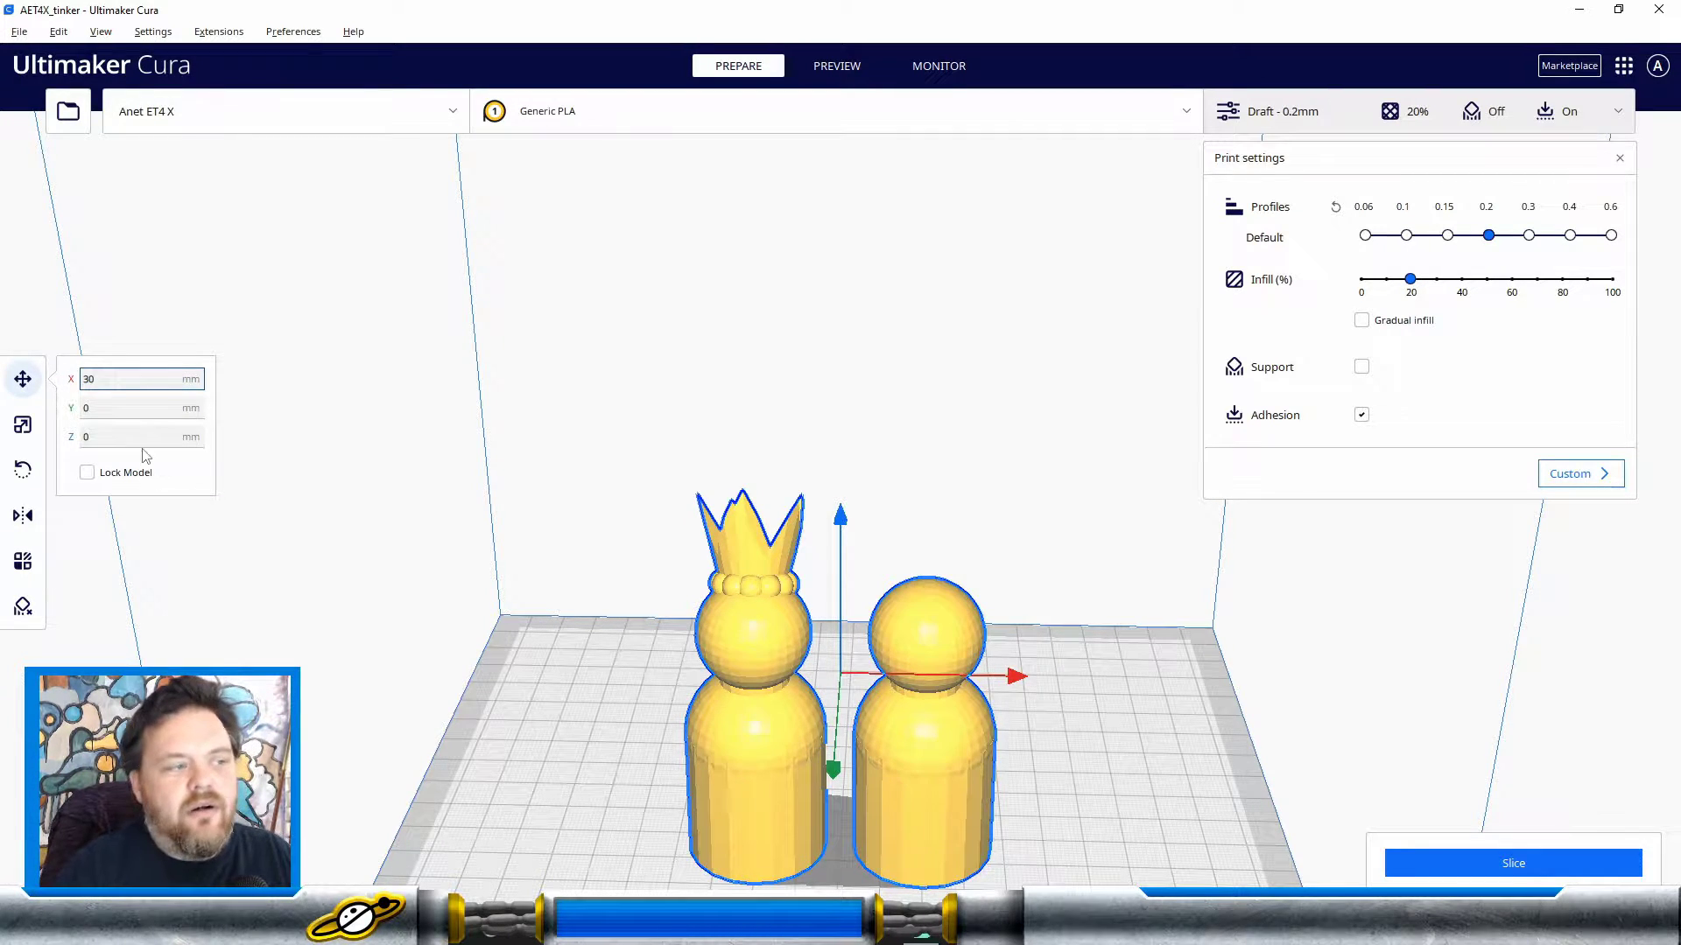
key("Return")
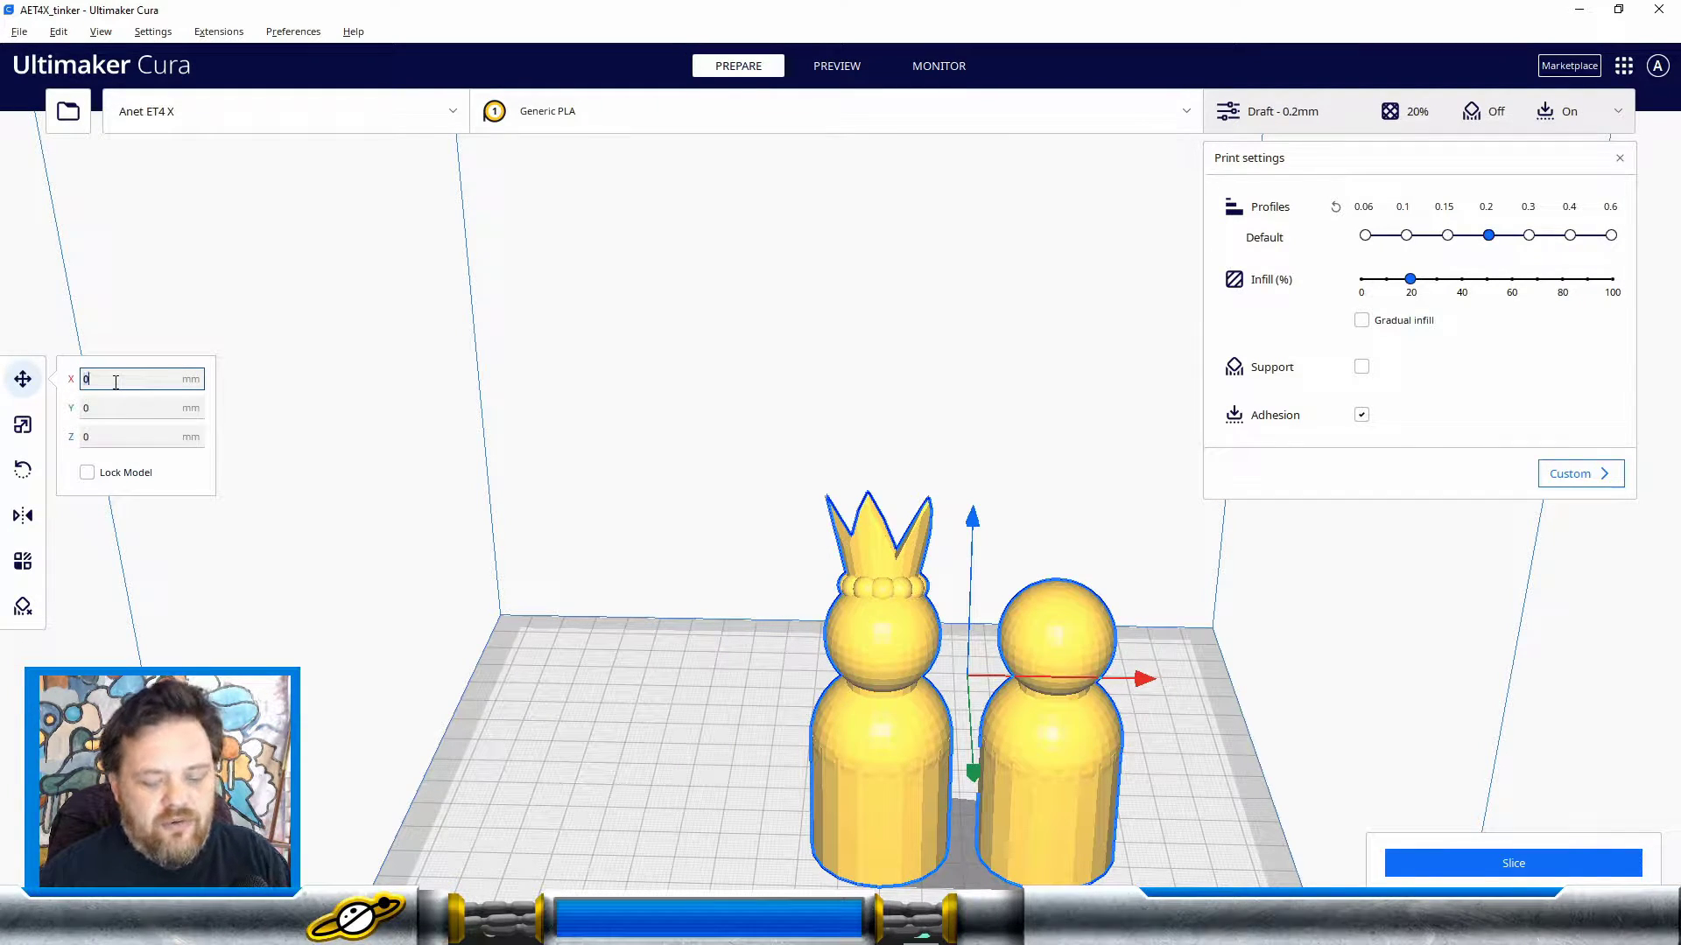
key("Return")
Step: Examine both figures and their placement on the build plate from above, behind and the front
mouse_move(843, 851)
right_mouse_down()
mouse_move(852, 878)
mouse_move(848, 855)
right_mouse_up()
scroll(839, 845, "up", 5)
right_click_drag(1159, 758, 1623, 809)
right_click_drag(1345, 737, 894, 583)
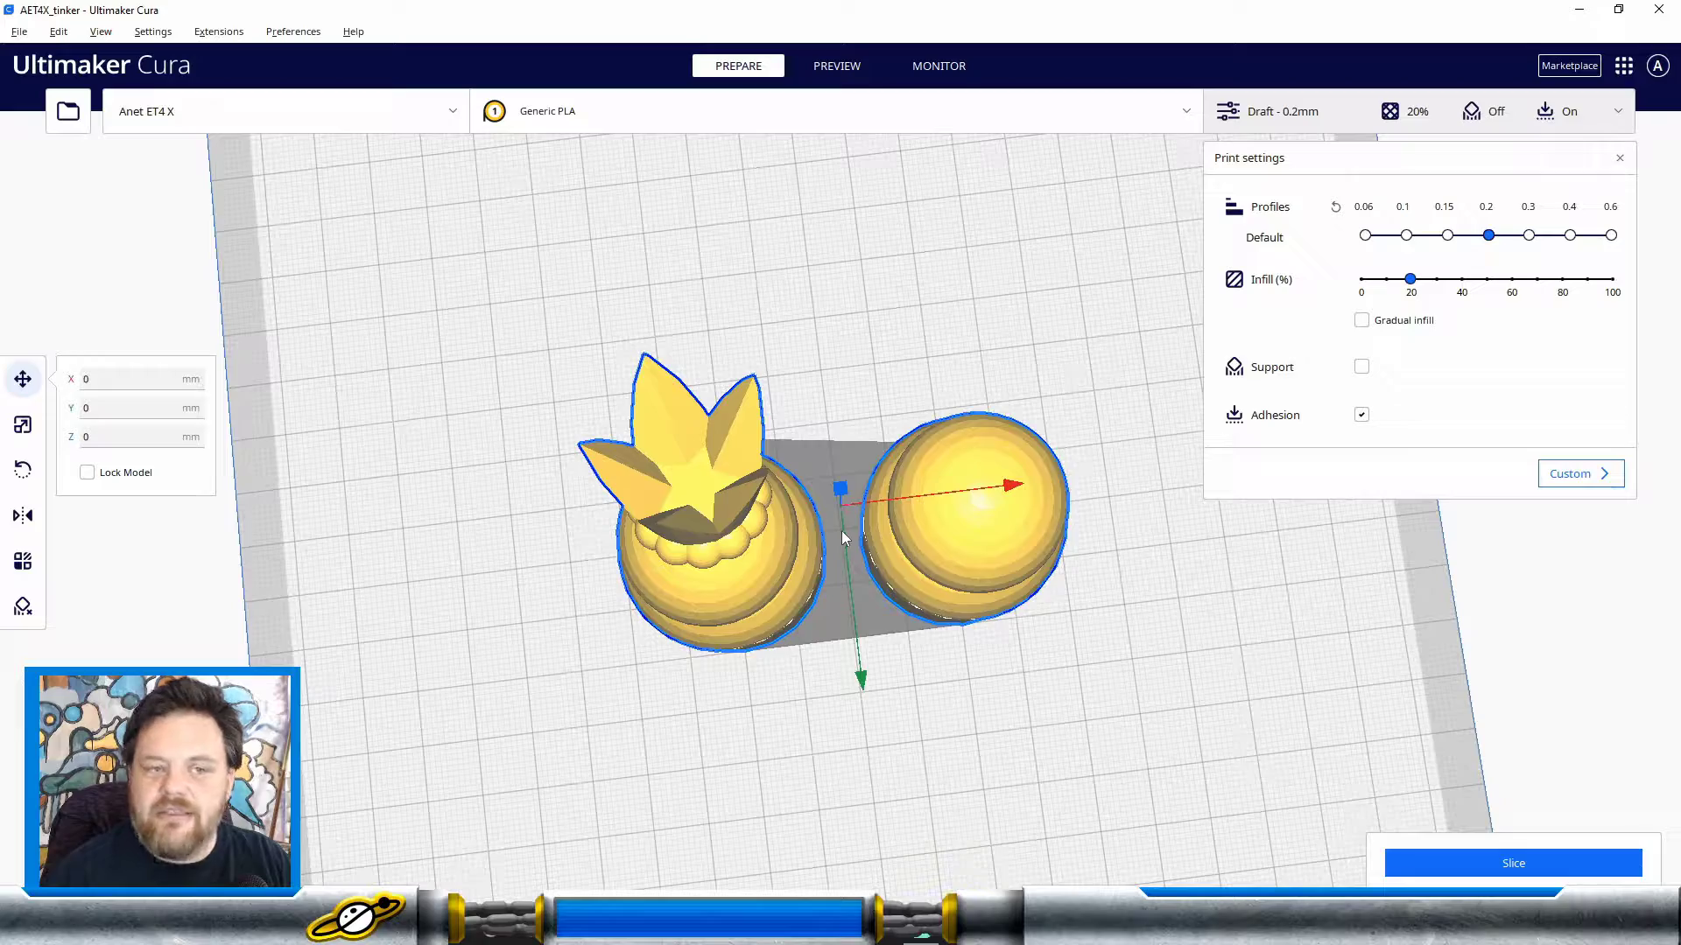
right_click_drag(1177, 665, 296, 807)
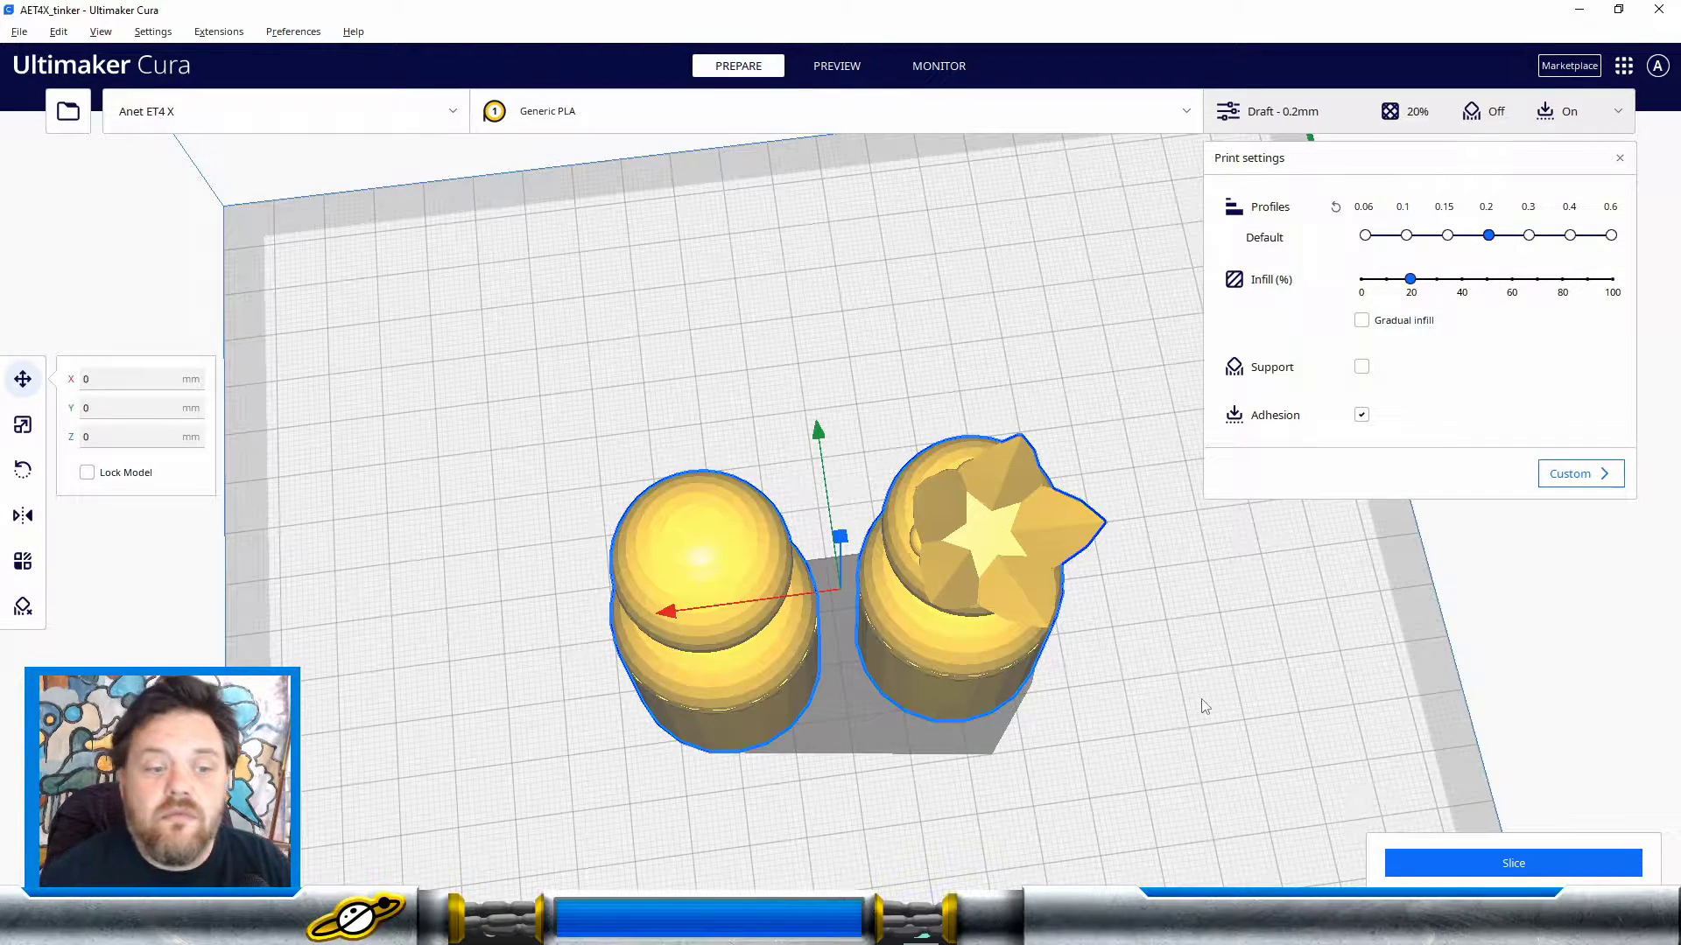
right_click_drag(1204, 705, 138, 521)
scroll(548, 693, "down", 5)
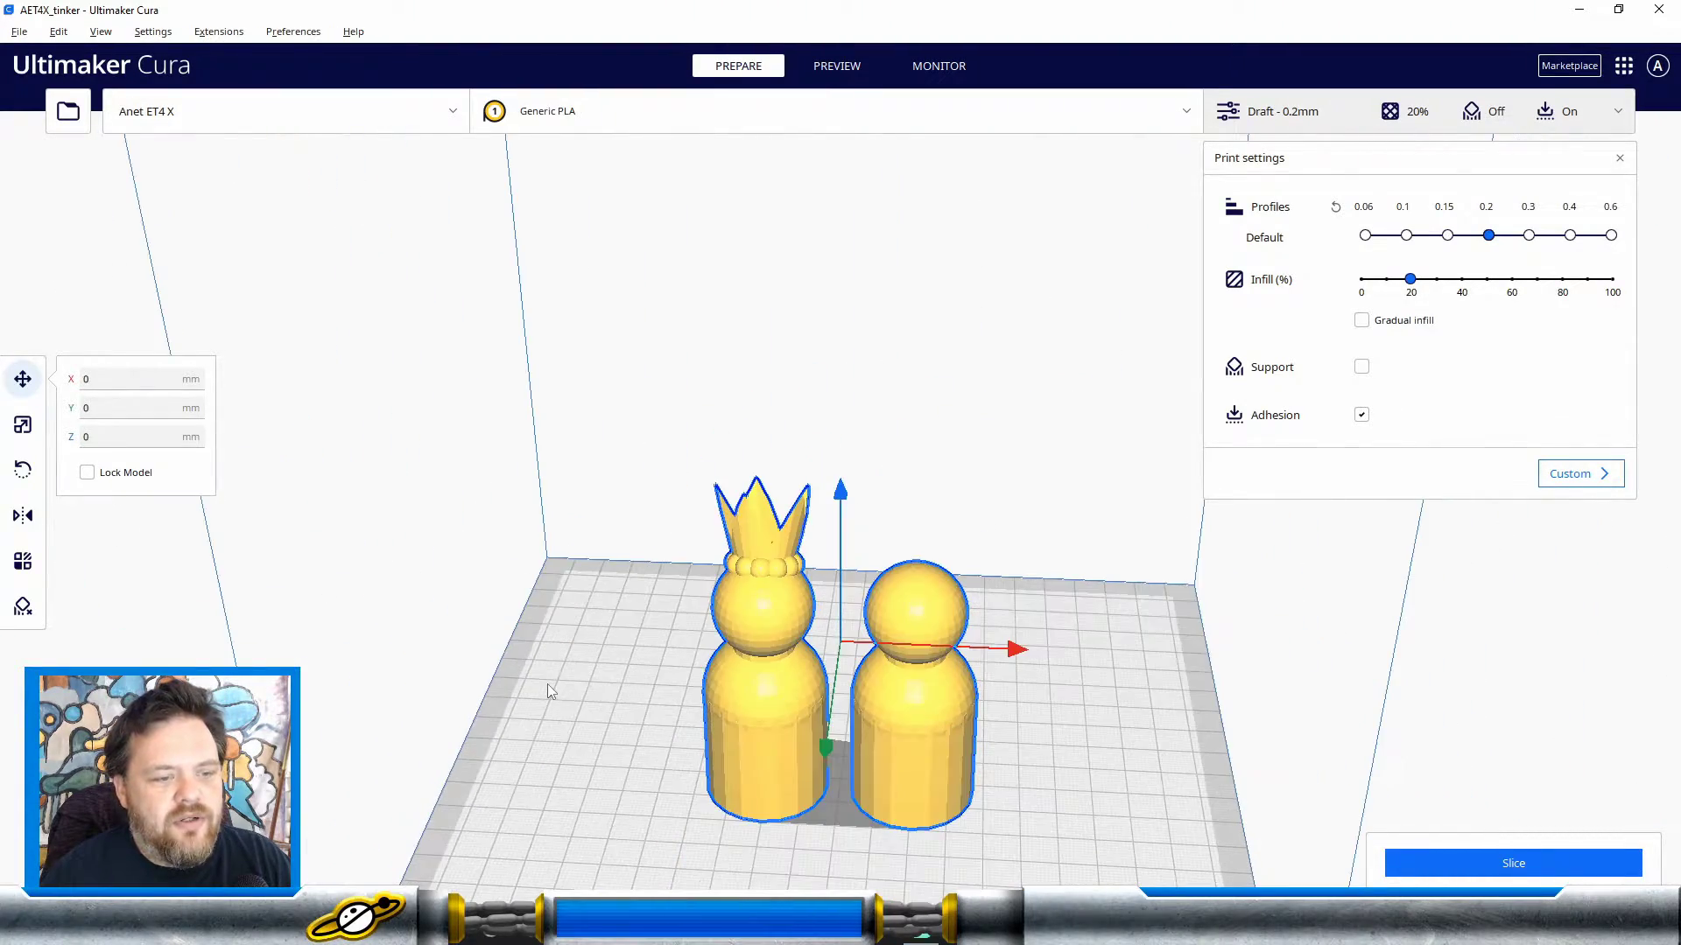
right_click_drag(548, 694, 626, 774)
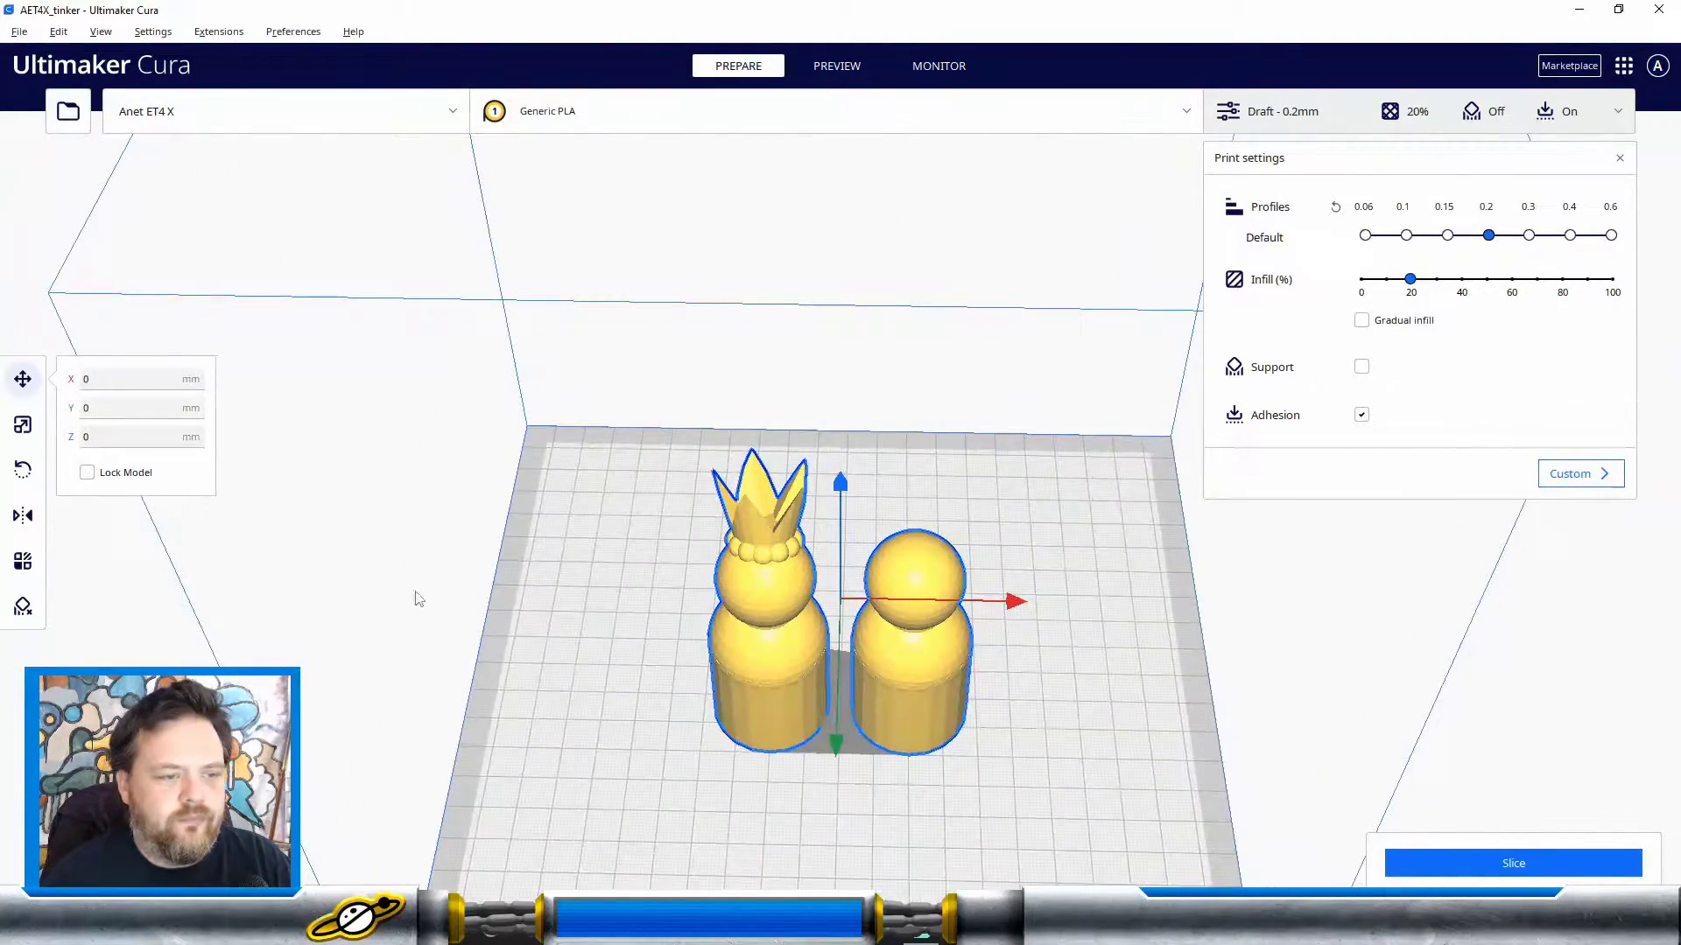
Step: Stretch both figures along X only to about 351%, and undo the scaling
left_click(23, 425)
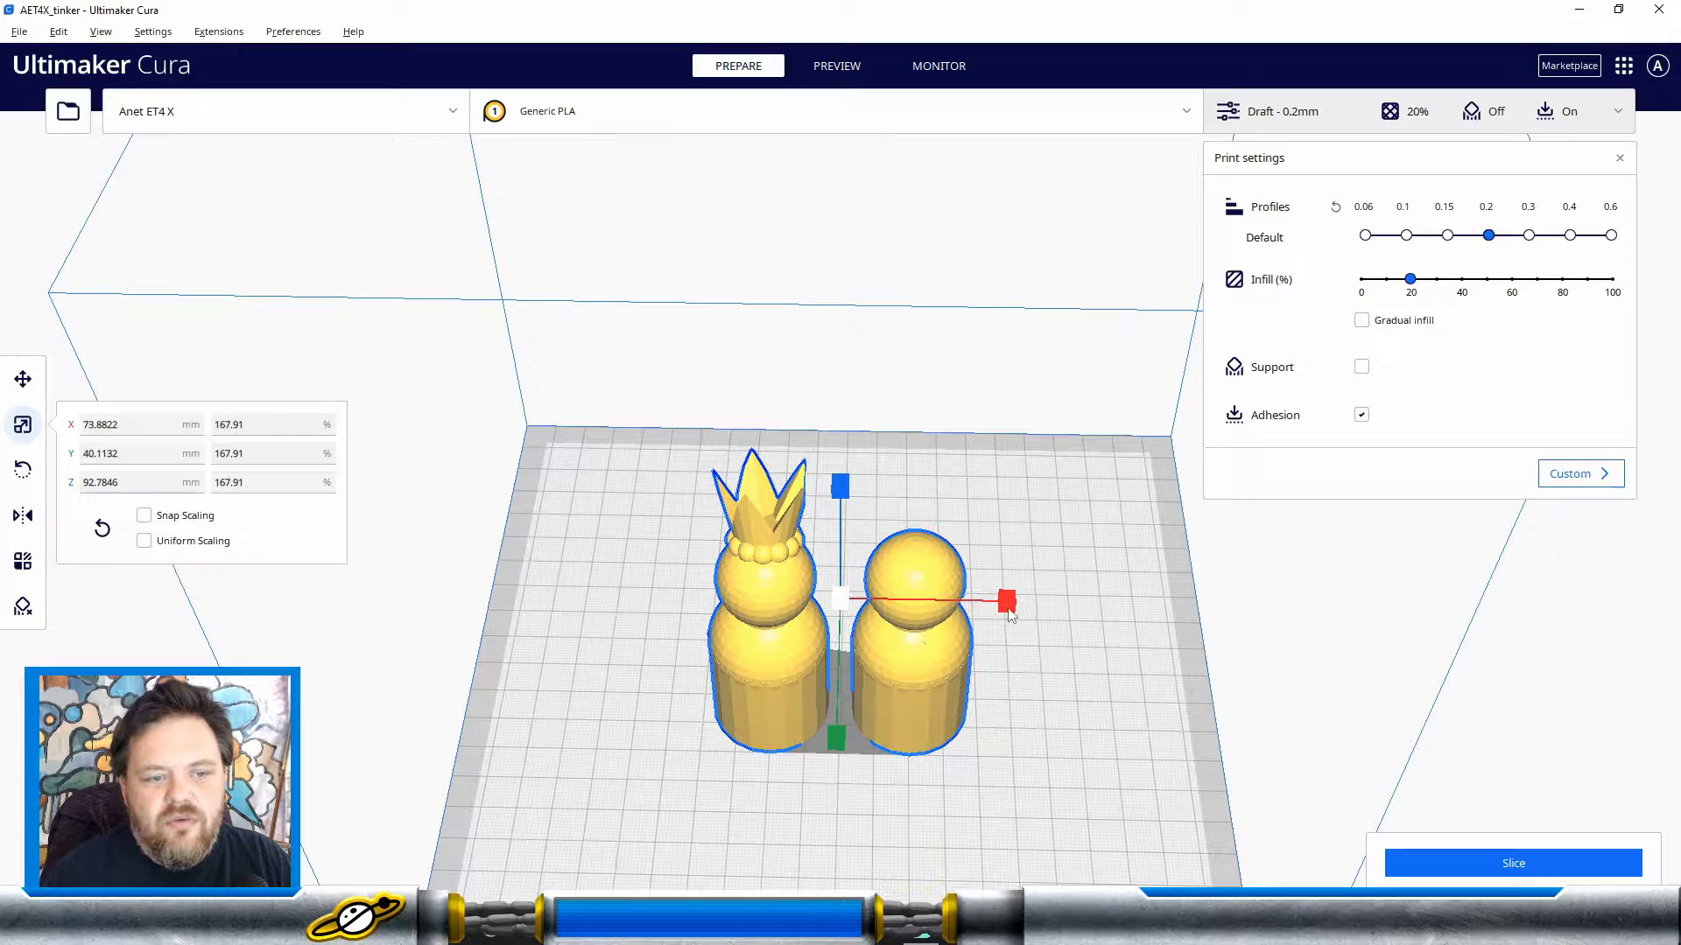
left_click_drag(1006, 602, 1245, 611)
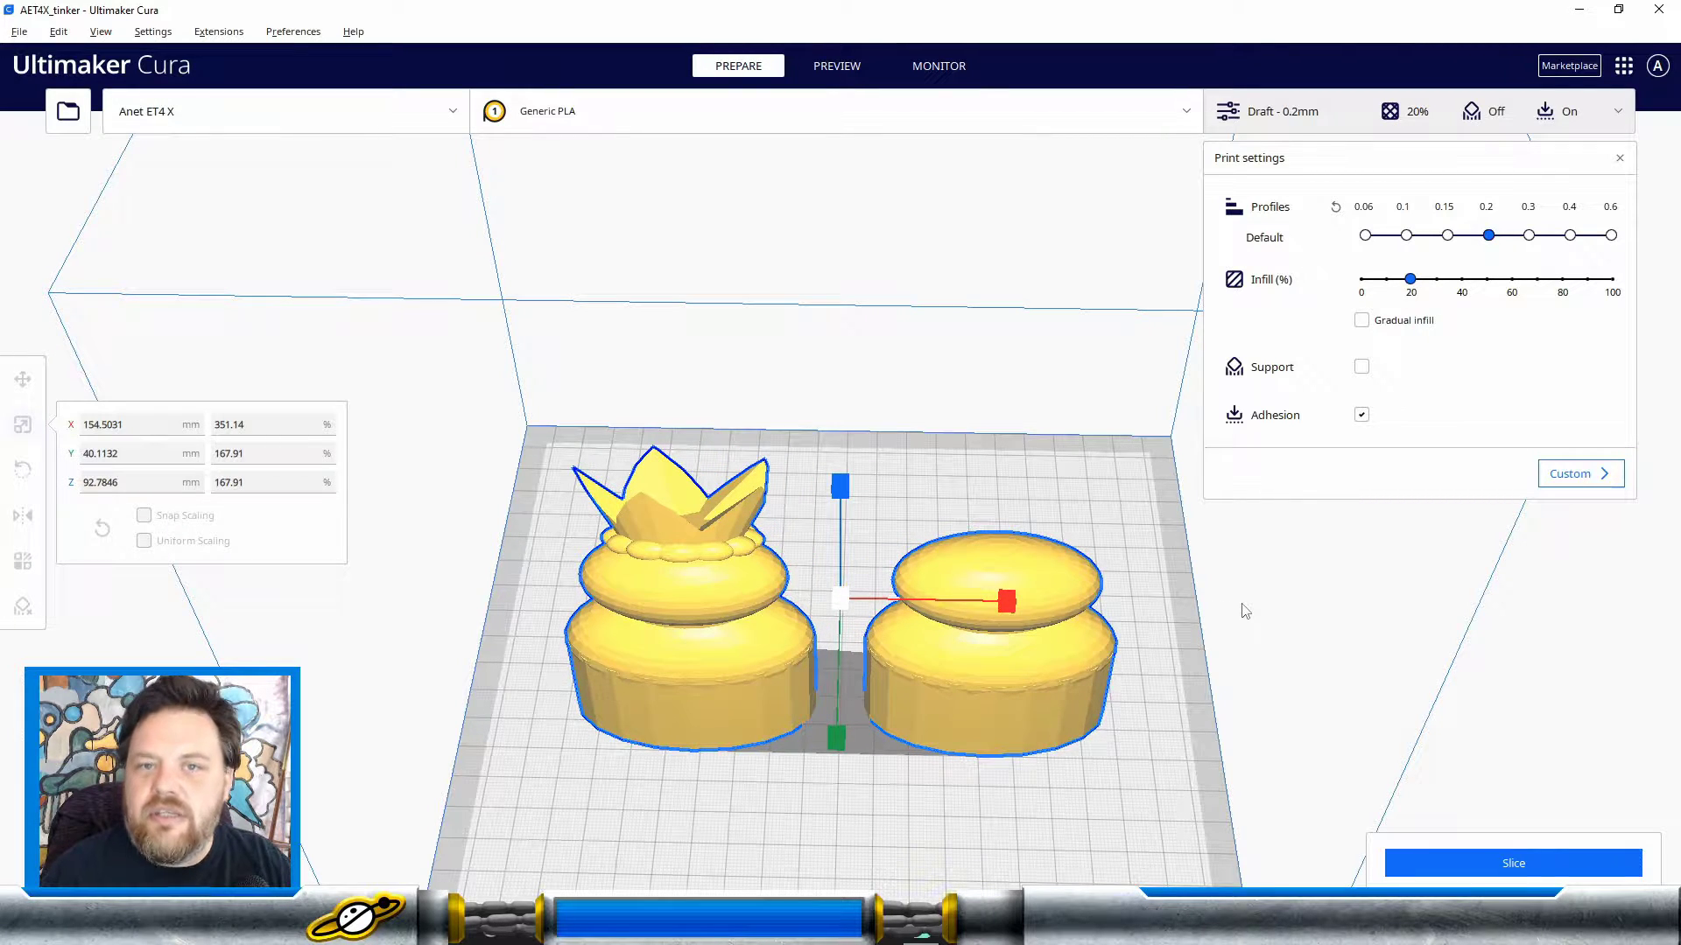
key("ctrl+z")
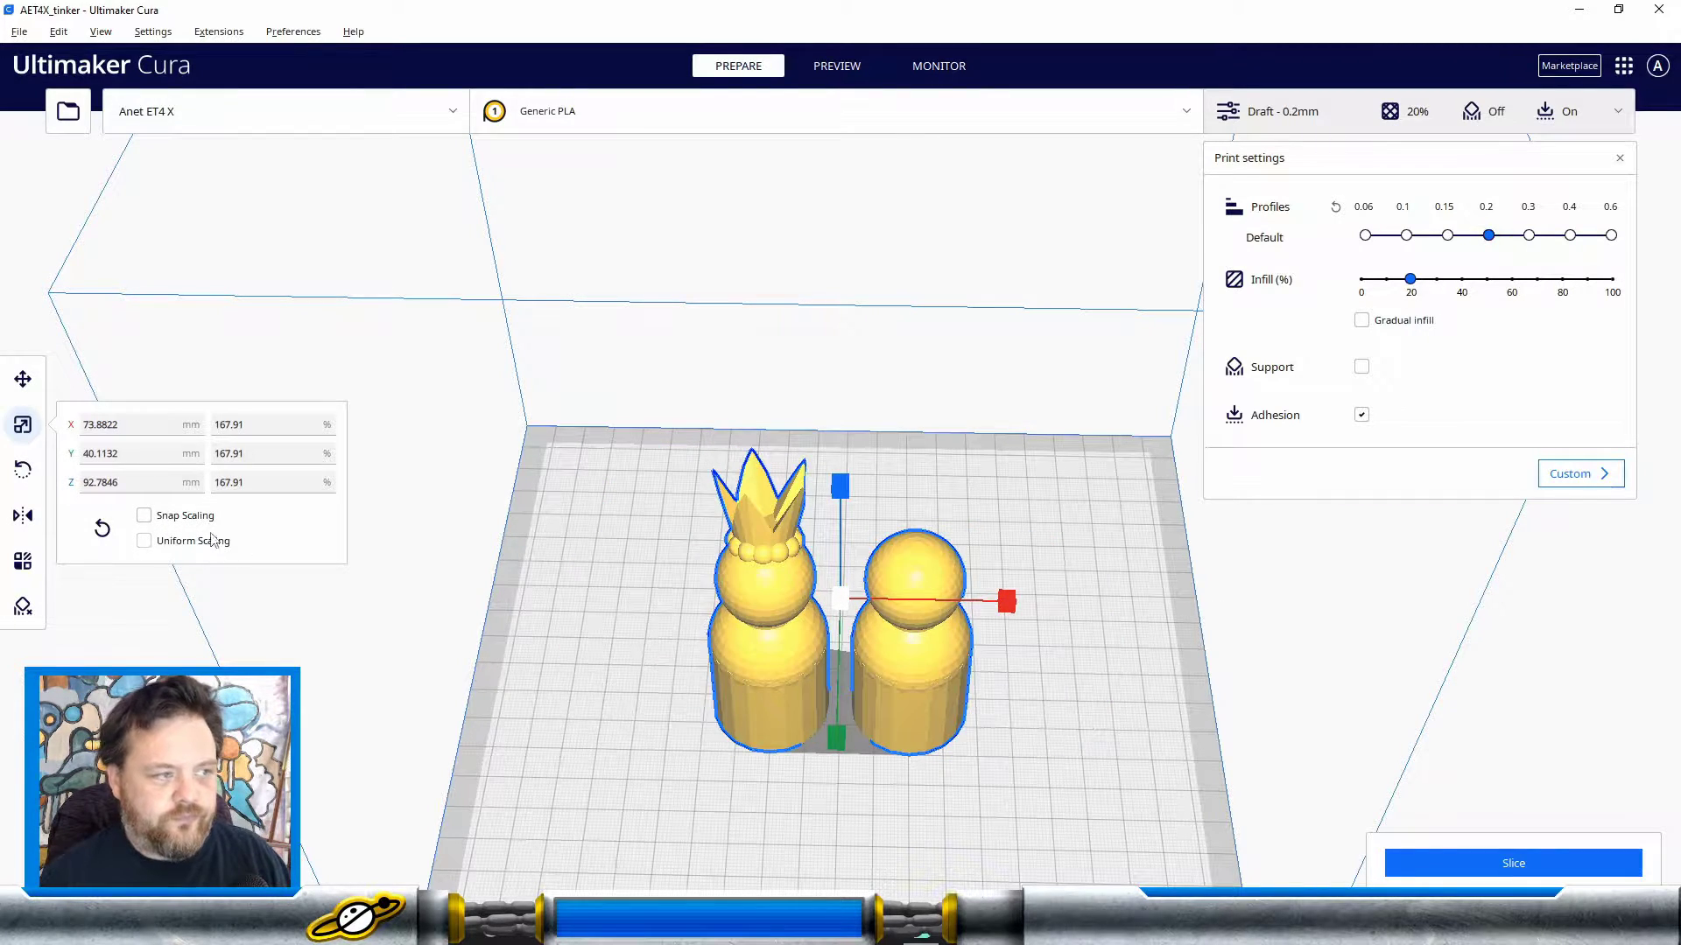
Step: Enable uniform scaling, enlarge both figures to about 275% as a test, and undo the enlargement
left_click(145, 540)
left_click_drag(1006, 601, 1141, 616)
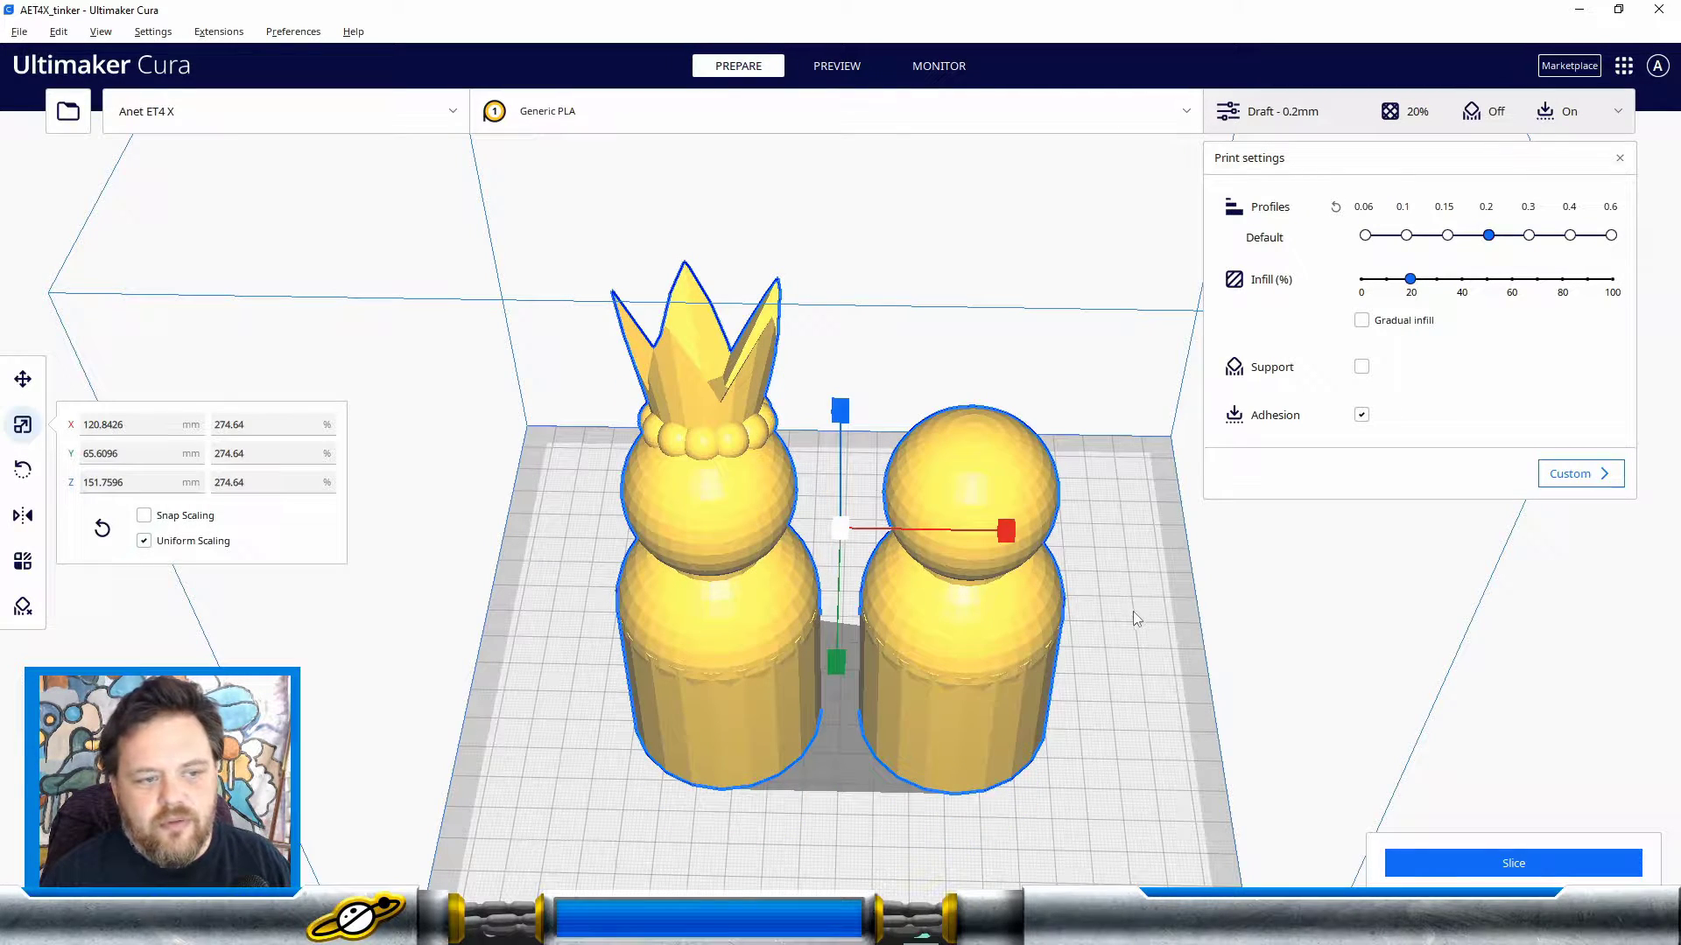
key("ctrl+z")
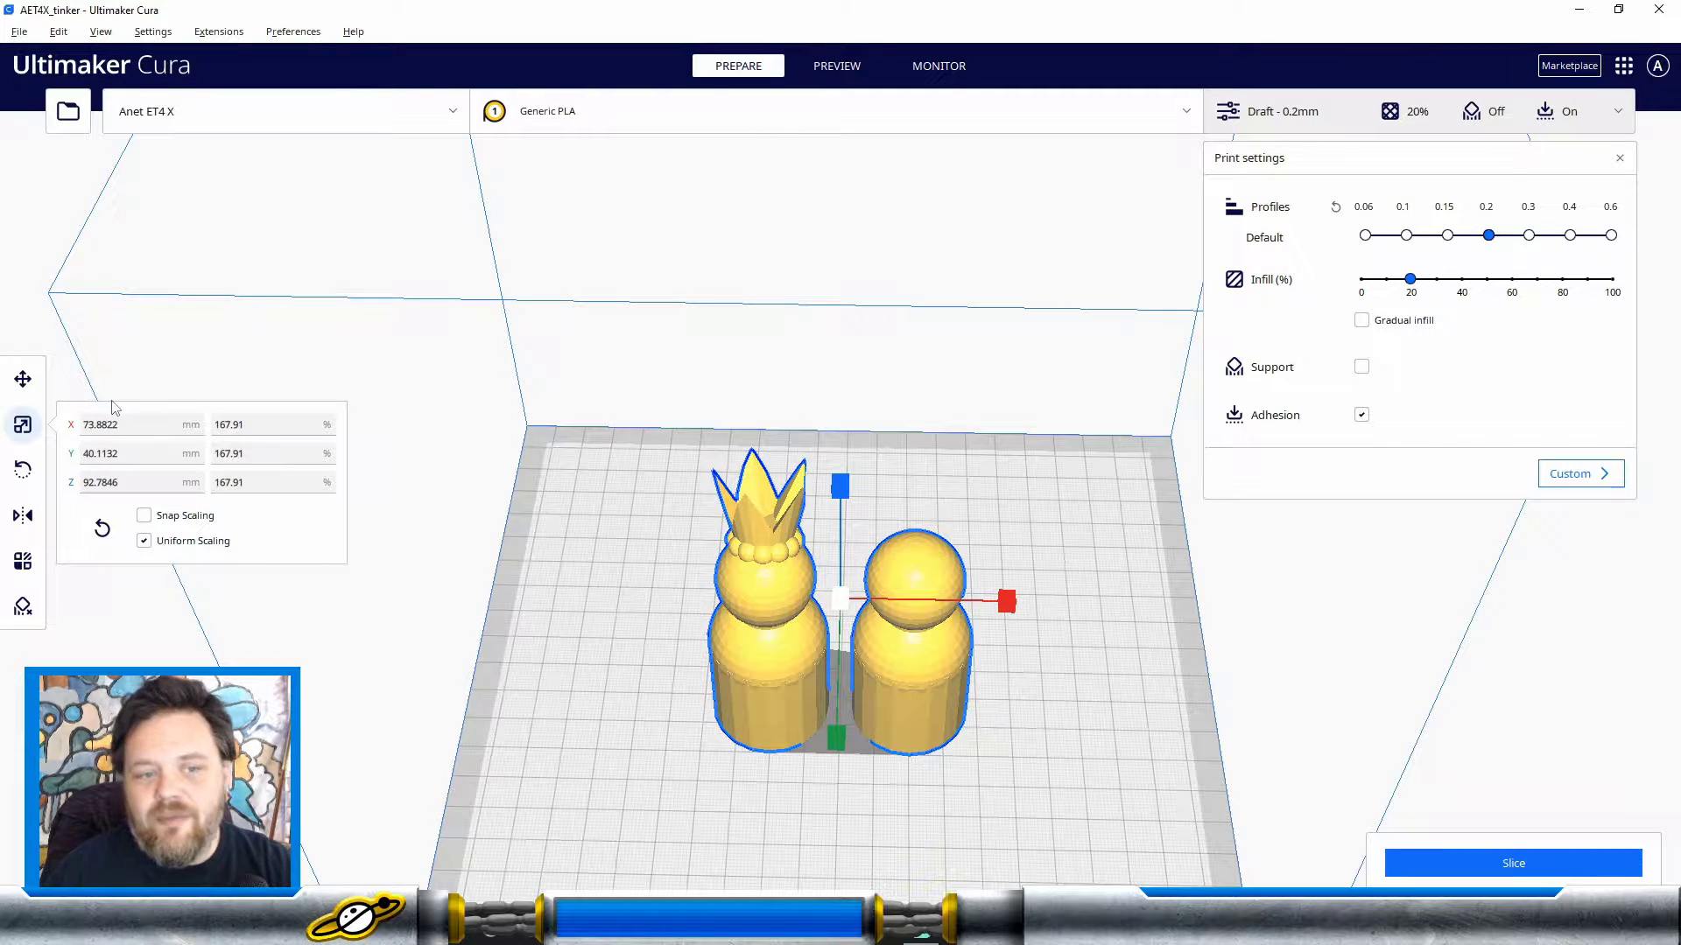
Step: Try lifting both figures along Z, and test scaling them uniformly to about 207%, reverting the scale
left_click(23, 378)
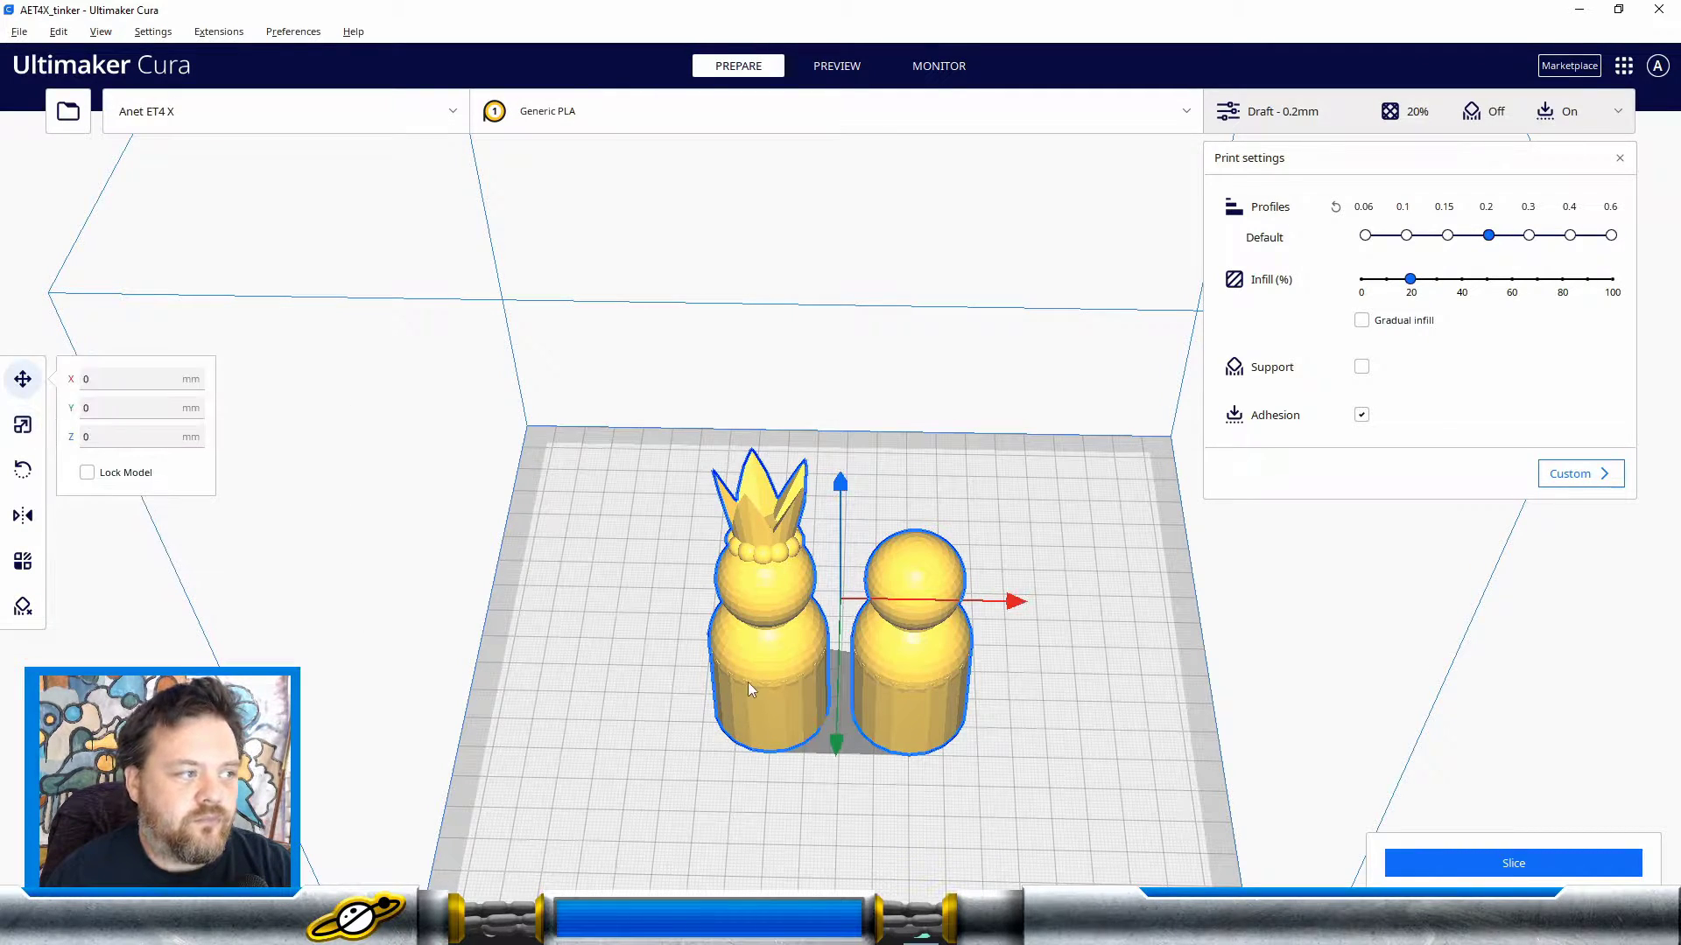
left_click_drag(840, 485, 955, 413)
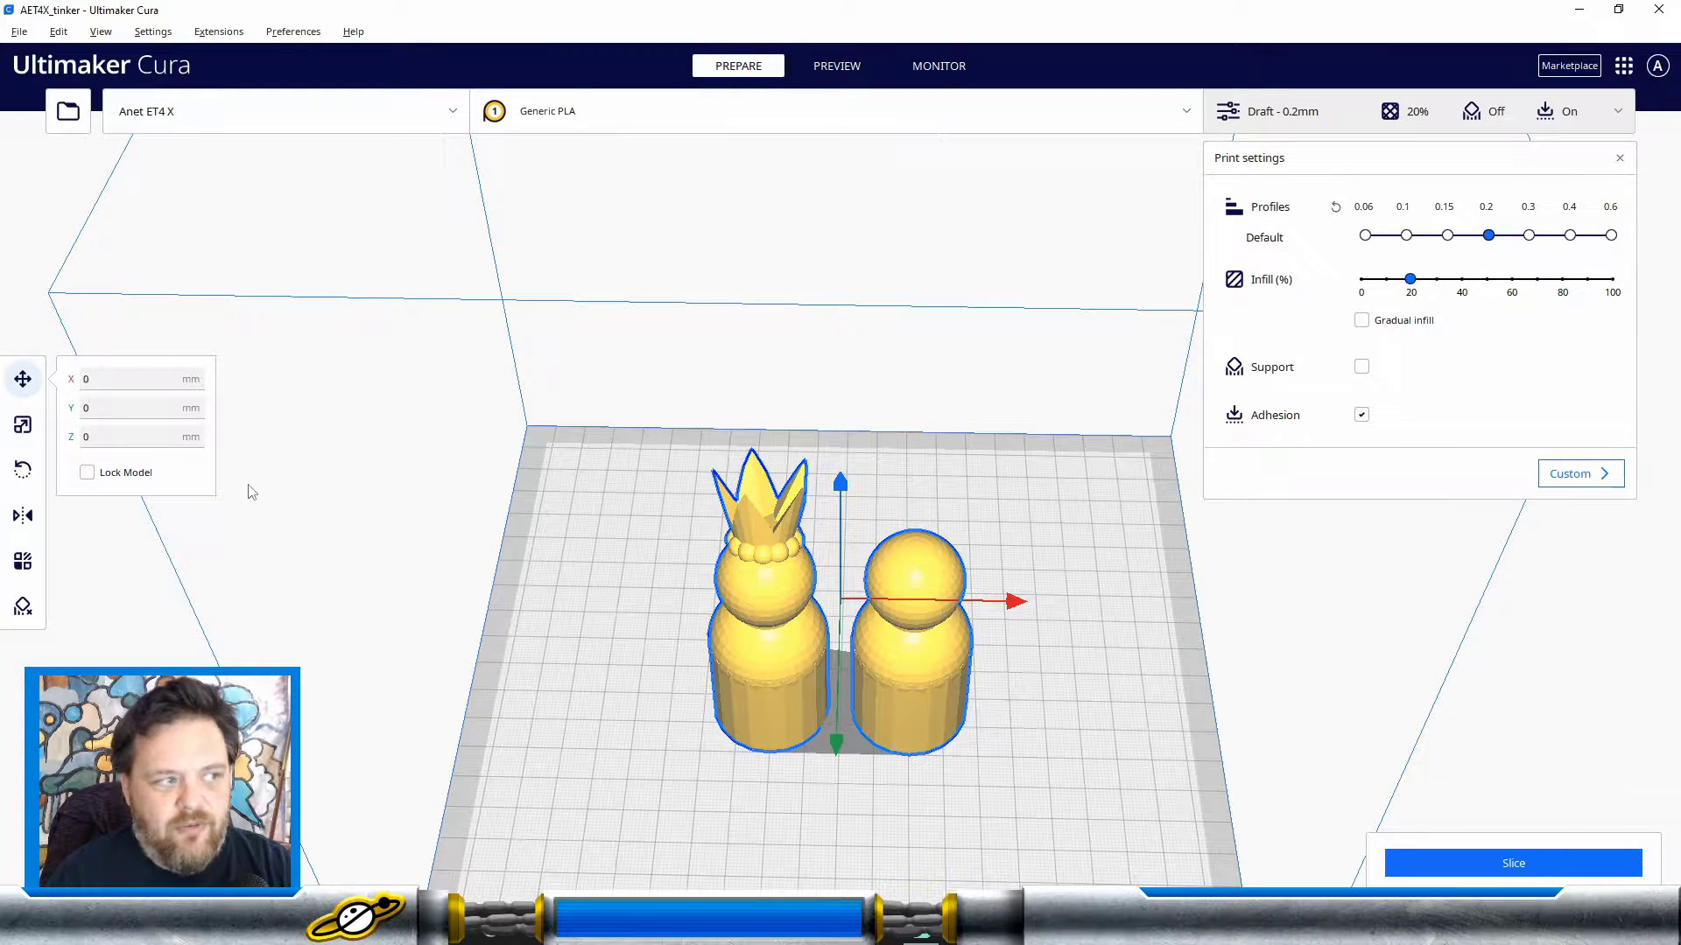
left_click(23, 425)
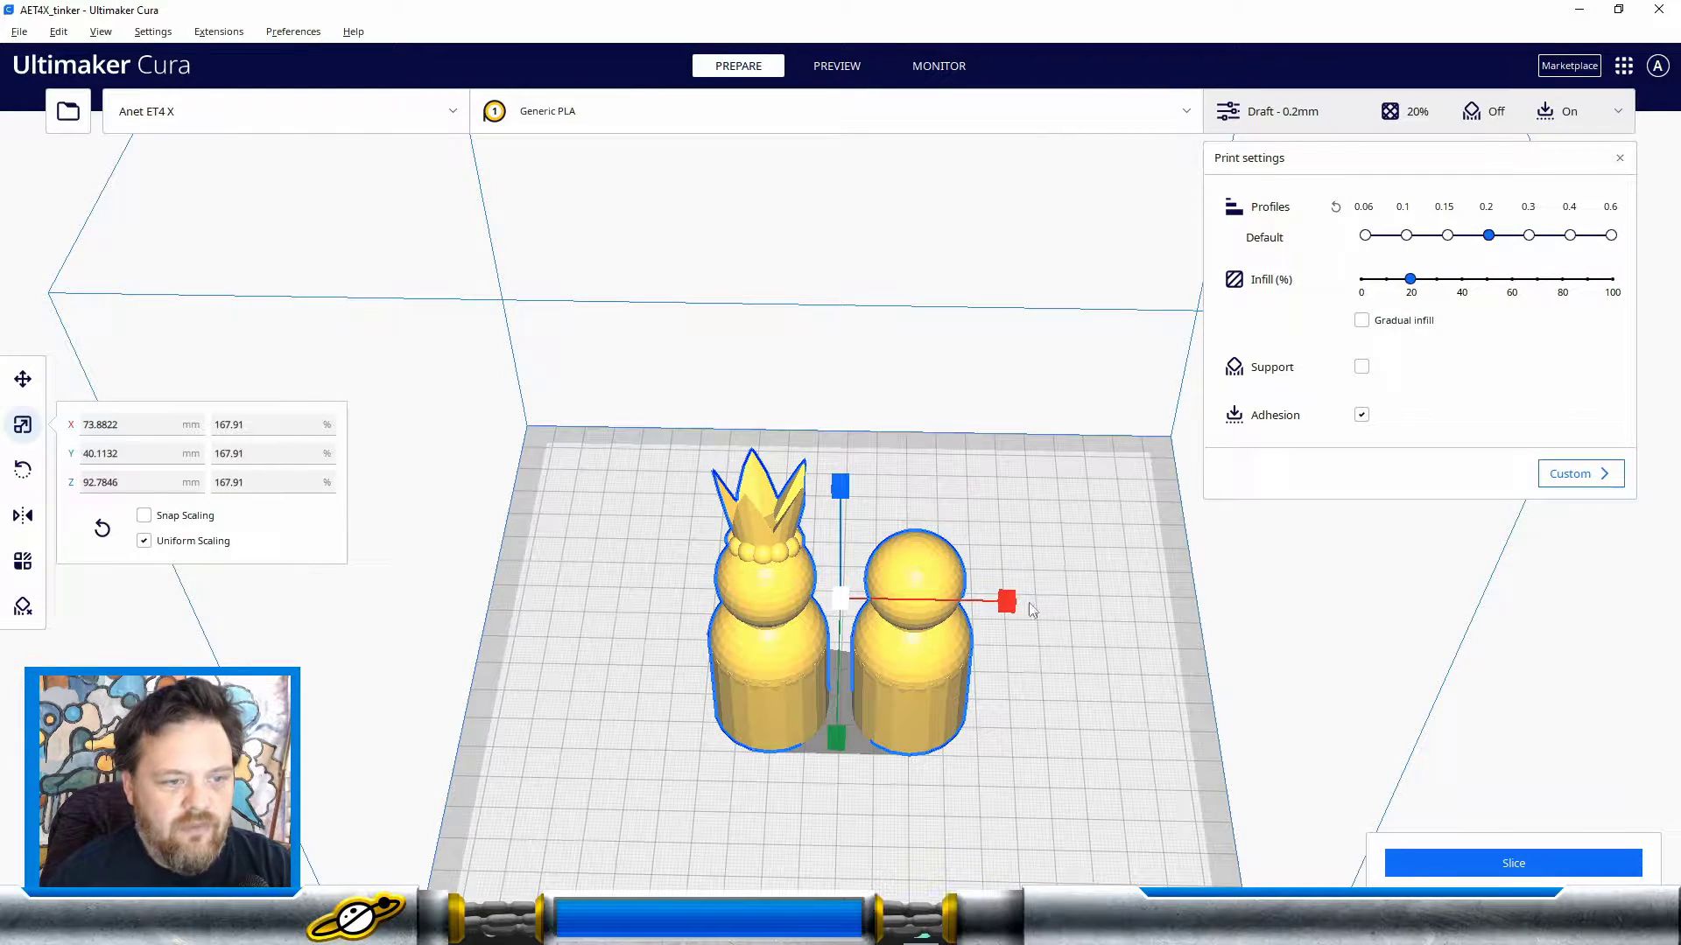
left_click_drag(841, 601, 969, 612)
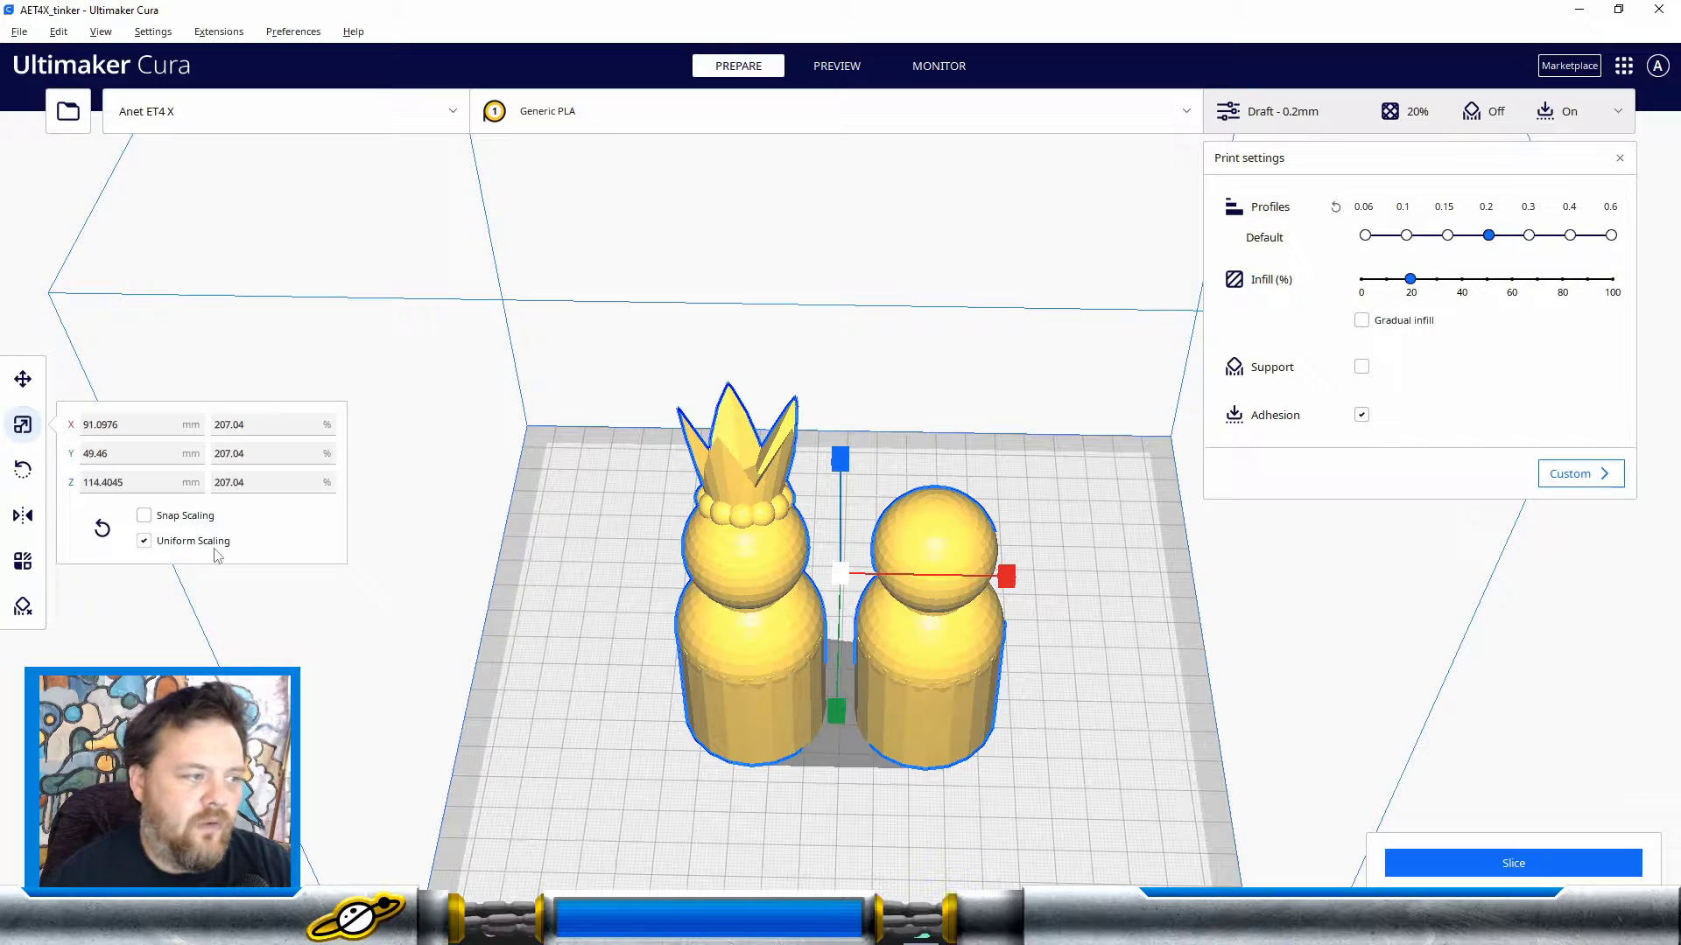
key("ctrl+z")
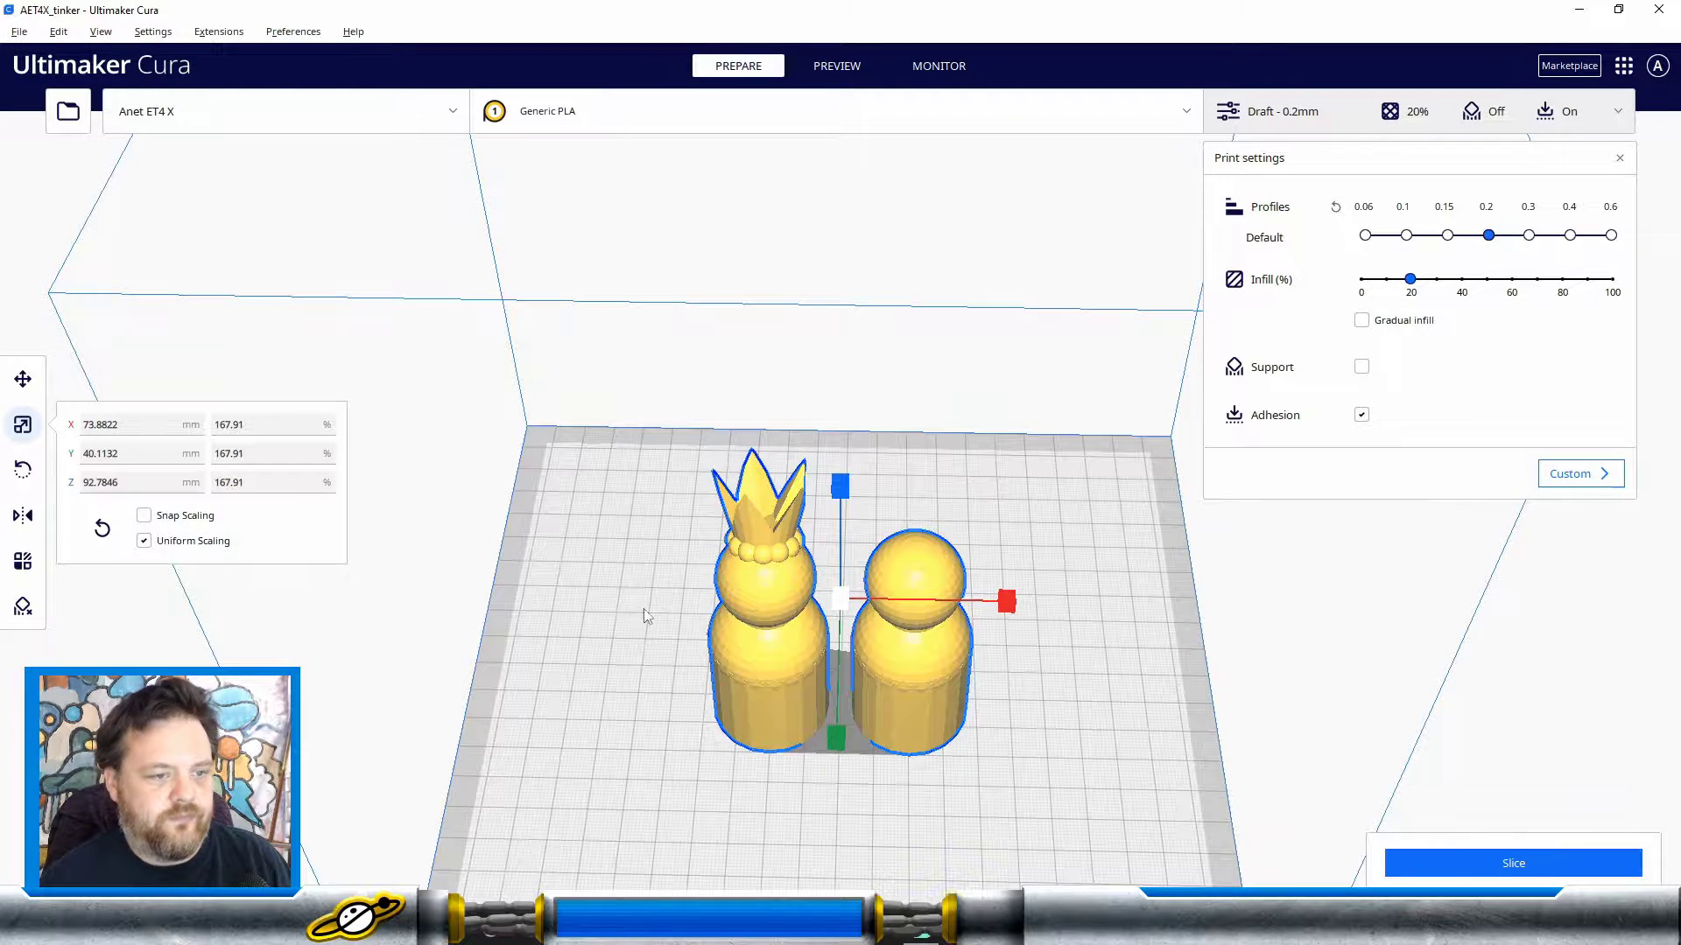
Step: Enable snap scaling, enlarge both figures to about 362% as a test, and undo the enlargement
left_click(143, 516)
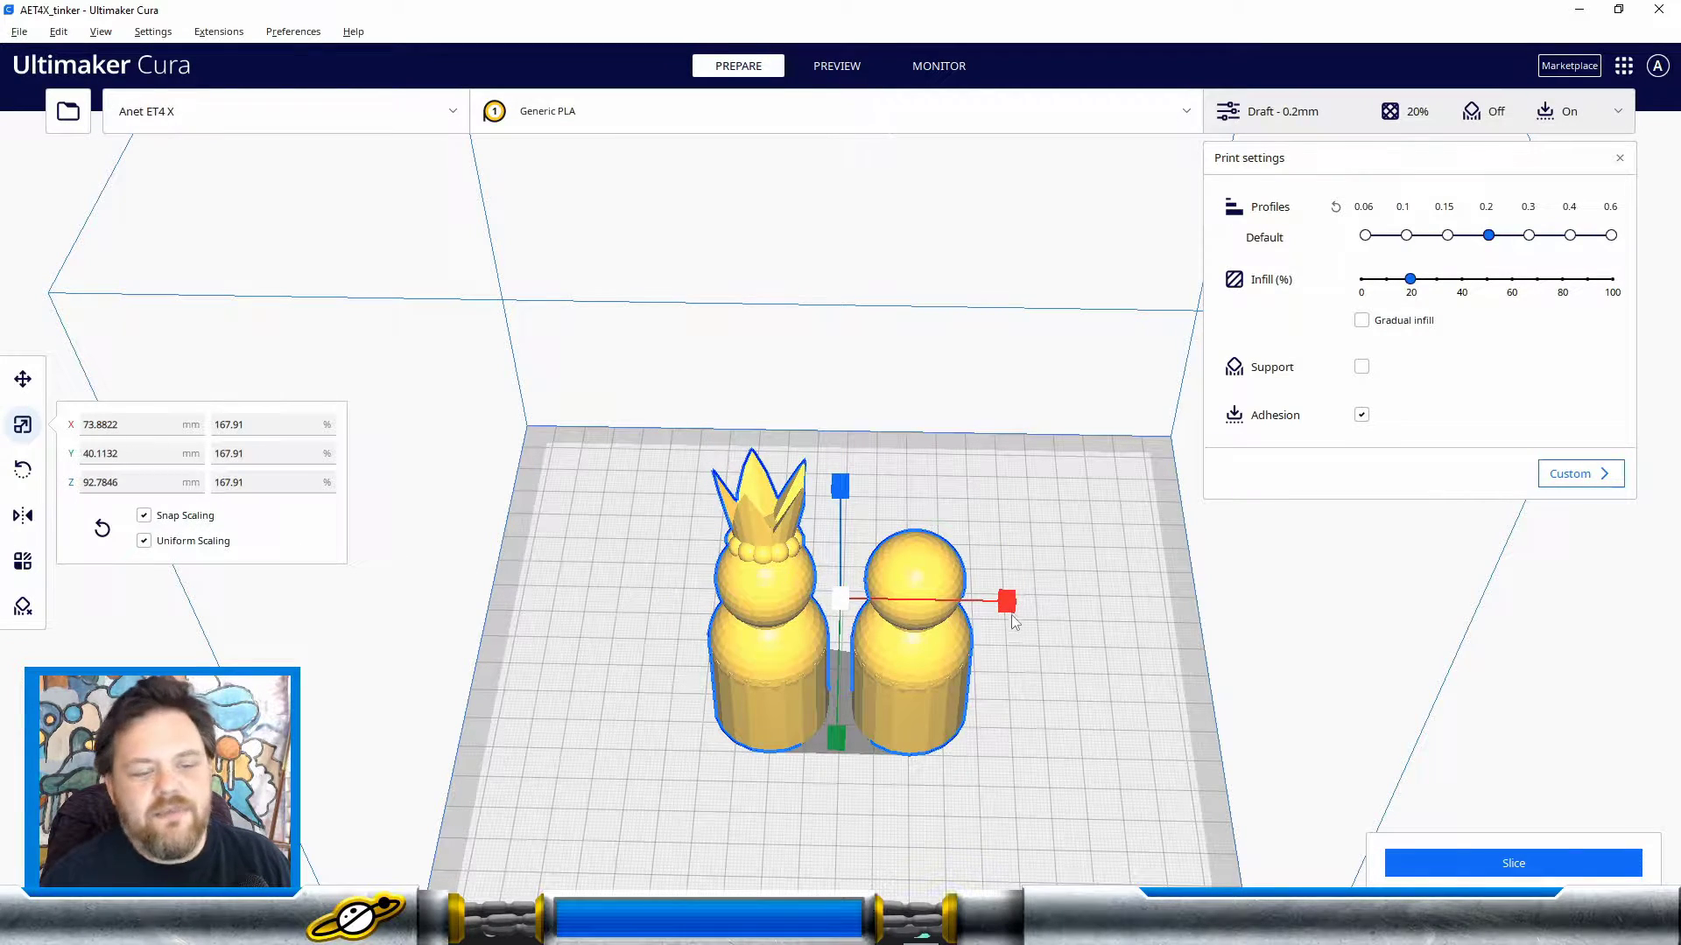
left_click_drag(1008, 602, 1149, 615)
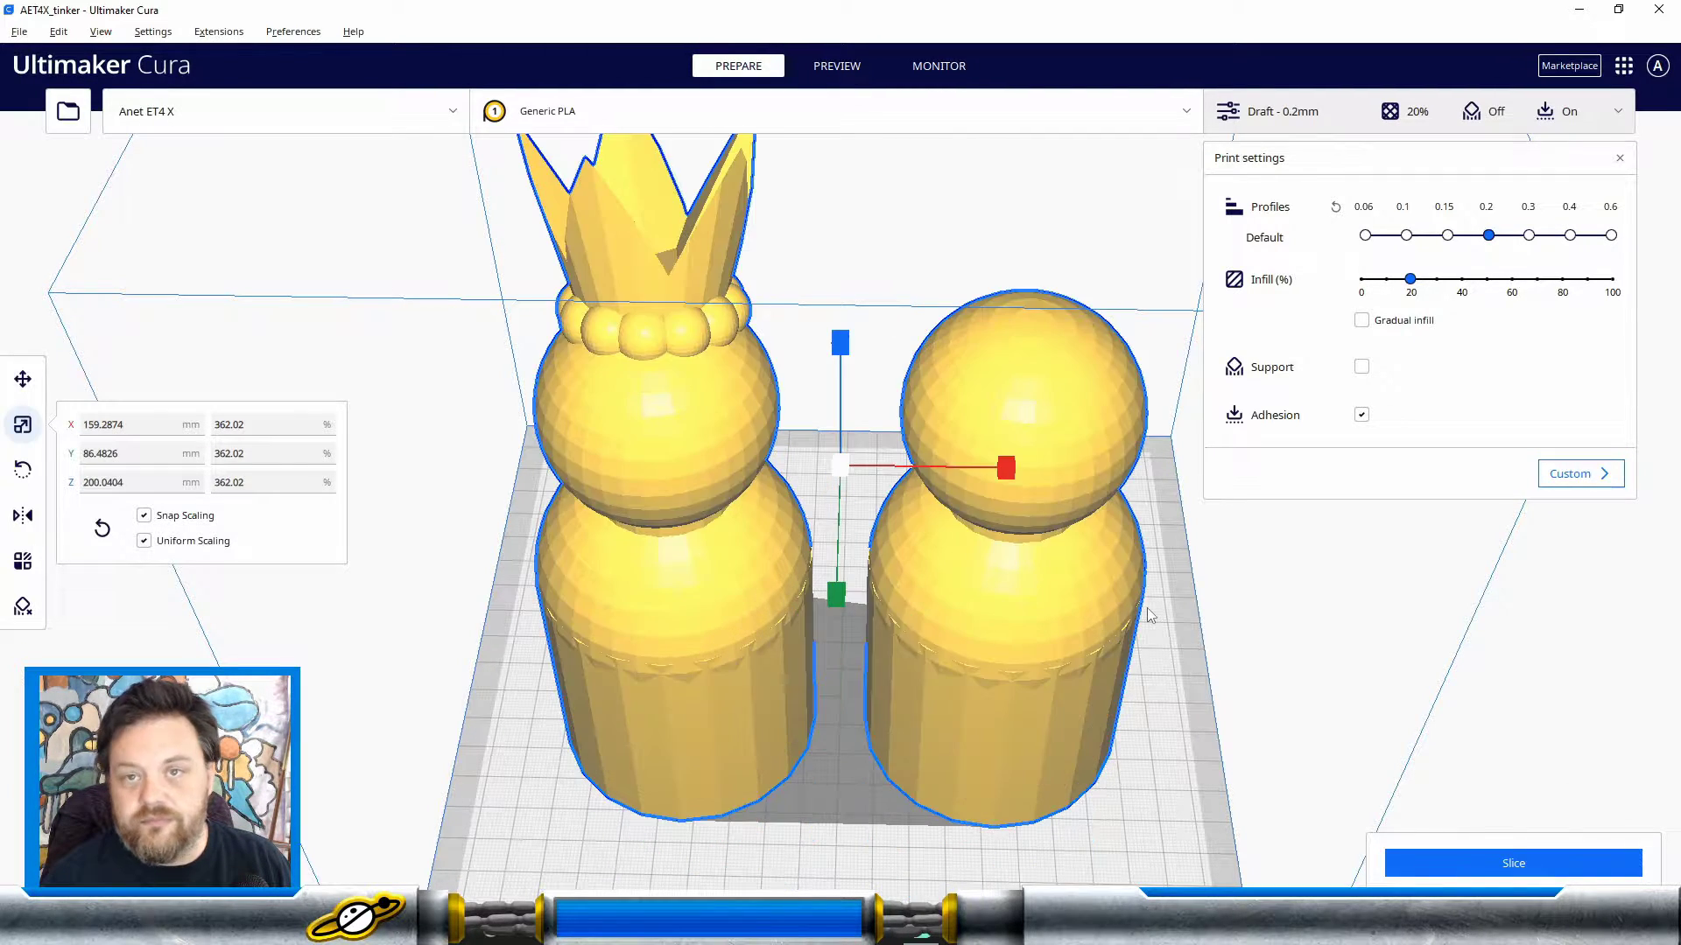
key("ctrl+z")
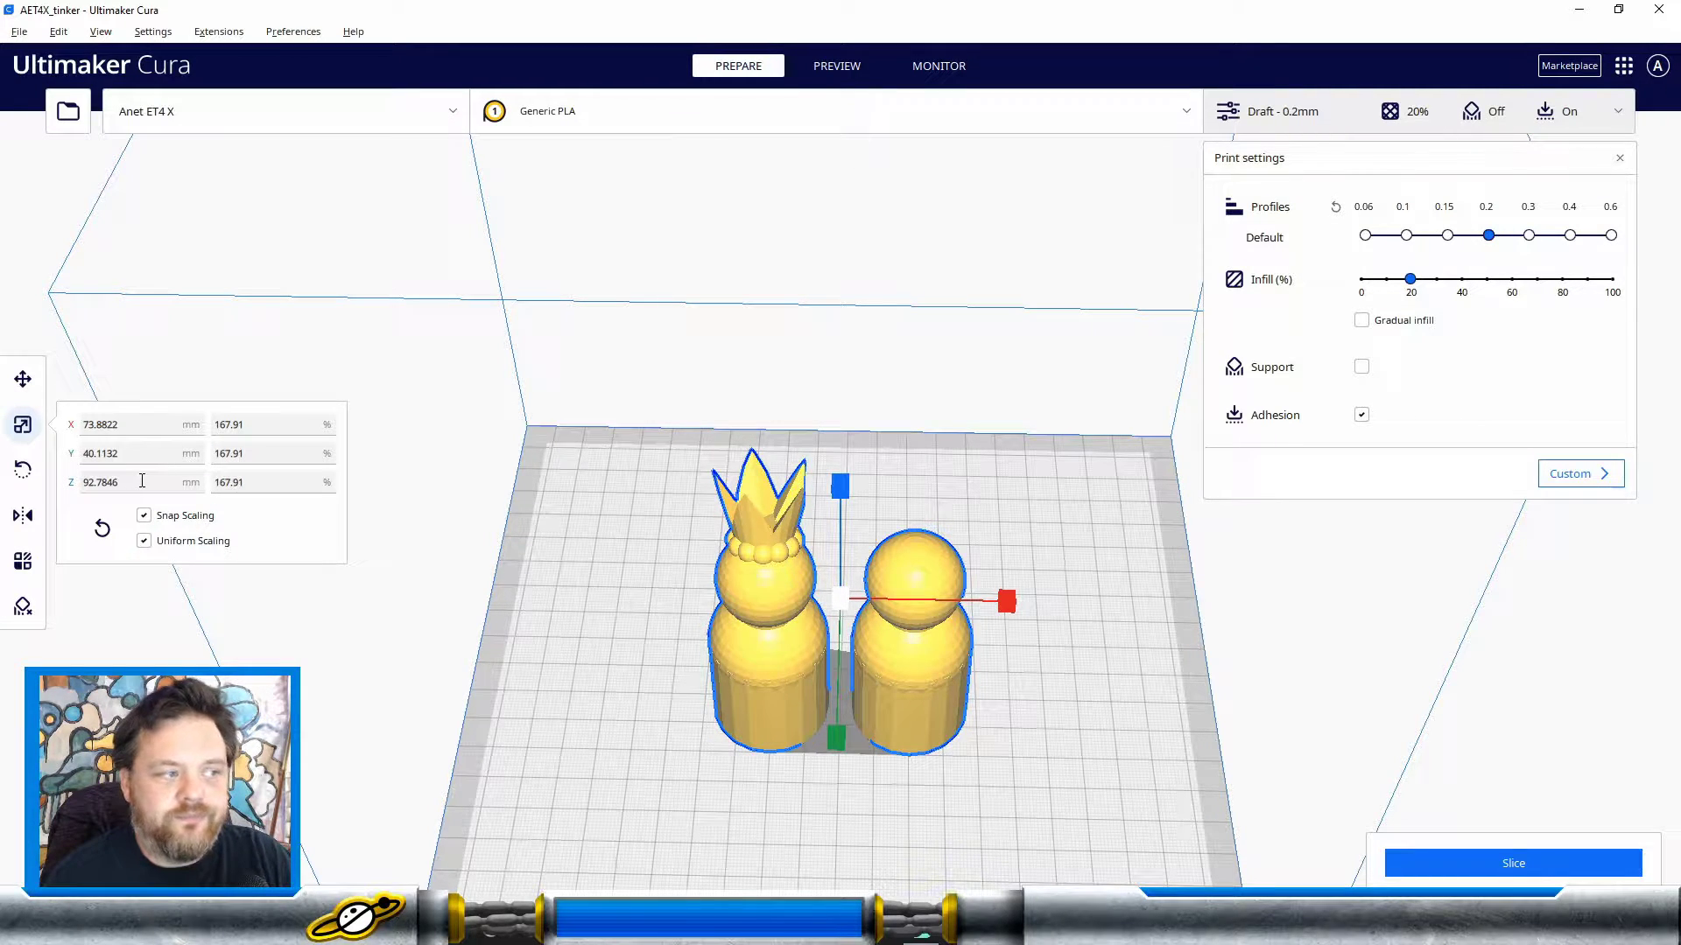
Step: Try the Lay flat rotation option on both figures, and reset their rotation
left_click(23, 470)
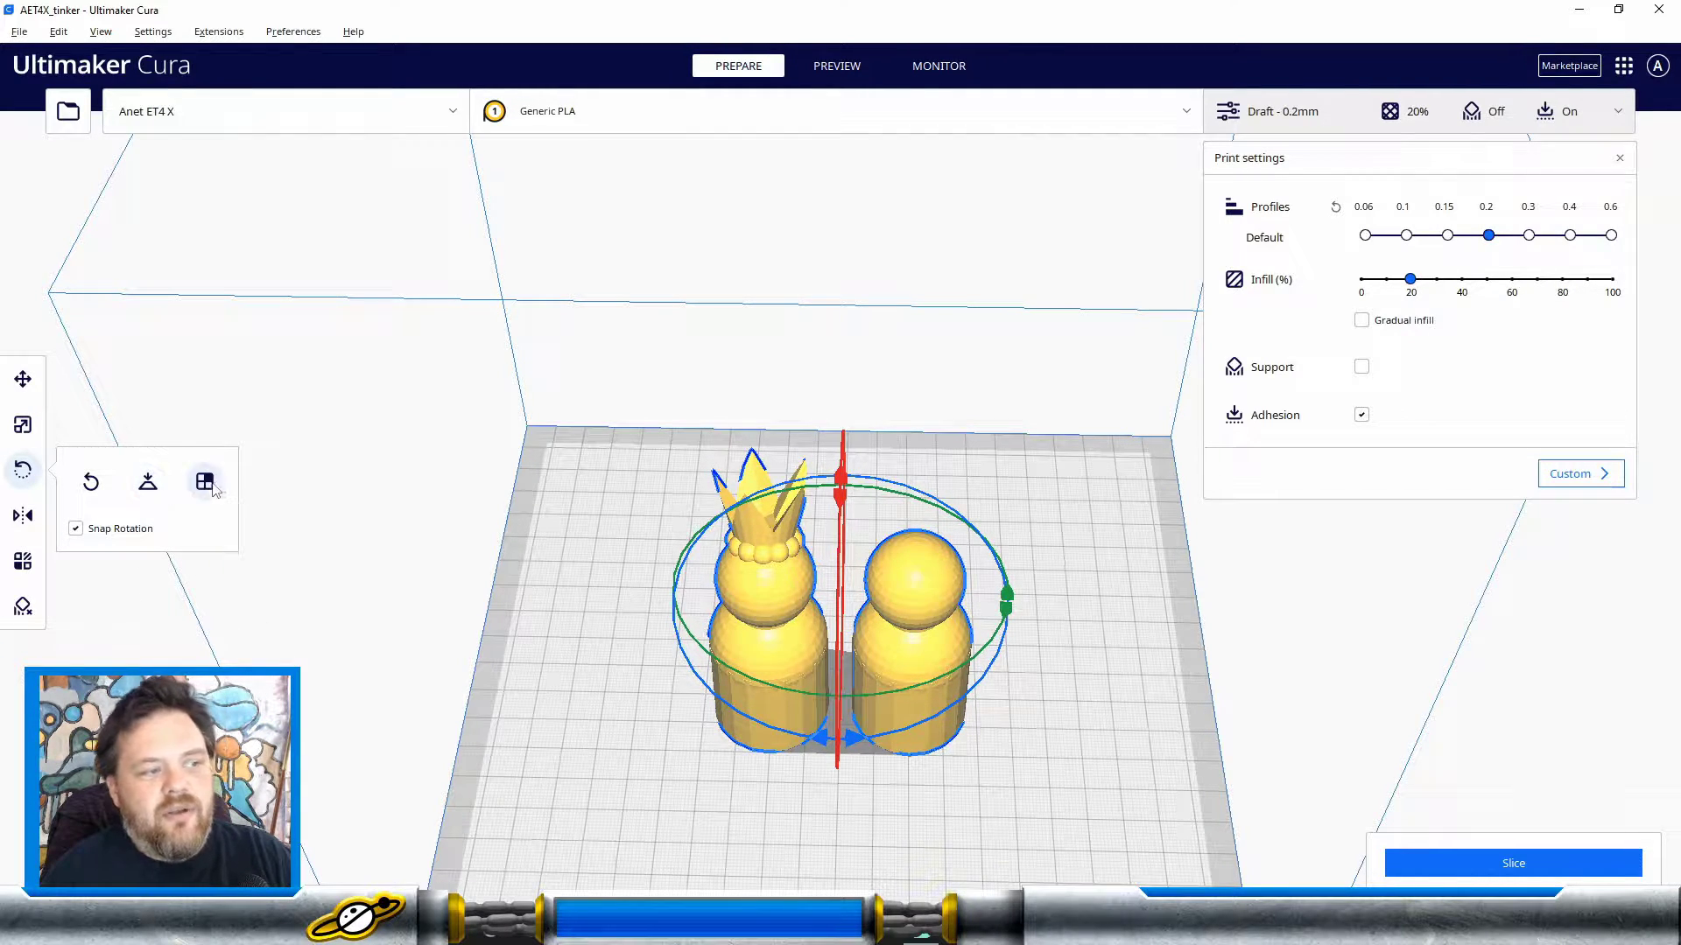
left_click(149, 484)
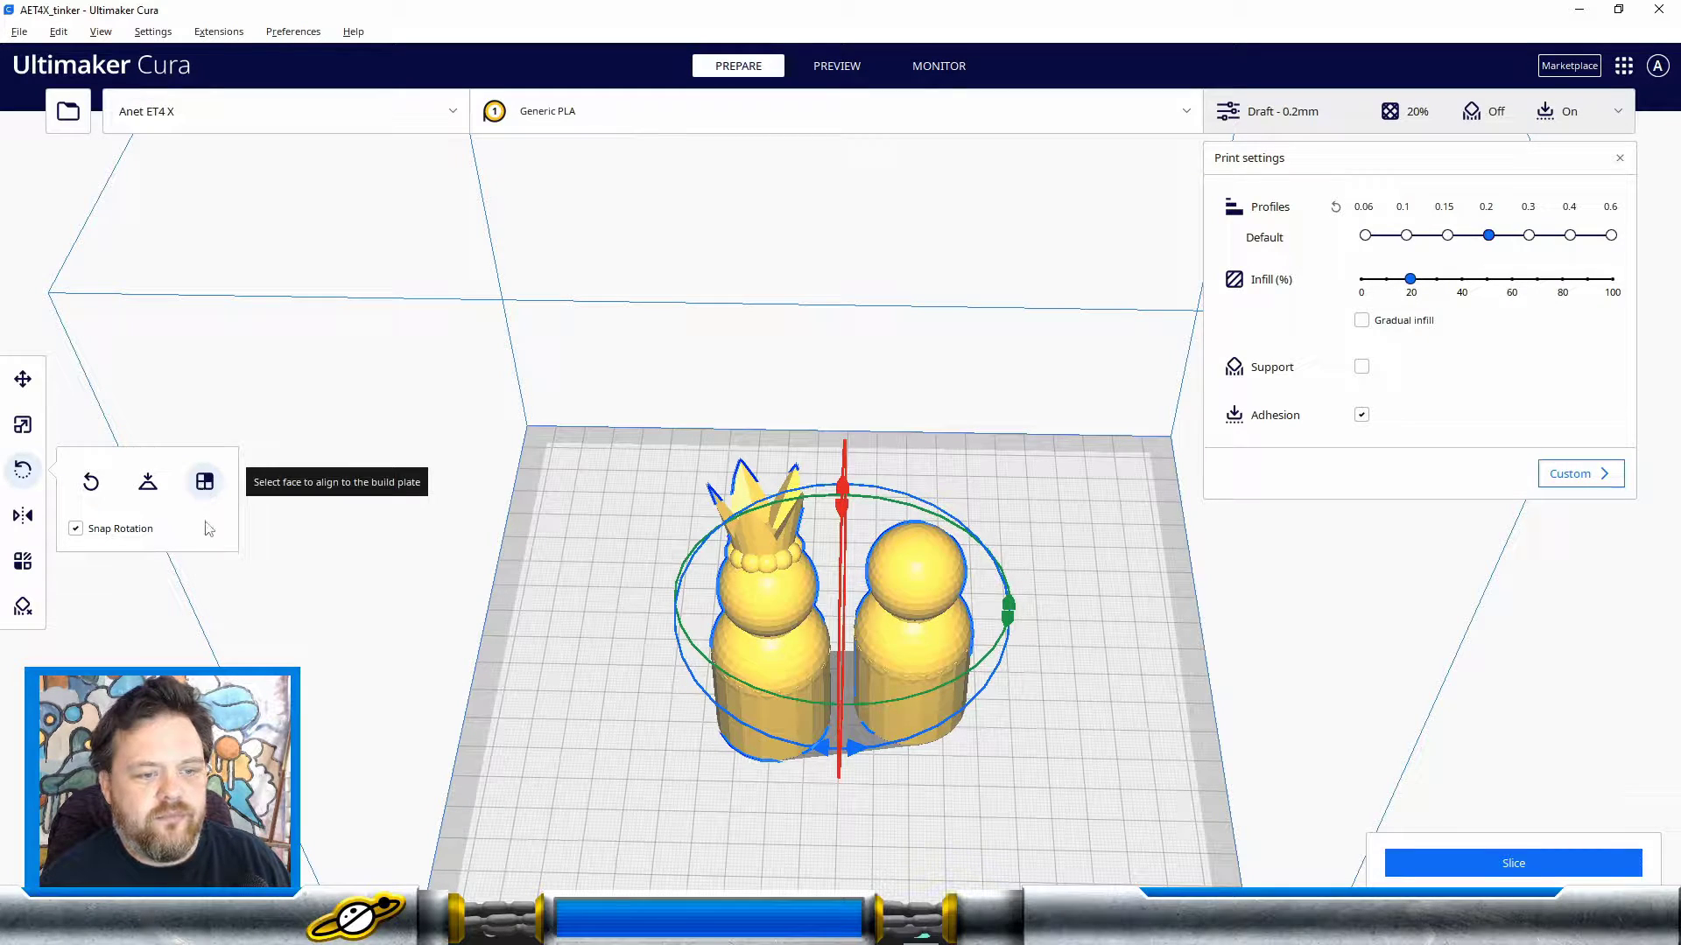
left_click(92, 484)
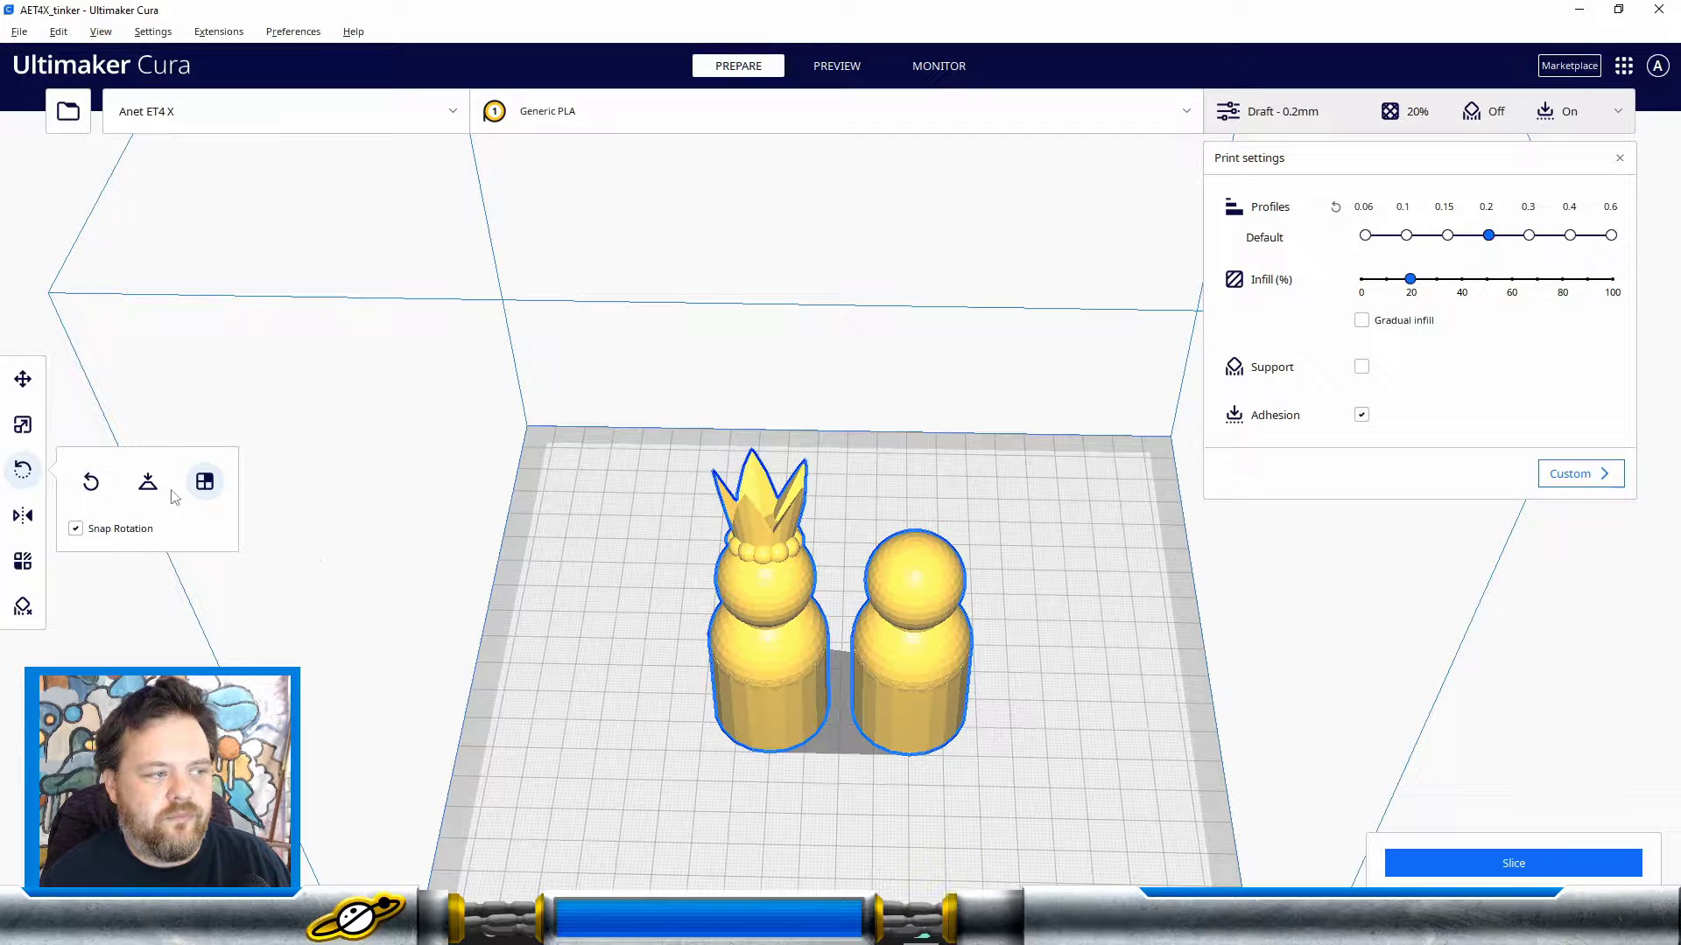
left_click(148, 482)
left_click(98, 483)
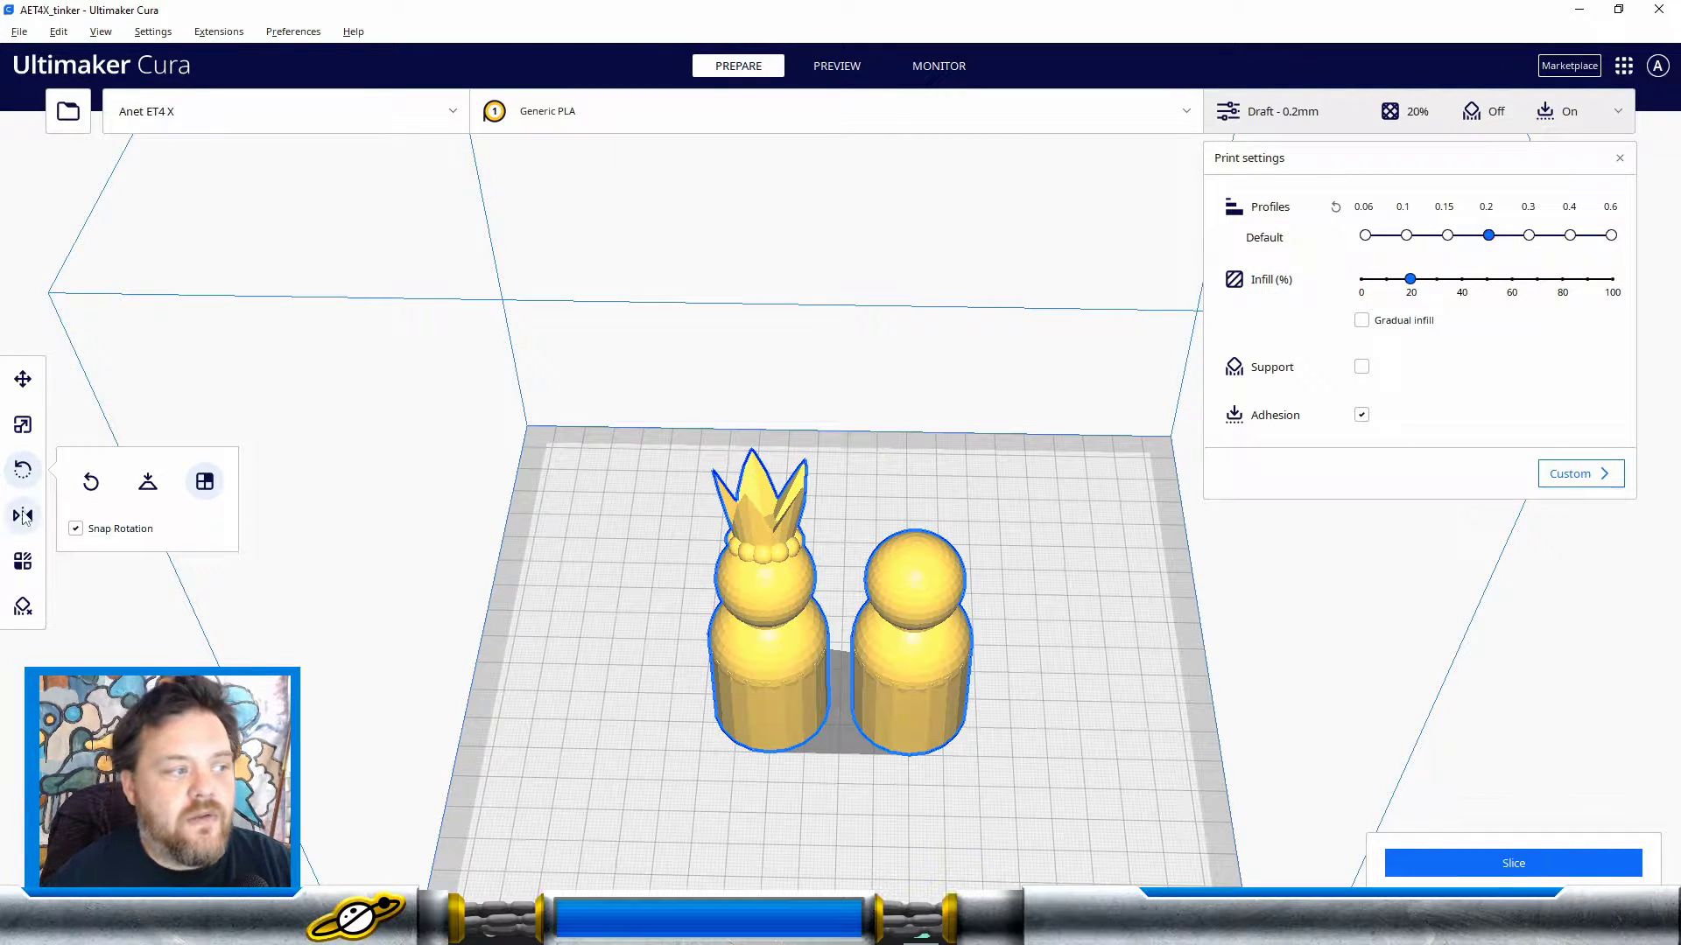
Step: Align a face on the plain figure's head with the build plate, and undo the rotation
left_click(892, 555)
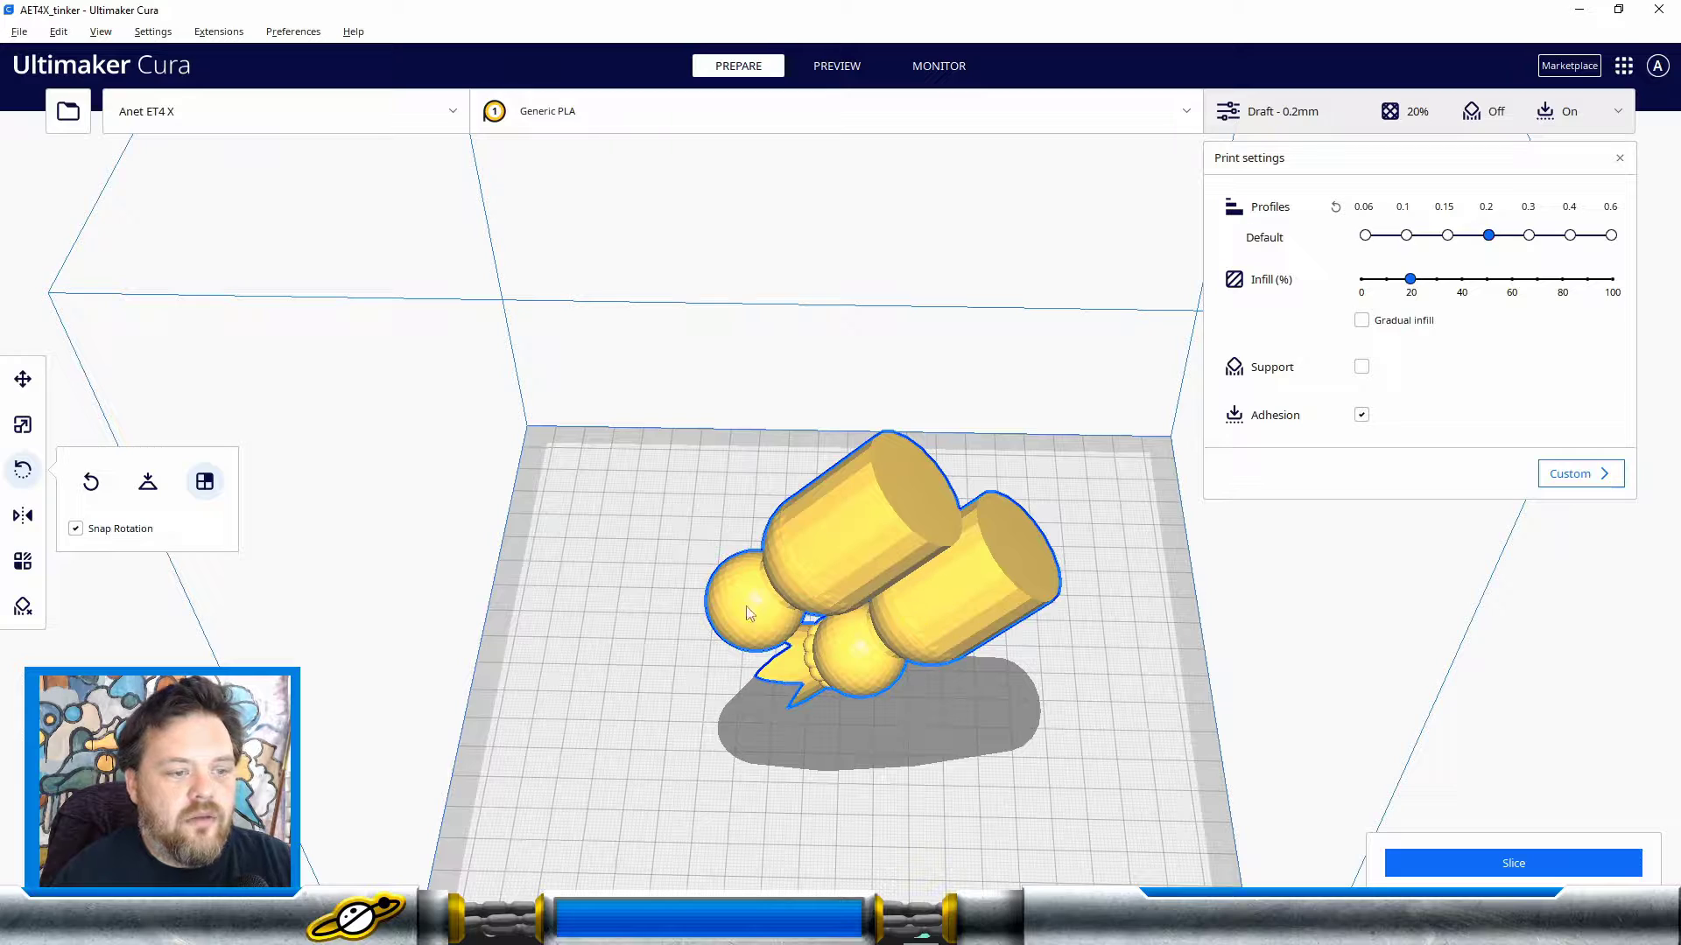
key("ctrl+z")
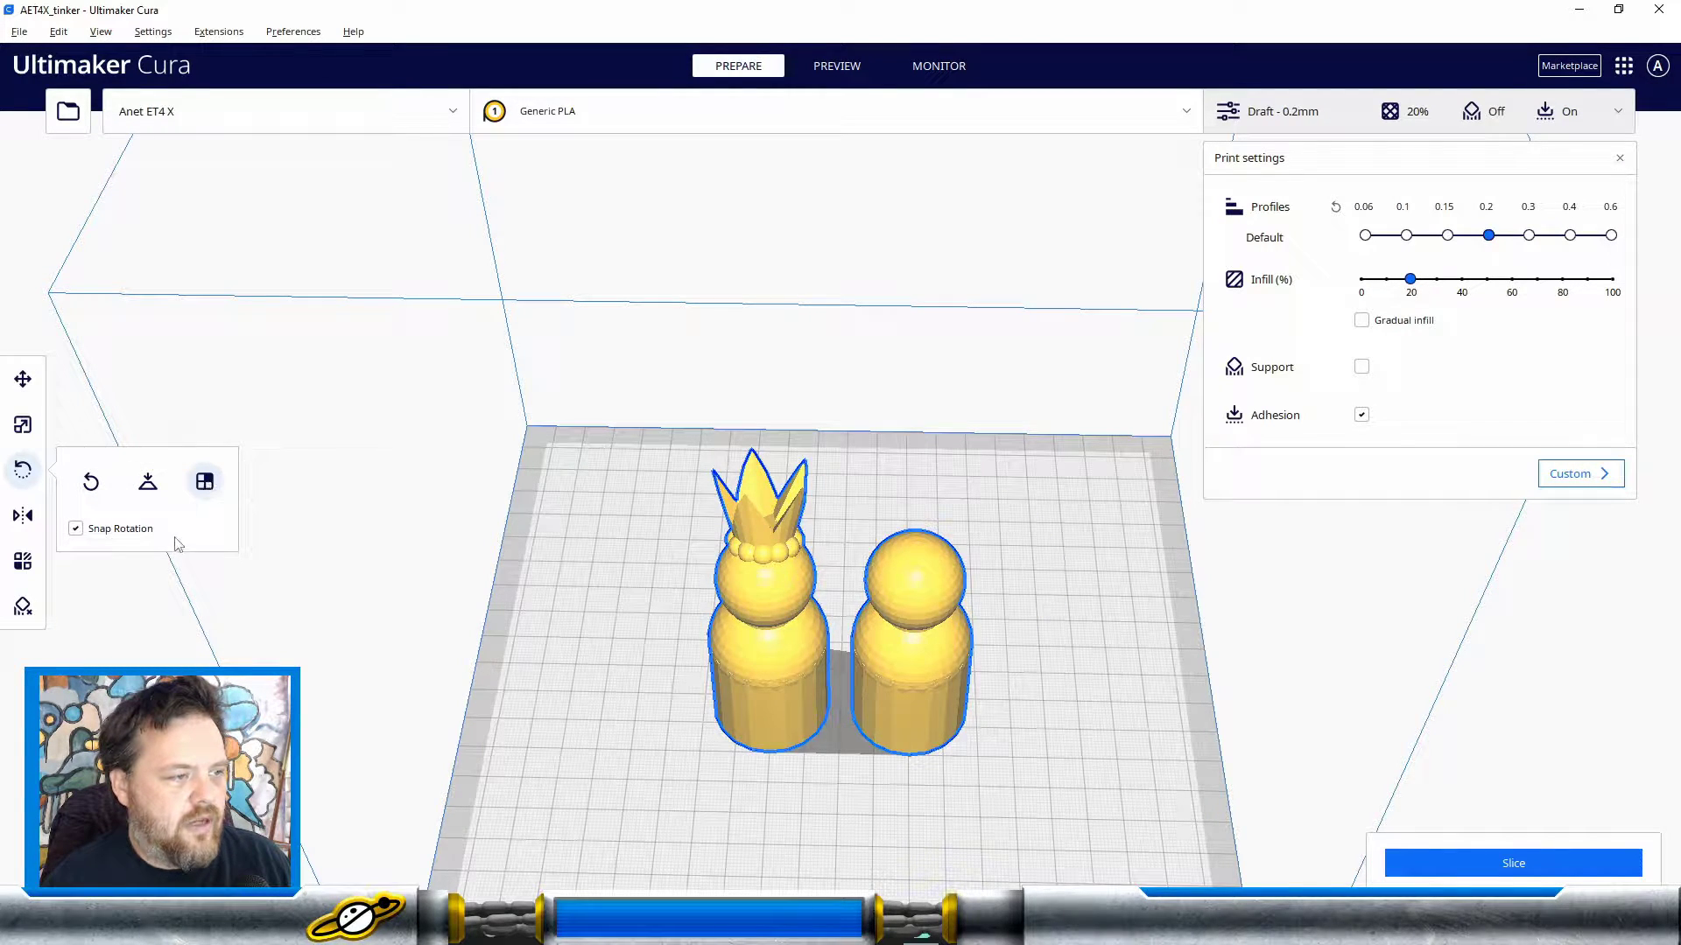
Step: Align a face on the plain figure's upper body with the build plate, rotating both figures together
left_click(148, 482)
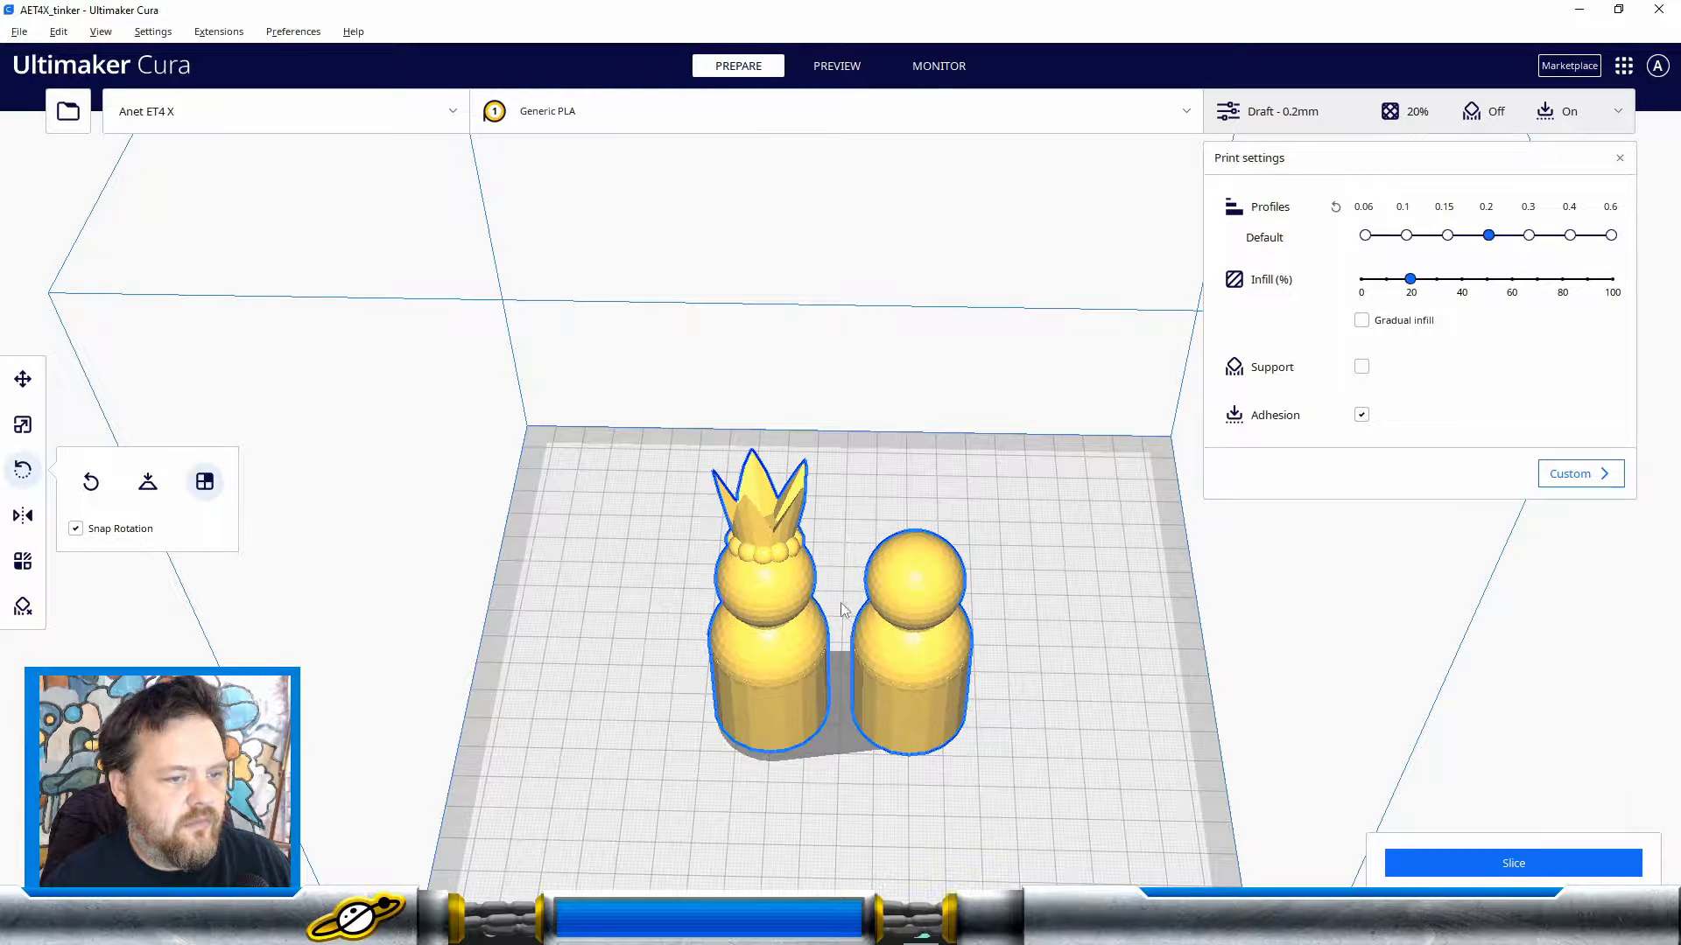
left_click(891, 659)
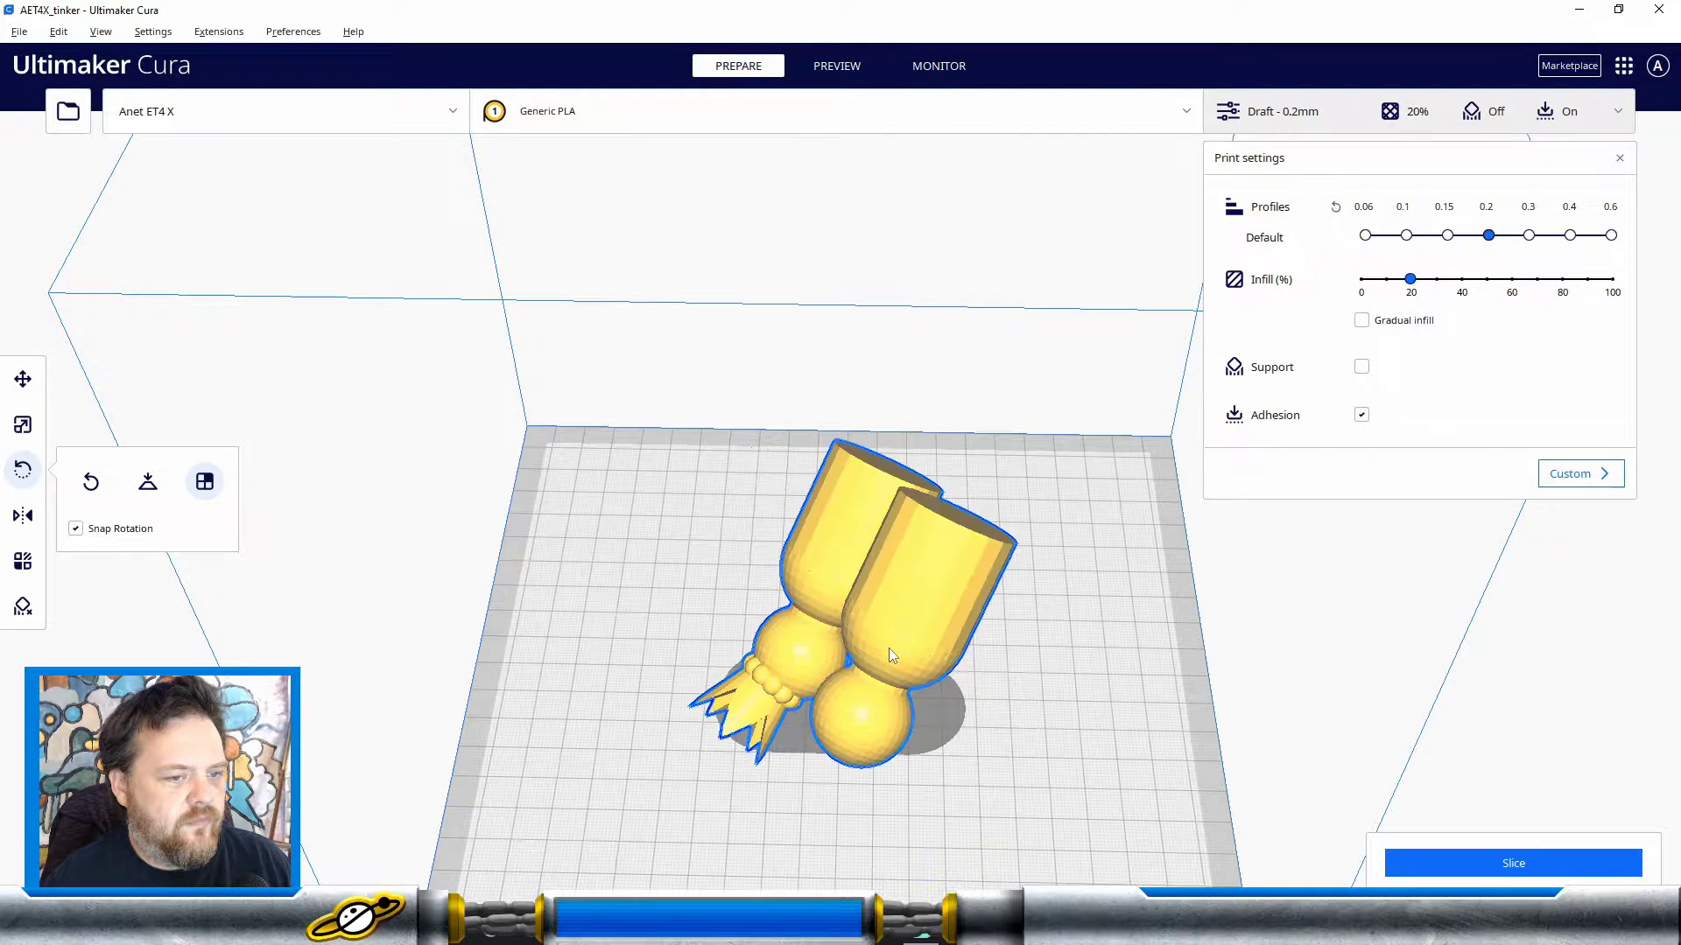
left_click(648, 531)
left_click(933, 519)
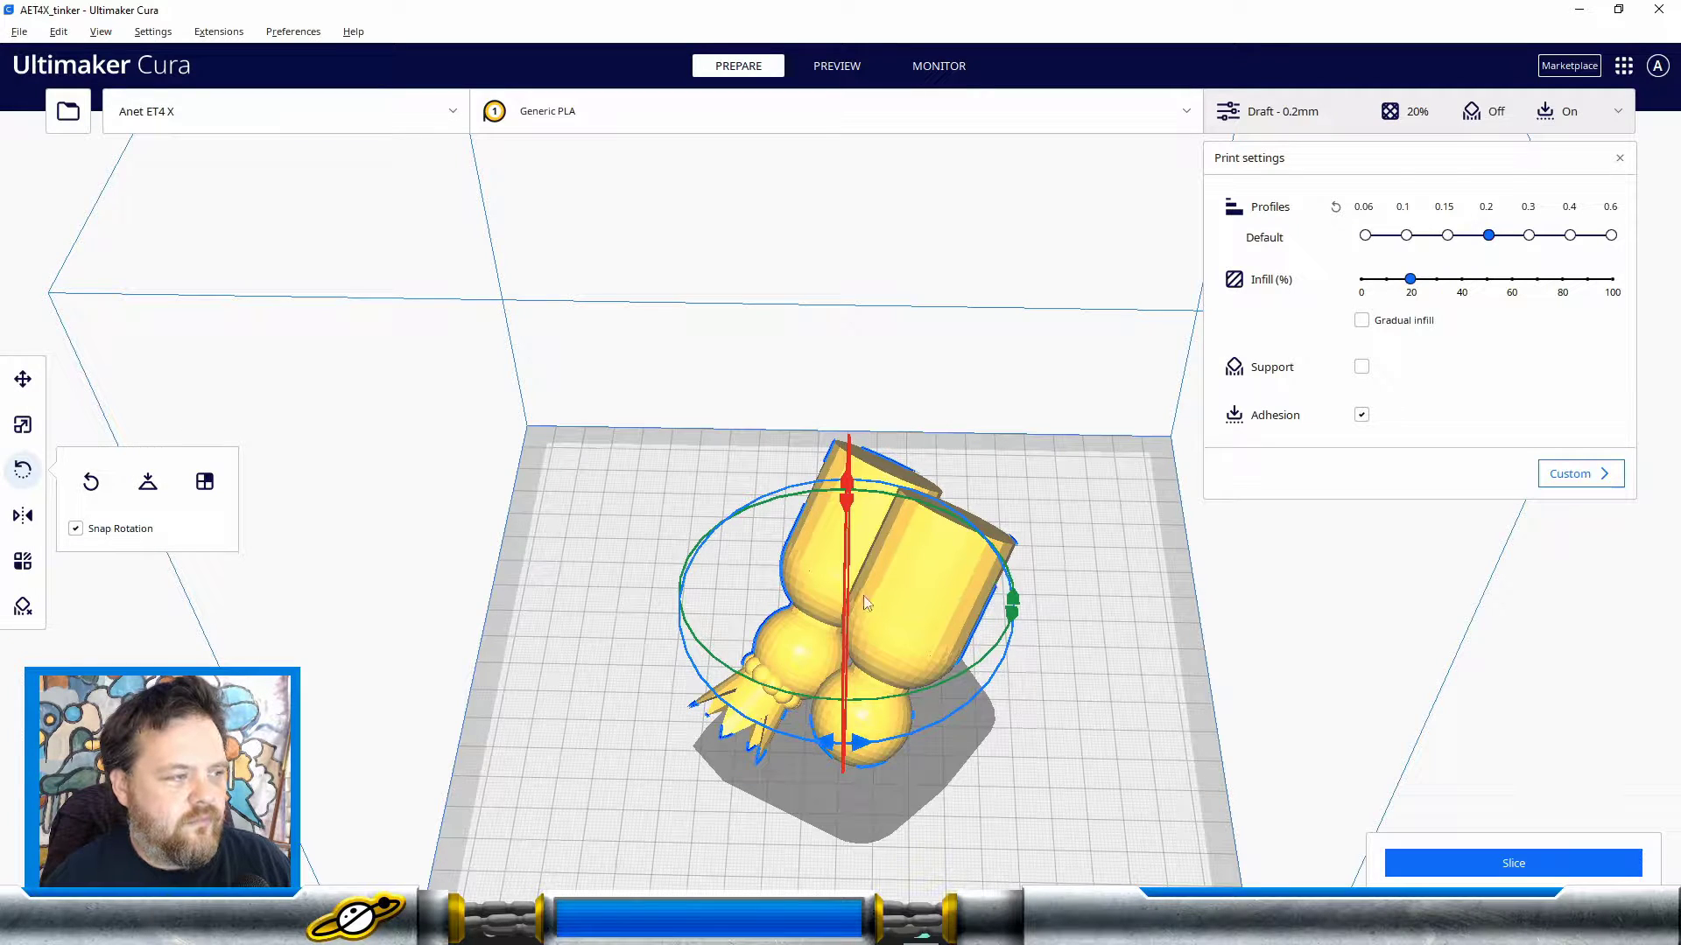
Step: Reset the rotation of both figures so they stand upright on the build plate
left_click(91, 481)
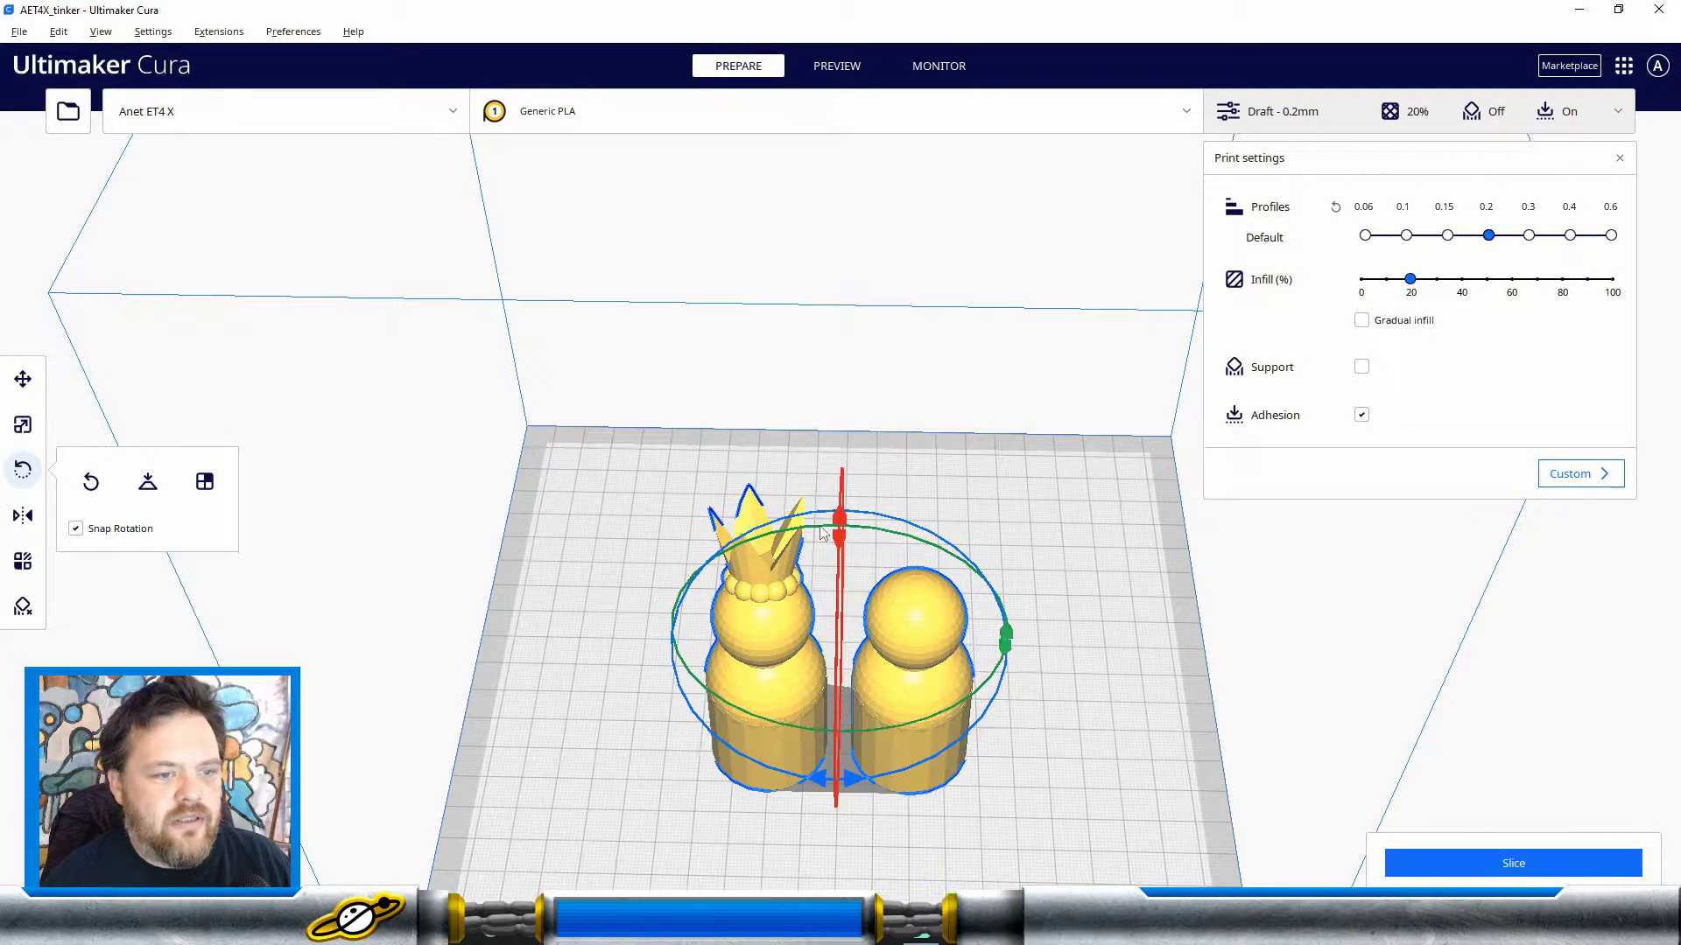
left_click(1103, 529)
left_click(926, 614)
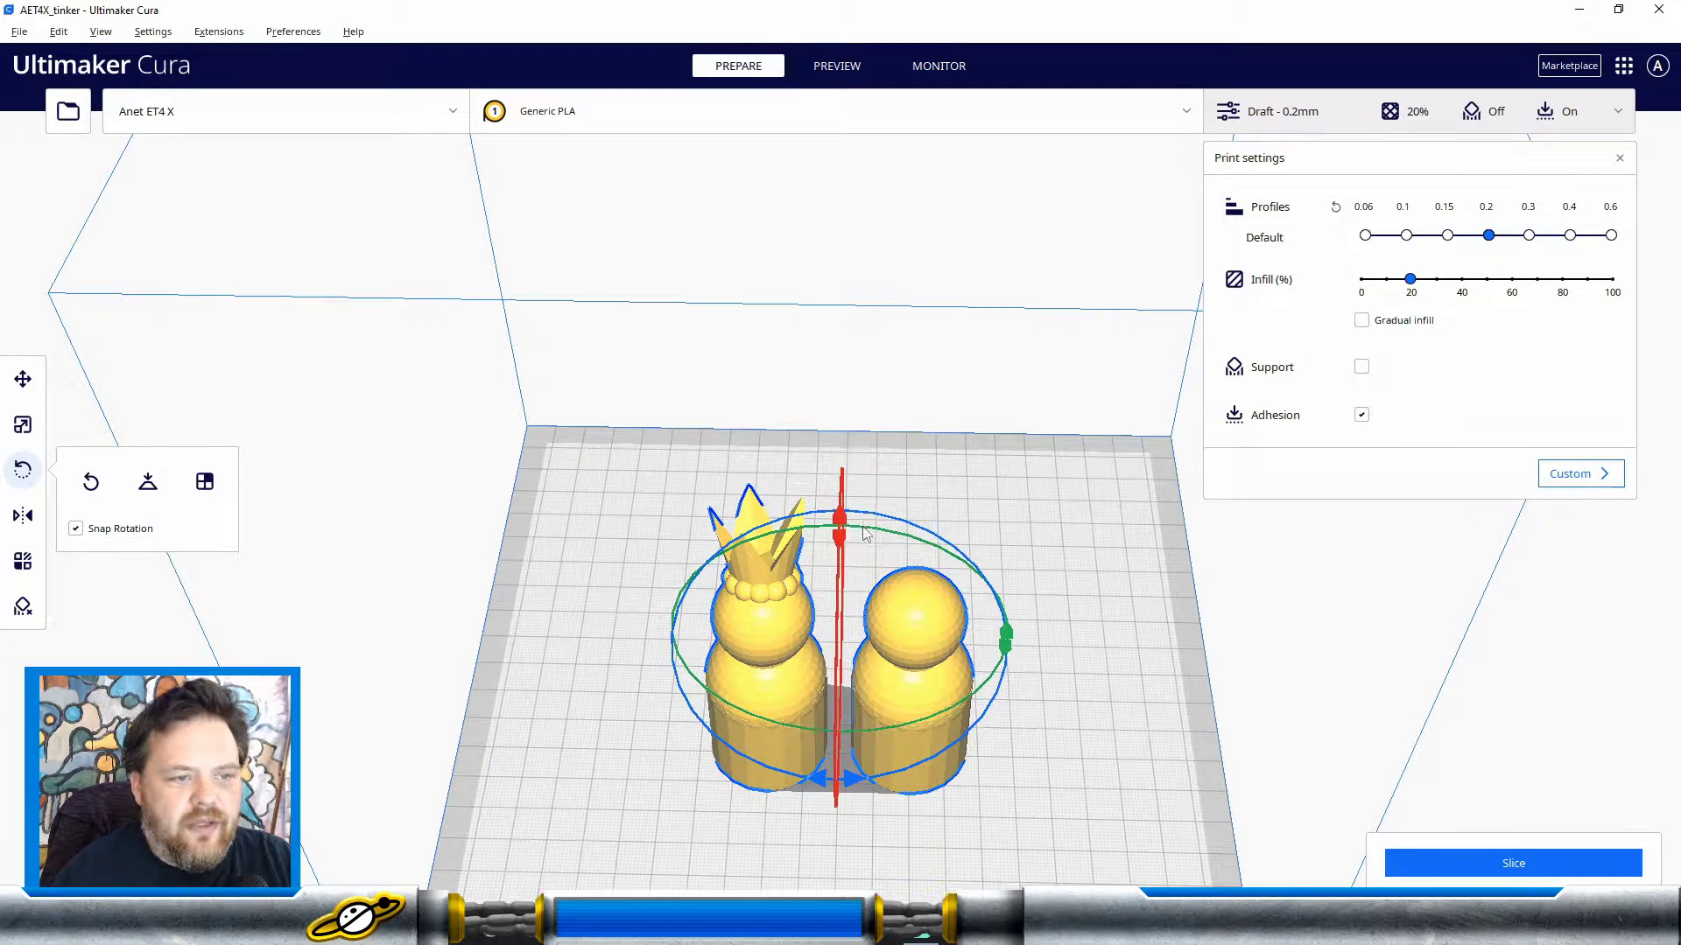
left_click_drag(864, 535, 939, 495)
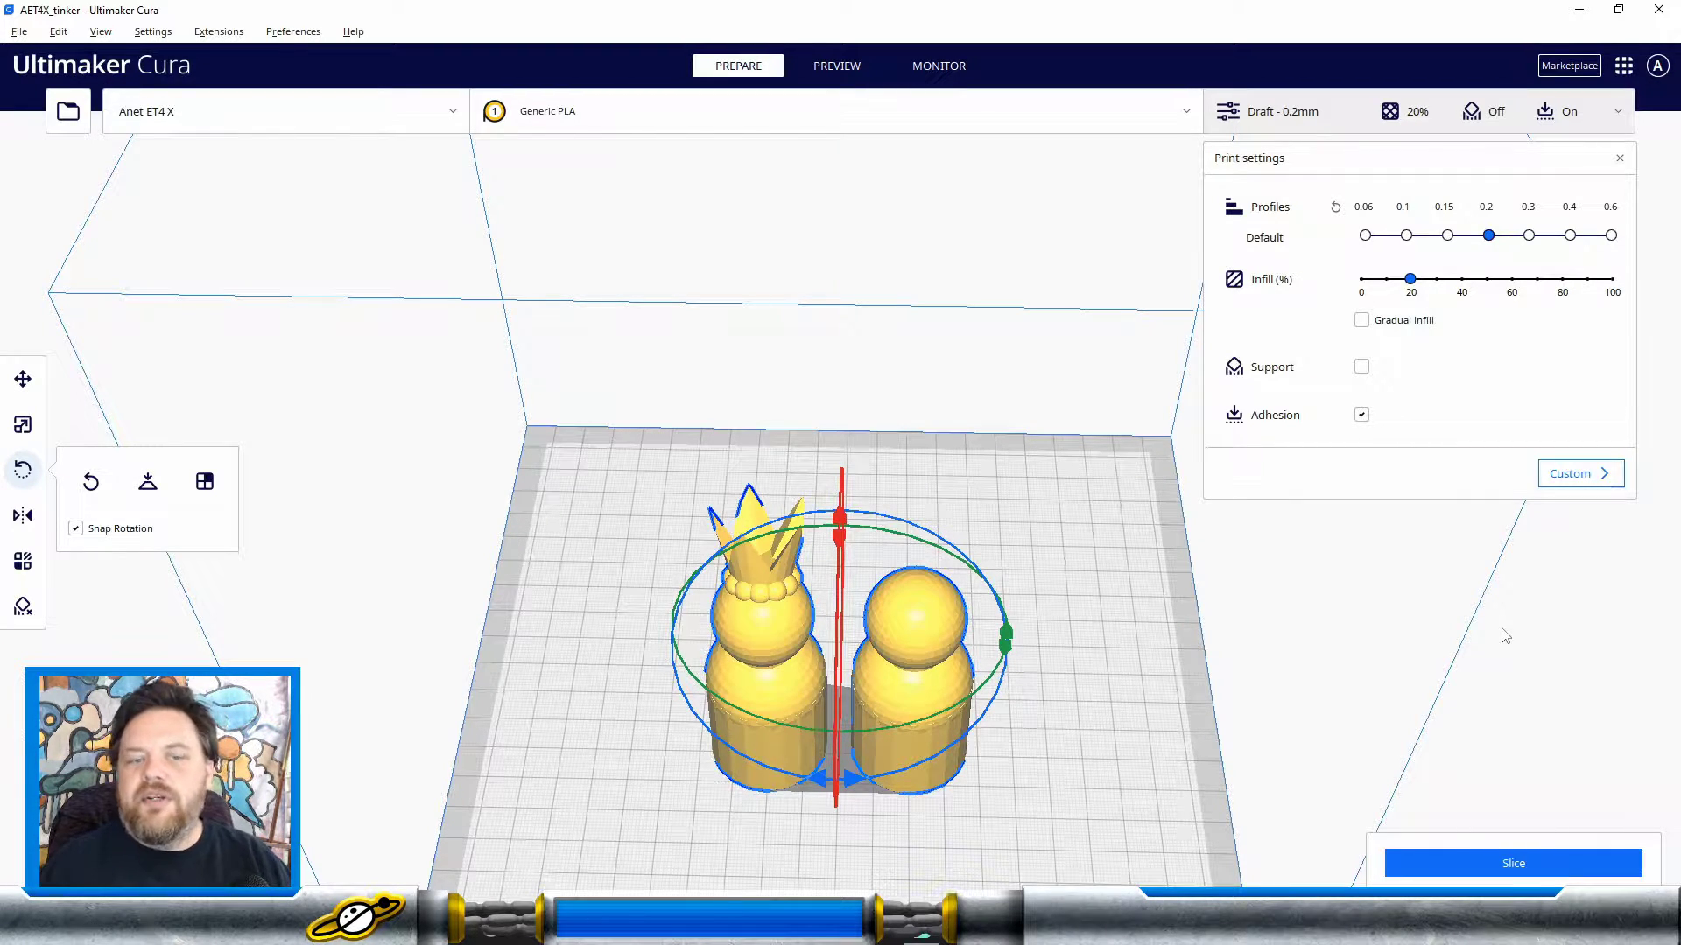
Step: Mirror both figures along the X axis, and mirror them back
left_click(23, 516)
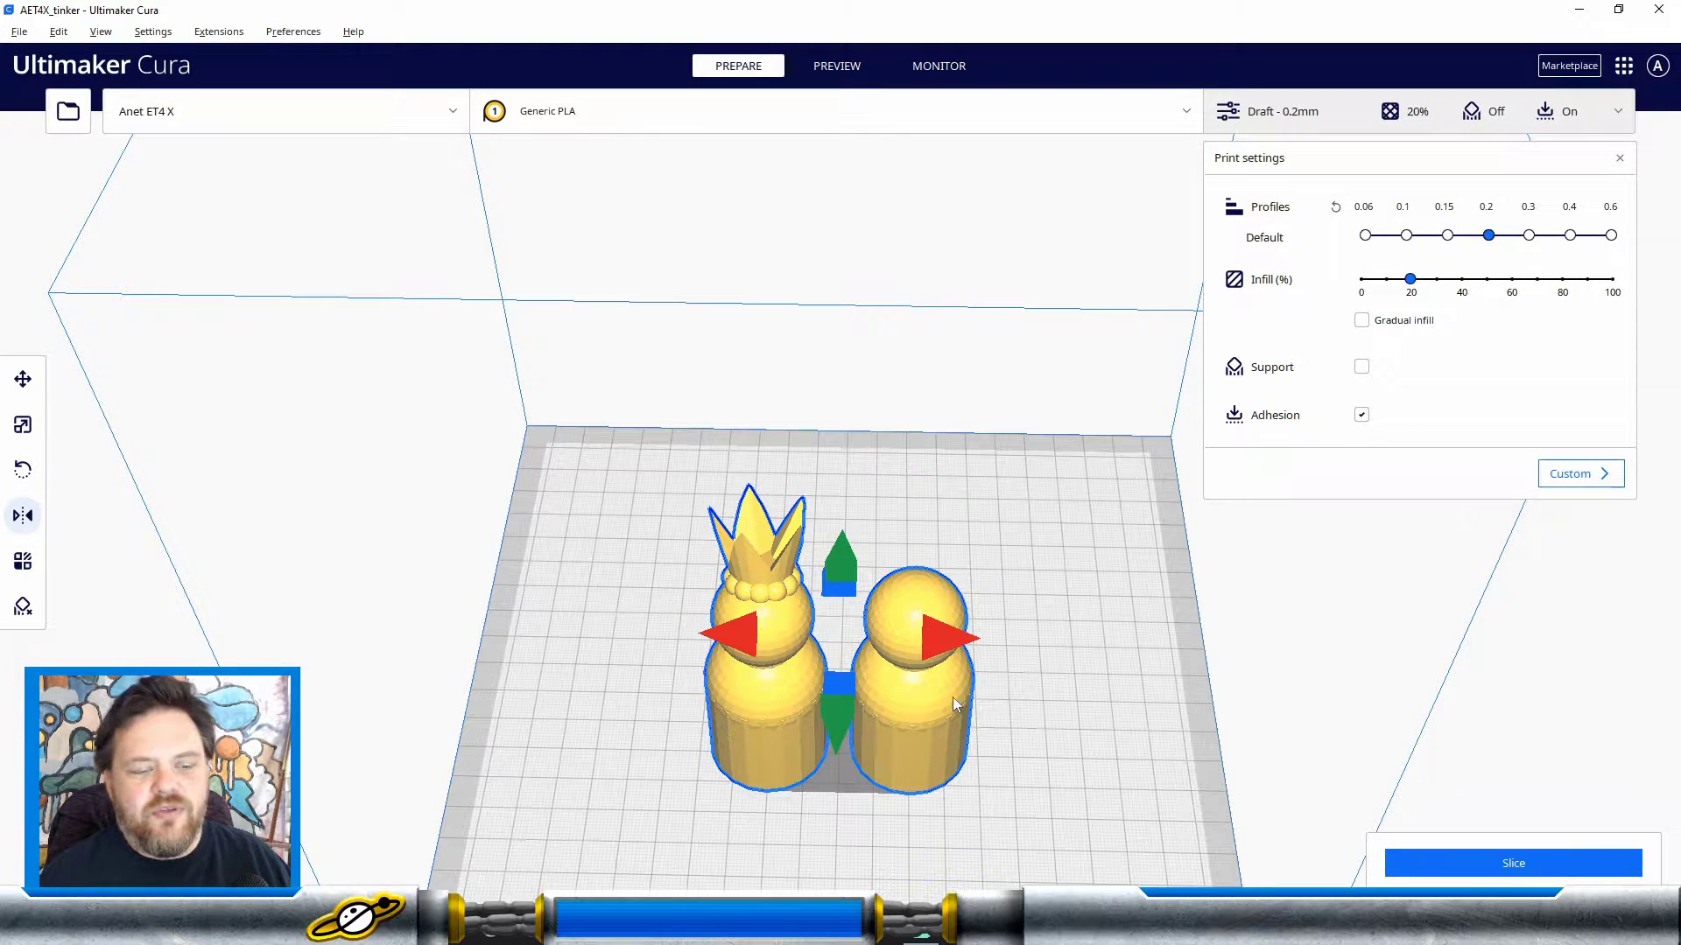
left_click(953, 647)
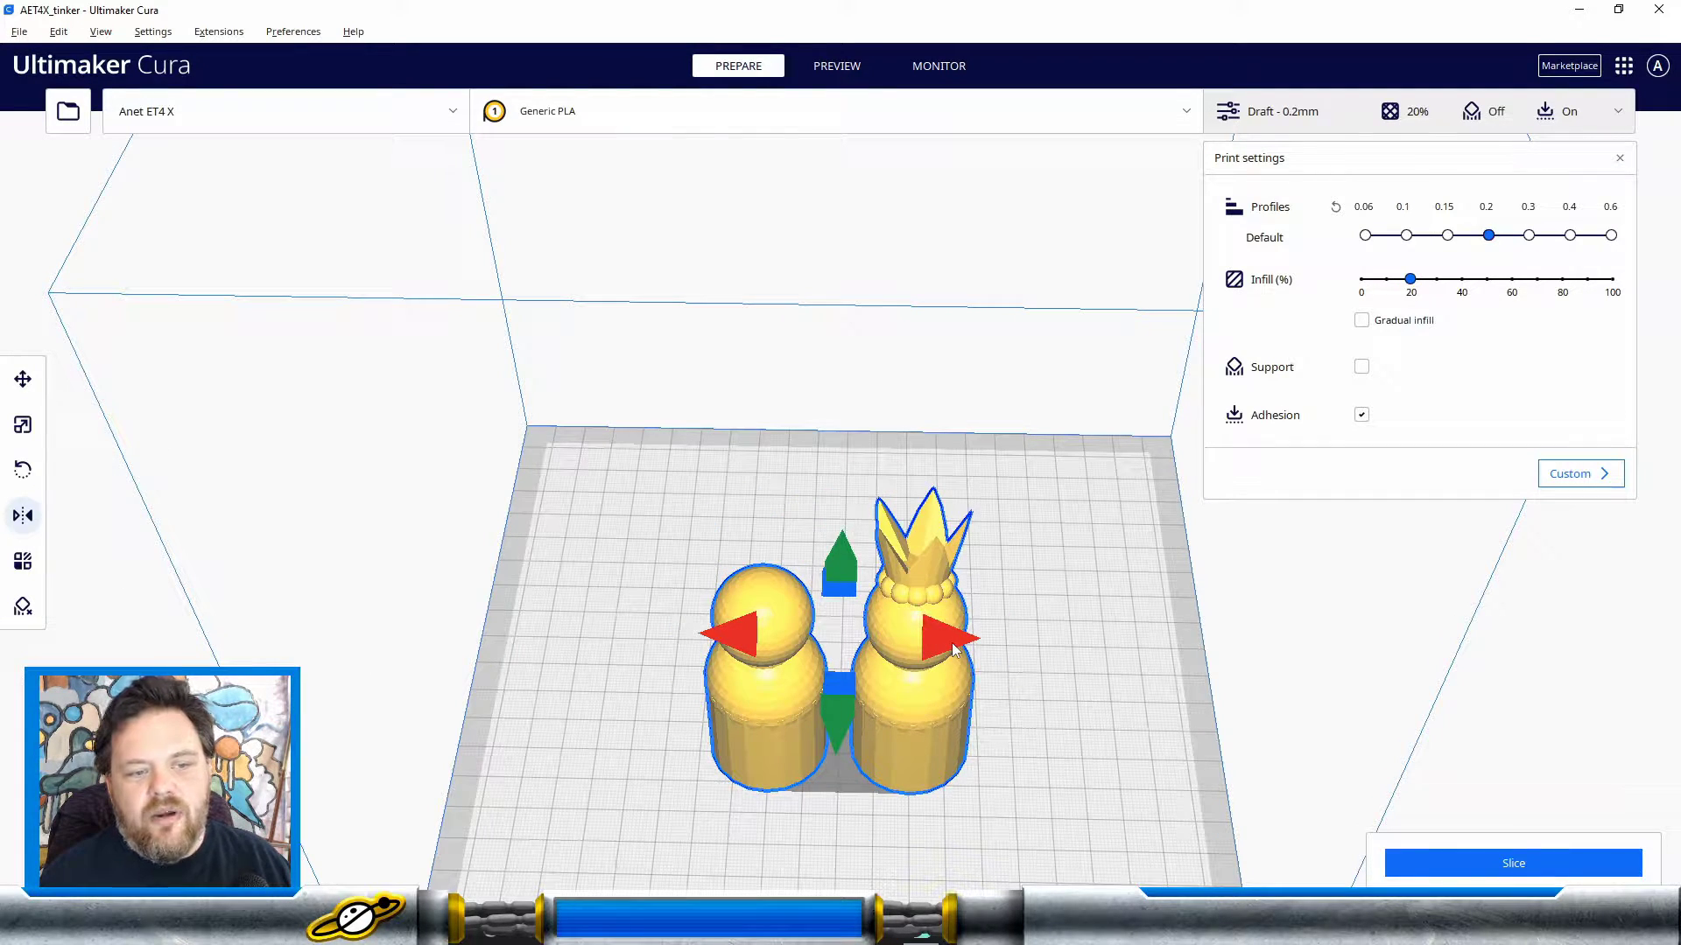
left_click(953, 647)
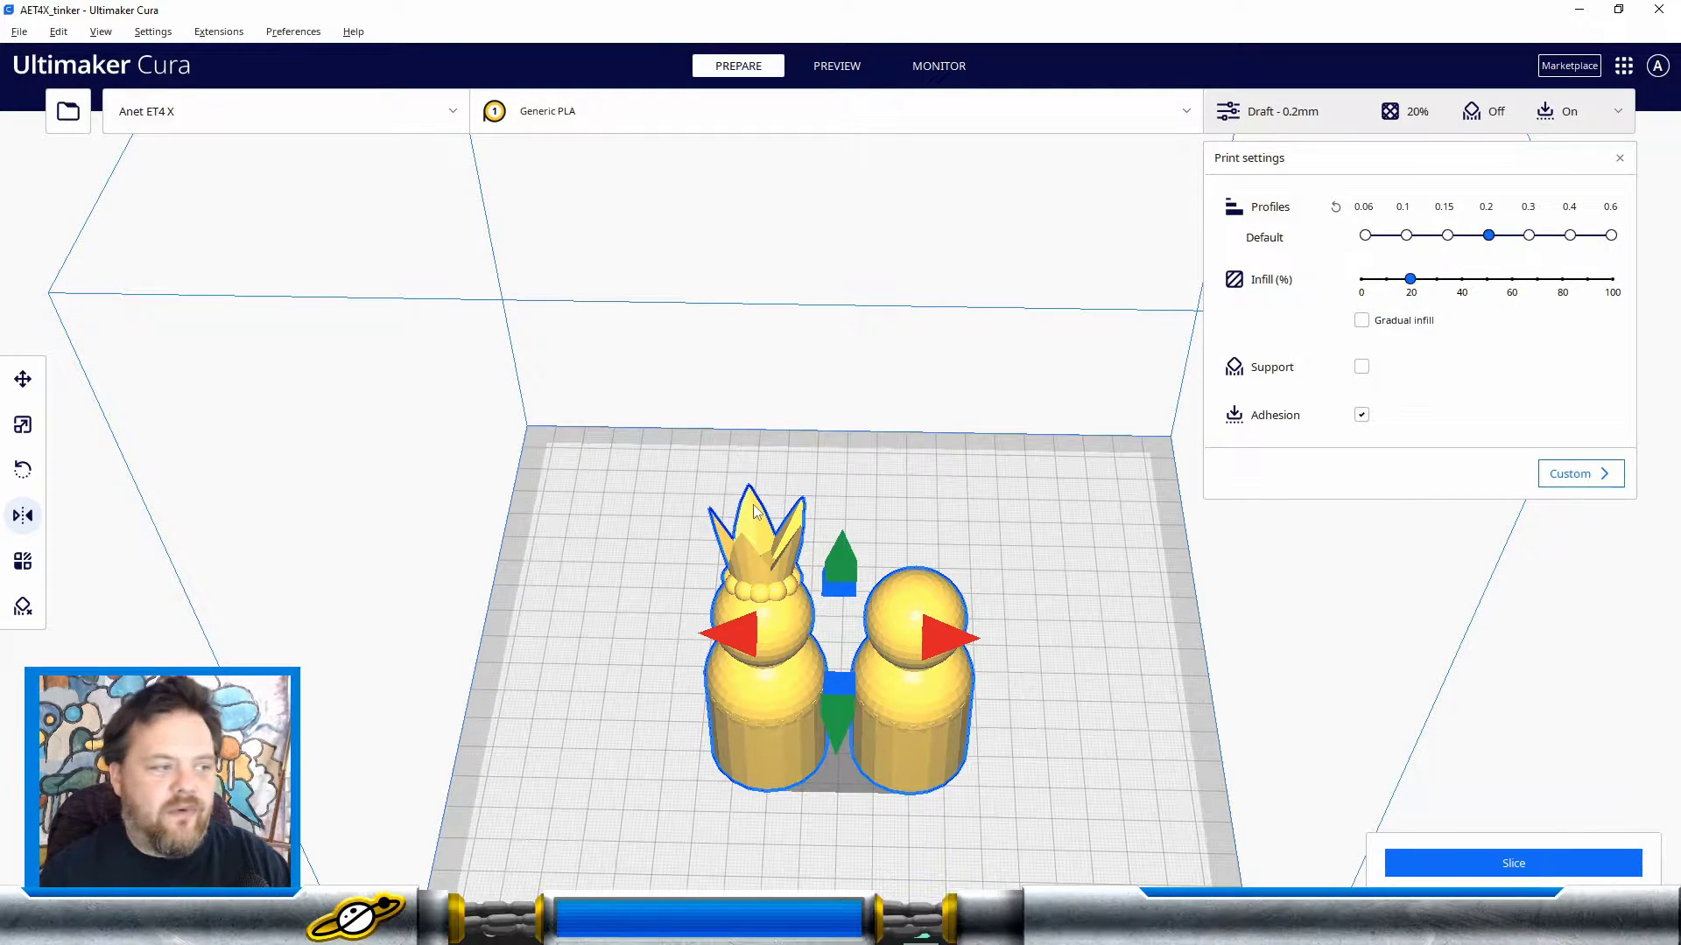
Step: Show the per-model settings for the two figures, and clear the selection
left_click(24, 562)
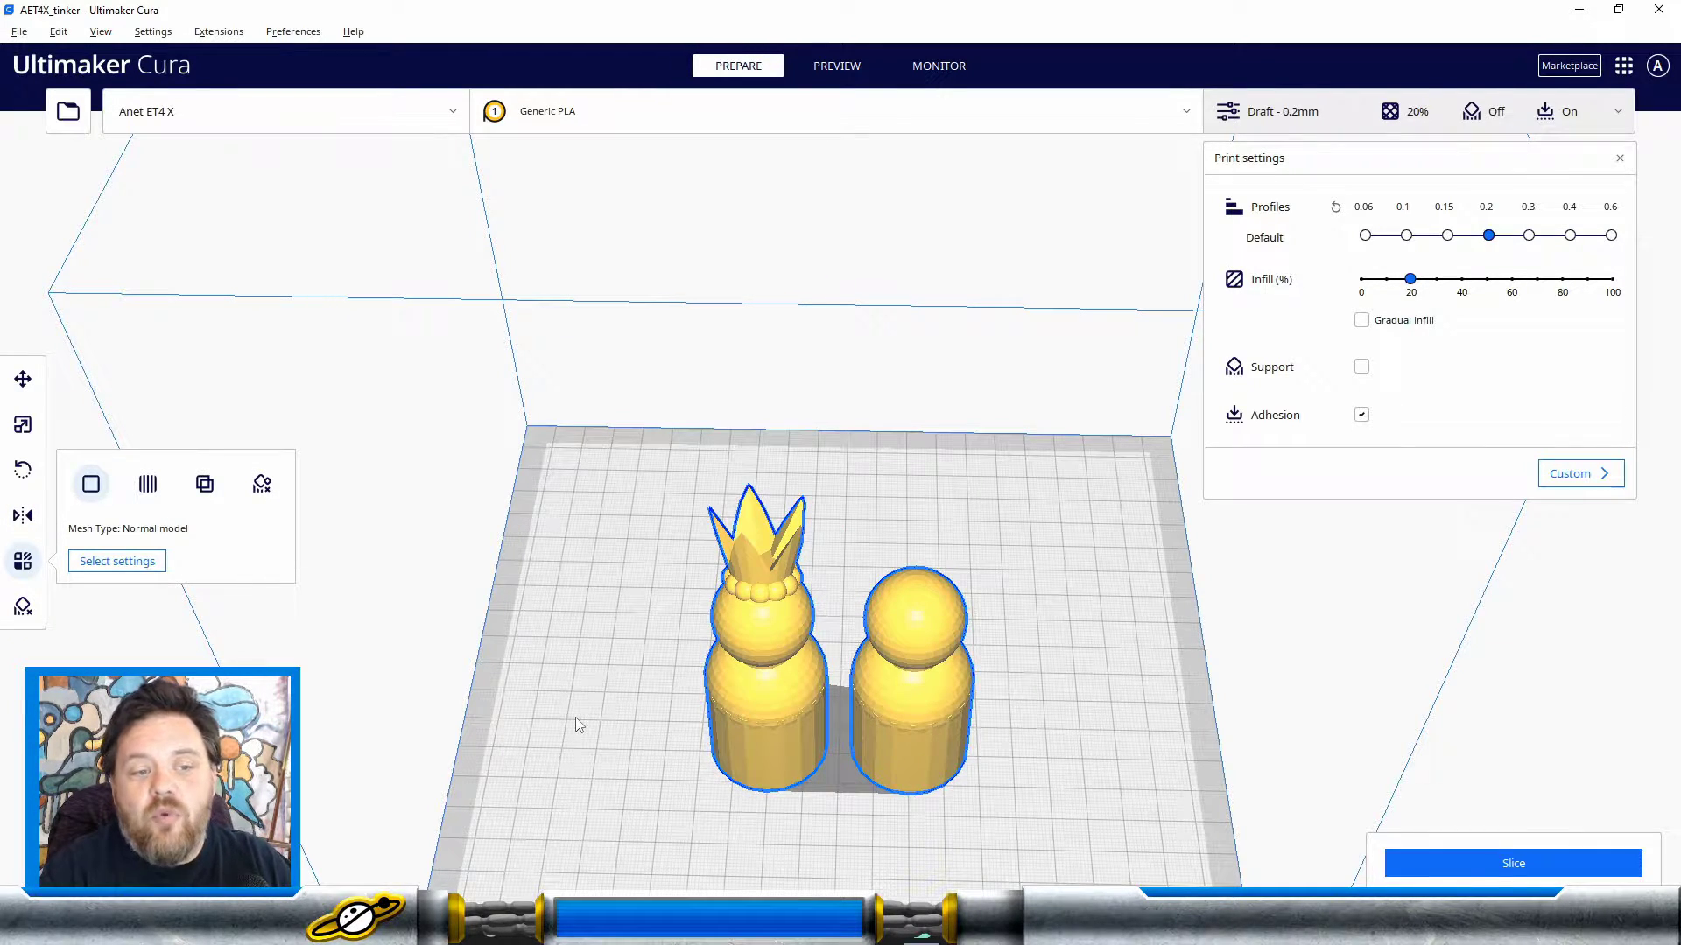
left_click(427, 610)
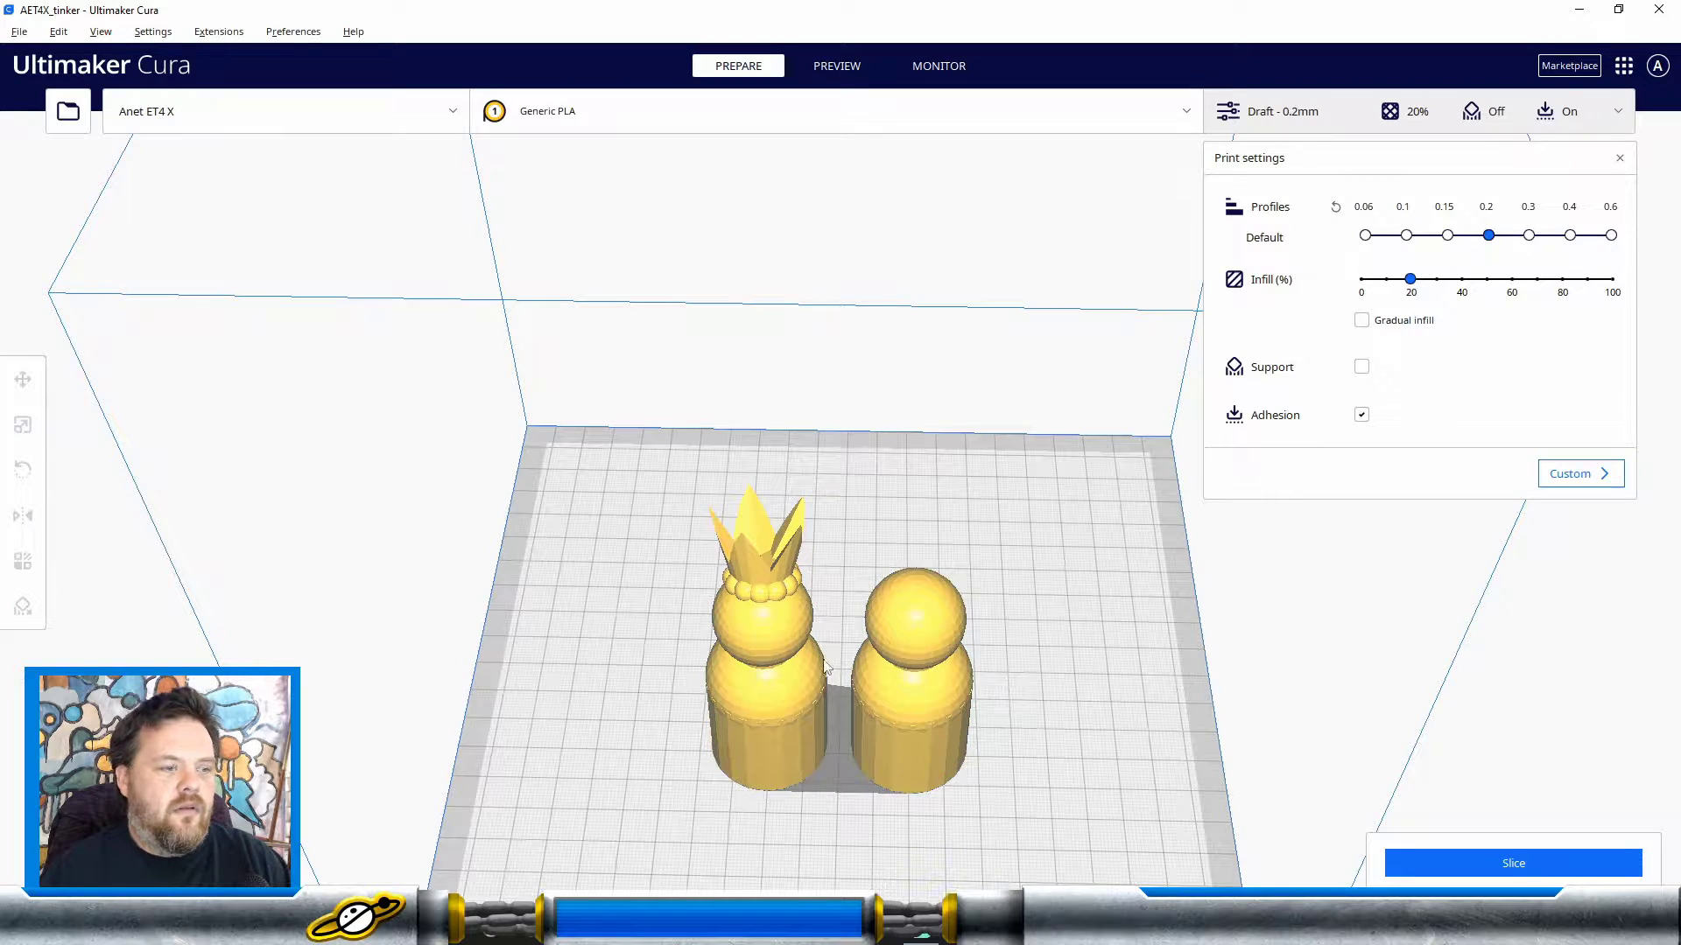
Step: Multiply the selected pair of figures with 1 copy
left_click(907, 751)
left_click(22, 378)
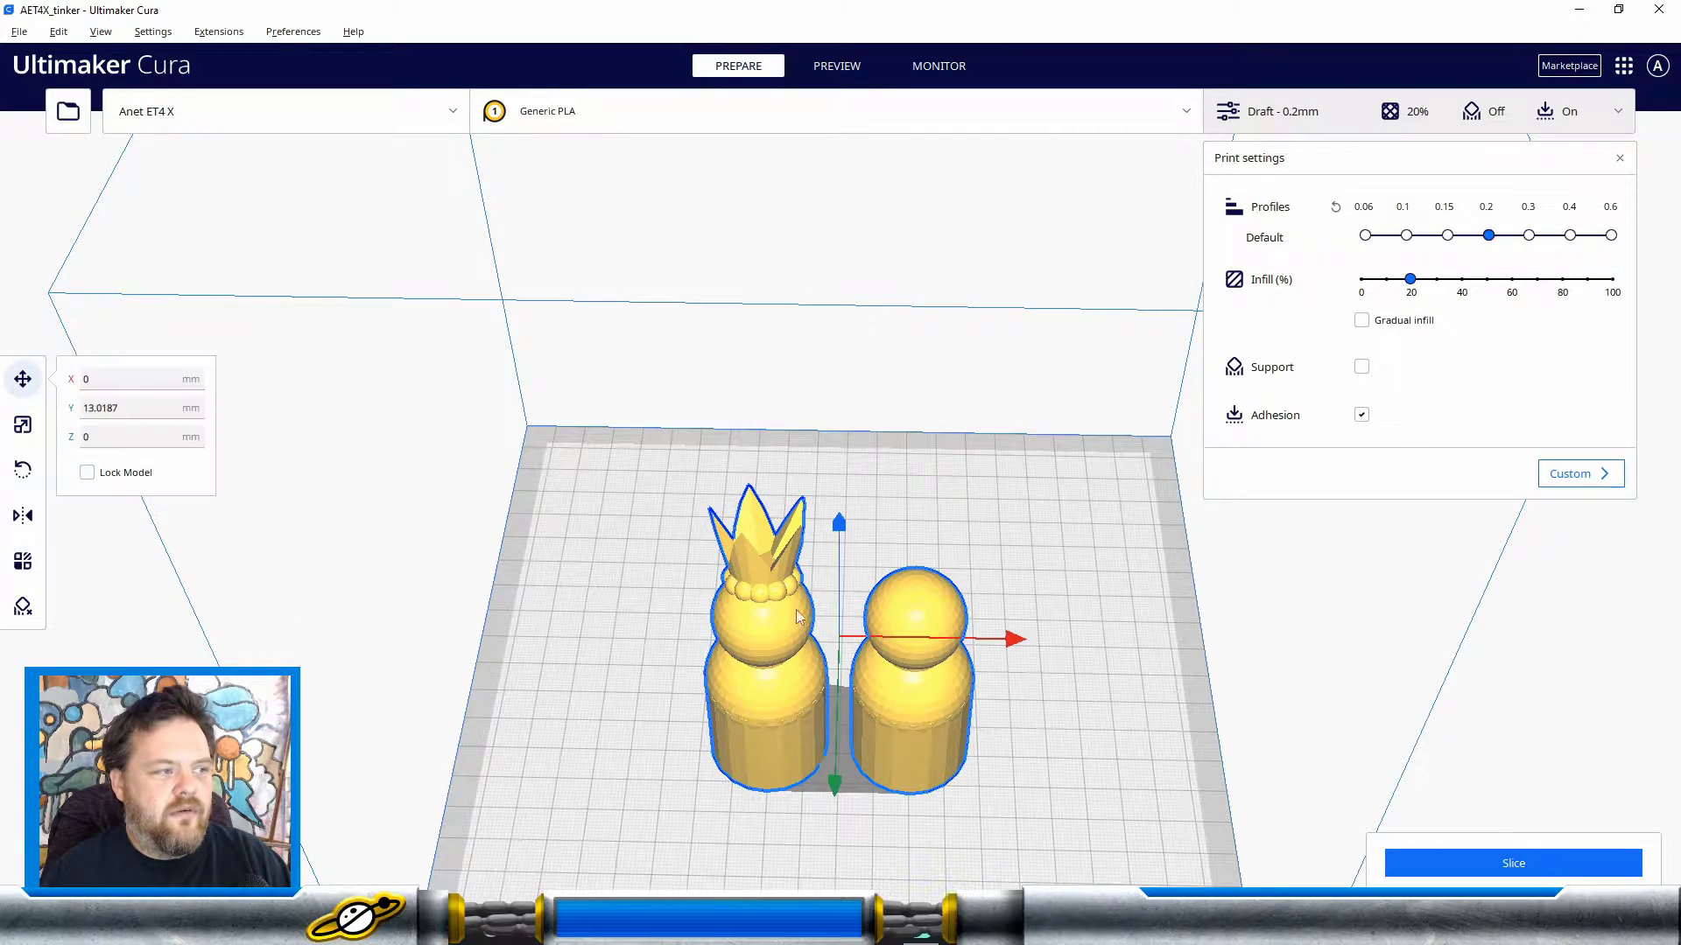
right_click(800, 612)
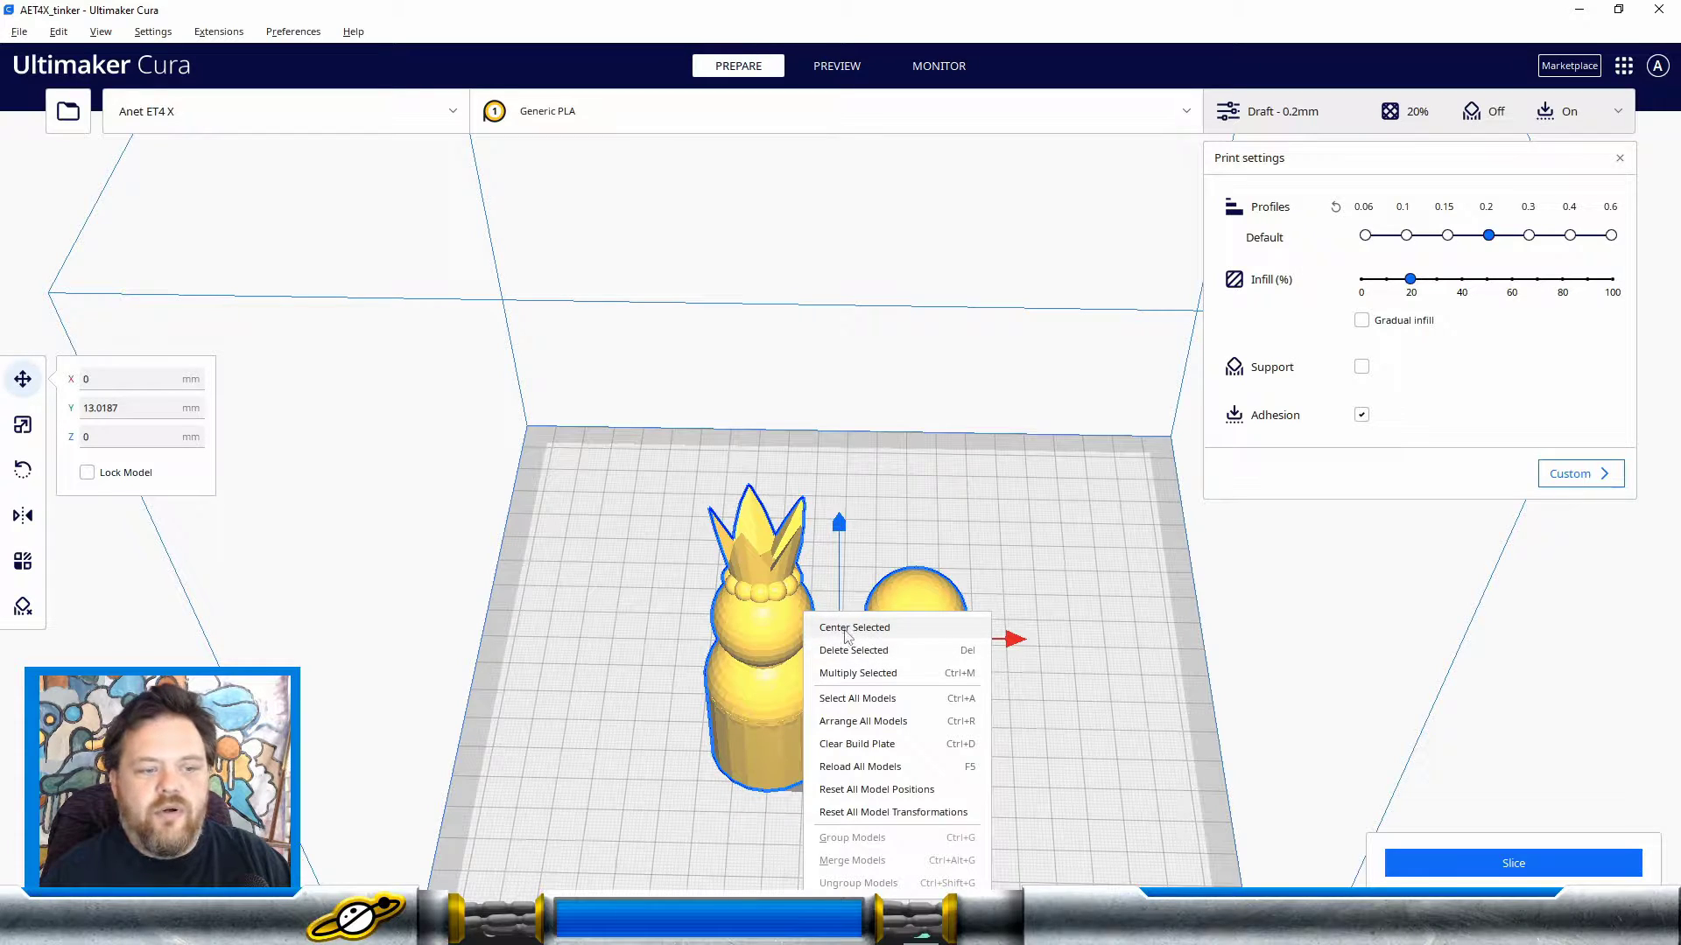
left_click(873, 673)
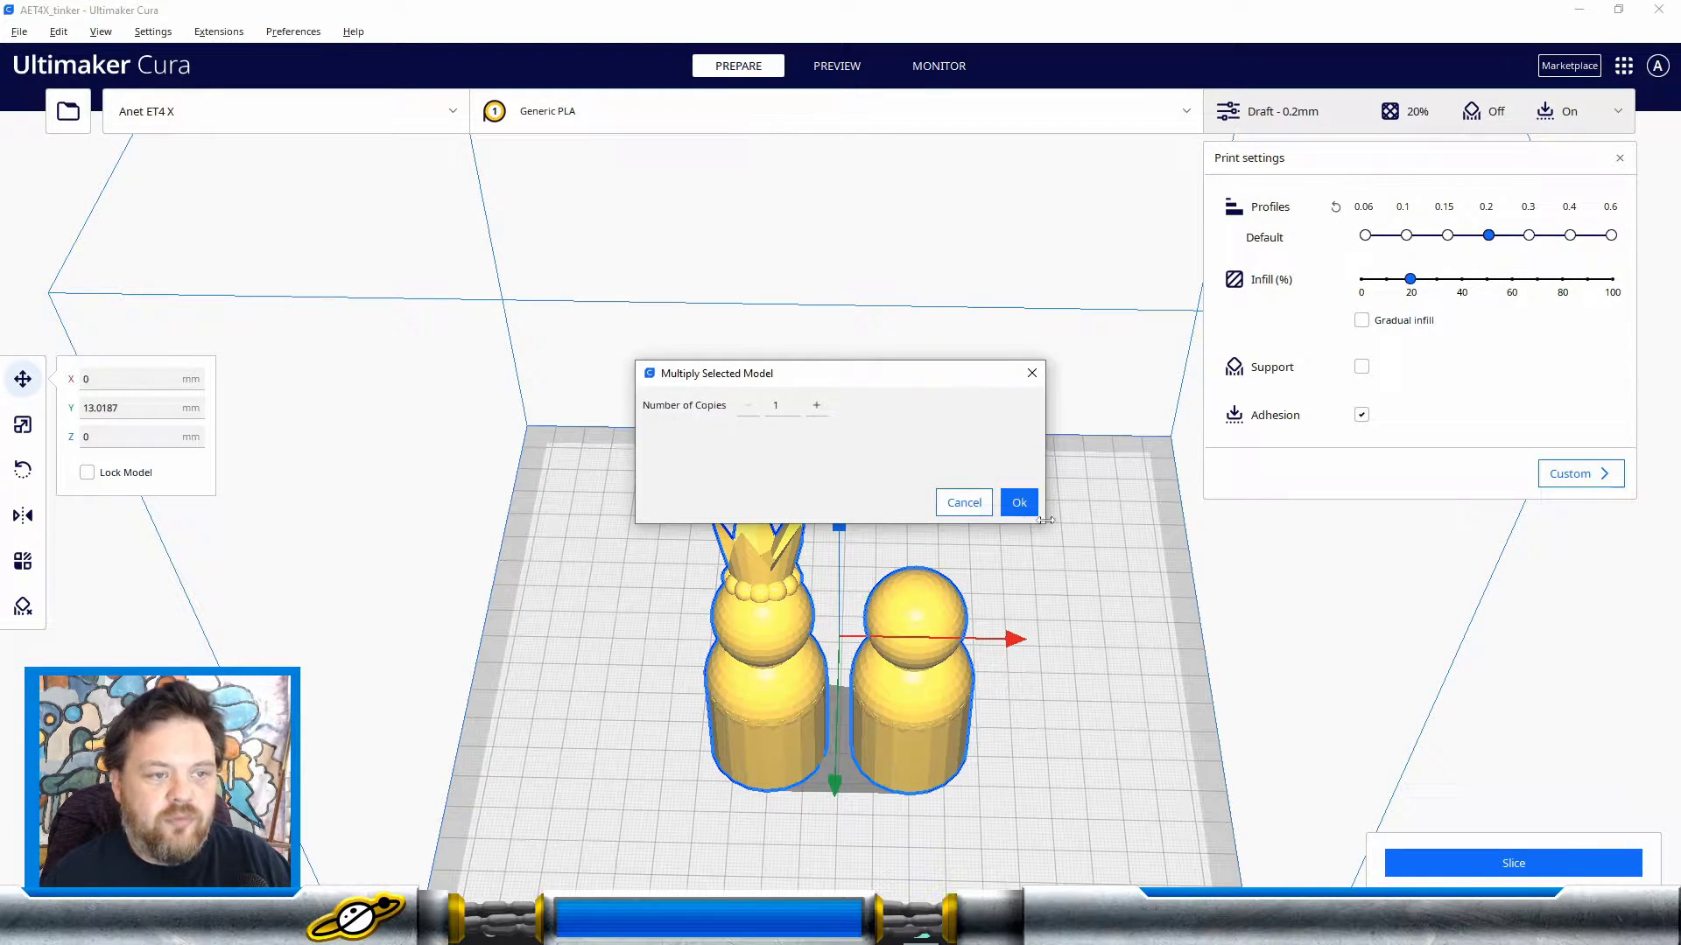
left_click(1019, 501)
left_click(1132, 649)
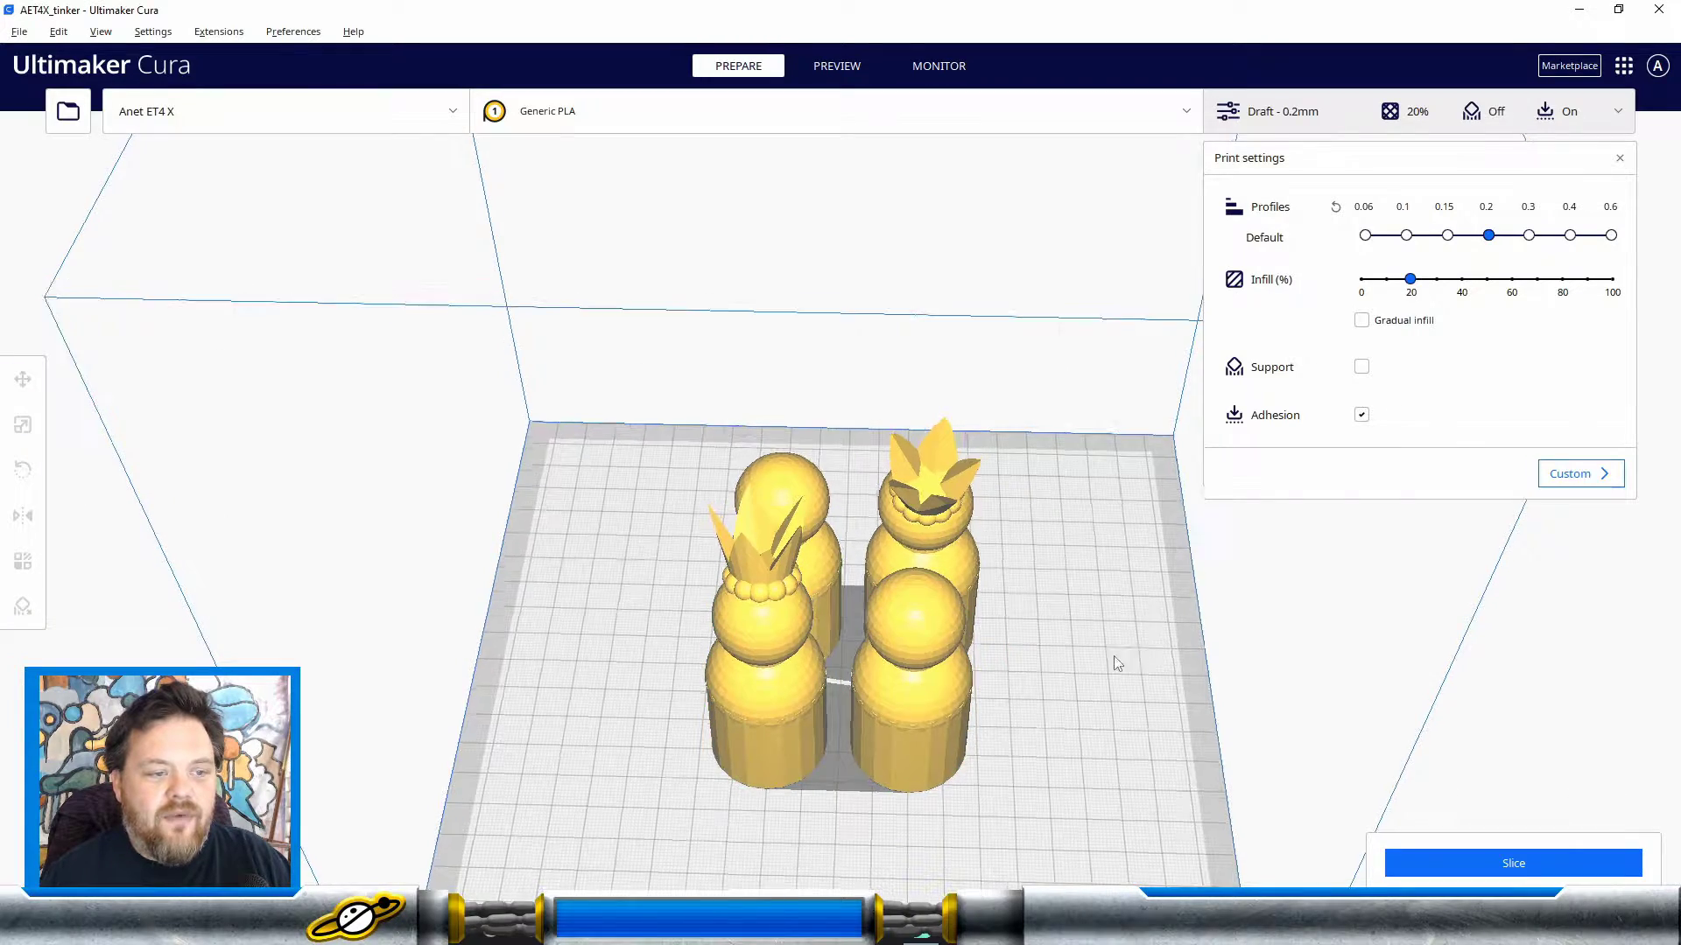
right_click_drag(1111, 660, 753, 701)
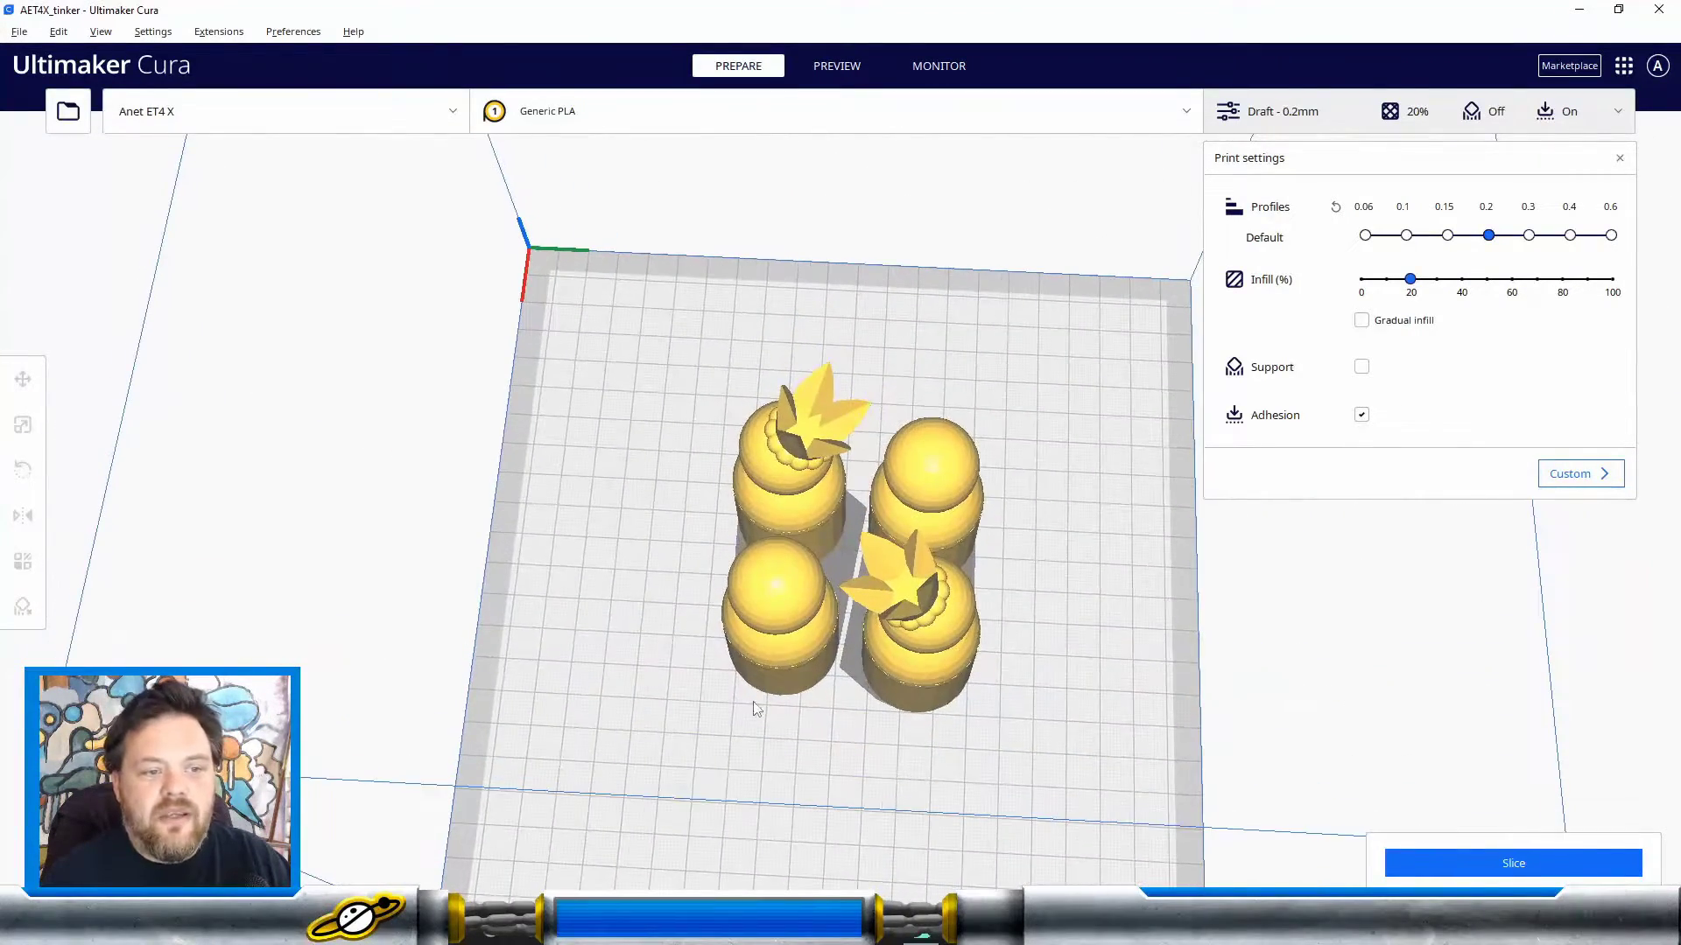
Step: Select one pair of figures, show its per-model settings, and clear the selection
left_click(906, 592)
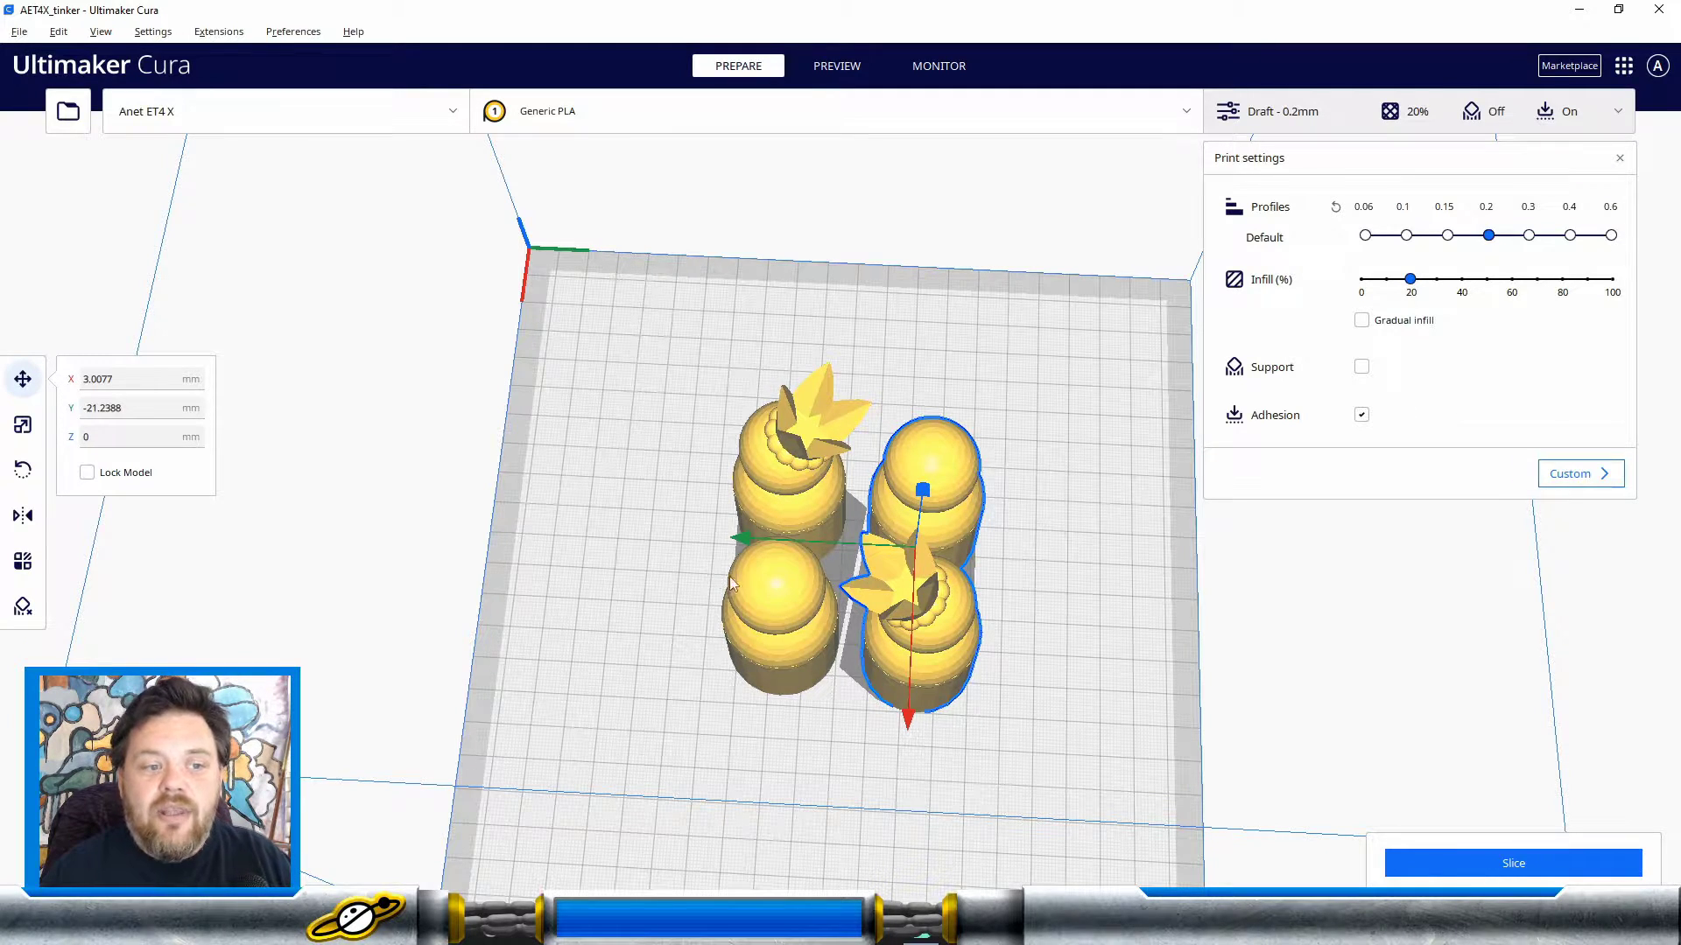
left_click(22, 561)
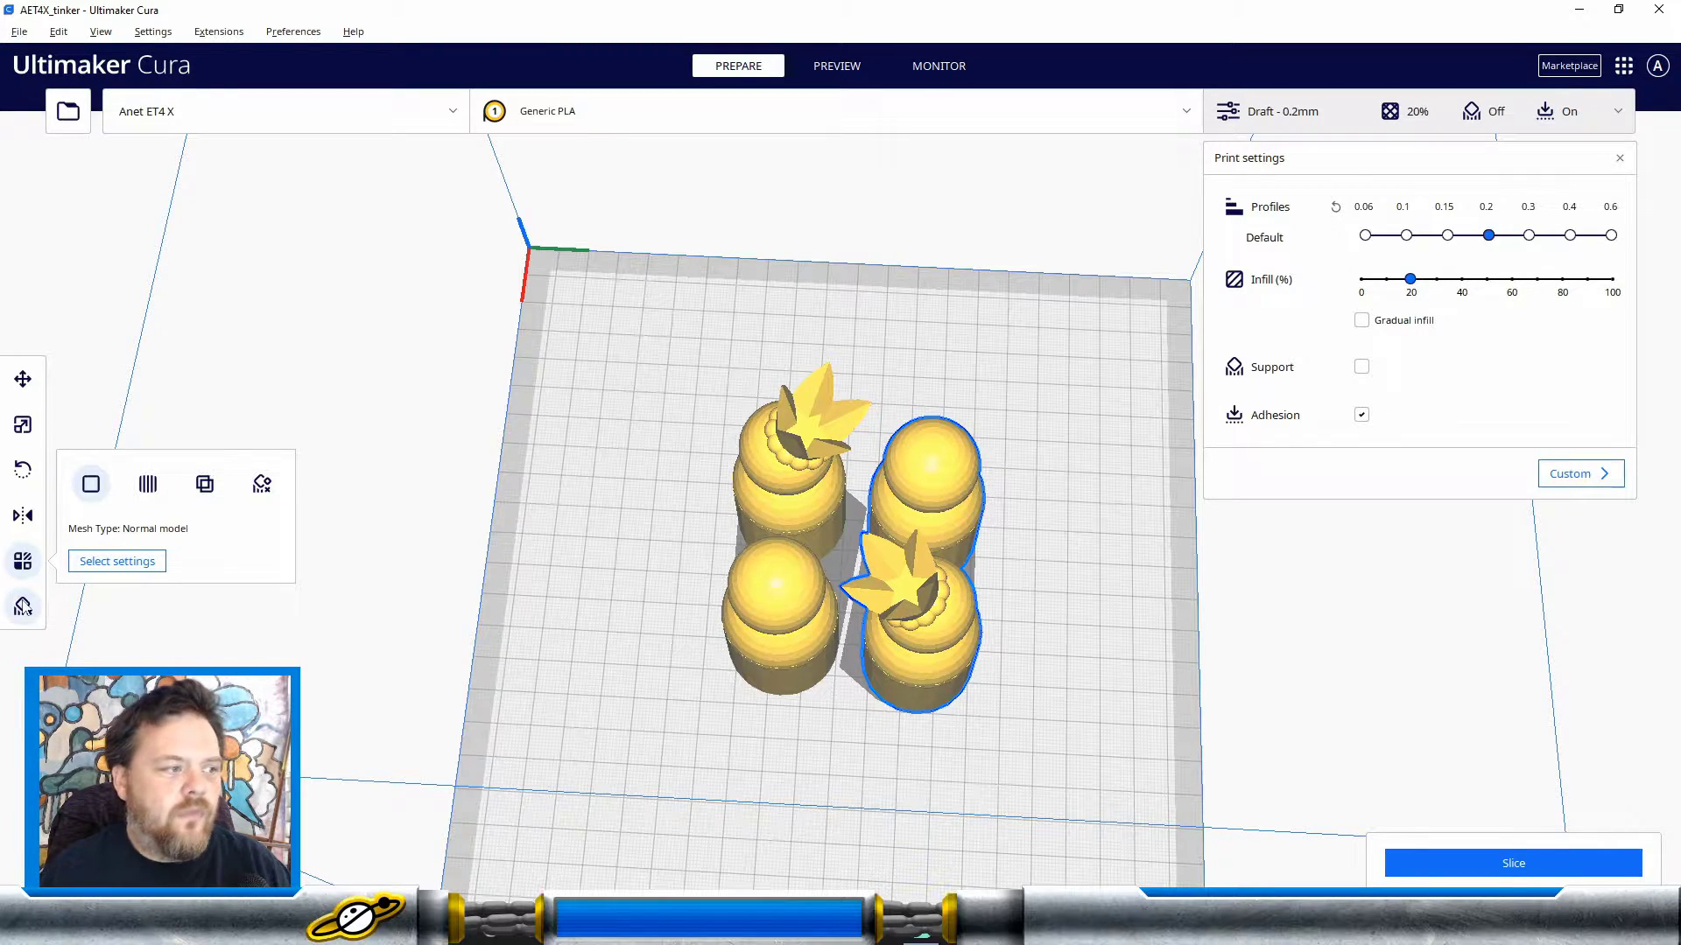
left_click(465, 575)
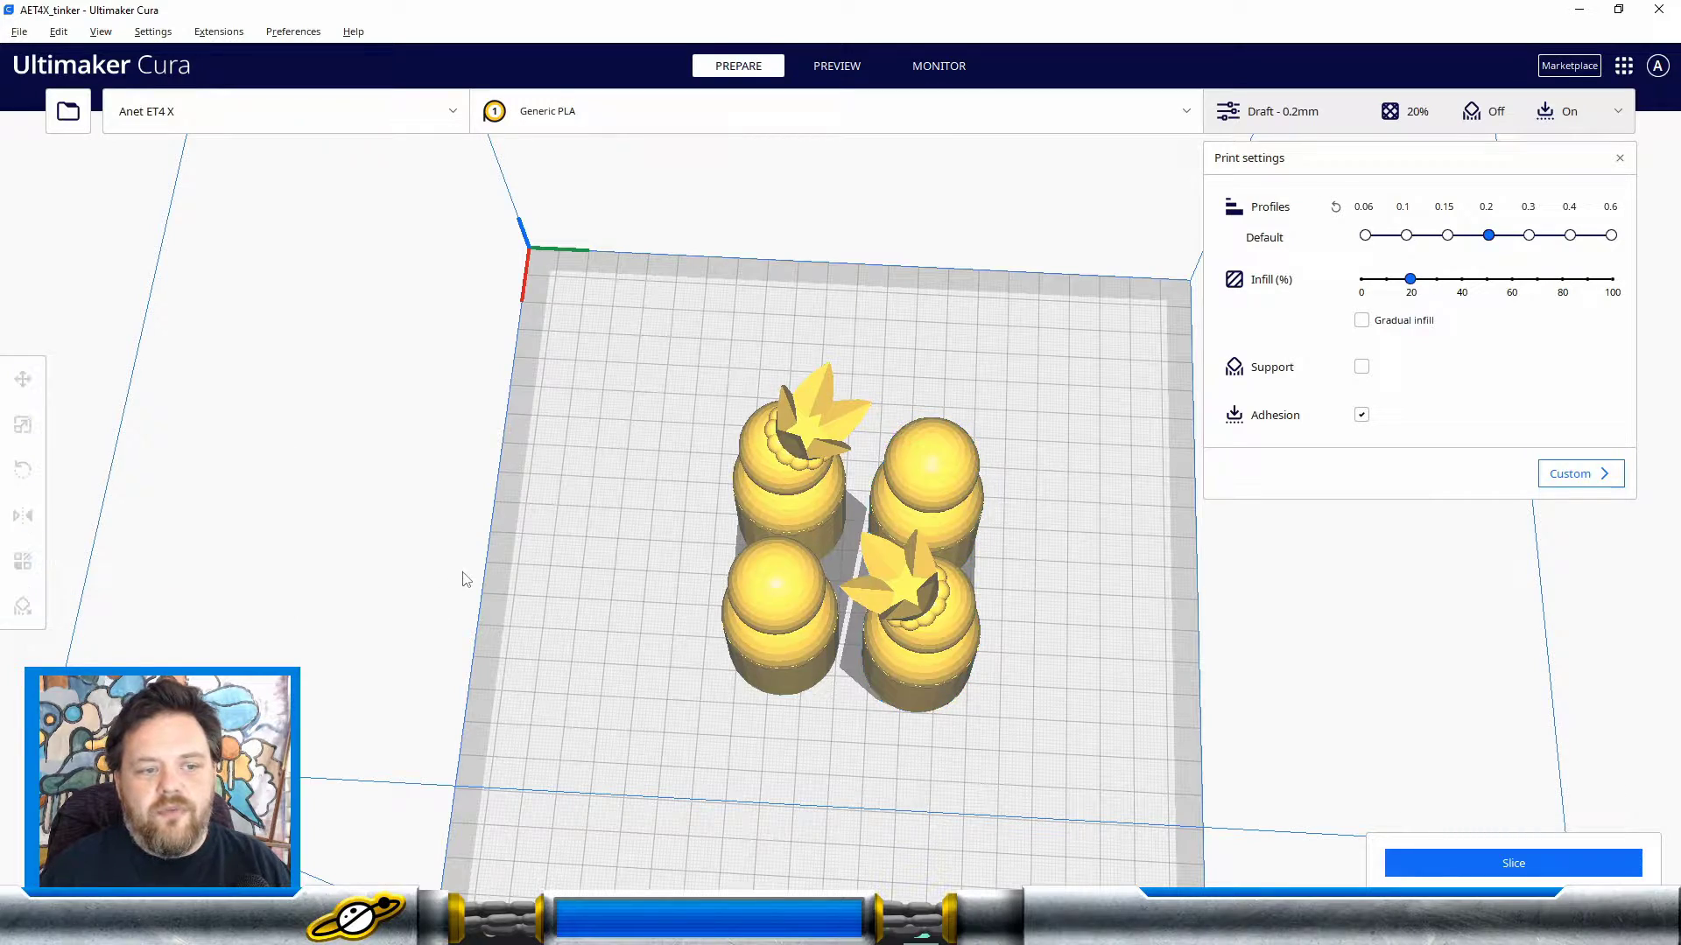
Step: Delete the duplicated pair of figures at the back of the build plate
right_click_drag(612, 619, 1017, 549)
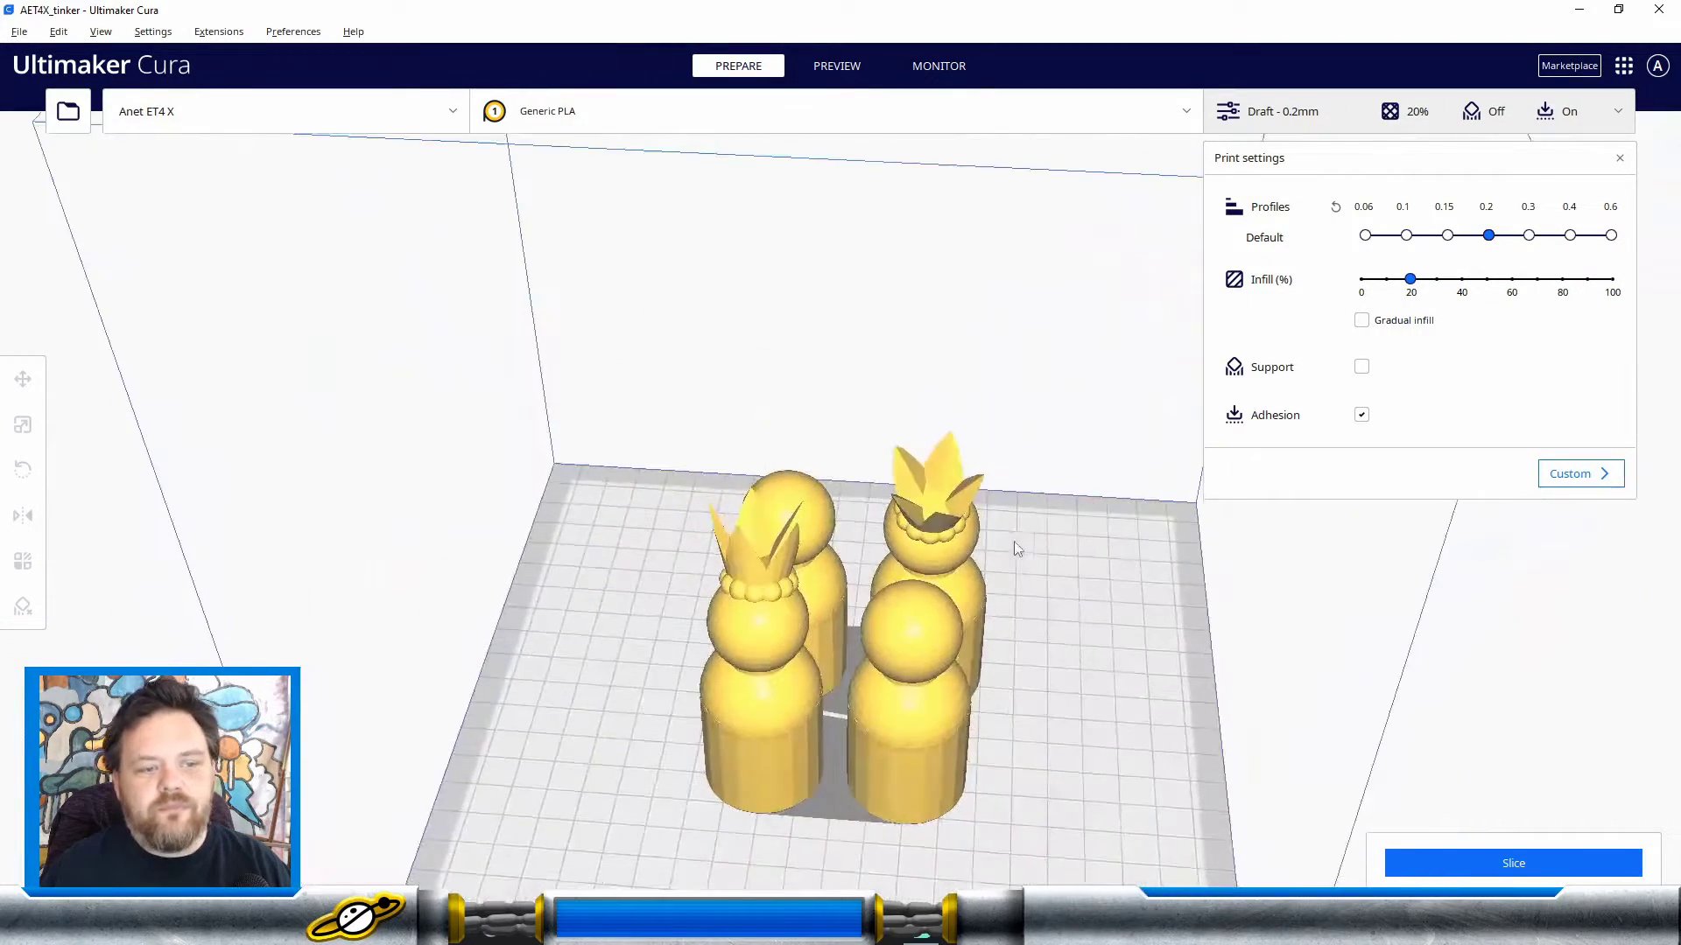
left_click(966, 544)
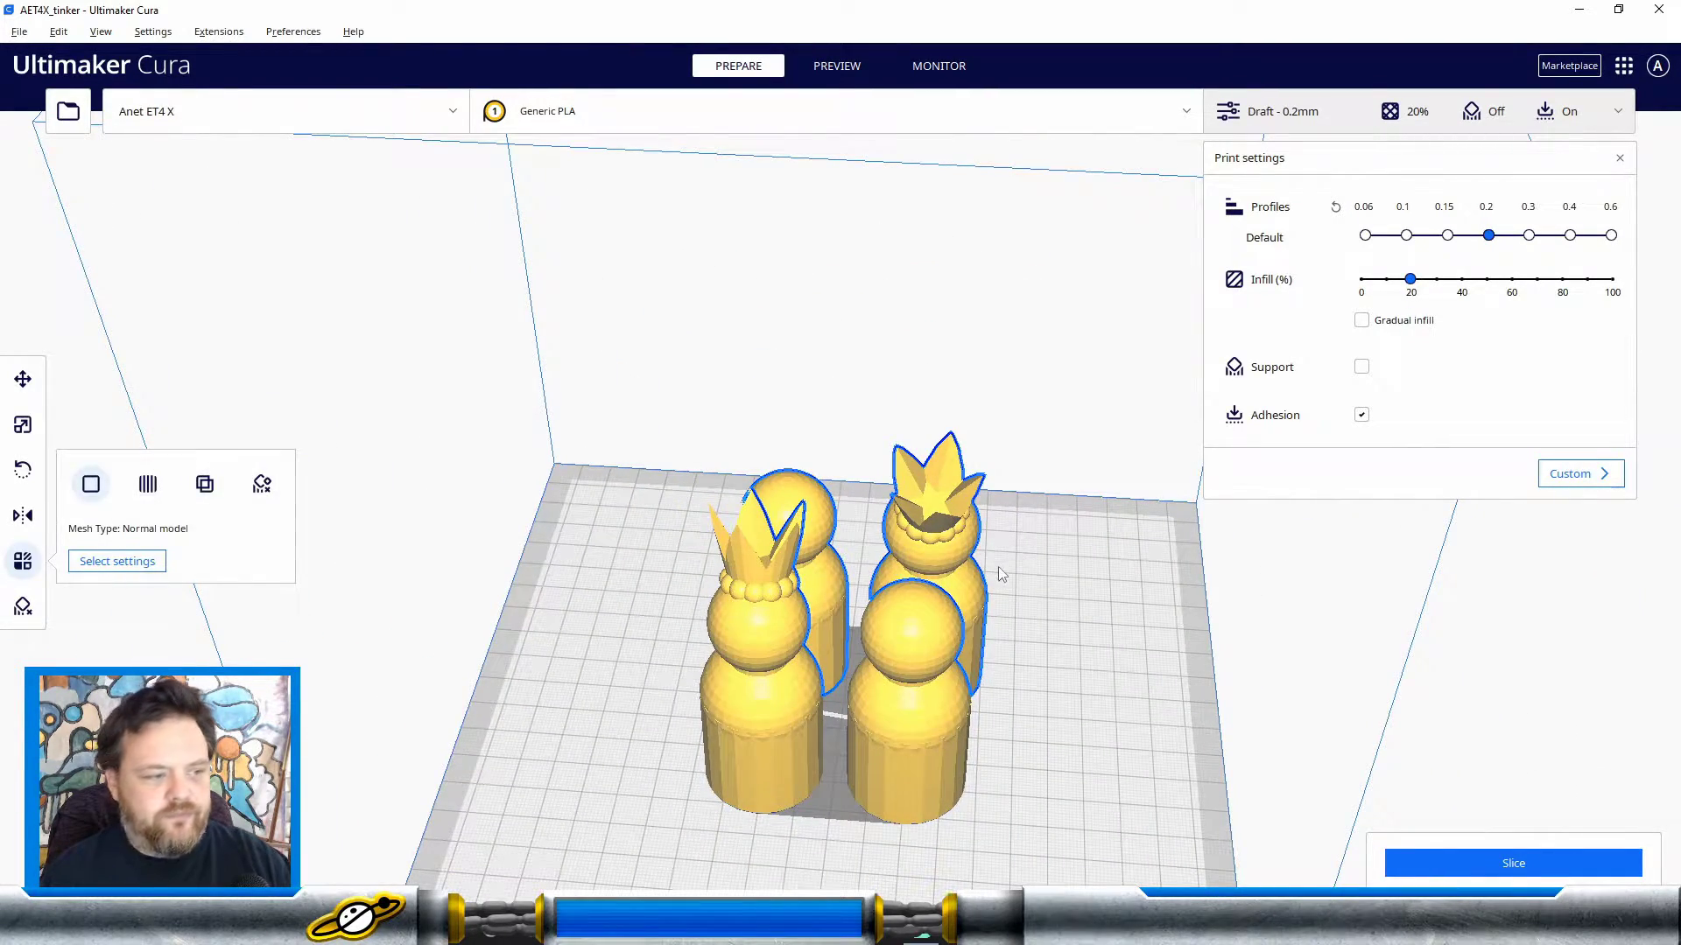
key("Delete")
Step: Examine the remaining pair of figures from low angles, focusing on the overhangs under the heads and the crown's beads
left_click(743, 673)
right_click_drag(1136, 700, 1204, 547)
right_click_drag(421, 719, 1143, 776)
scroll(1022, 822, "down", 2)
scroll(1021, 823, "up", 6)
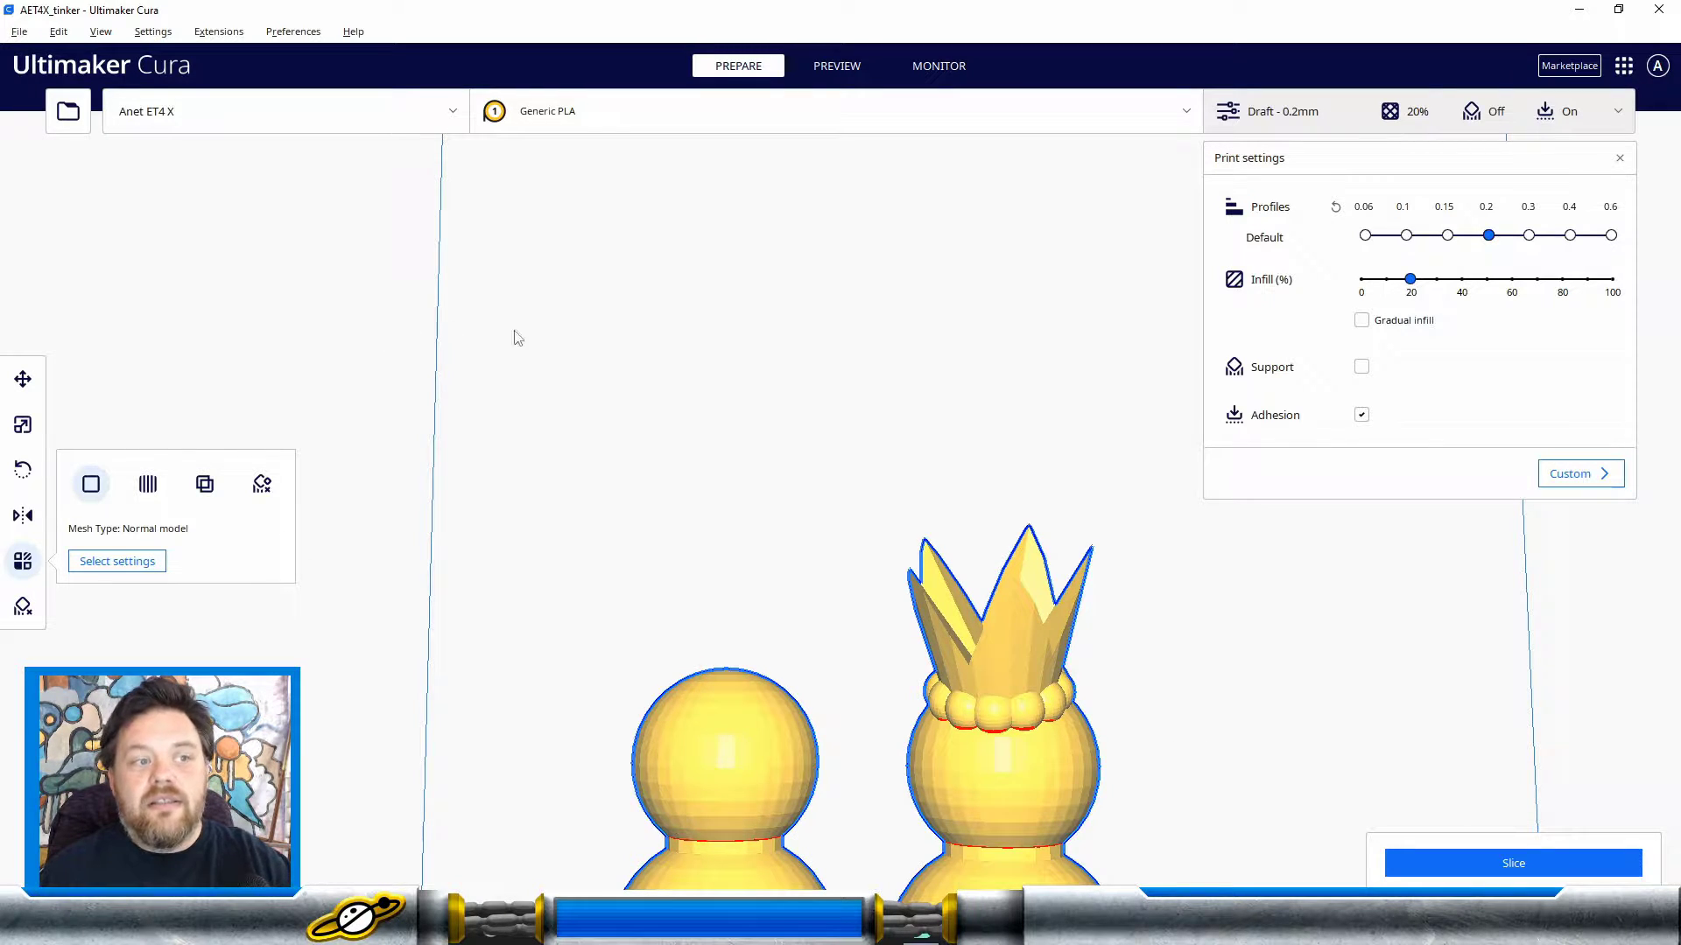
left_click(827, 432)
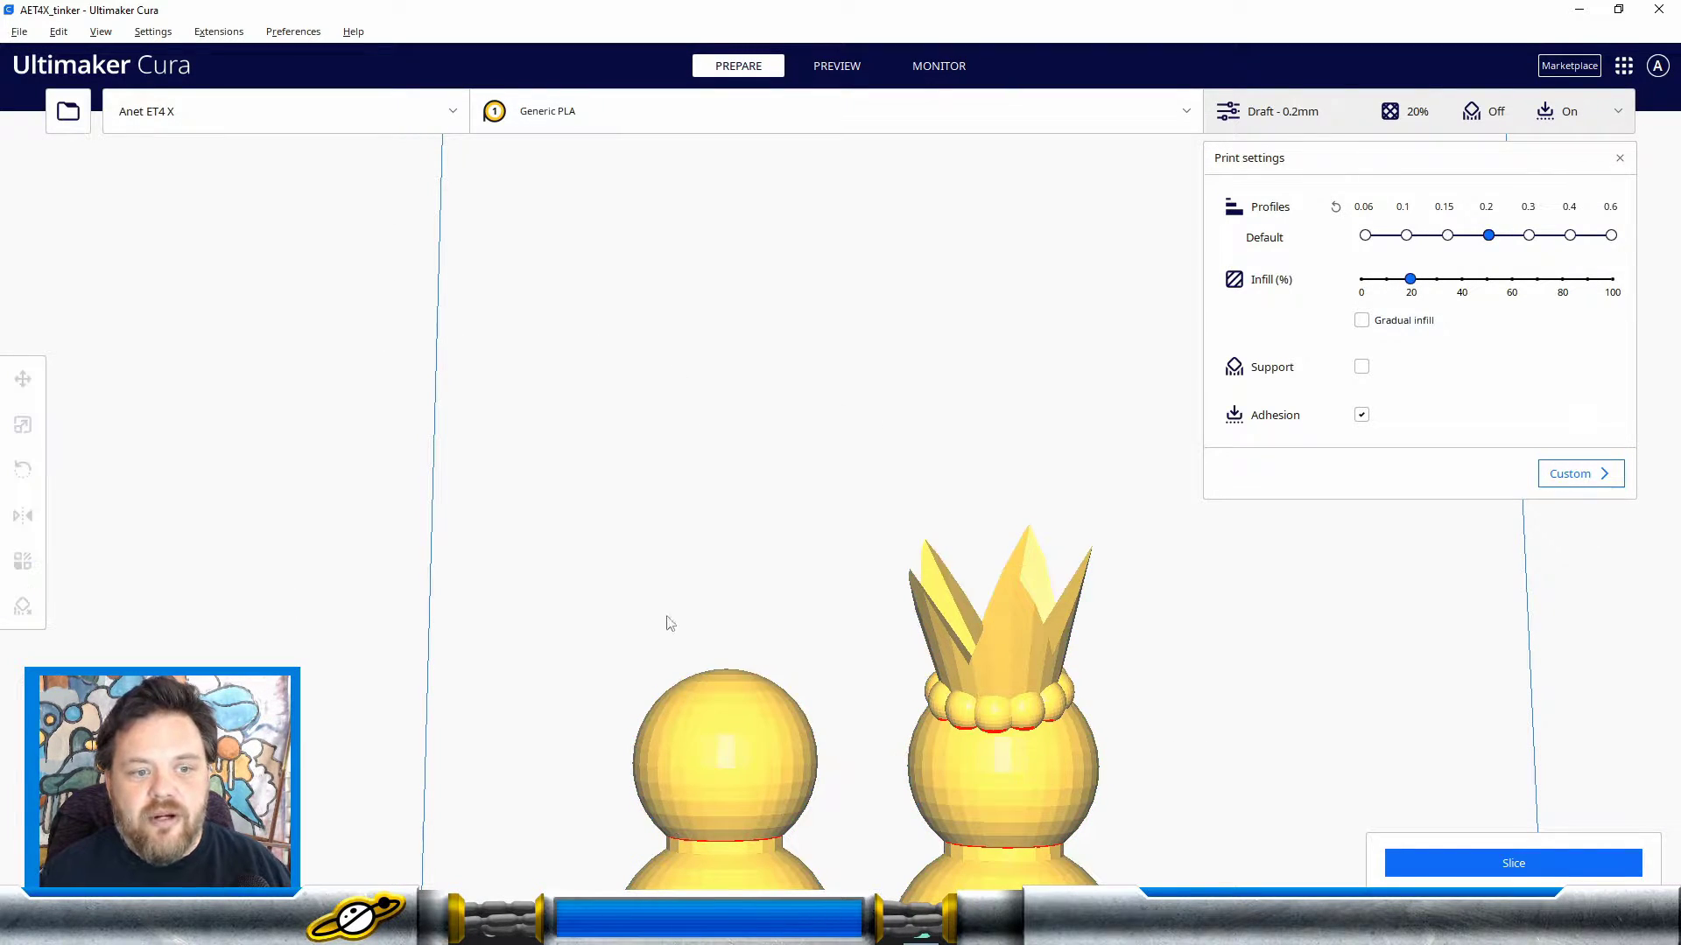
right_click_drag(792, 508, 829, 570)
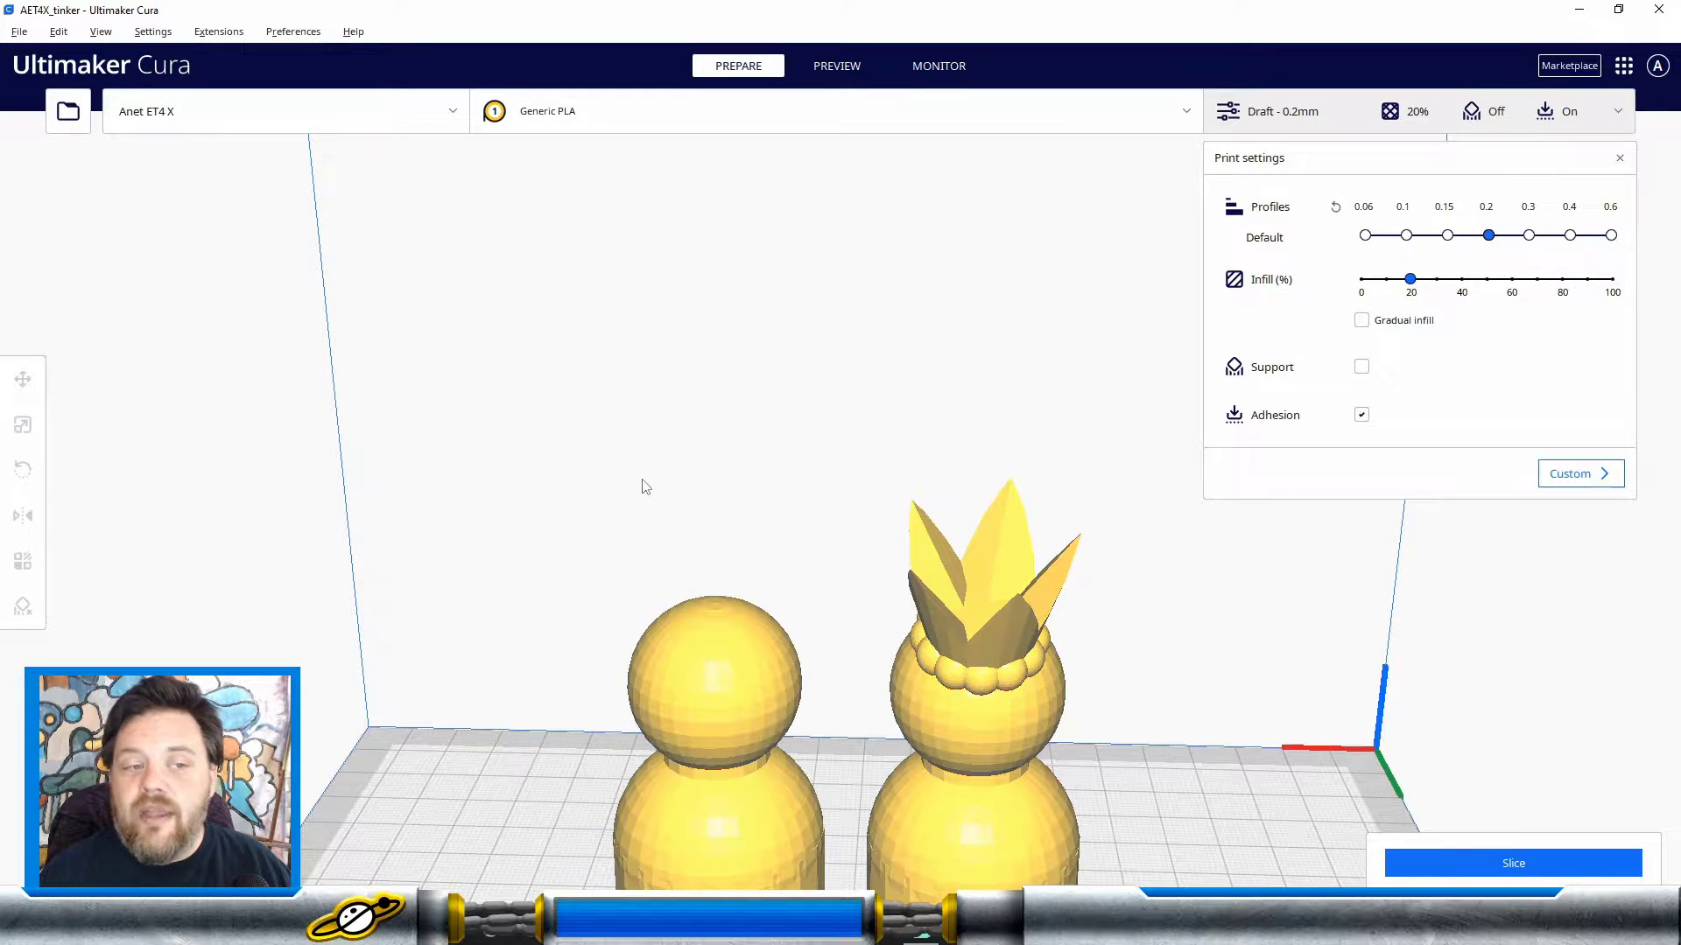
middle_click_drag(641, 477, 660, 249)
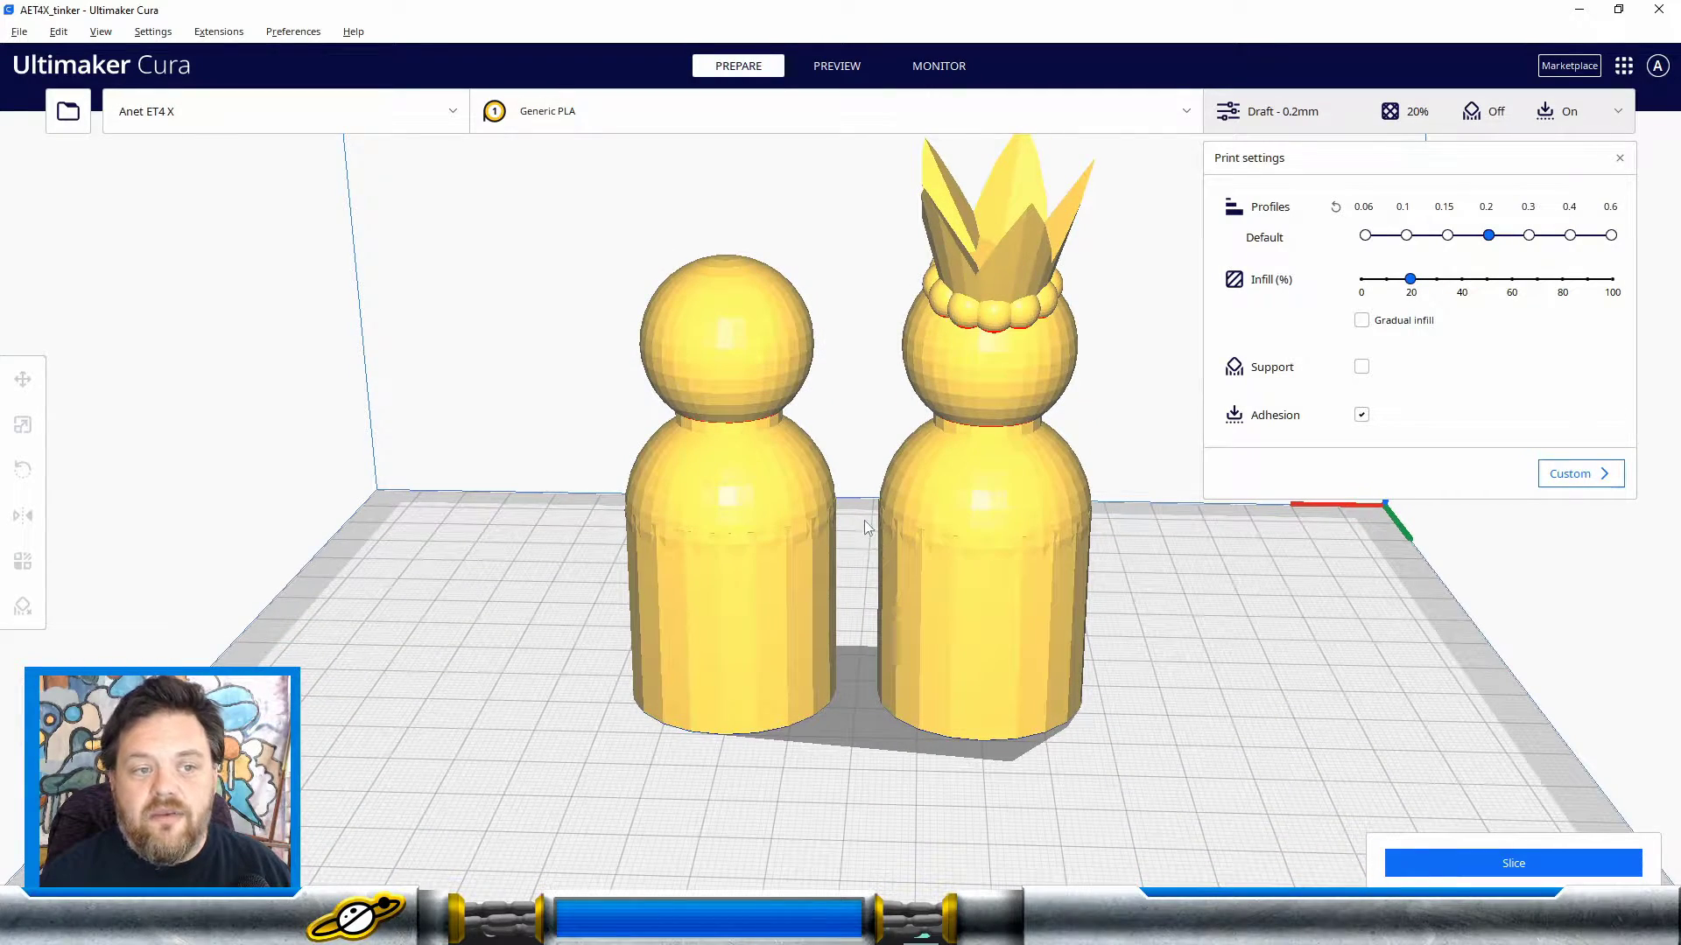
scroll(864, 519, "up", 3)
scroll(866, 522, "down", 1)
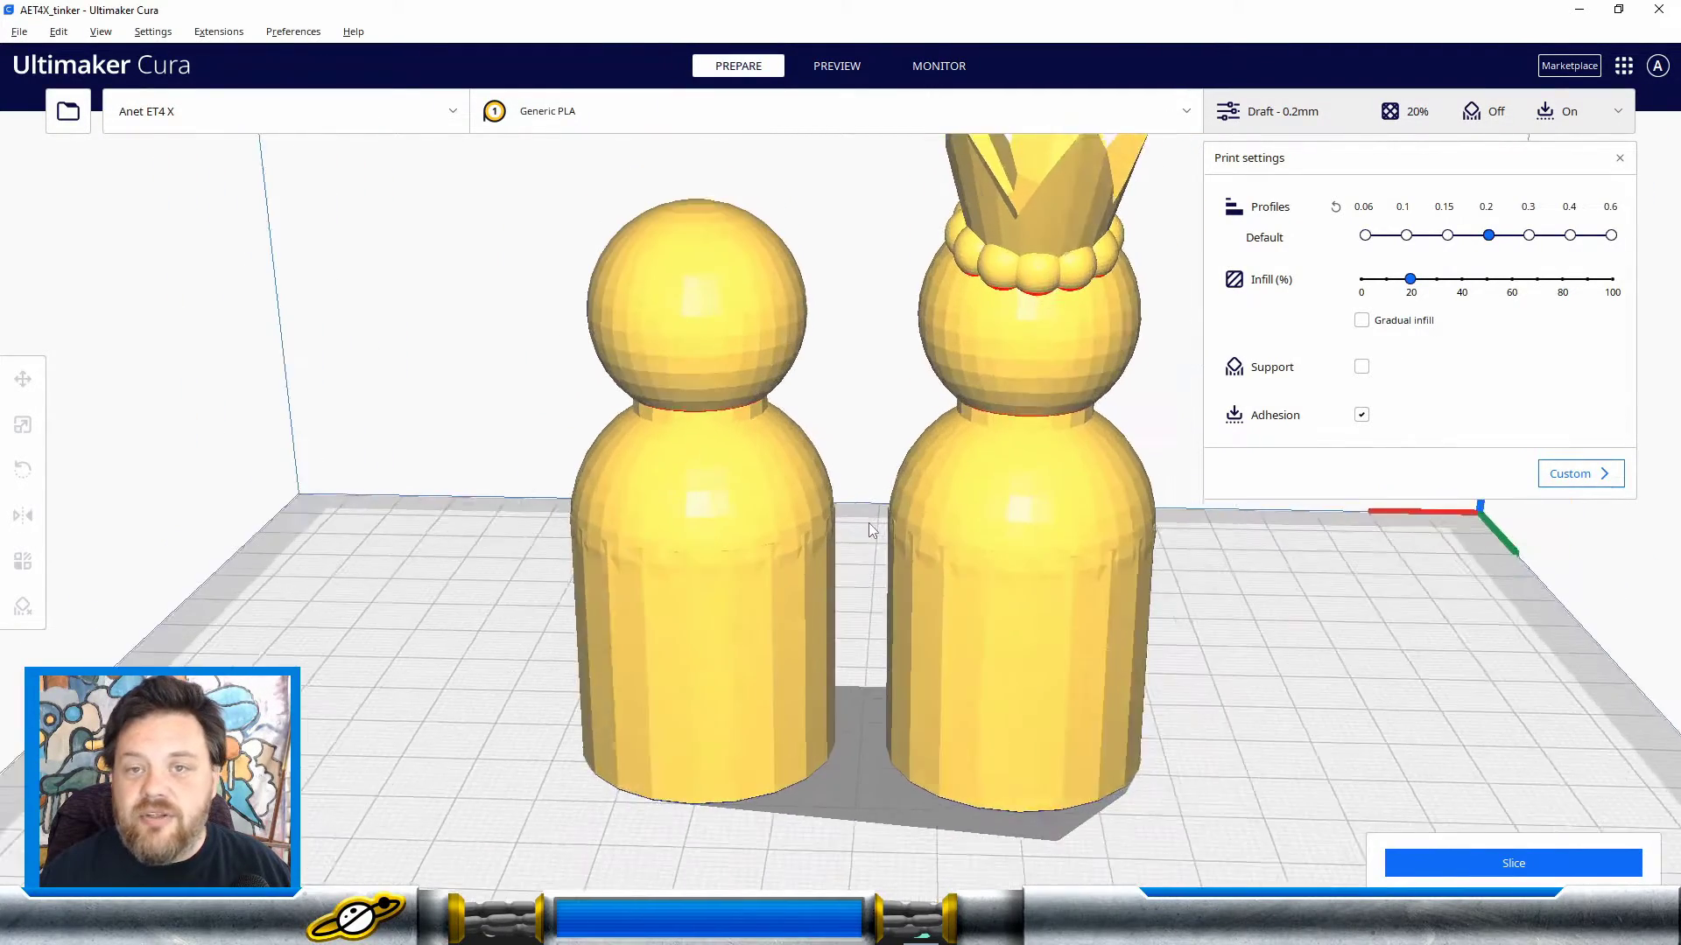
scroll(869, 527, "up", 2)
scroll(869, 529, "down", 1)
right_click_drag(926, 365, 971, 307)
scroll(975, 310, "up", 2)
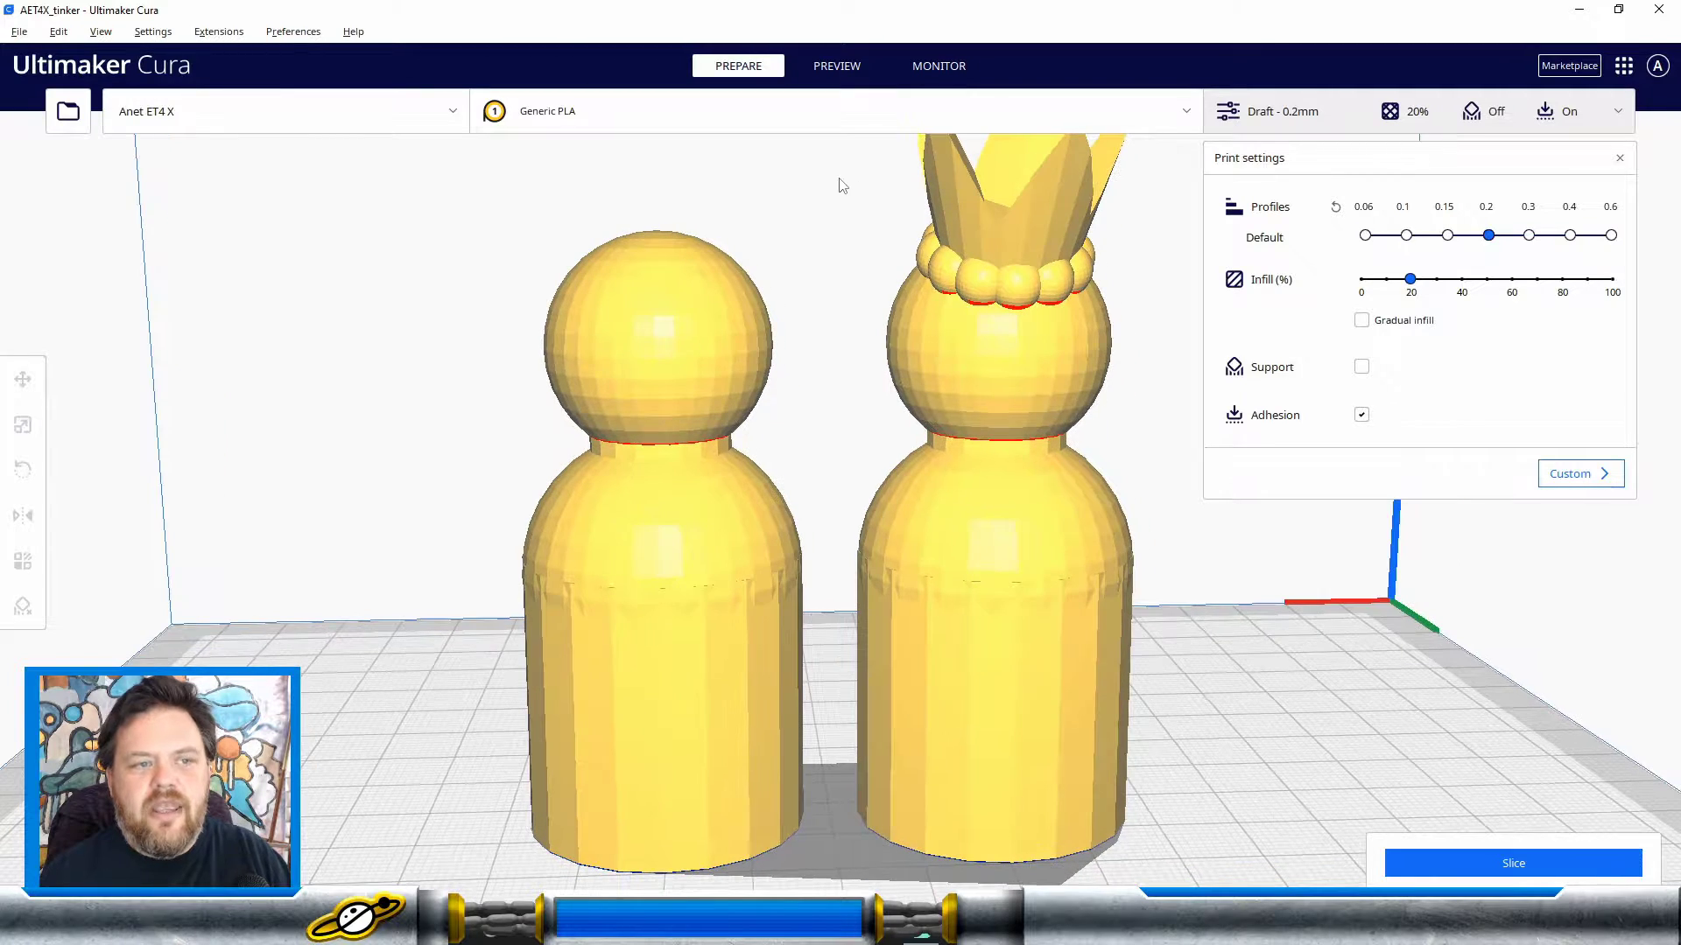
Step: Select all models and place two support blockers side by side on the front of the crowned figure's neck
key("ctrl+a")
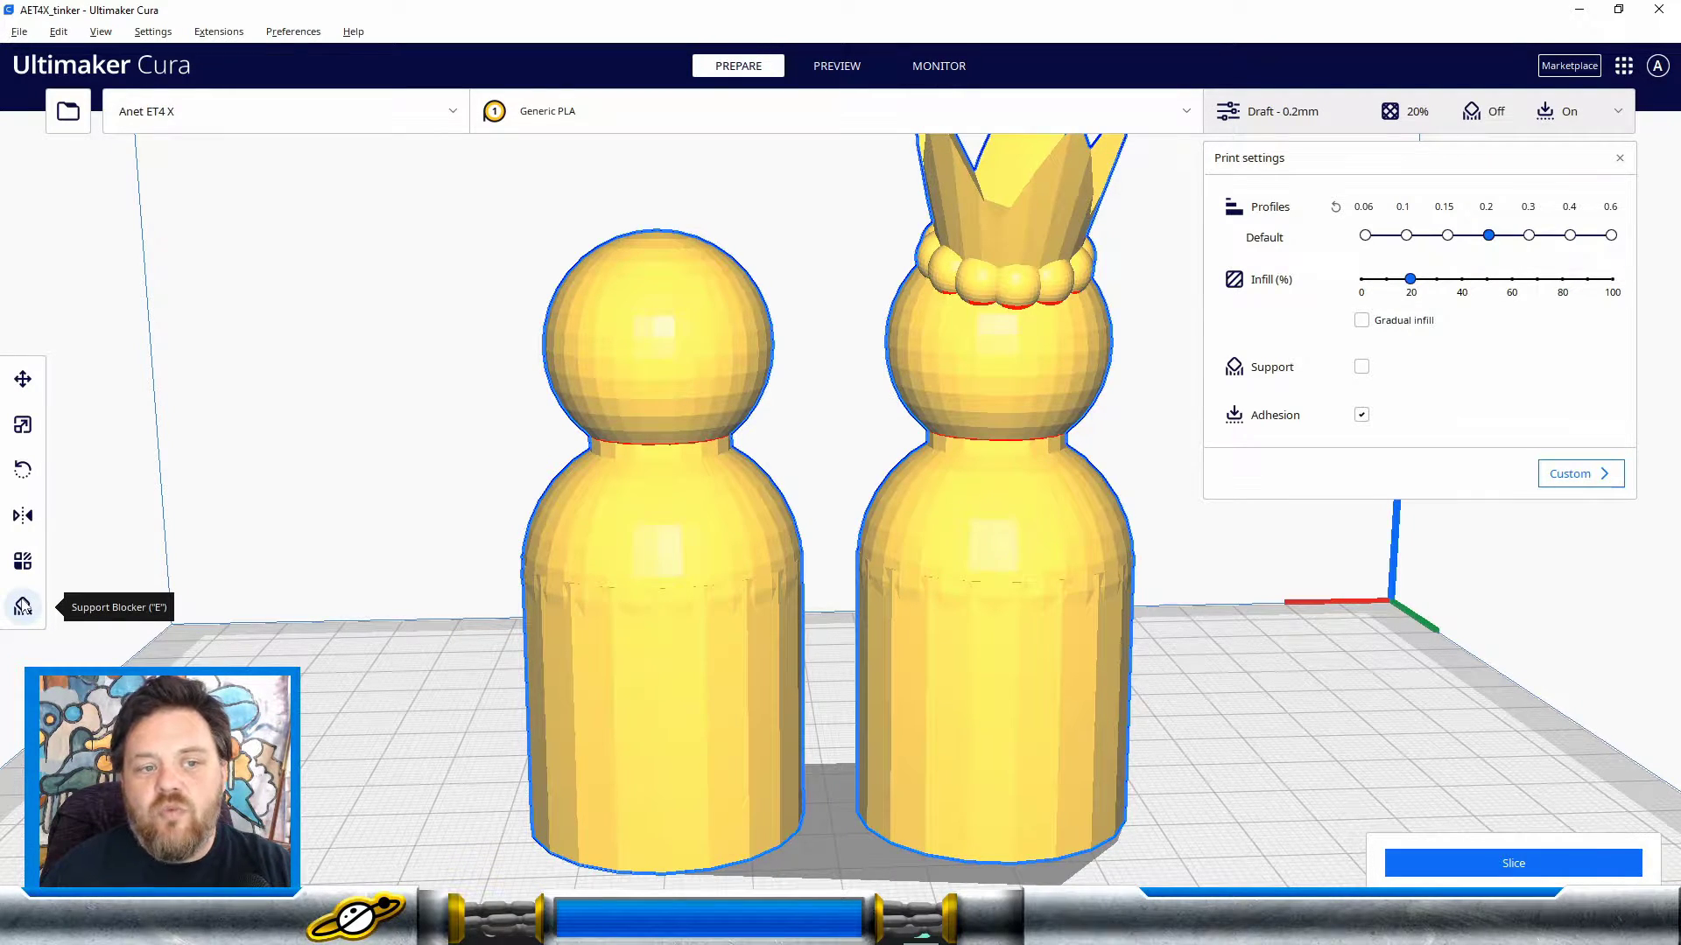
left_click(23, 607)
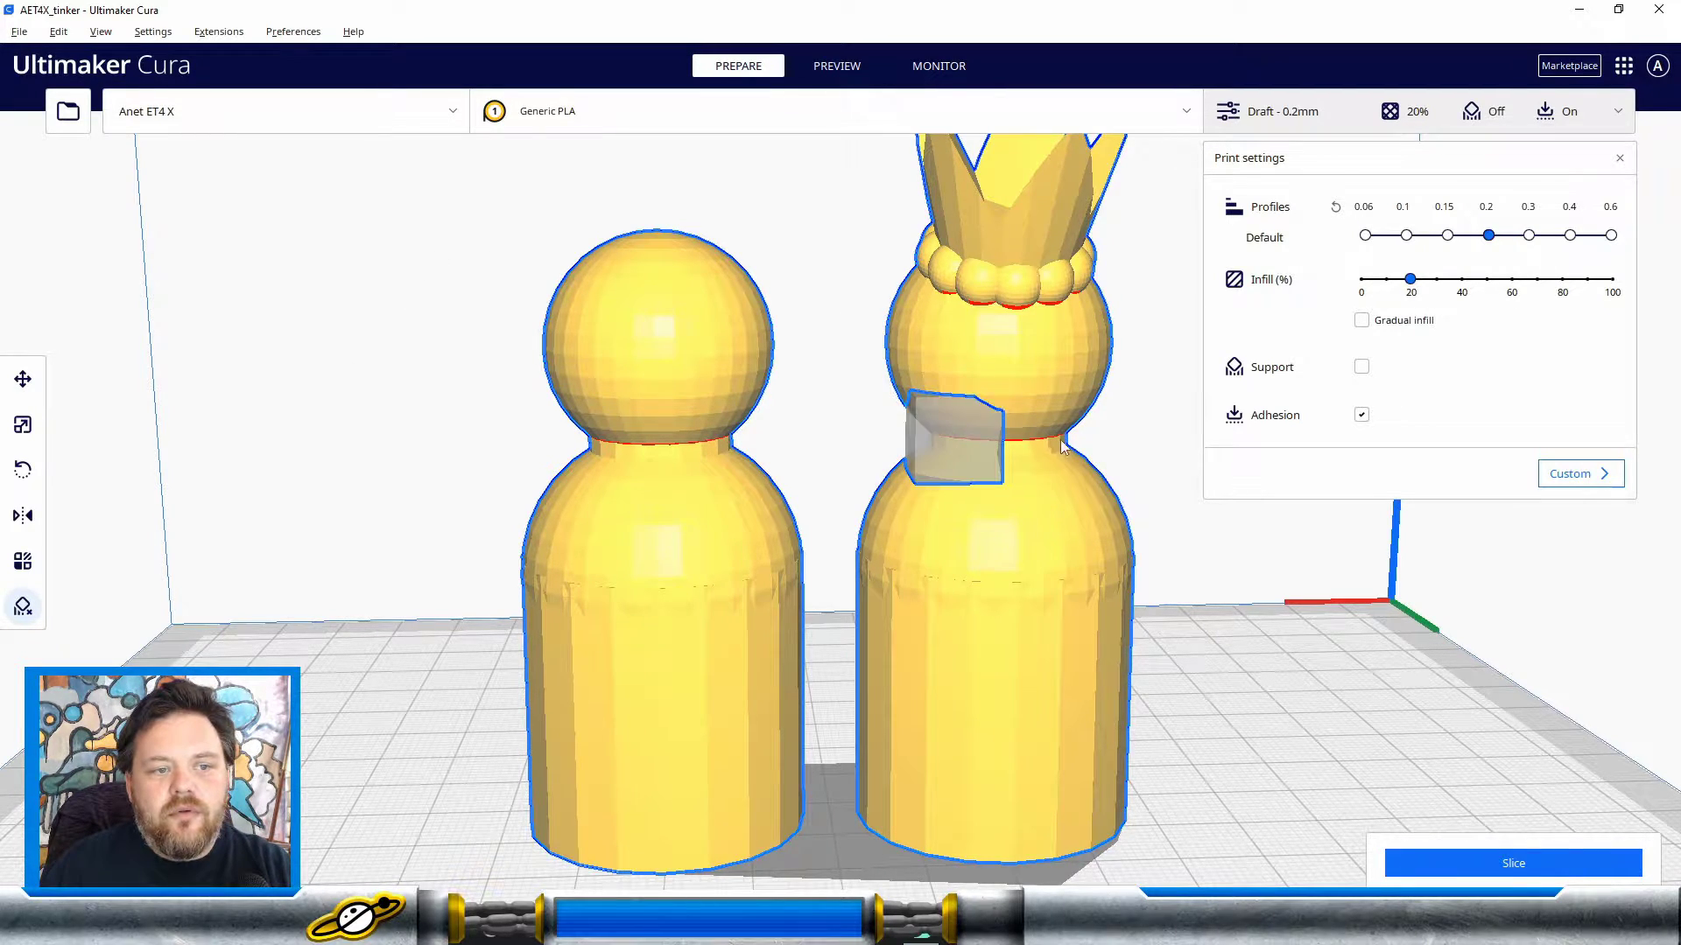
left_click(1021, 446)
left_click(1079, 439)
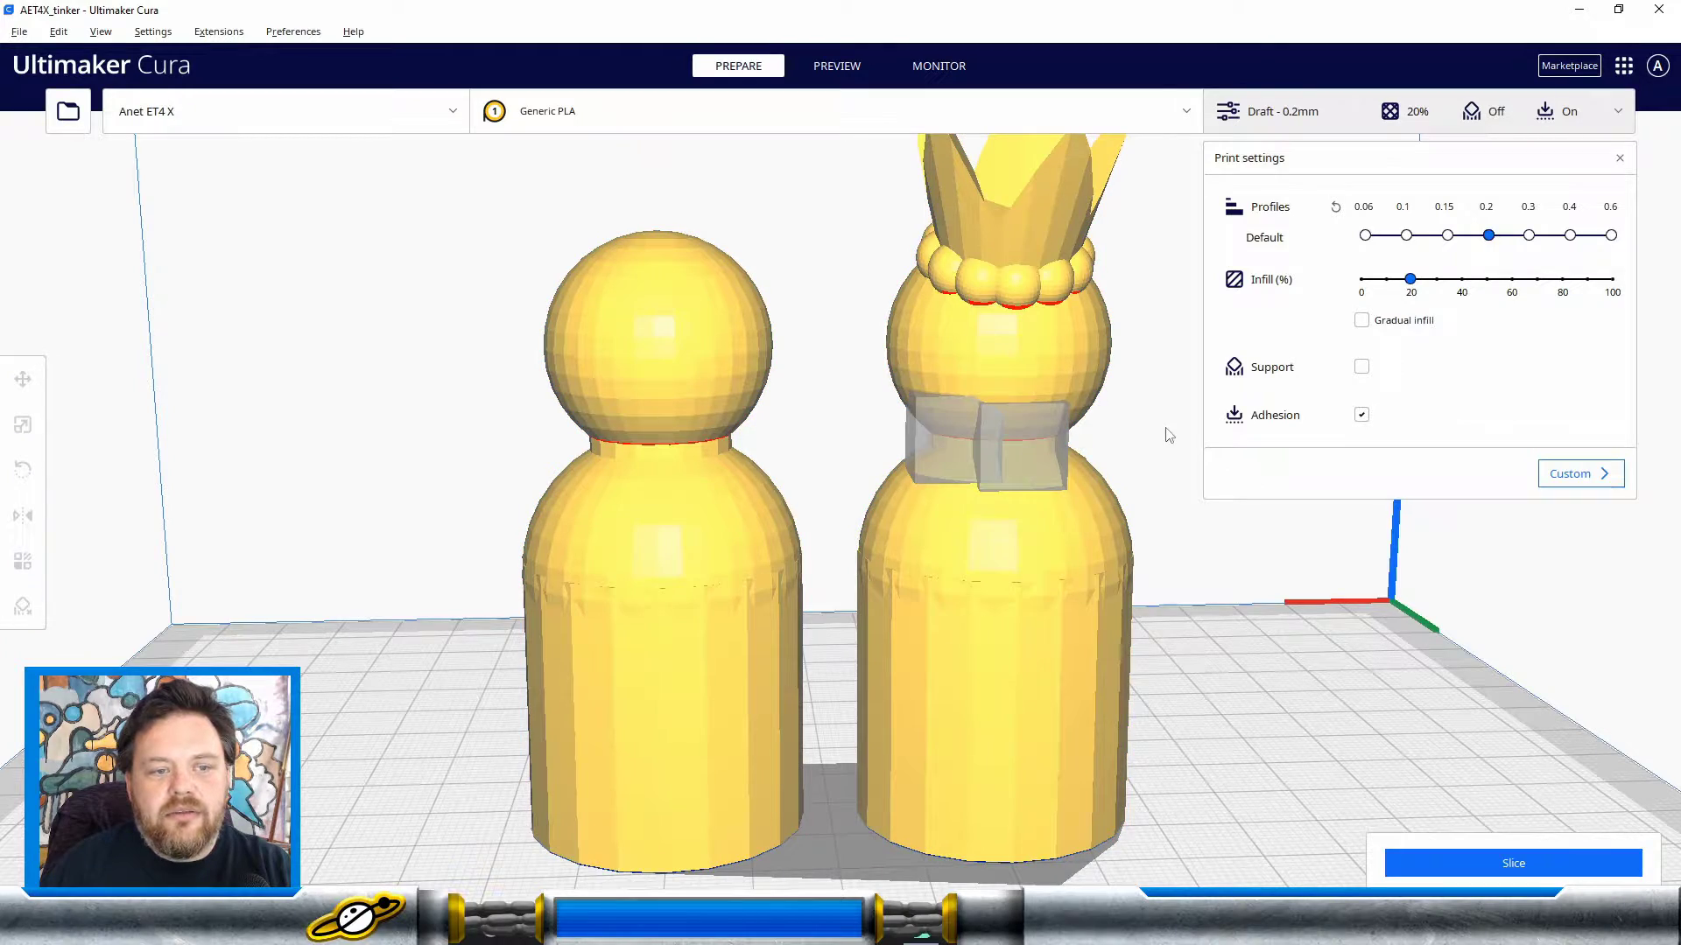
Step: Add two more support blockers along the side of the crowned figure's neck
right_click_drag(1168, 435, 686, 424)
left_click(1152, 525)
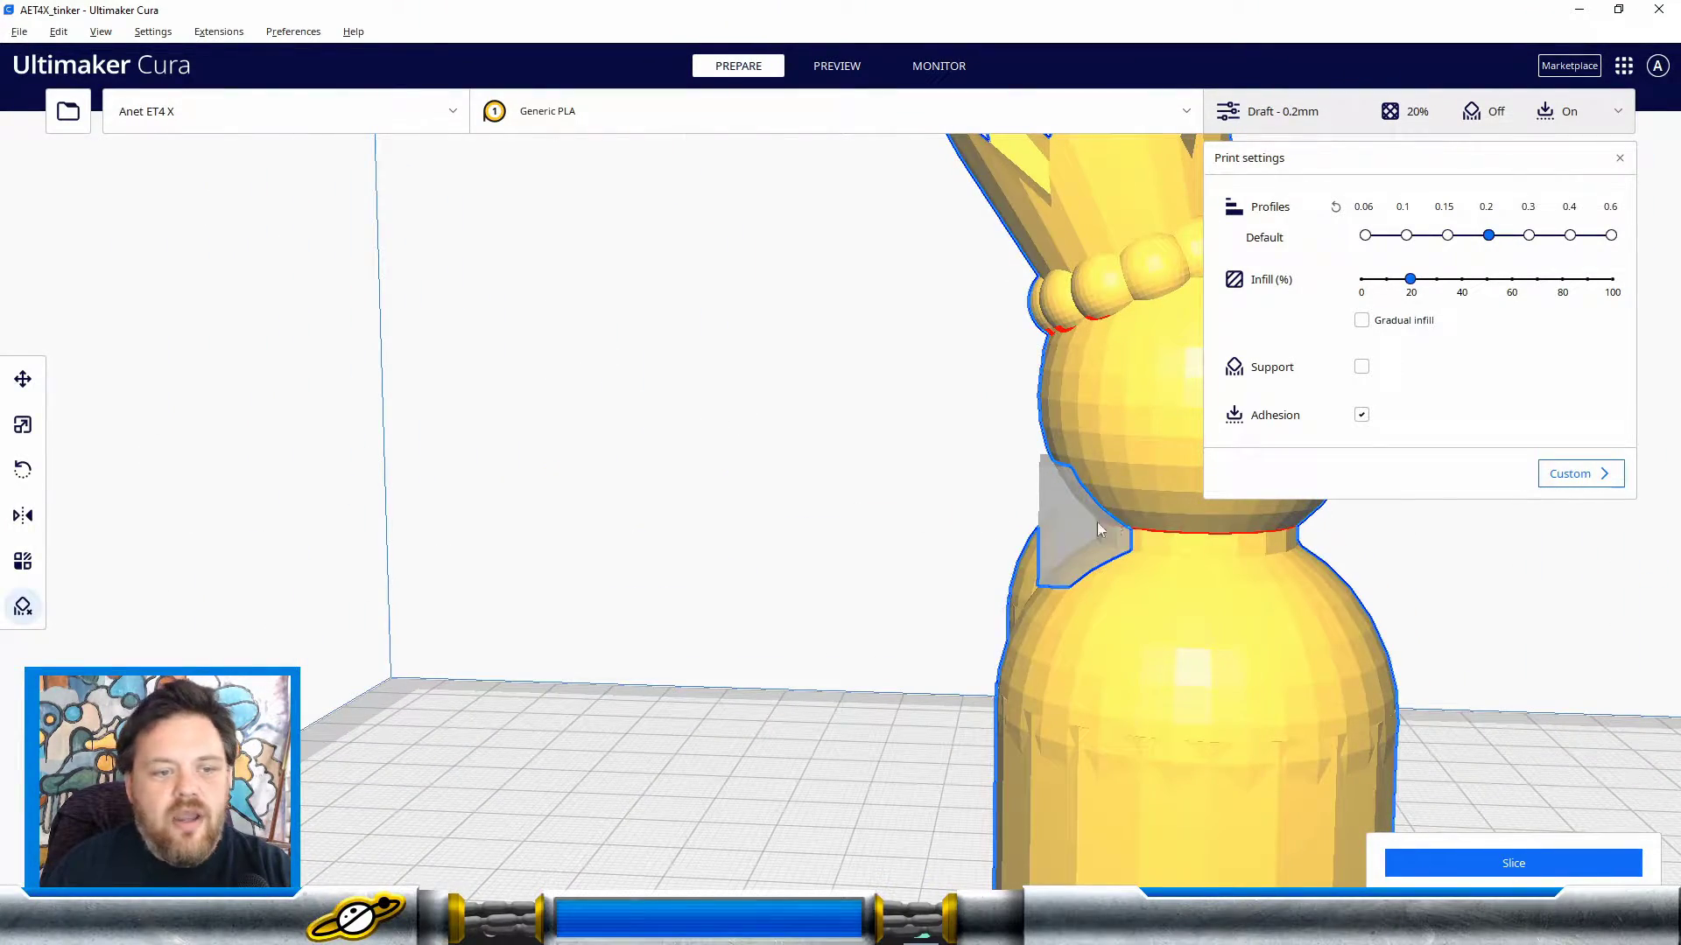
left_click(1129, 537)
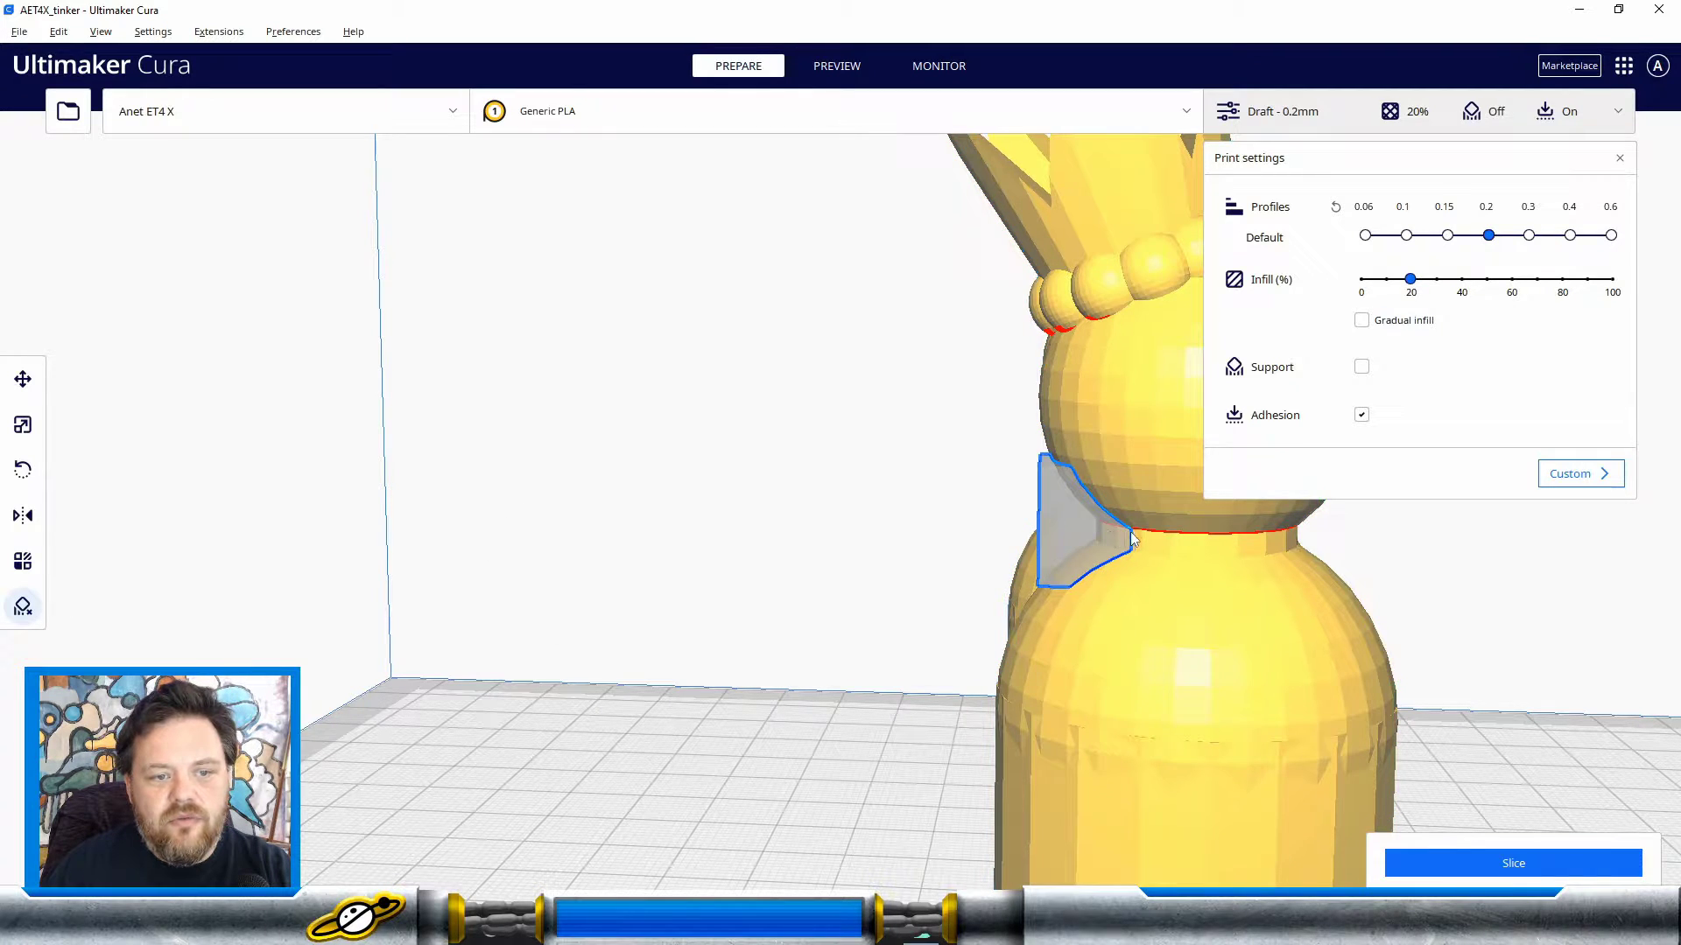
left_click(1138, 541)
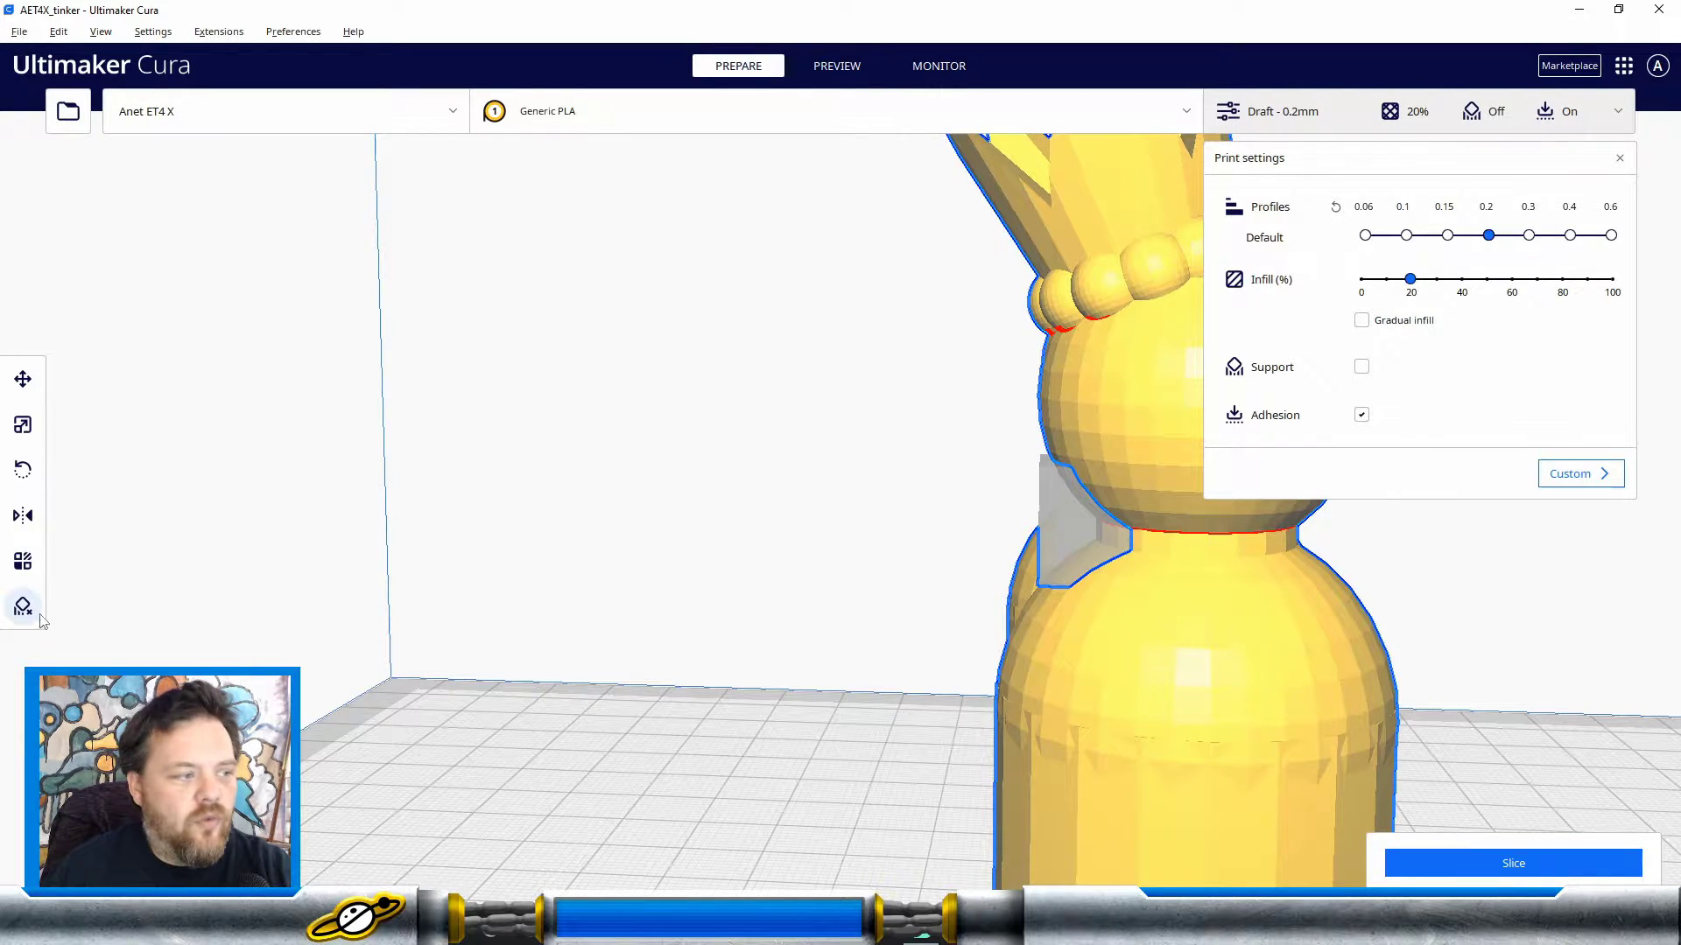
left_click(1151, 539)
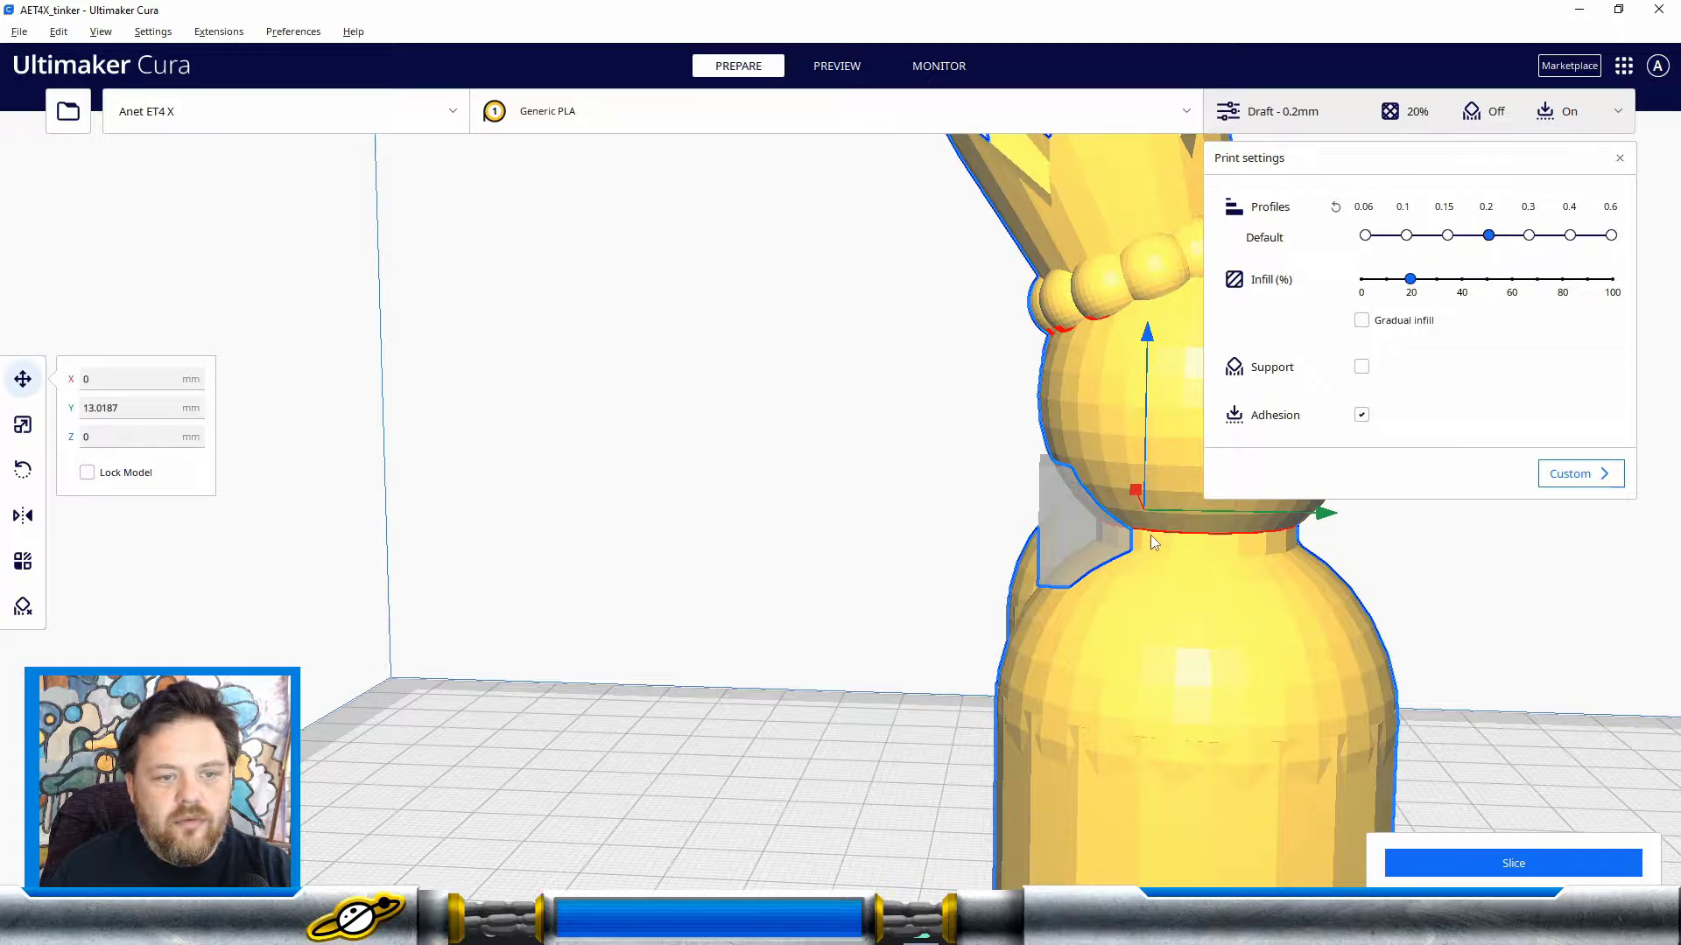
left_click(23, 606)
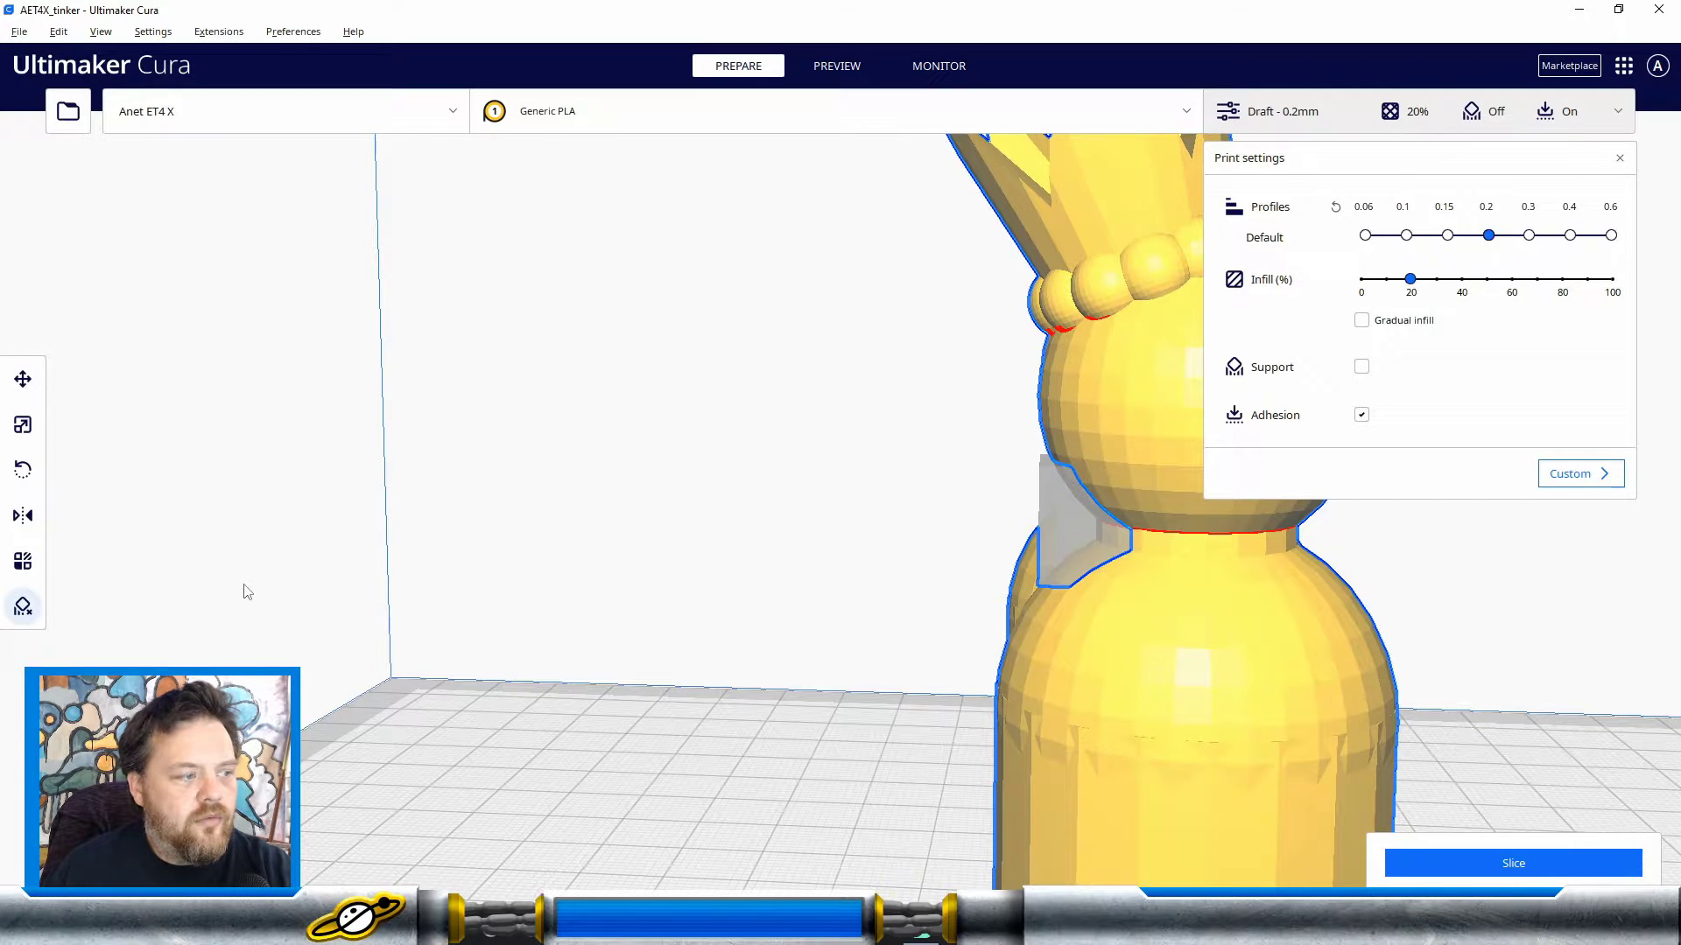
left_click(1143, 576)
left_click(1231, 537)
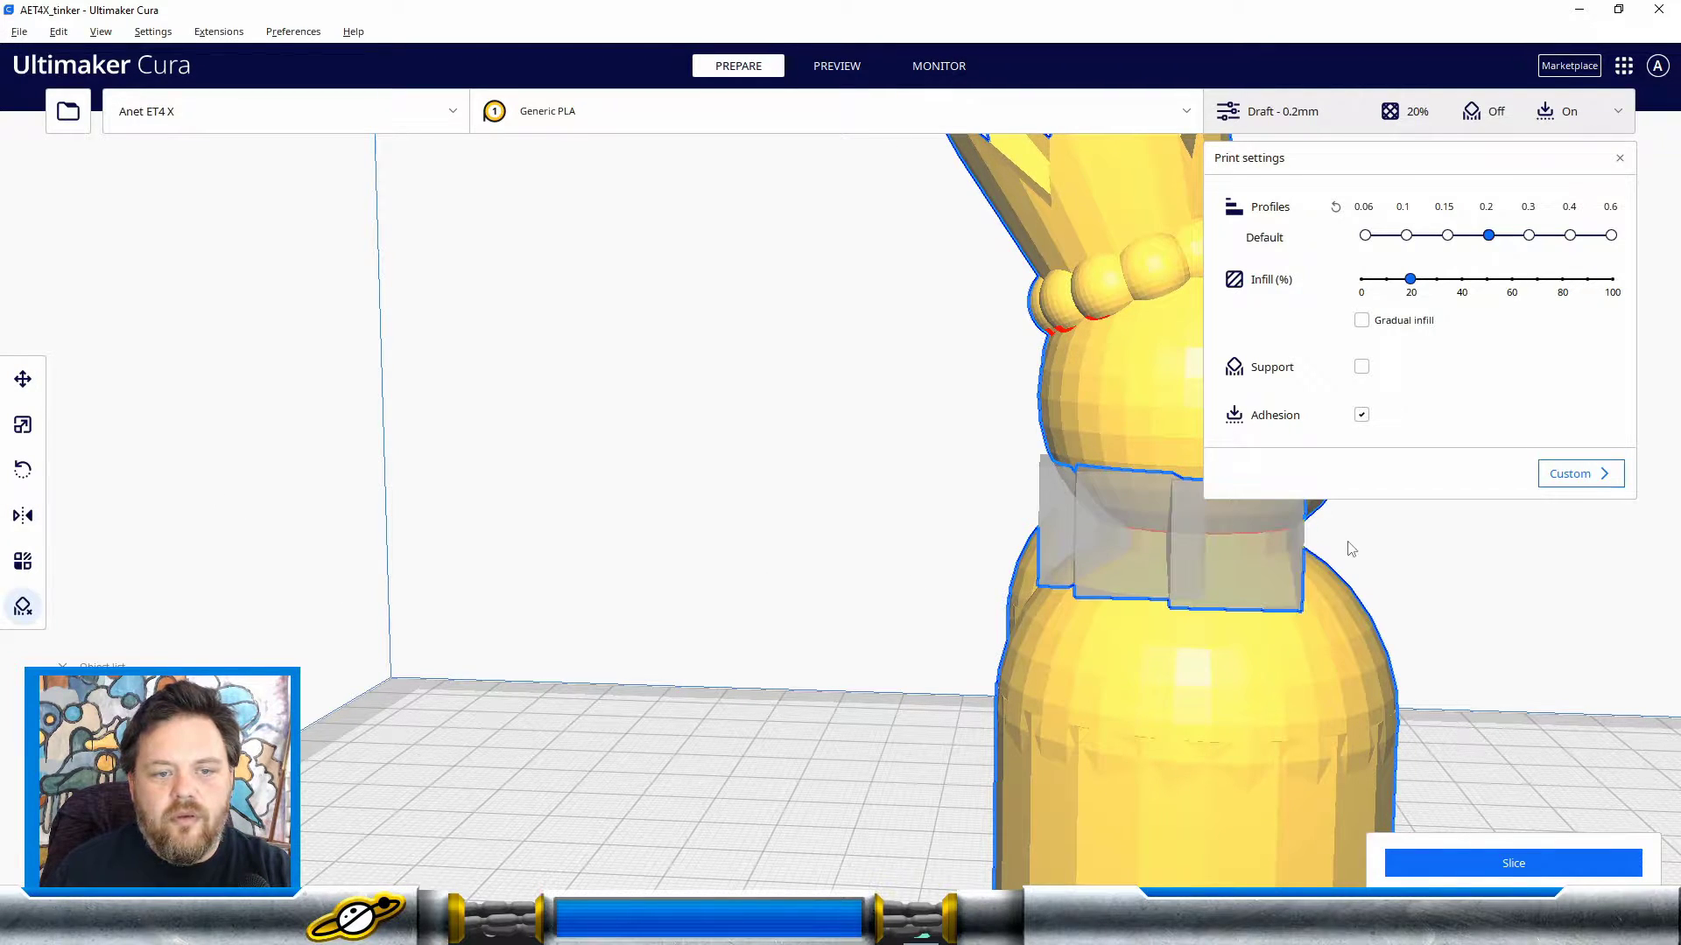
Step: Place two more support blockers side by side on the still uncovered part of the crowned figure's neck
right_click_drag(1406, 540, 1129, 565)
left_click(754, 659)
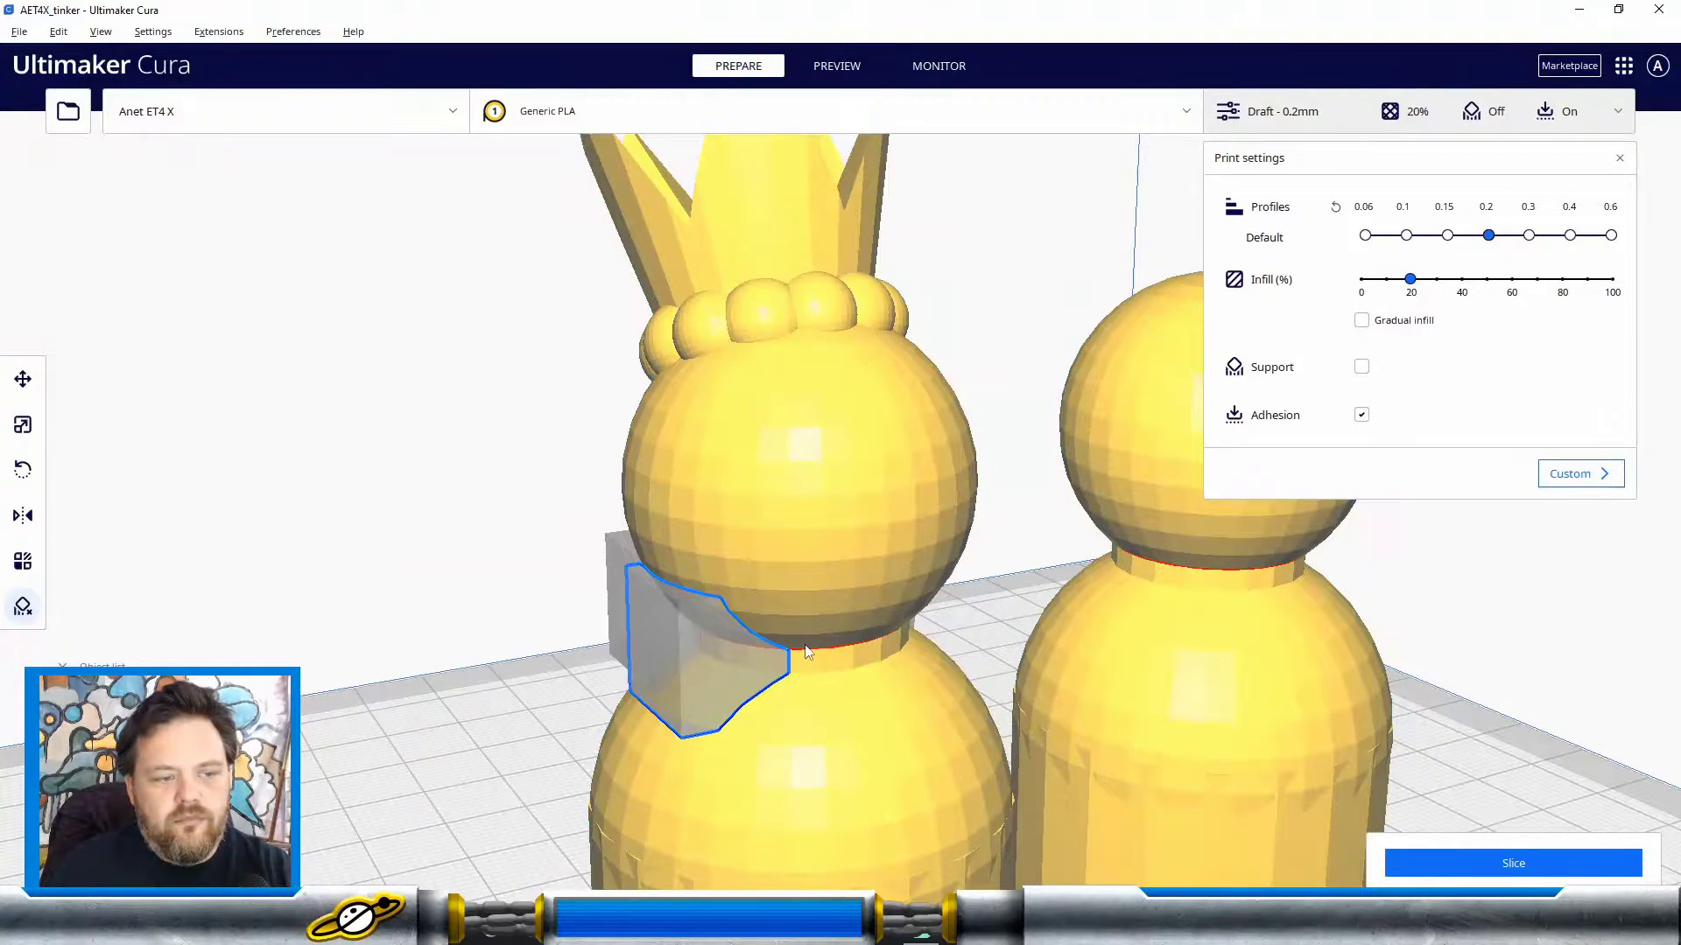
left_click(847, 675)
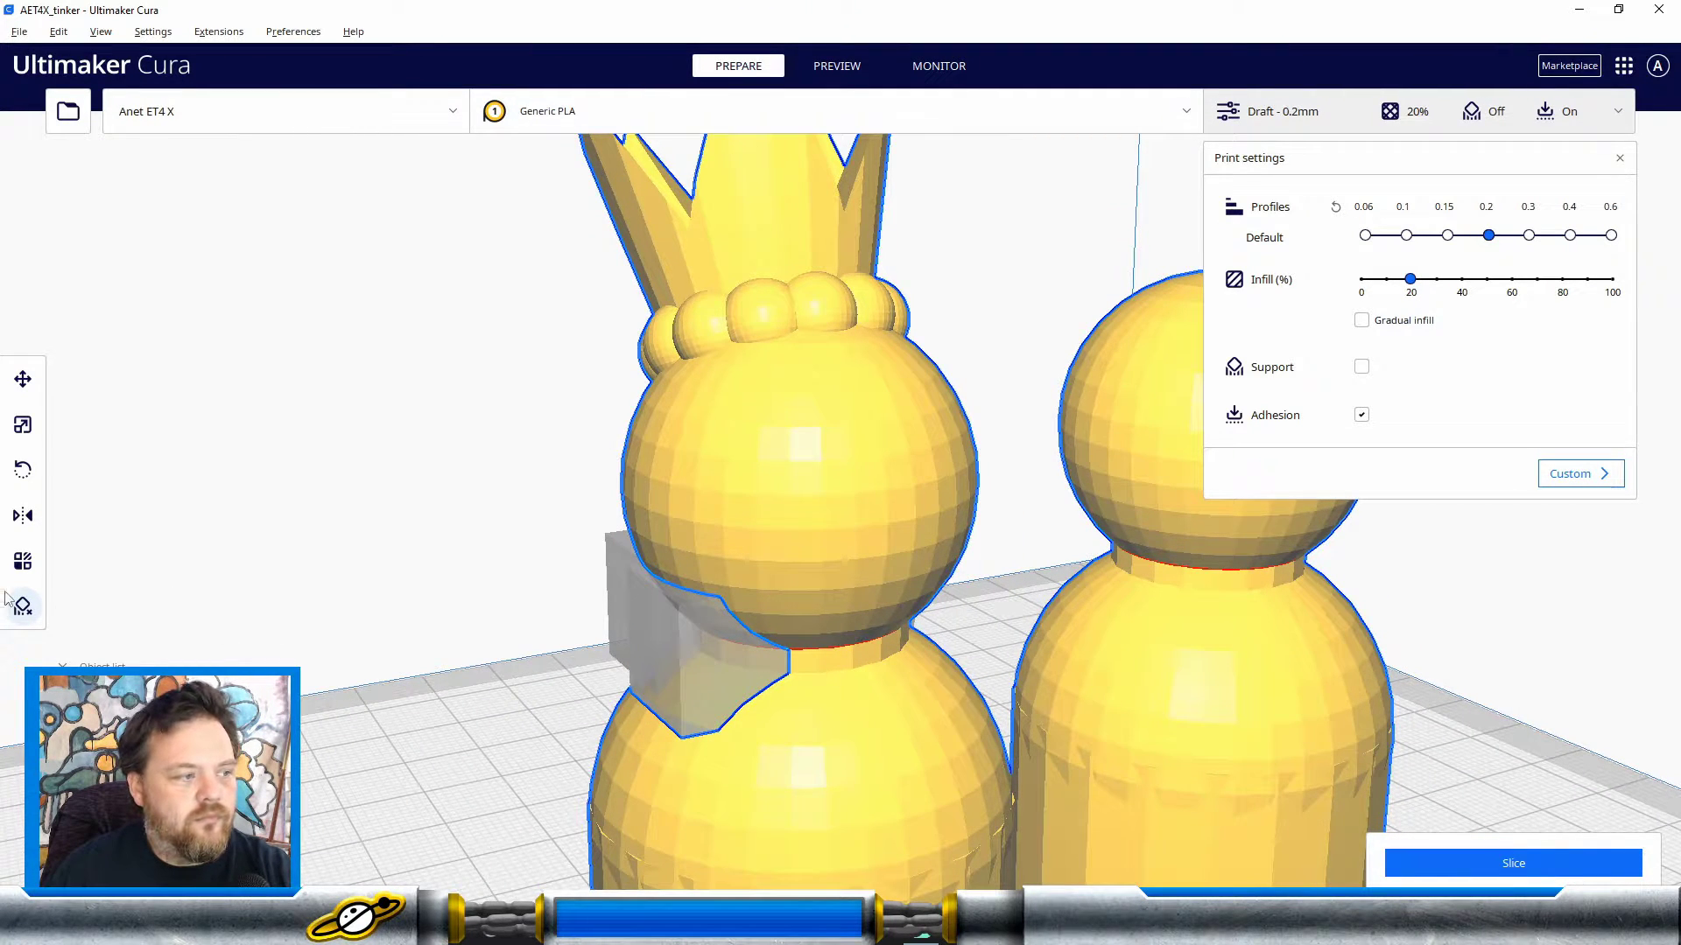
left_click(831, 627)
mouse_move(812, 649)
left_mouse_down()
mouse_move(828, 652)
mouse_move(788, 637)
left_mouse_up()
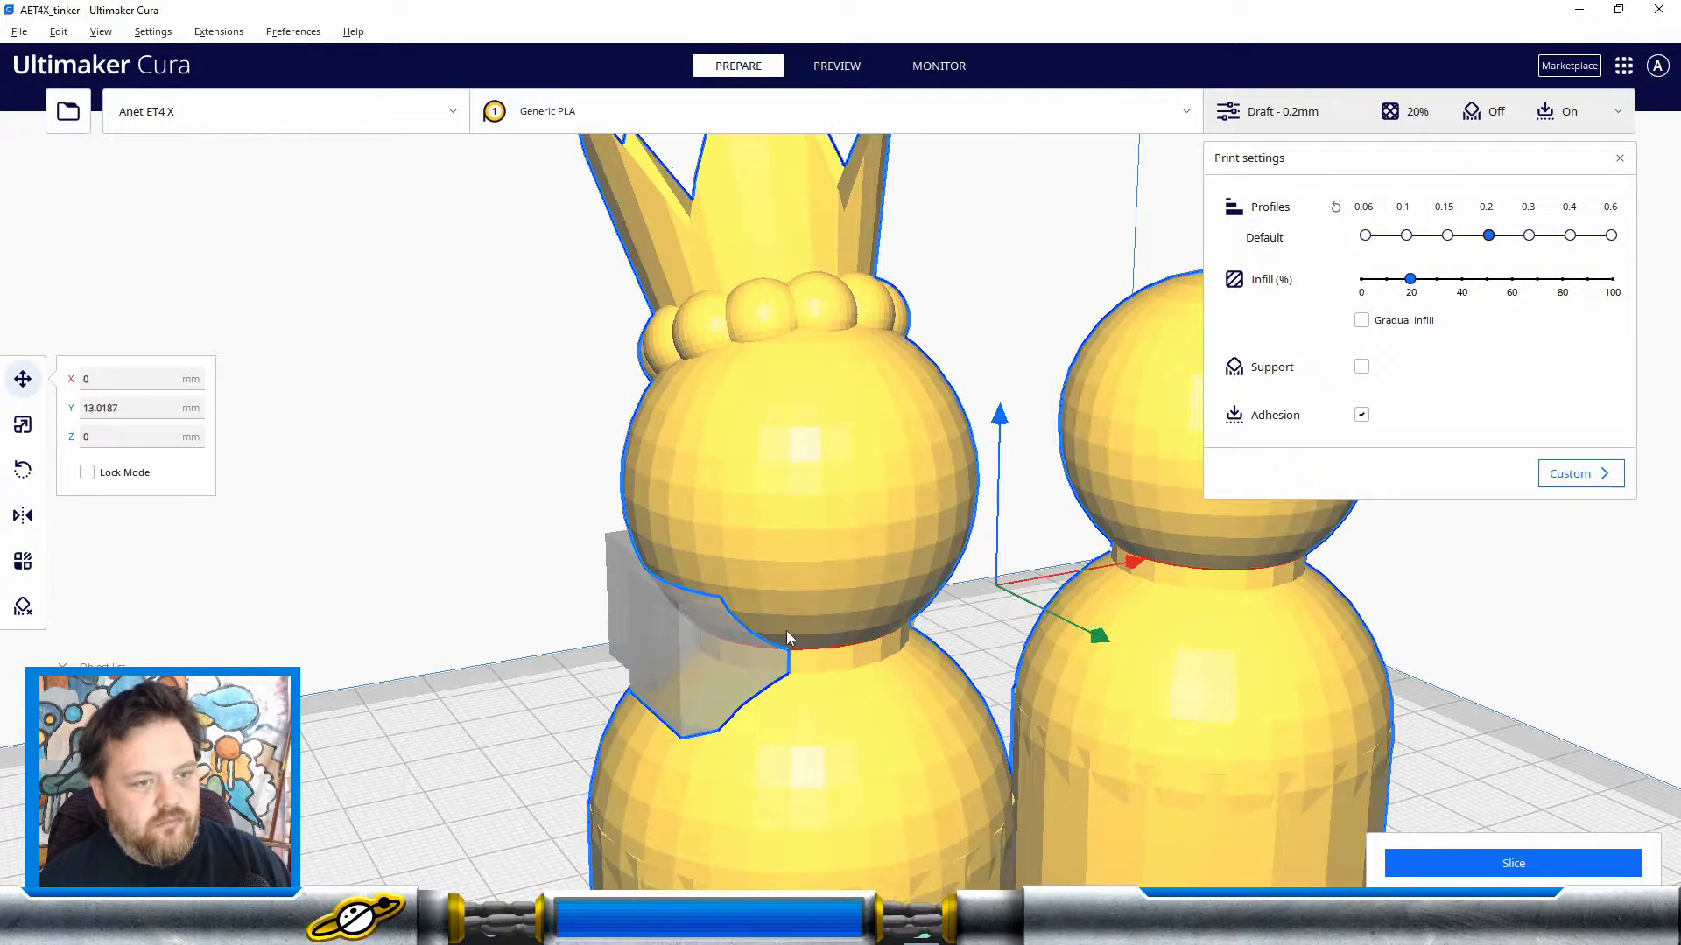
key("e")
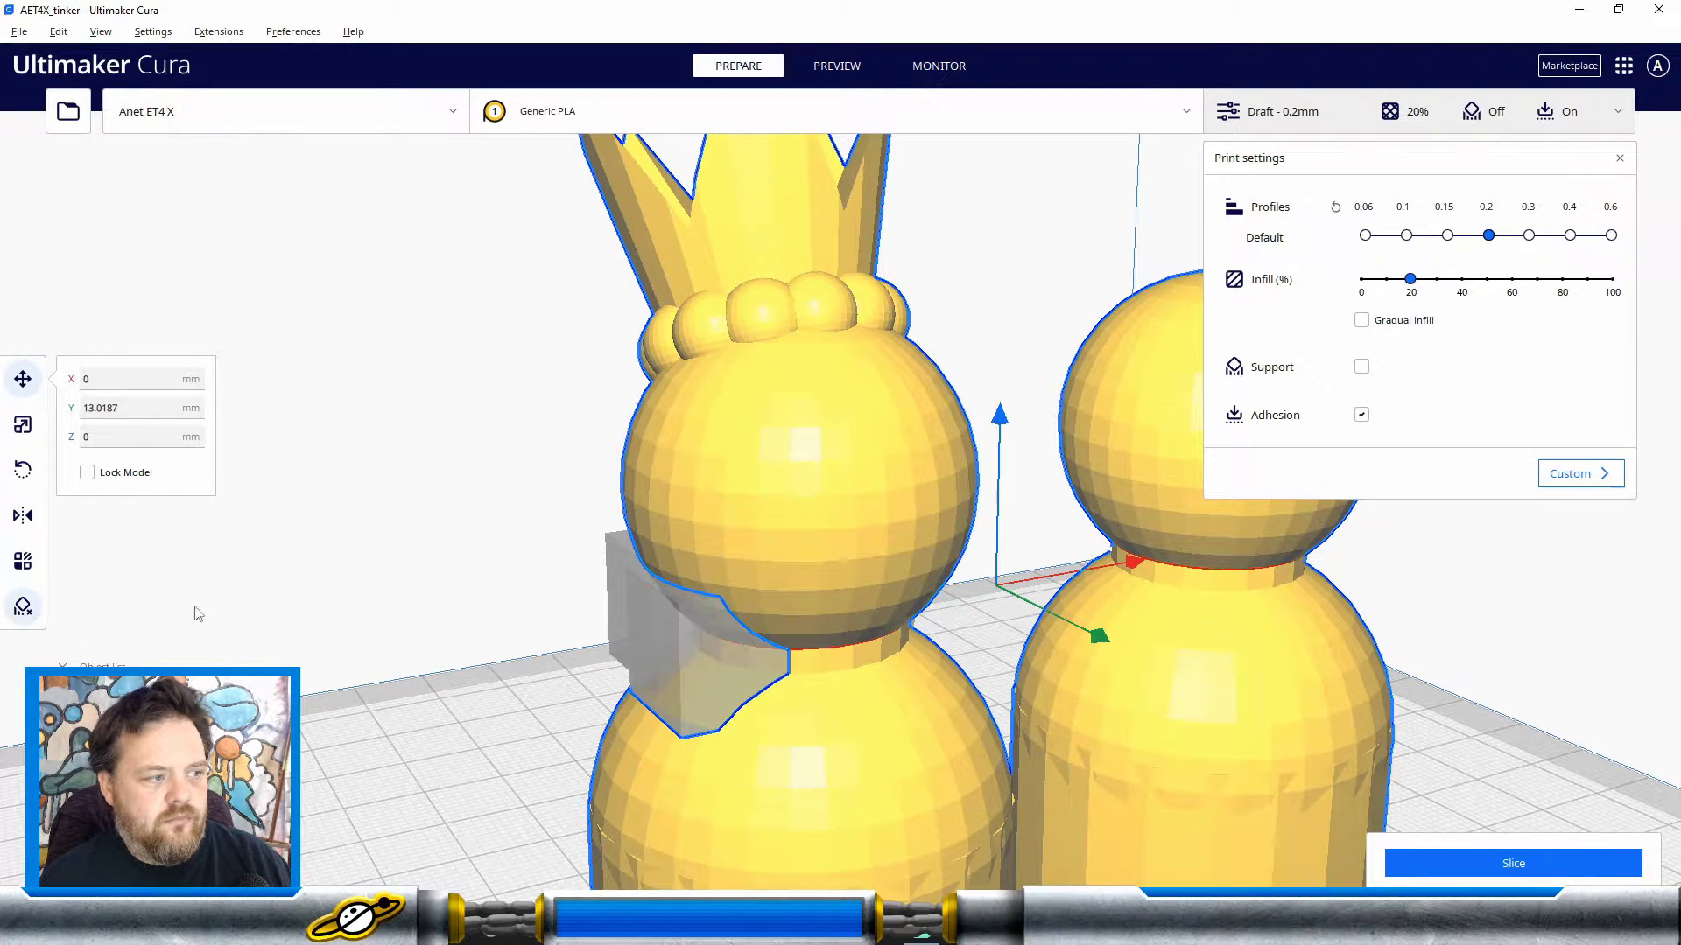
left_click(782, 633)
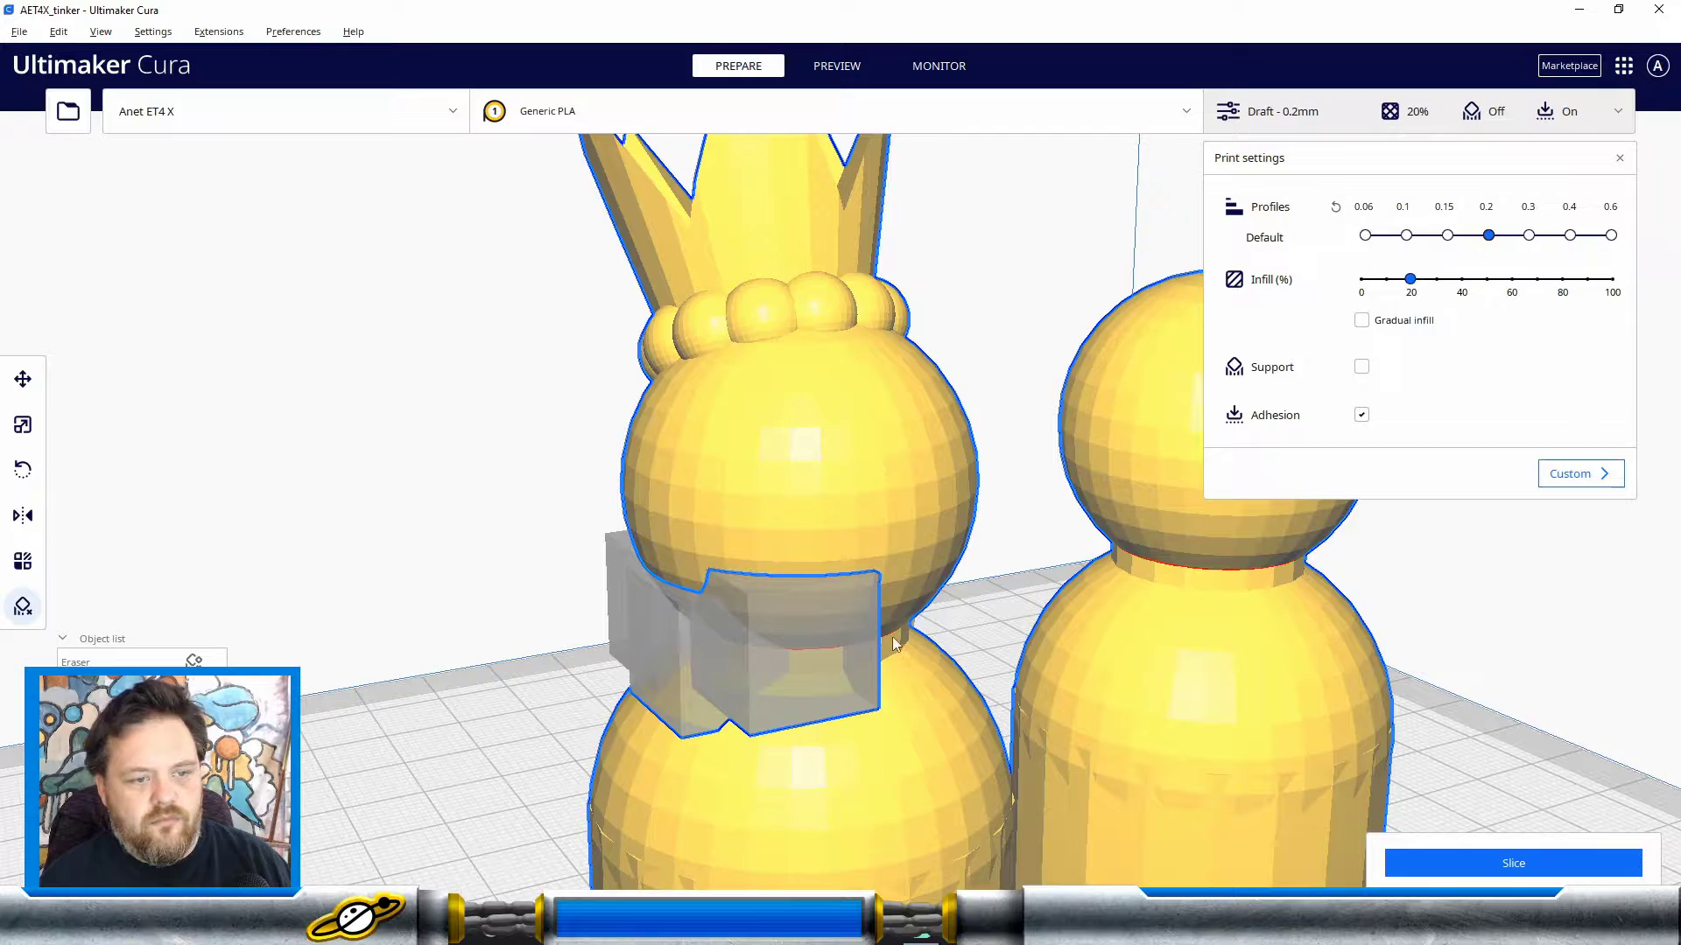
Step: Place a support blocker over the underside of the crown's beads, viewed from the opposite side of the figures
right_click_drag(891, 638, 520, 656)
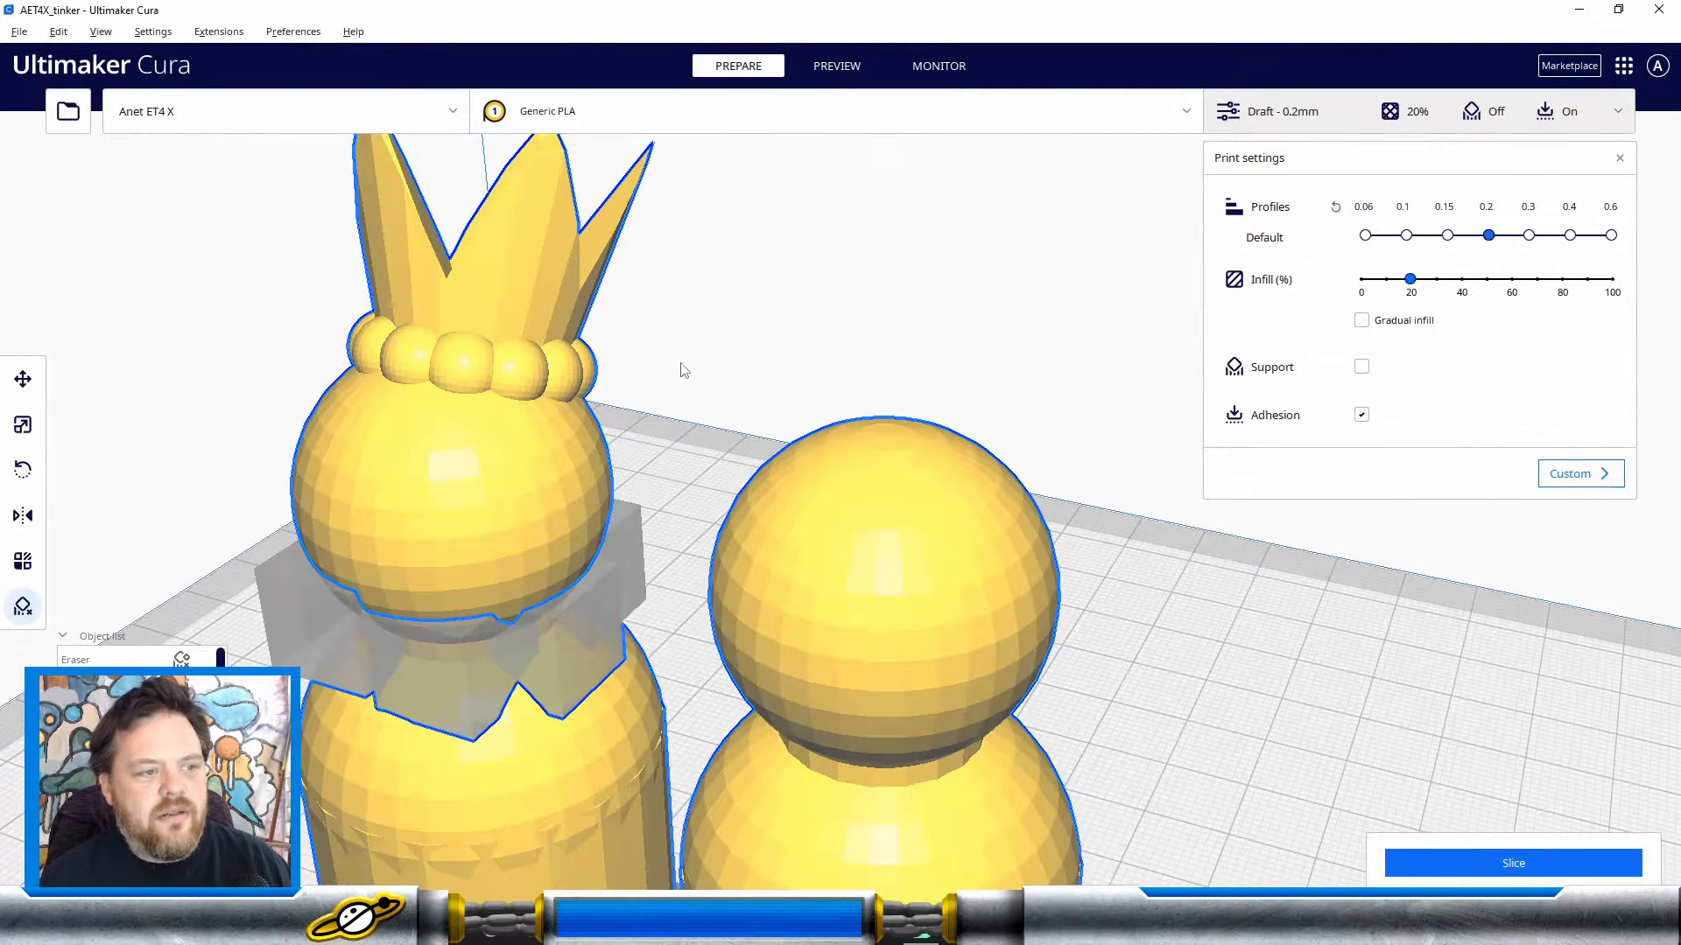
right_click_drag(680, 368, 214, 412)
right_click_drag(1016, 522, 961, 414)
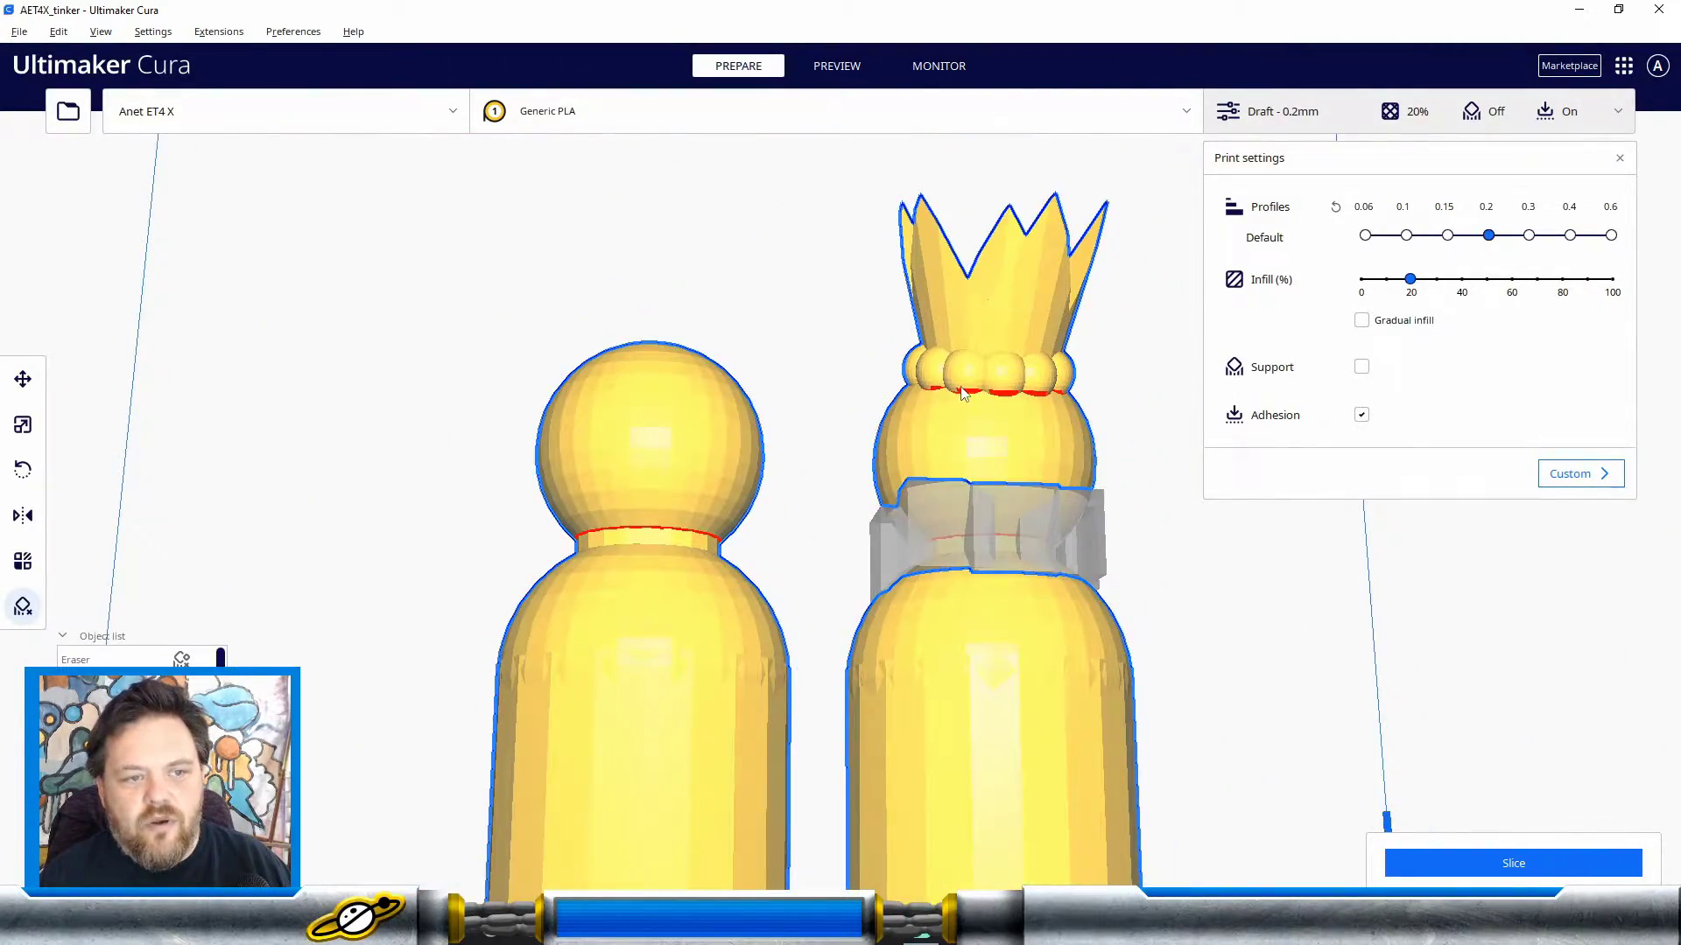
left_click(962, 391)
right_click_drag(1192, 483, 346, 470)
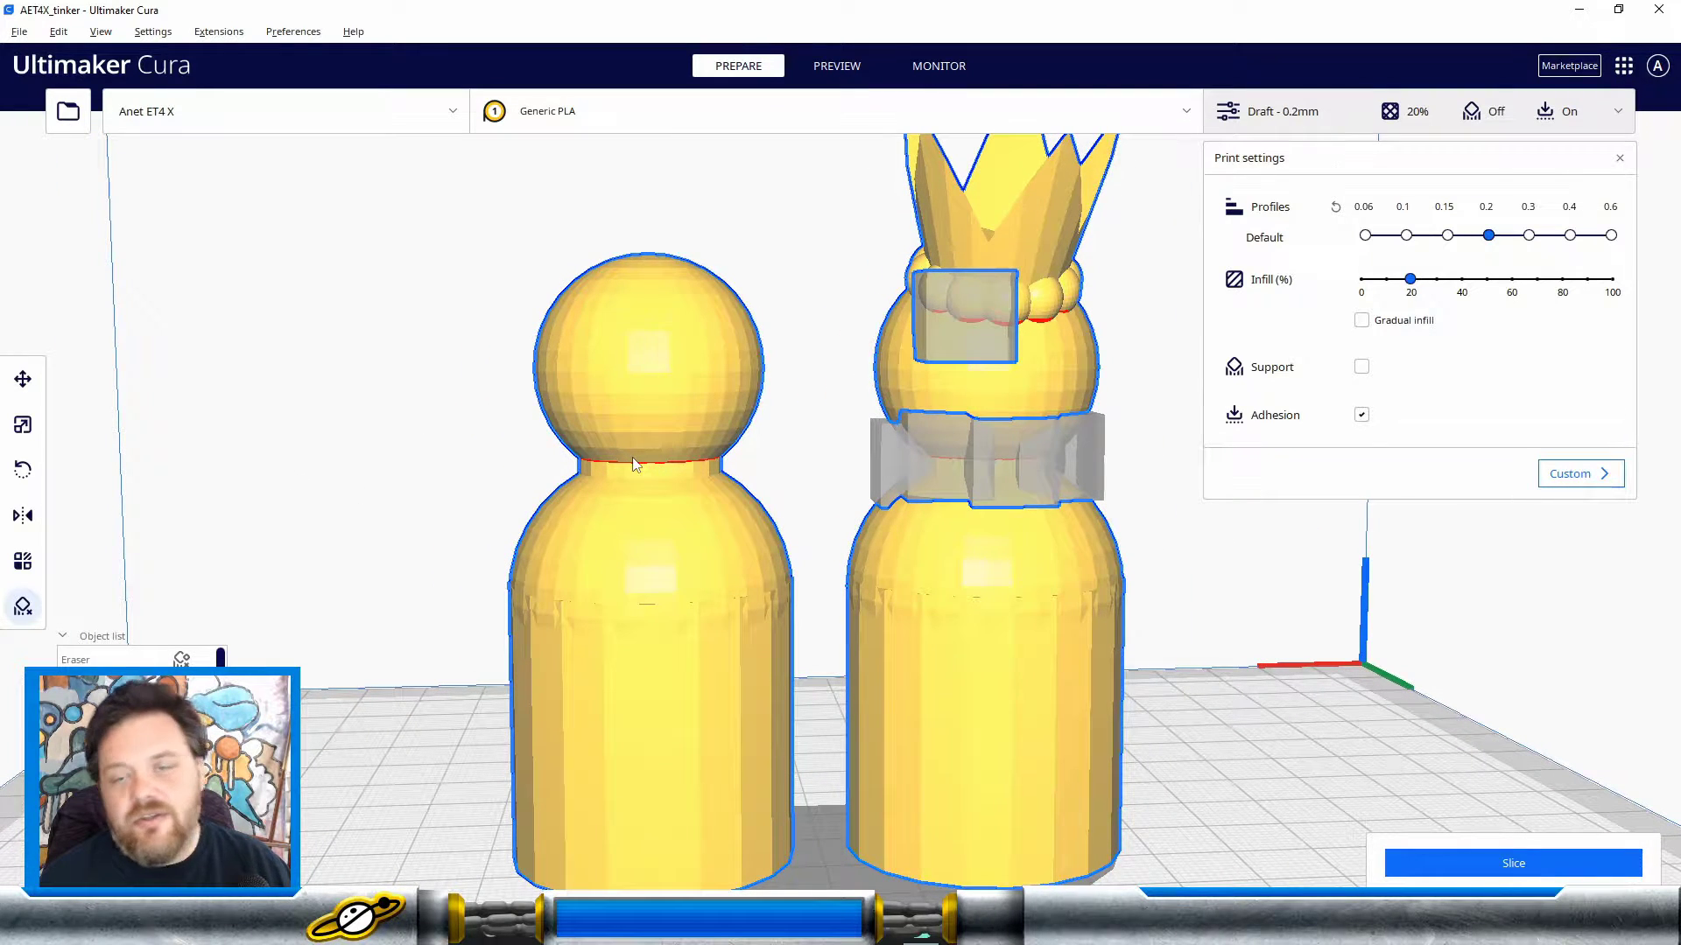
right_click_drag(1263, 542, 1115, 524)
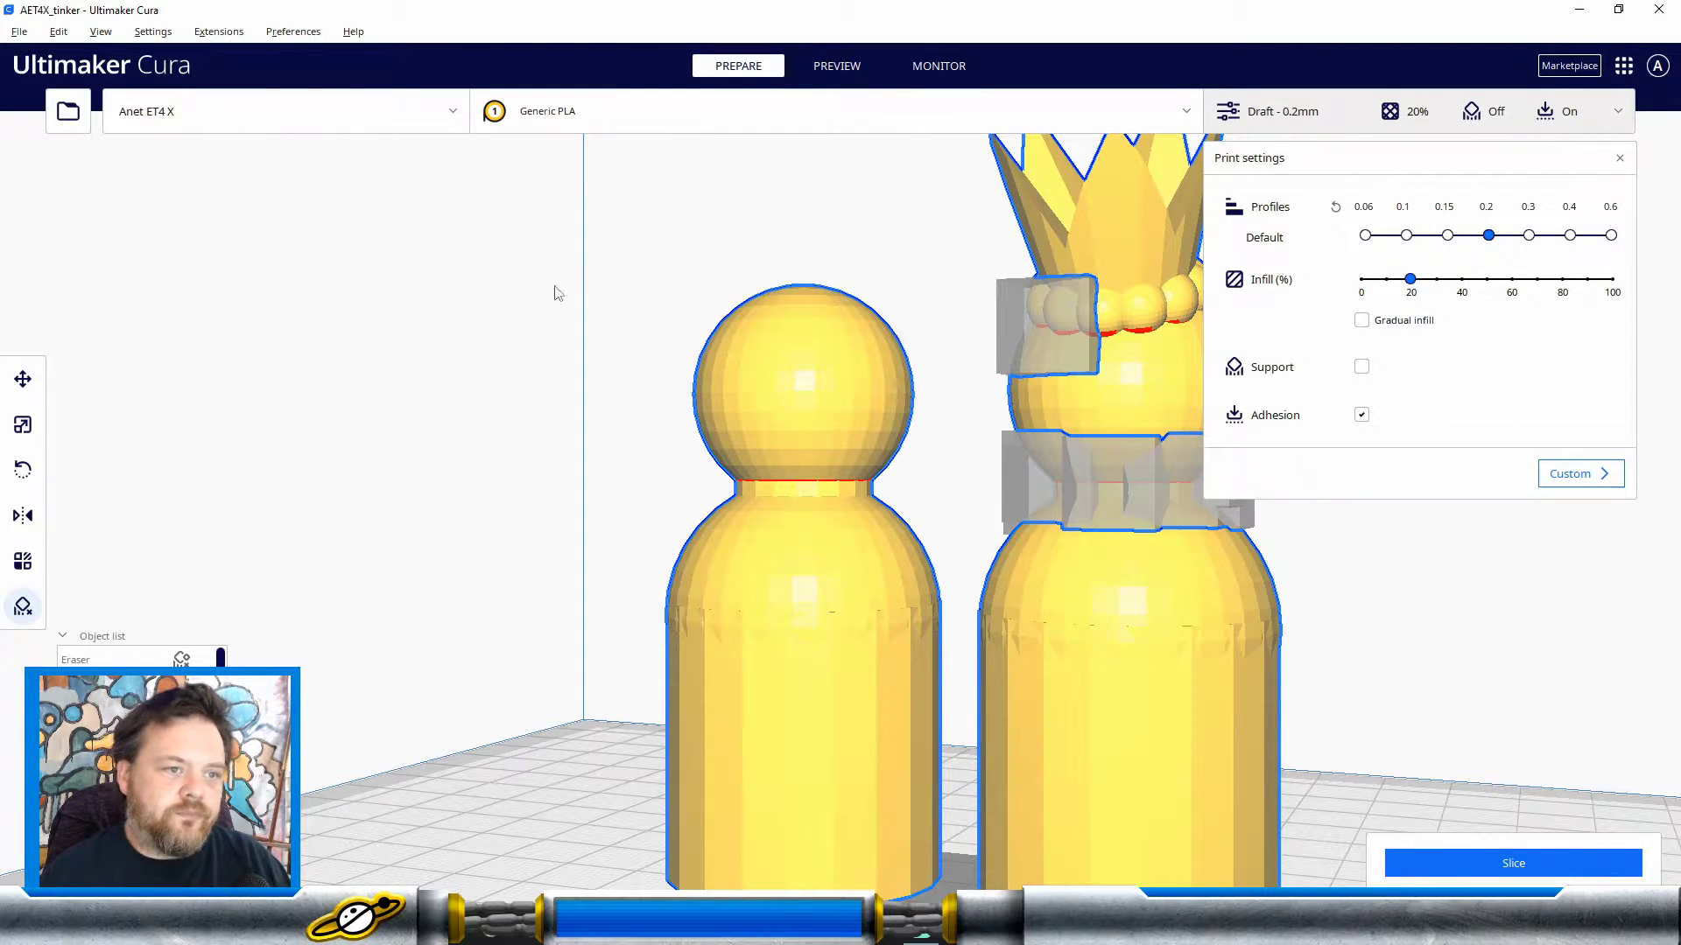
right_click_drag(559, 291, 1050, 327)
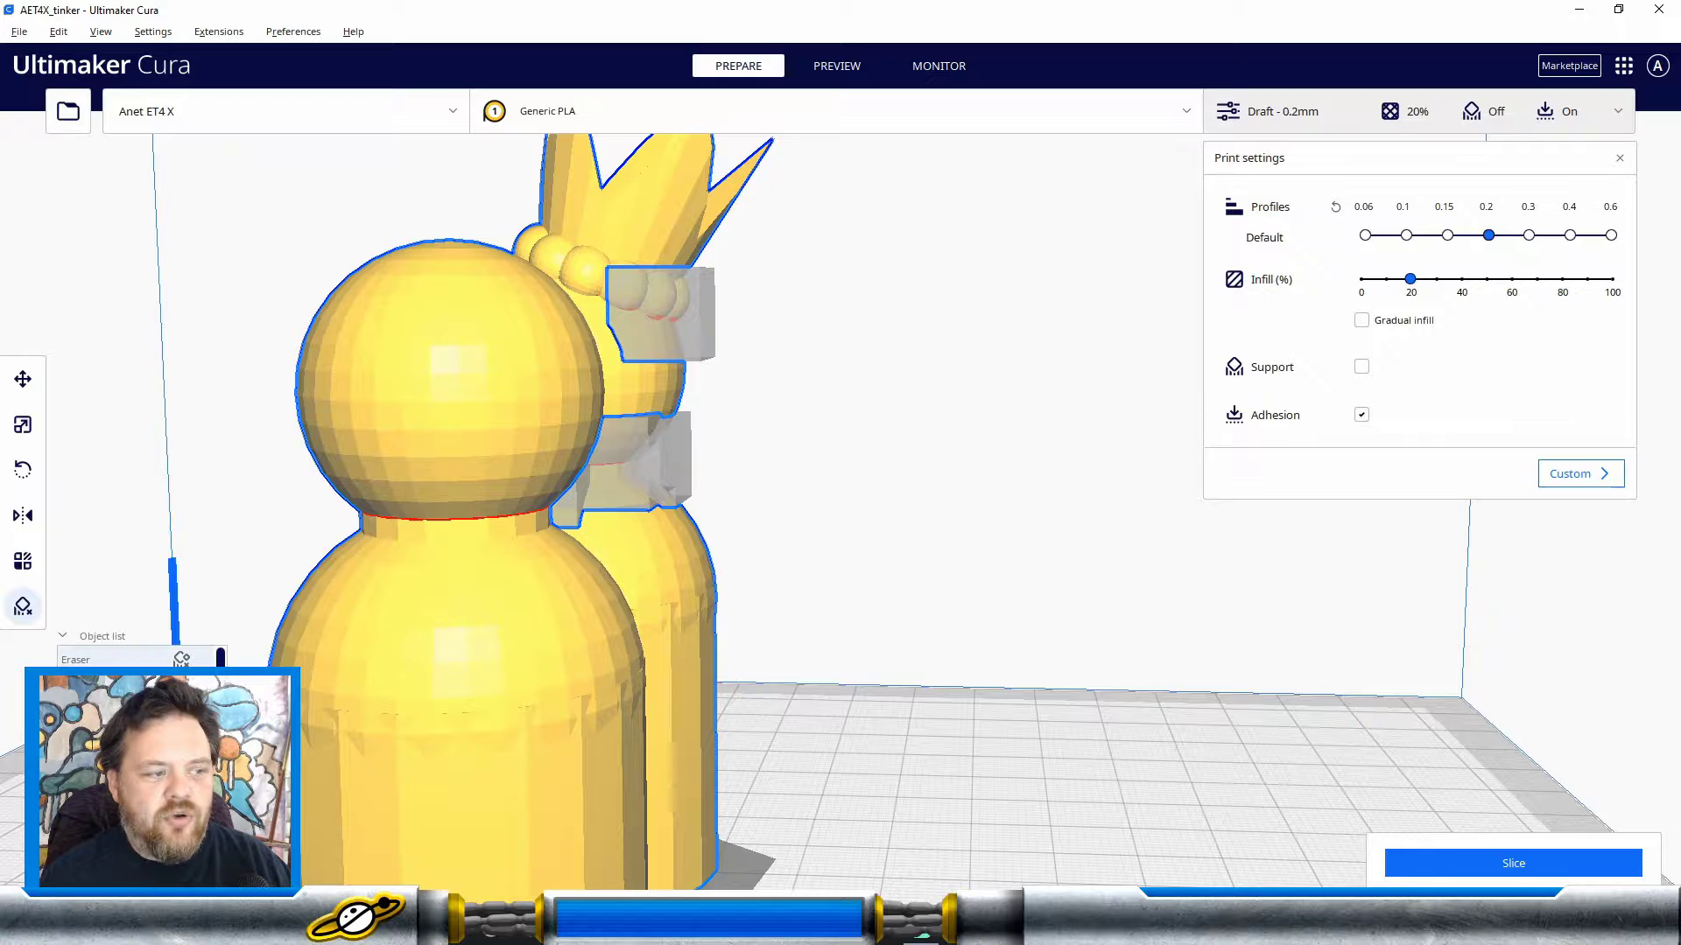
left_click(661, 452)
left_click(681, 448)
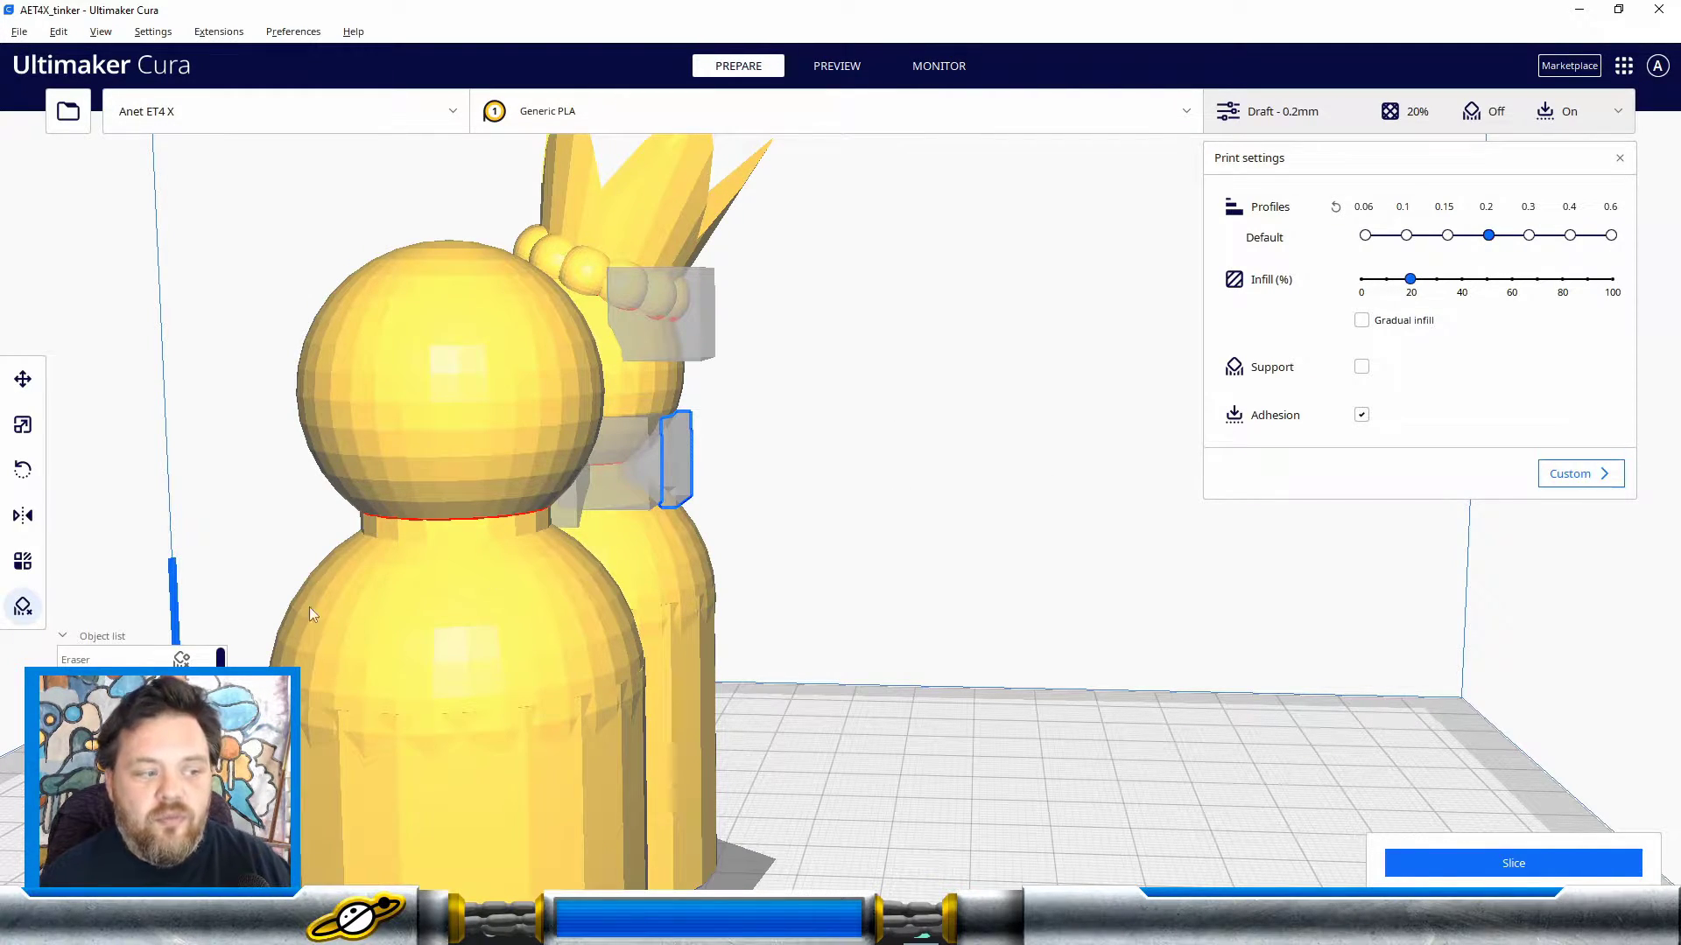
right_click(158, 688)
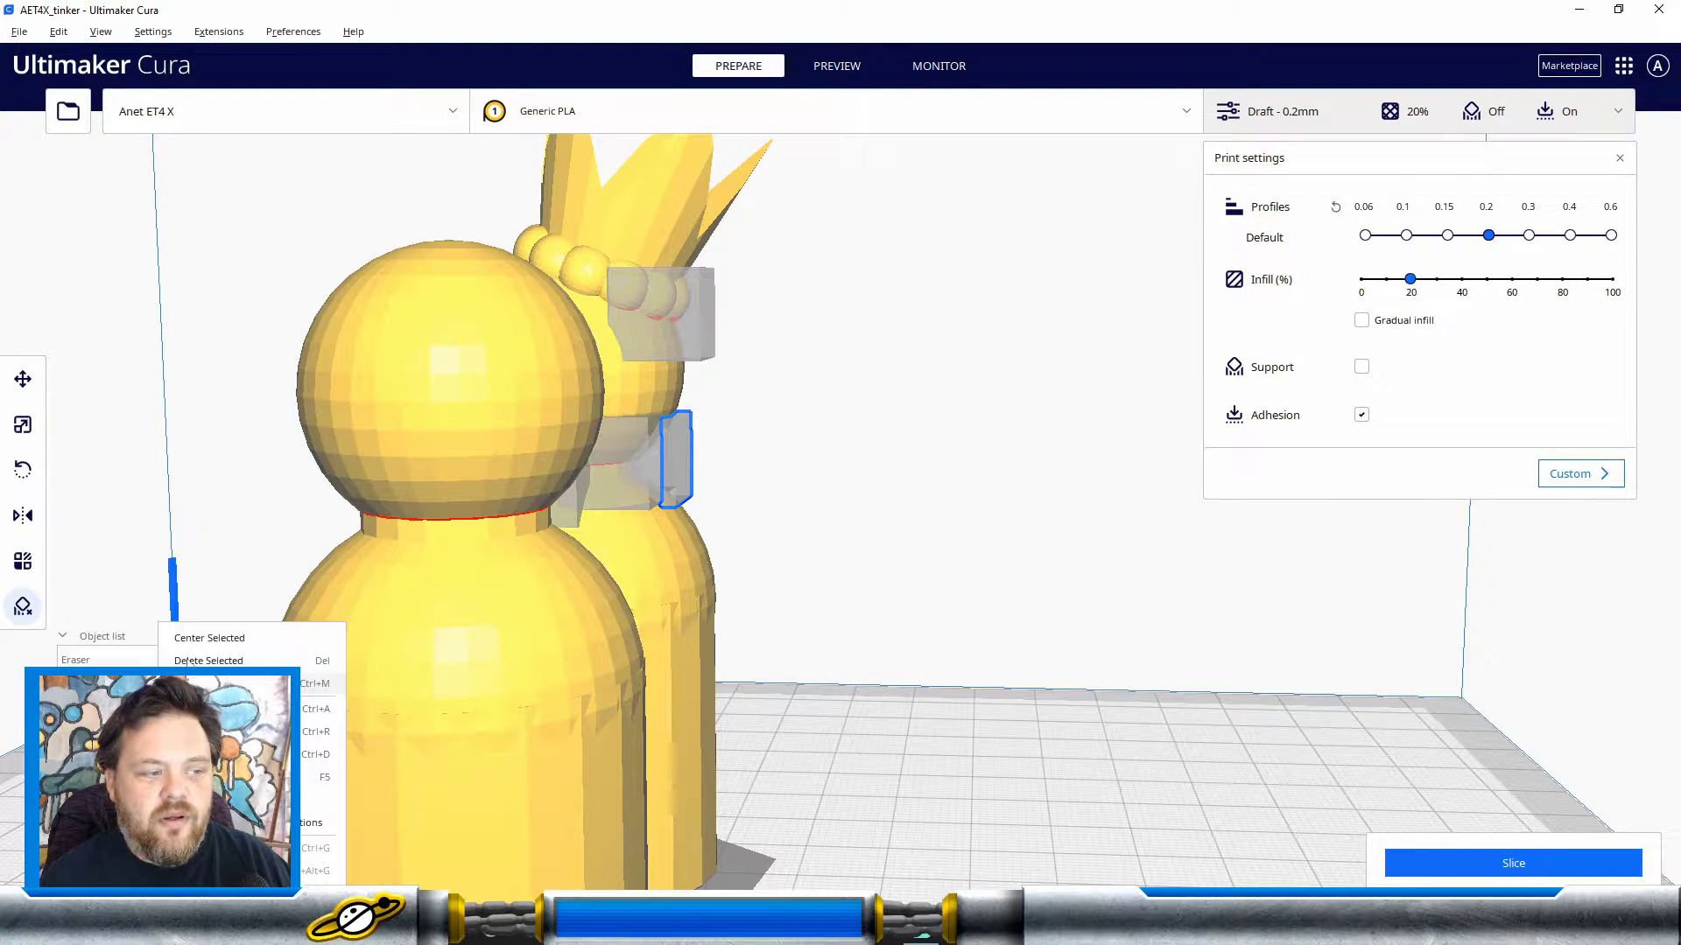
left_click(961, 549)
left_click(646, 444)
left_click(818, 573)
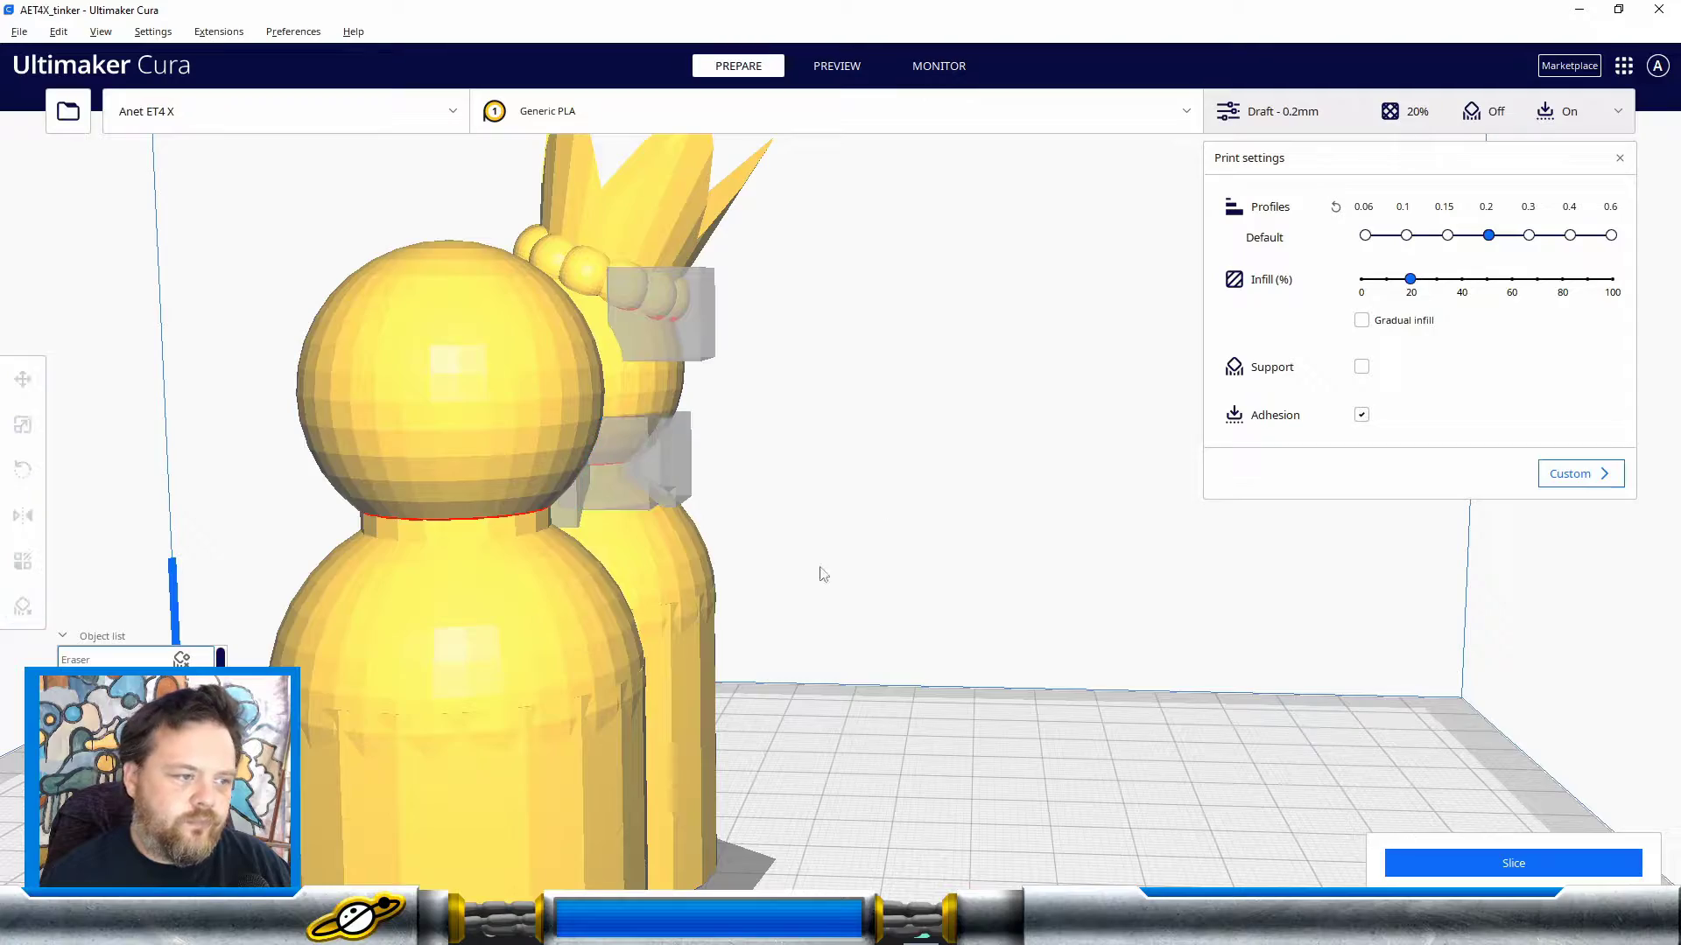
Step: Try the 0.1, 0.6 and 0.4 mm layer height profiles, settling on Fine 0.1 mm
right_click_drag(966, 506, 732, 592)
scroll(734, 596, "down", 7)
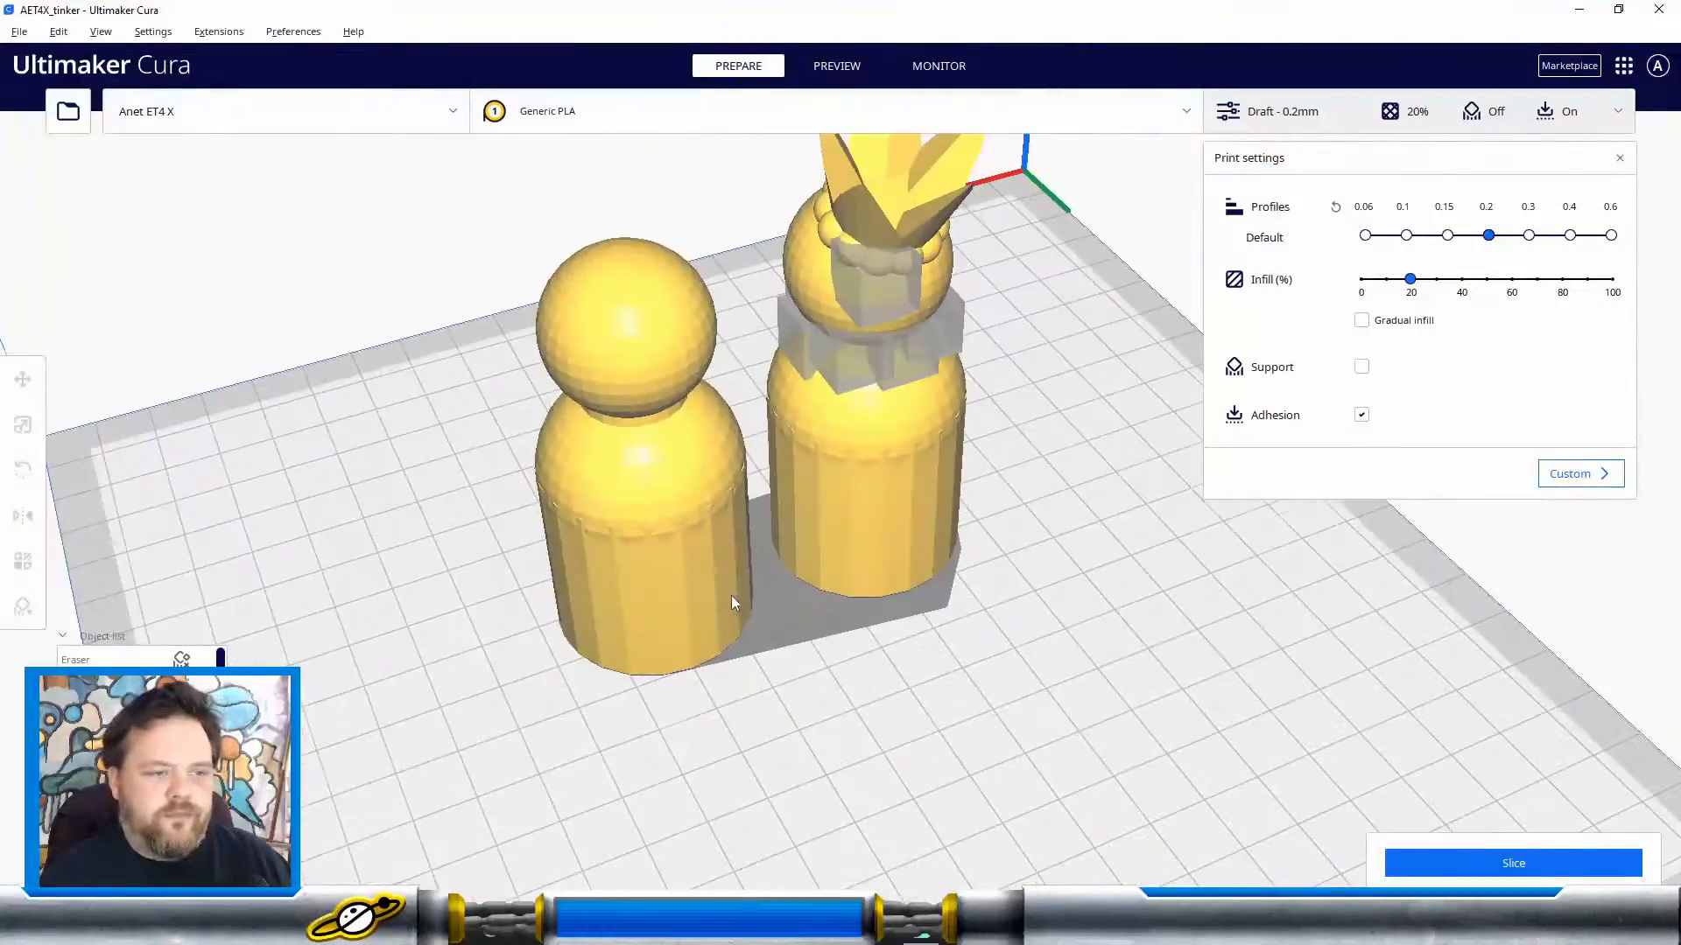
right_click_drag(1053, 569, 548, 607)
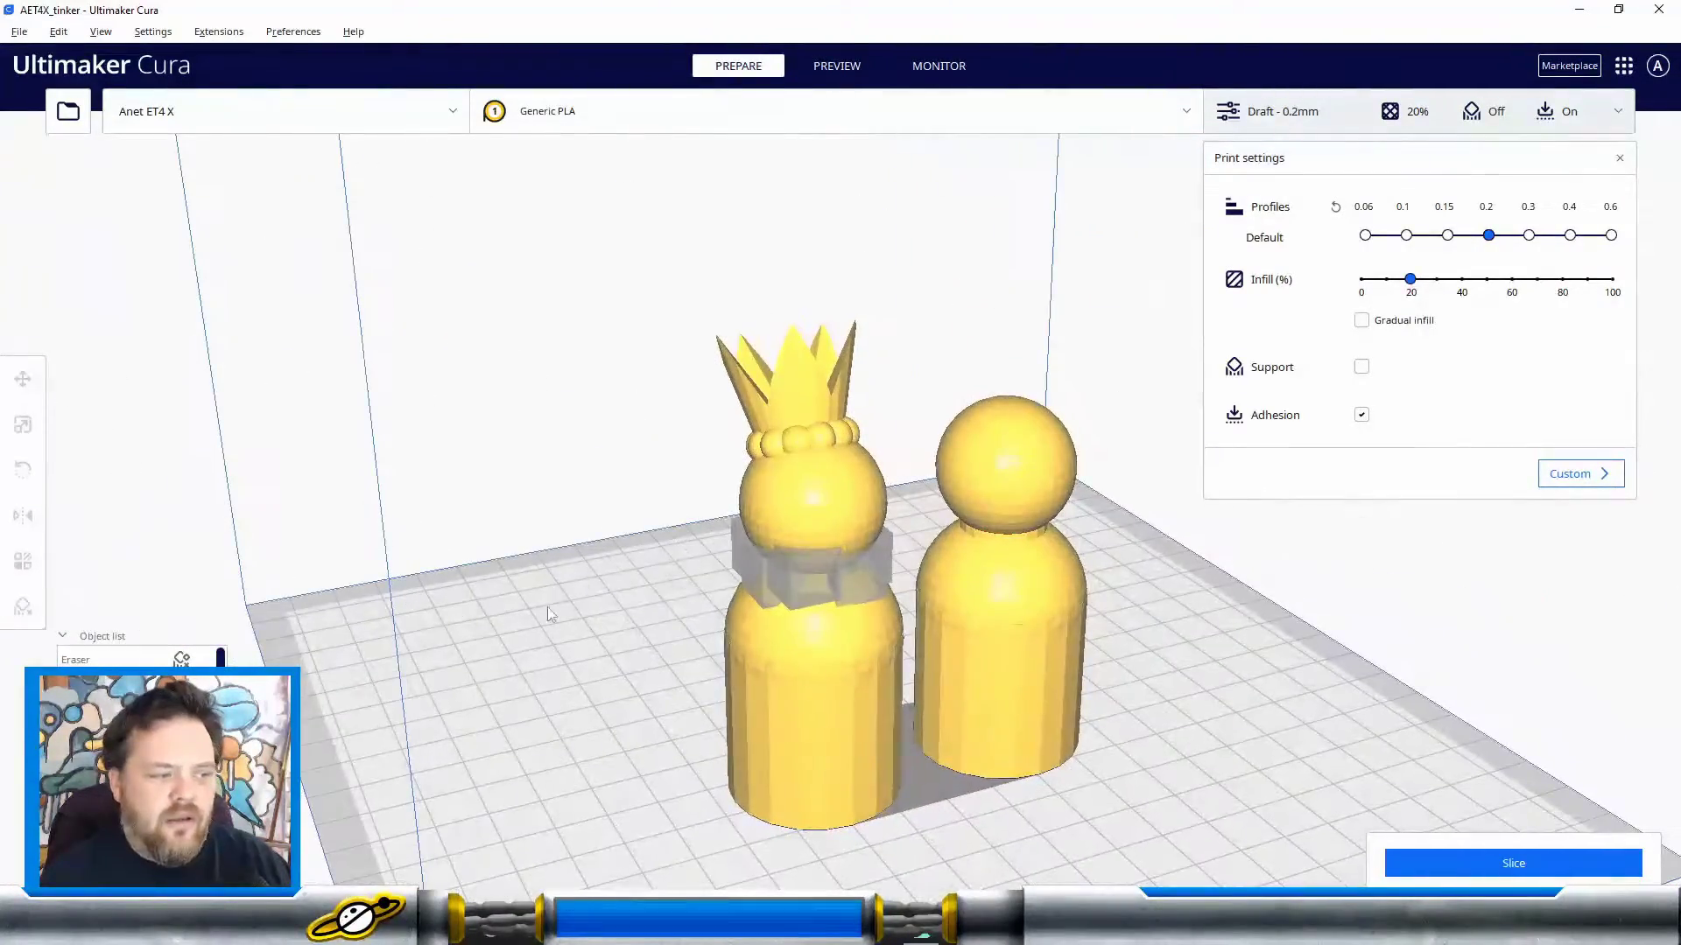
right_click_drag(1176, 544, 1079, 575)
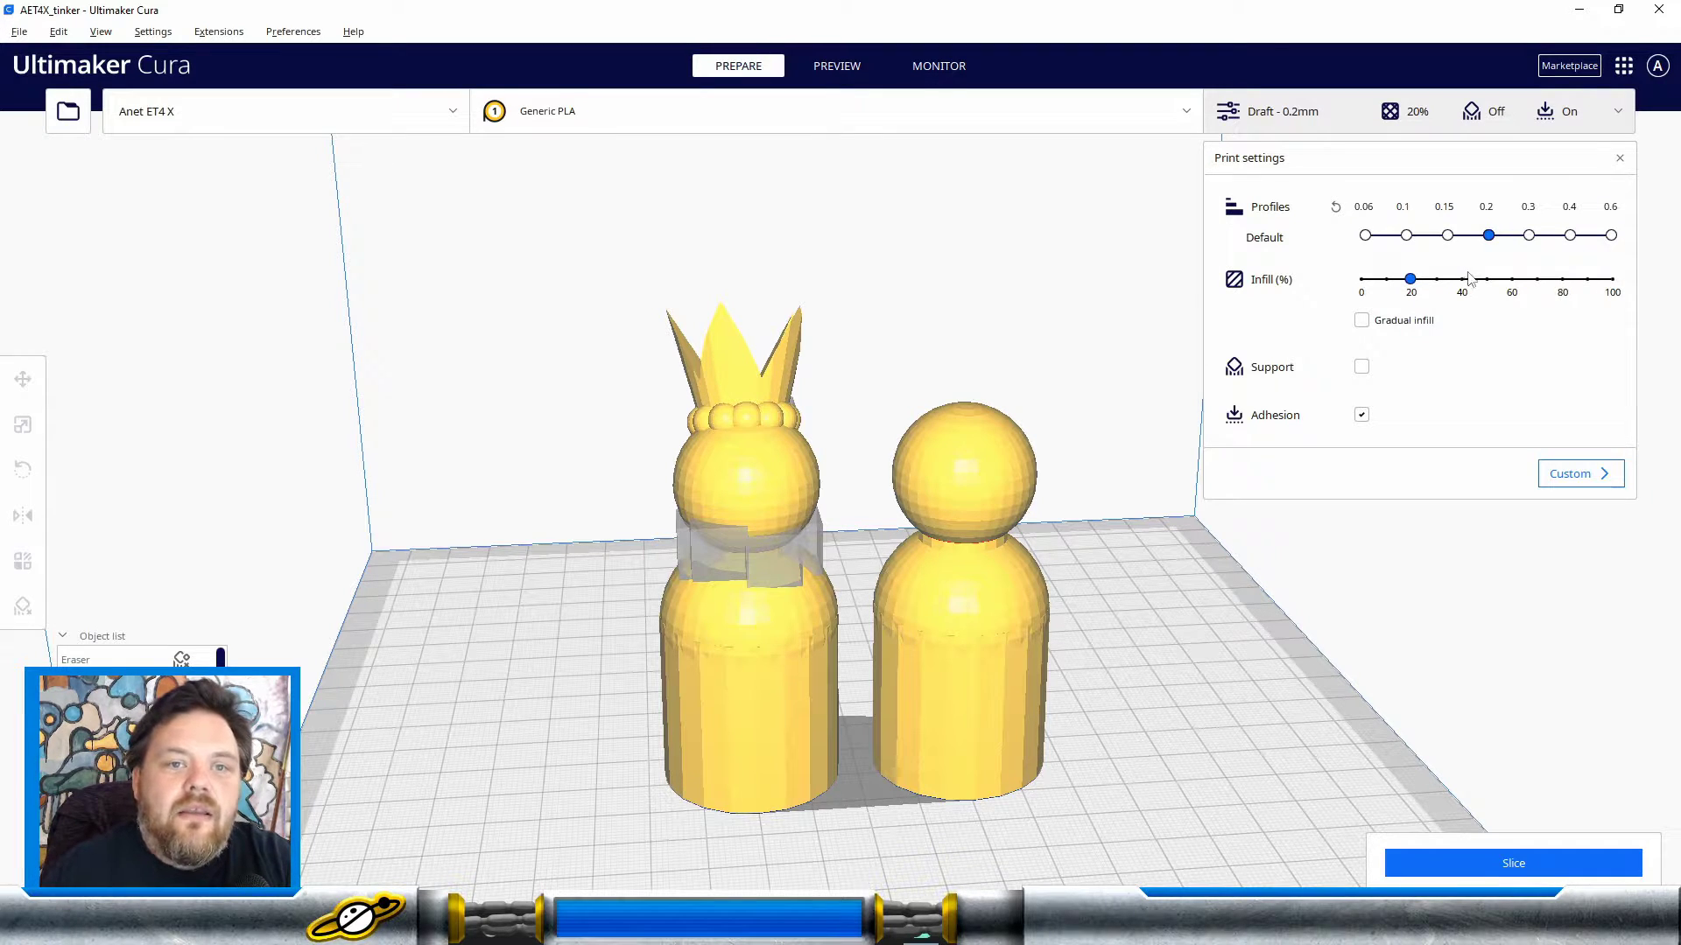
left_click(1409, 239)
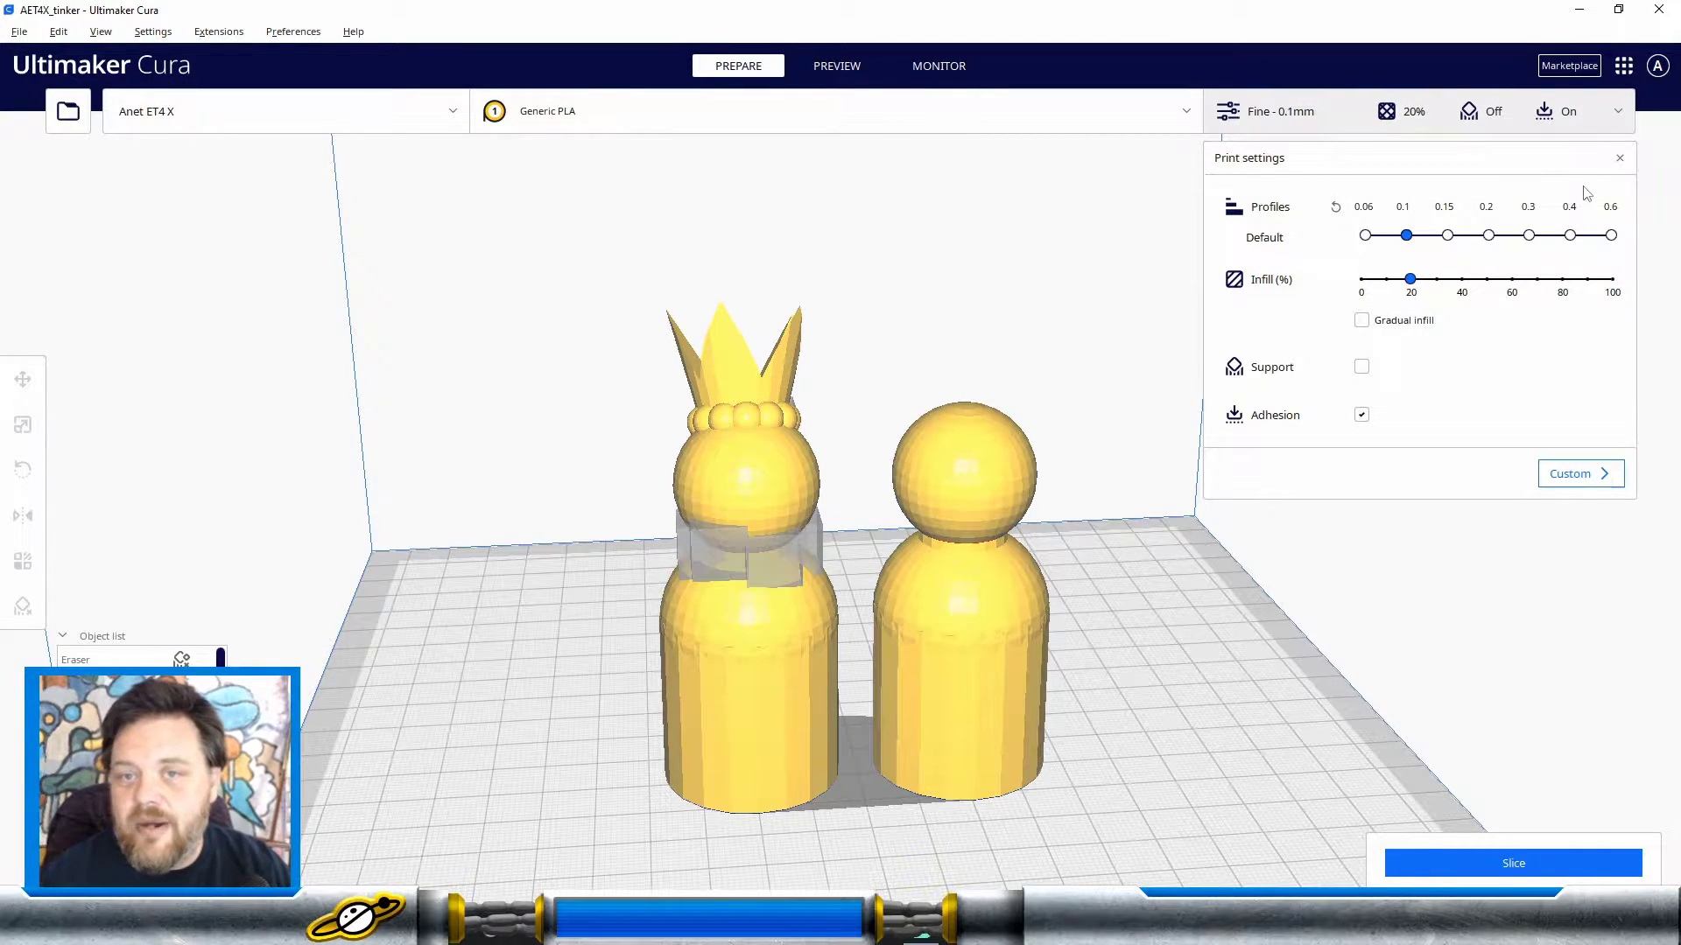
left_click(1610, 236)
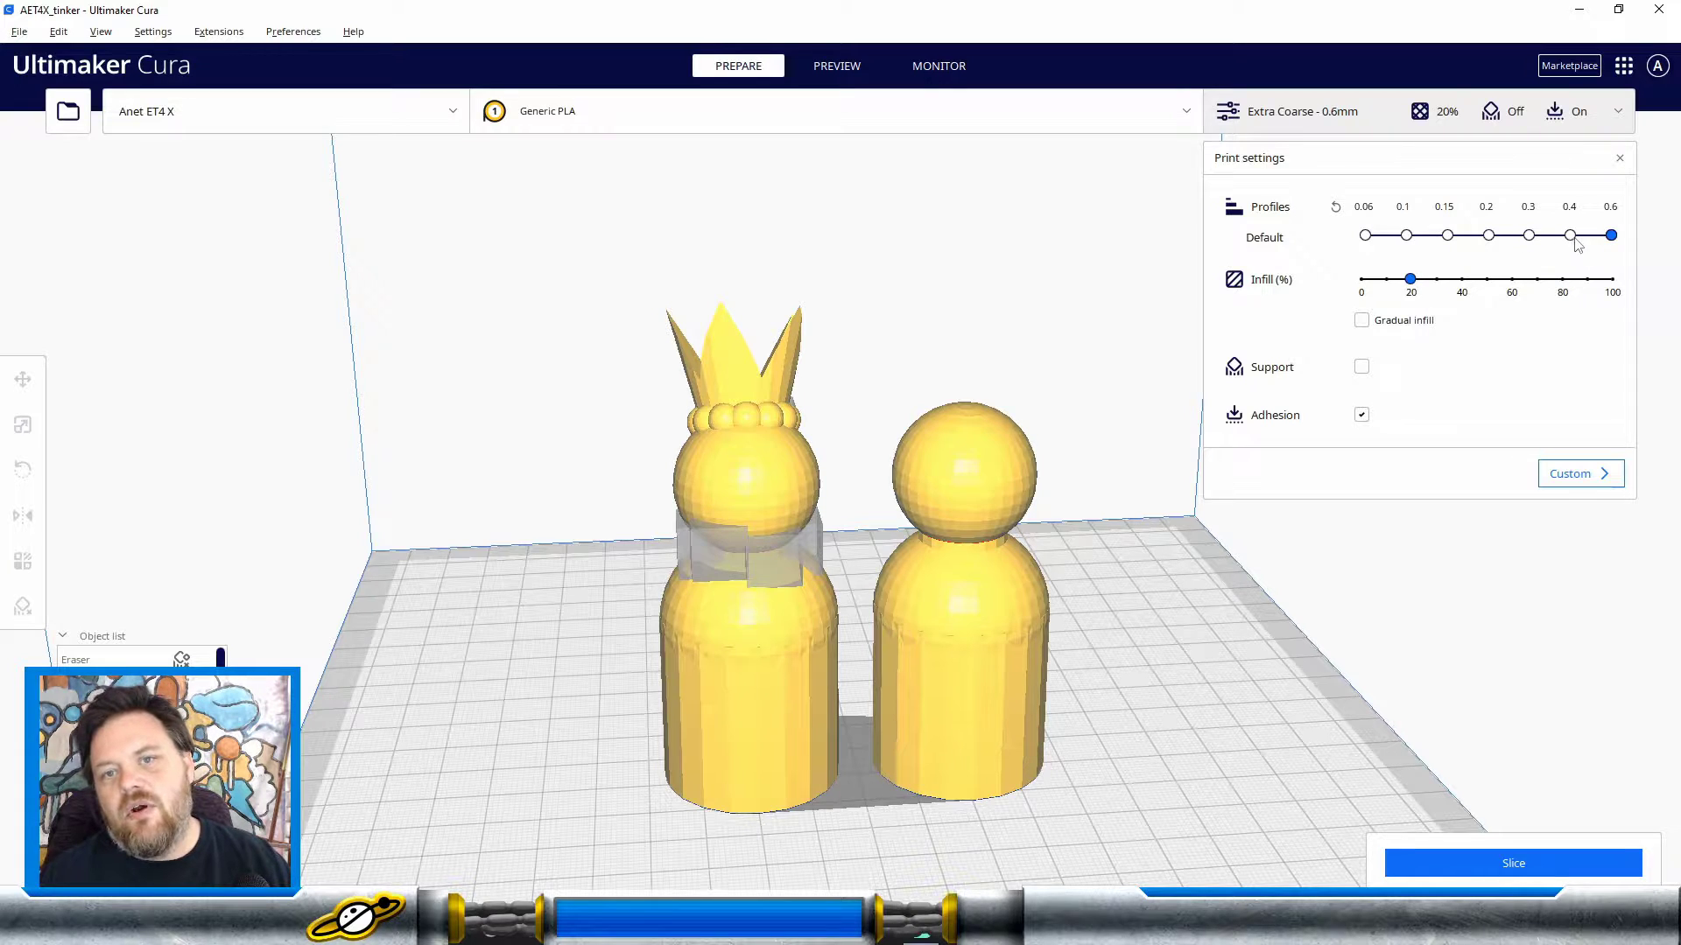
left_click(1570, 237)
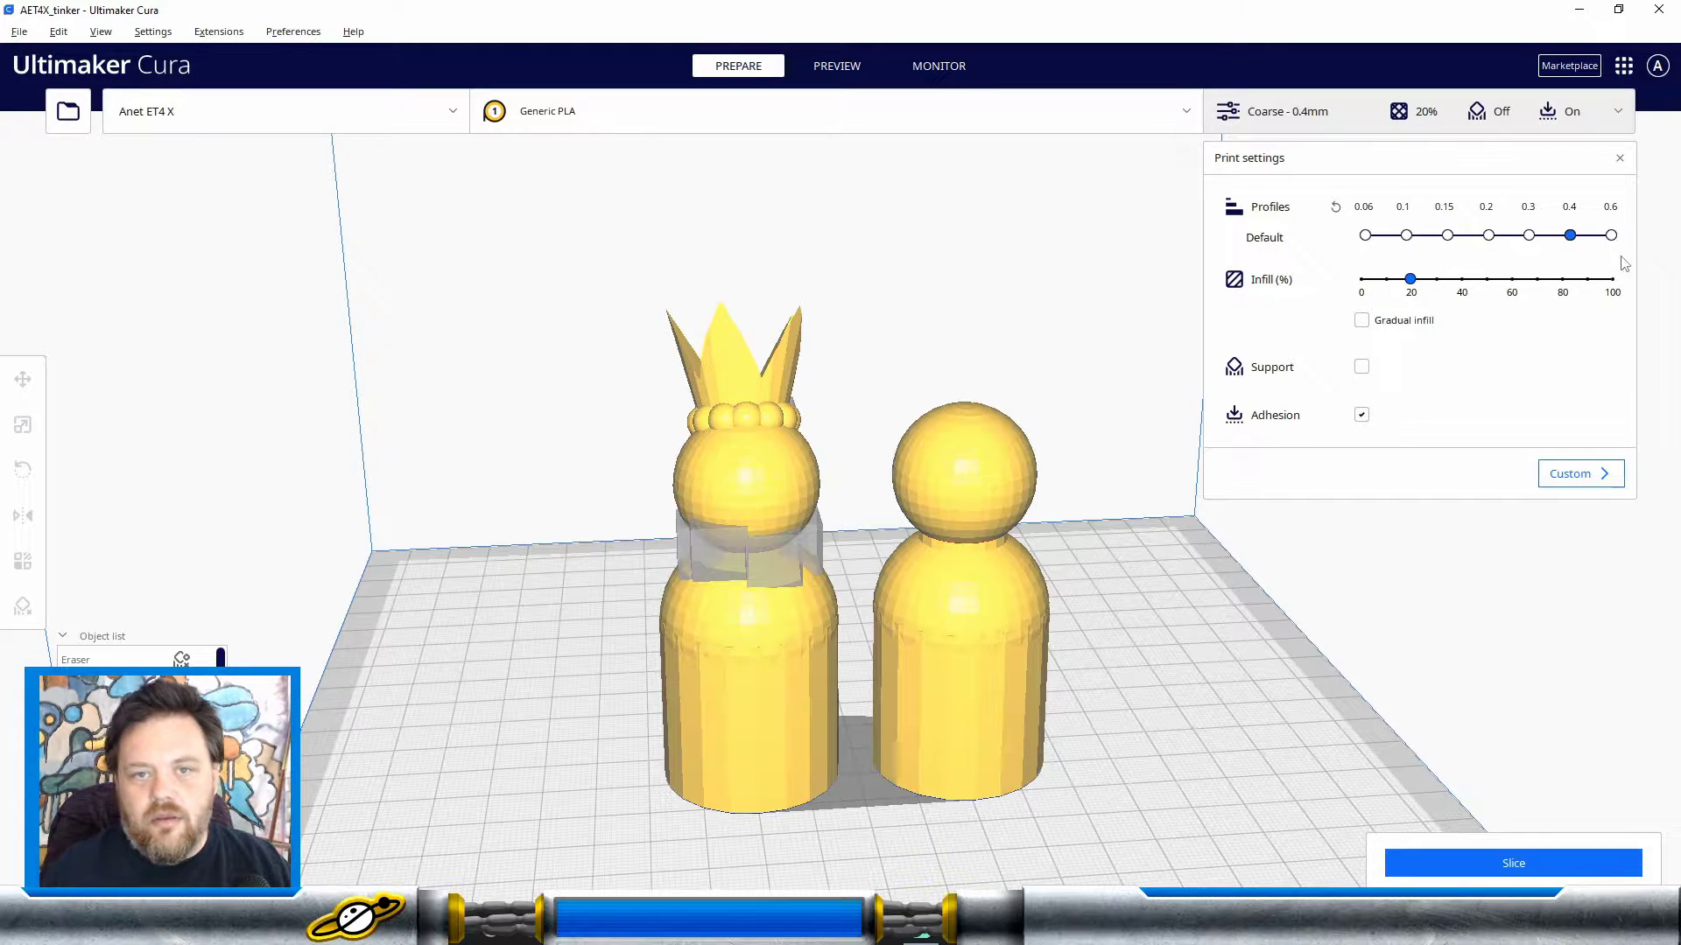
left_click(1406, 236)
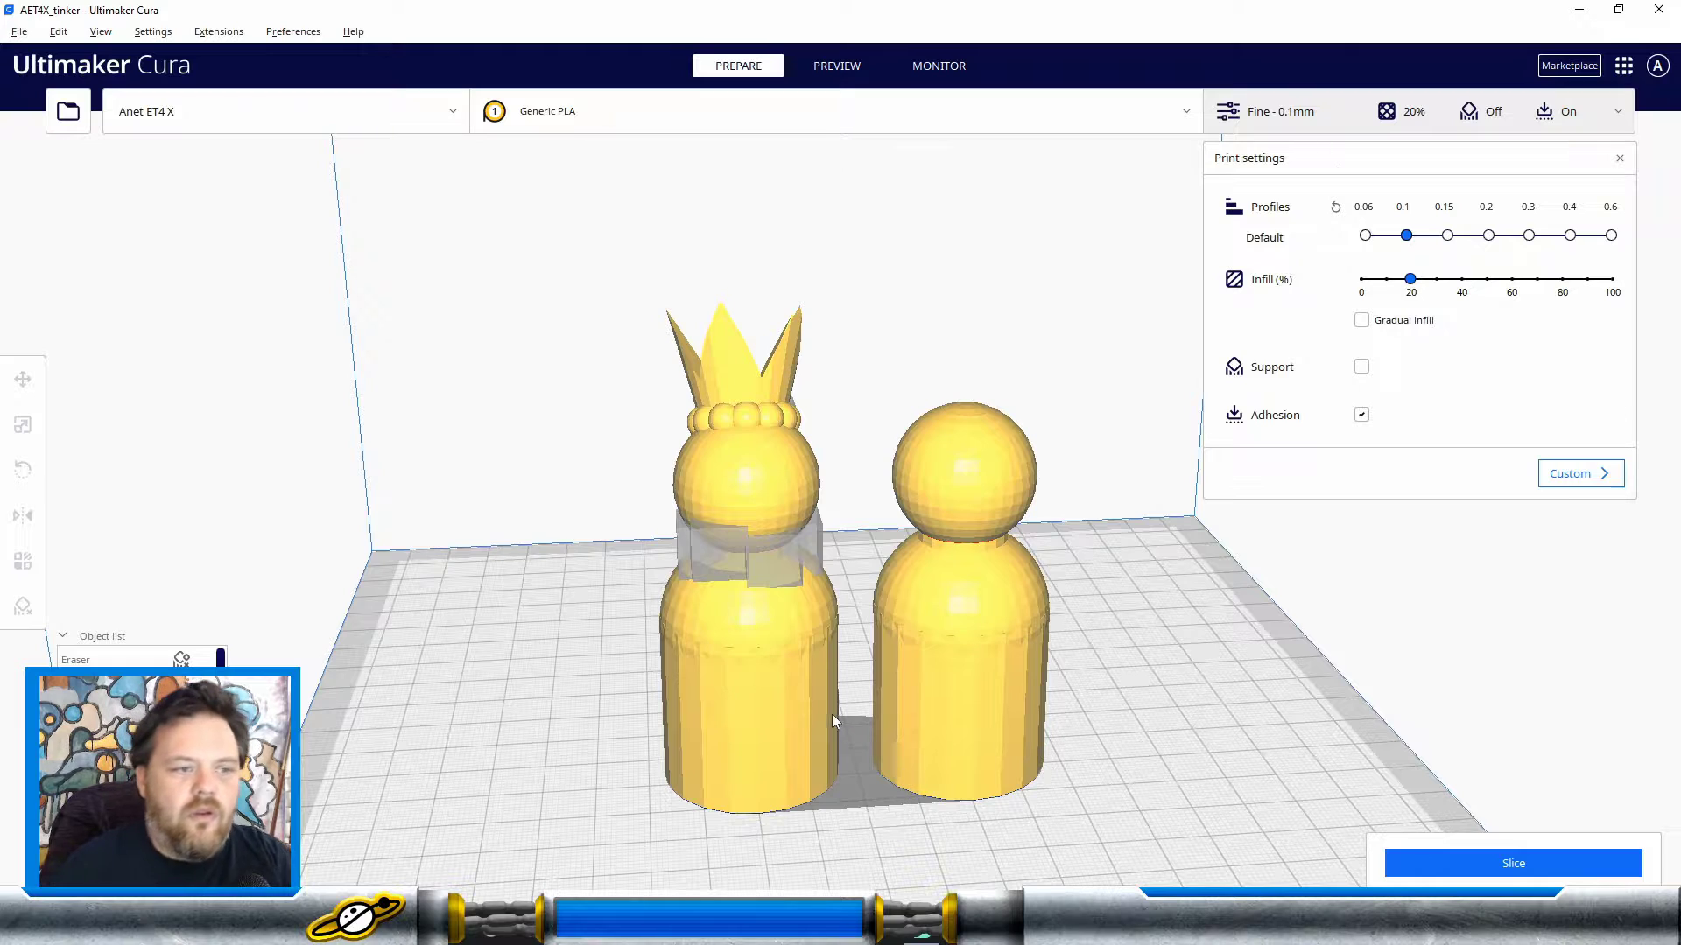
Step: Slice the plate, select all models, and switch to the layer preview
left_click(826, 687)
left_click(1289, 652)
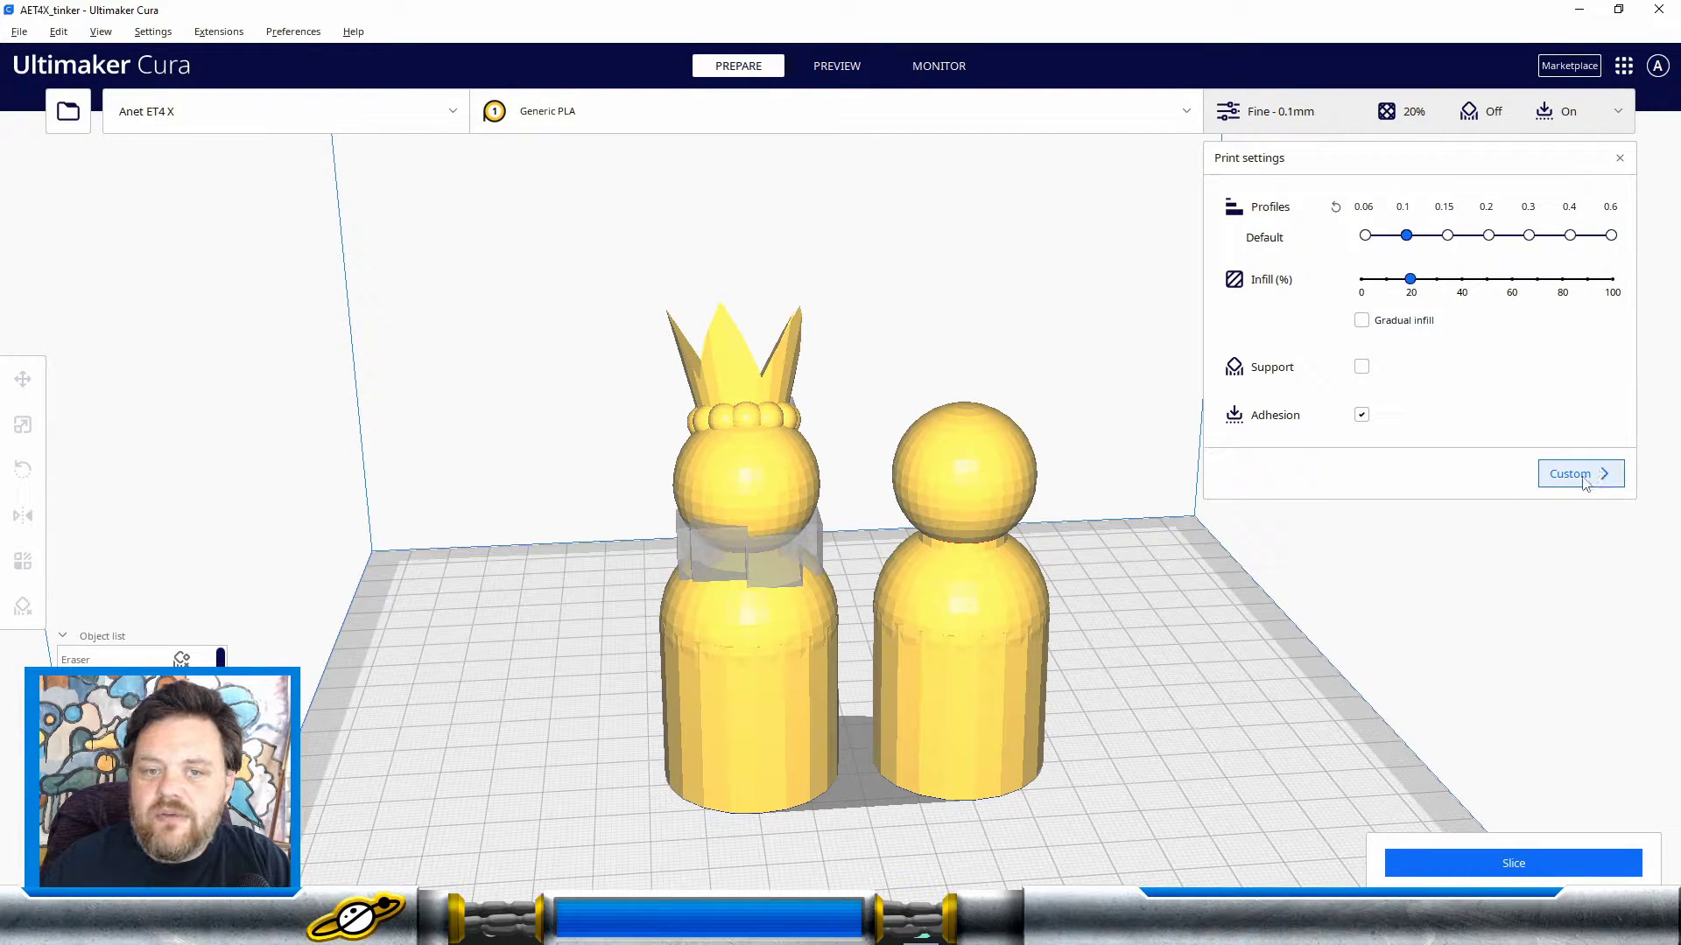
left_click(1513, 864)
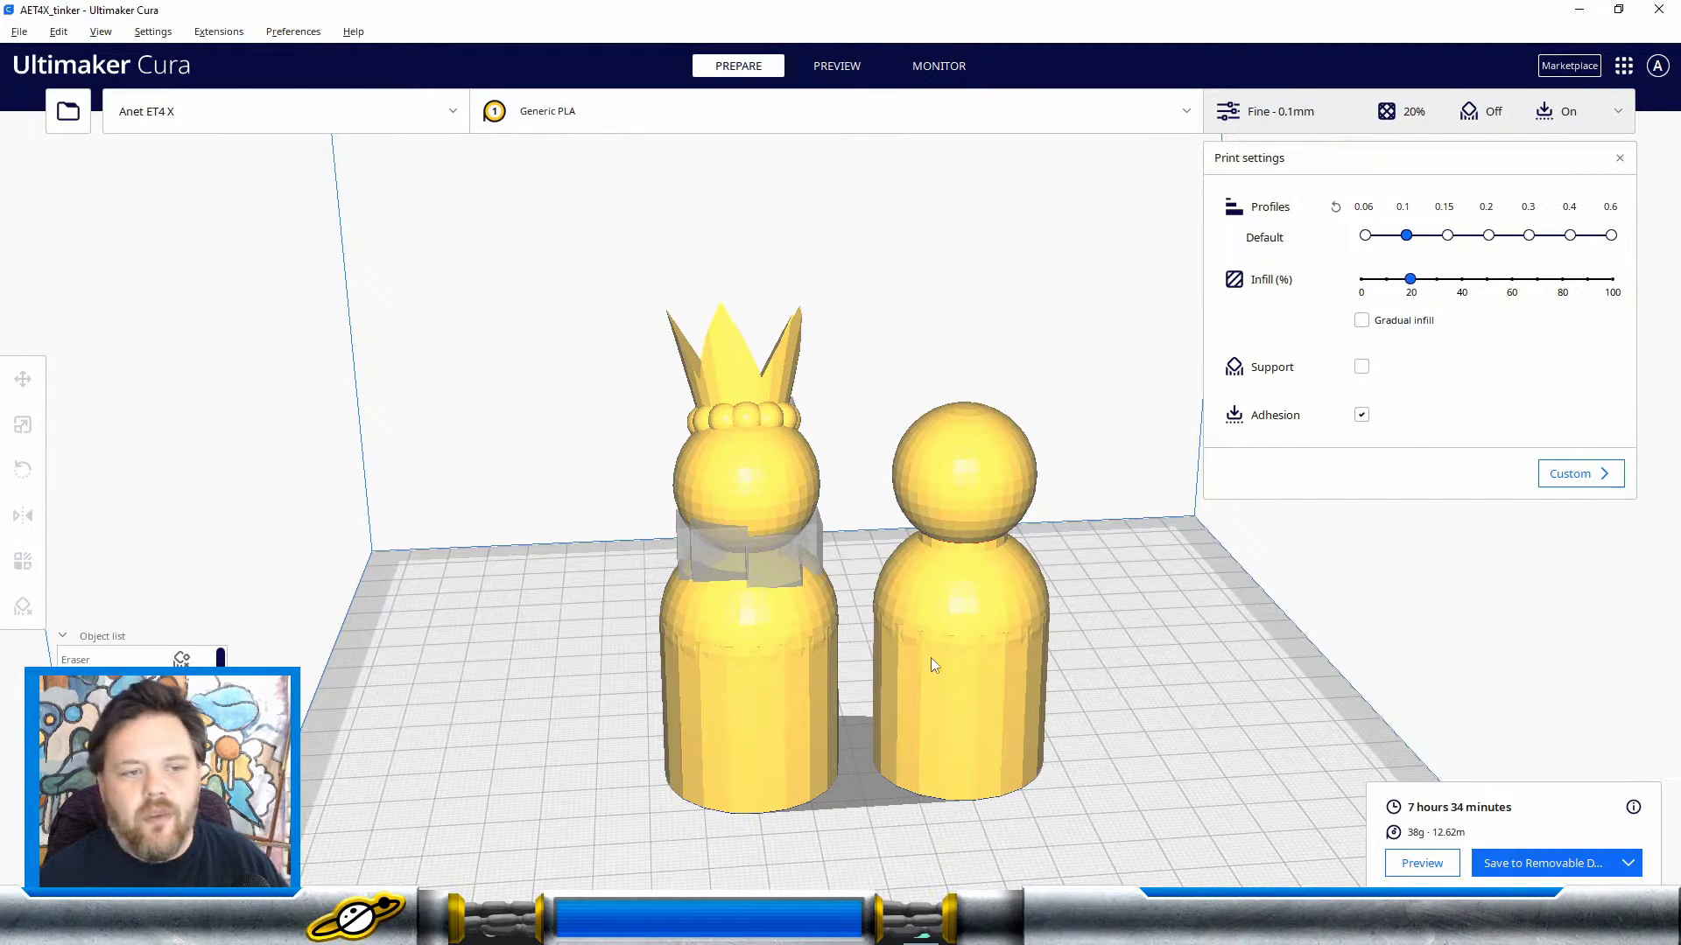
key("ctrl+a")
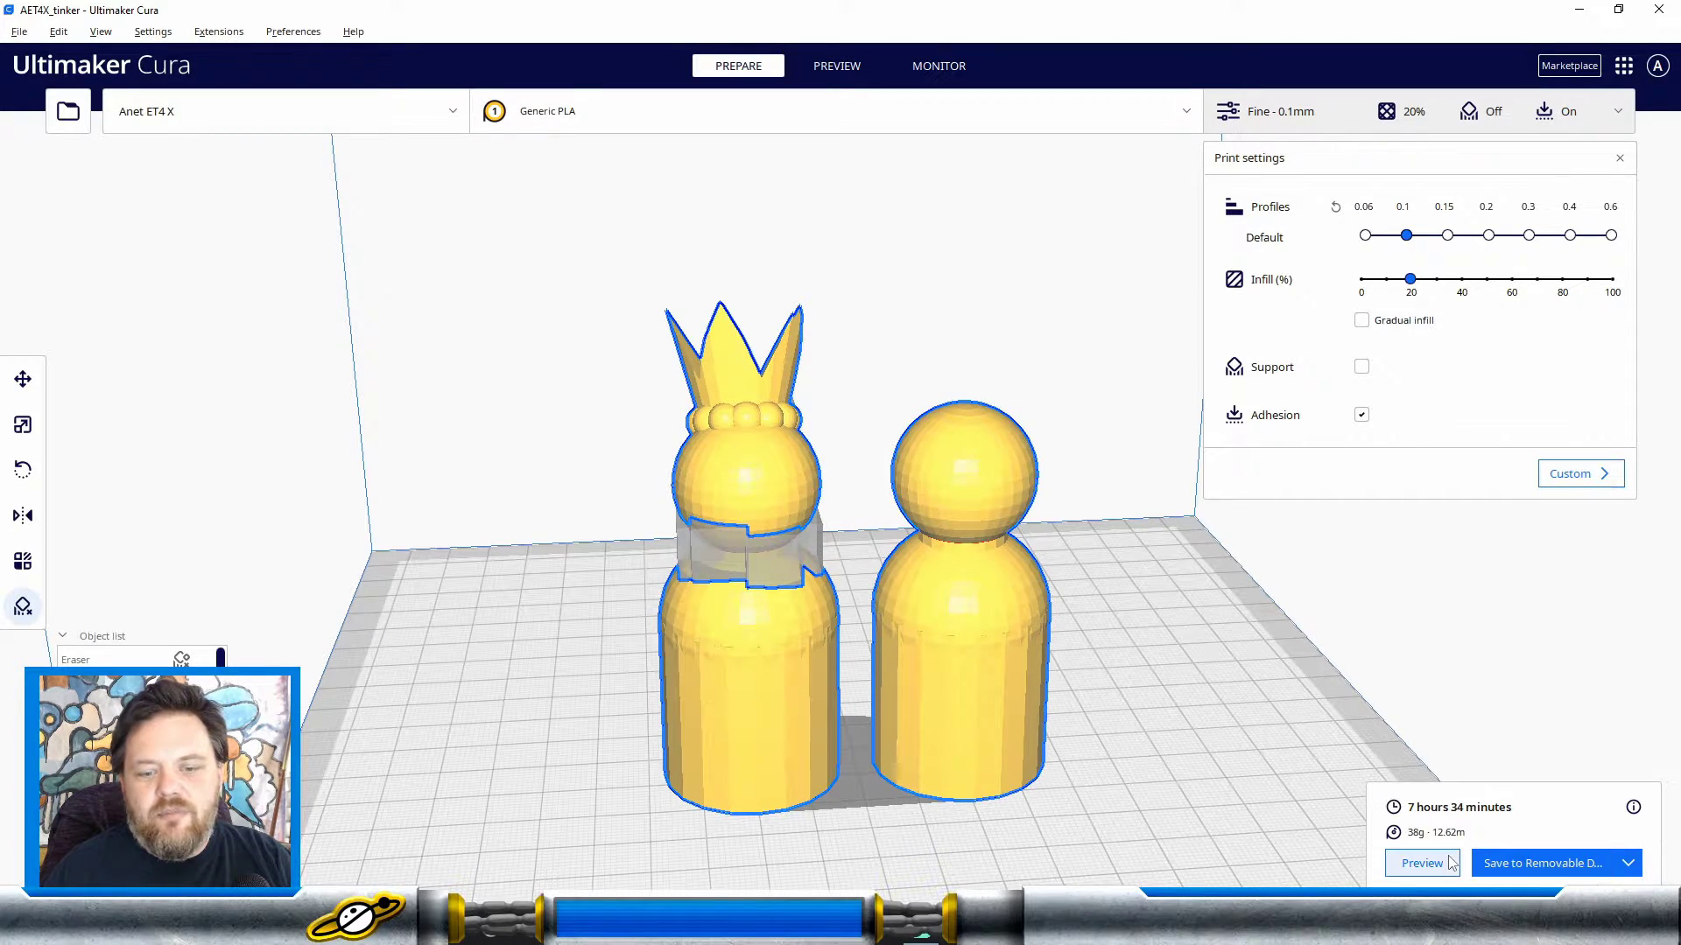
left_click(839, 70)
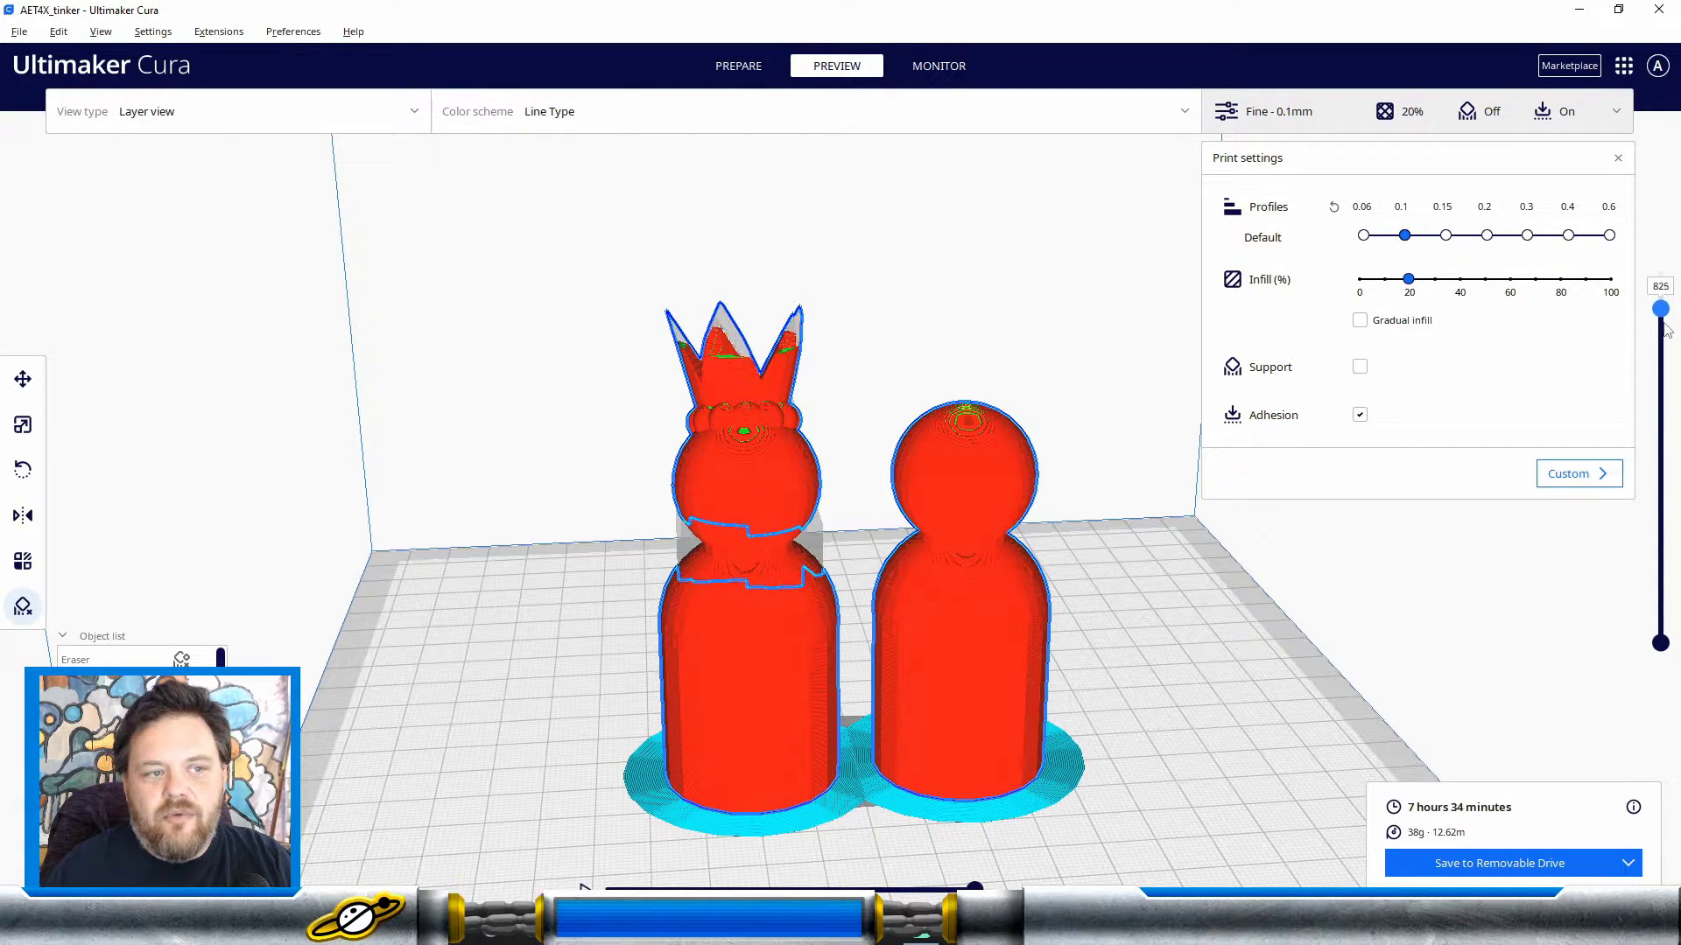
Step: Lower the layer preview to layer 1 to inspect the bottom layer and brim, and raise it to layer 919
left_click_drag(1666, 295, 1674, 675)
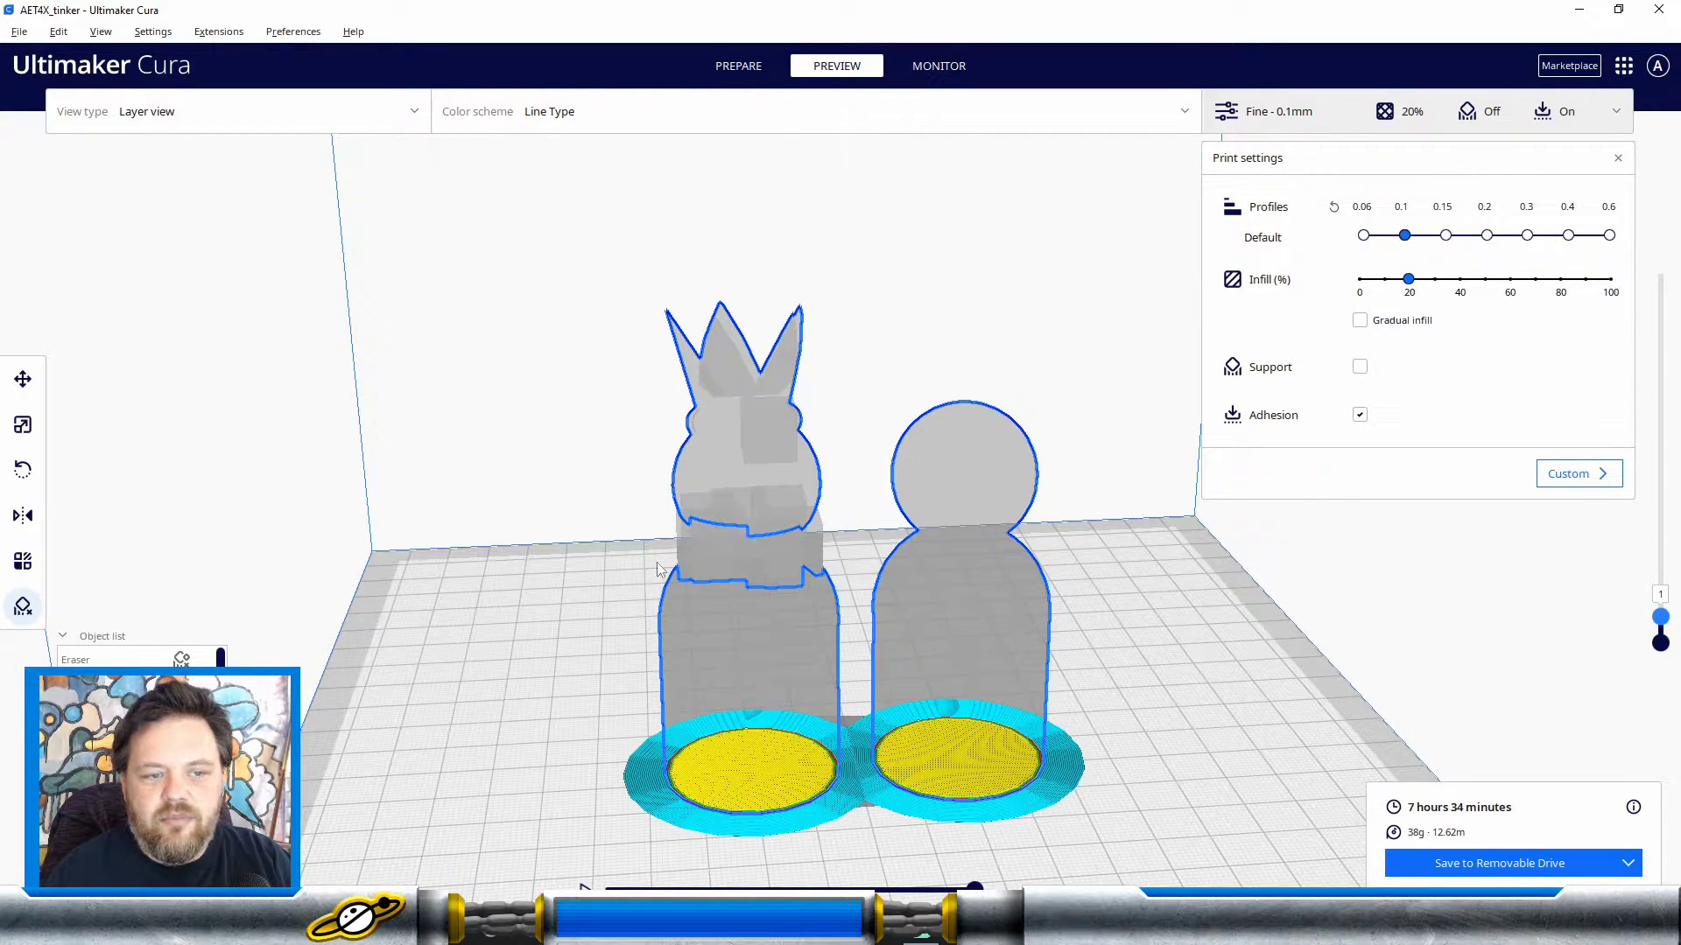
left_click(571, 608)
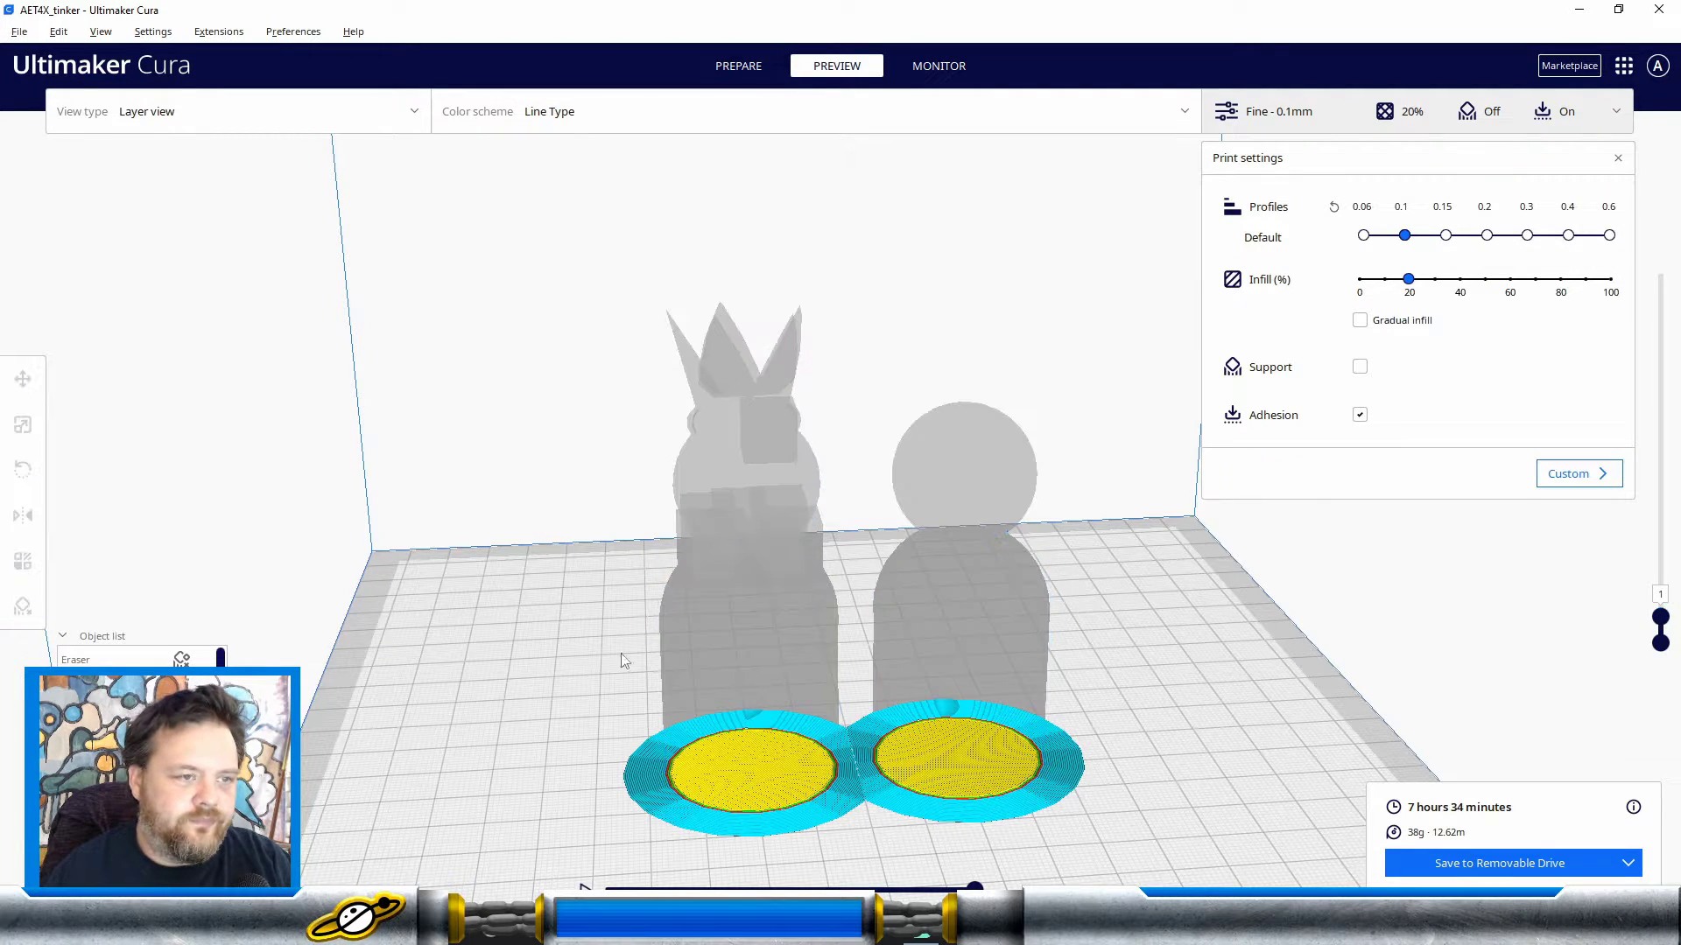
left_click(1011, 662)
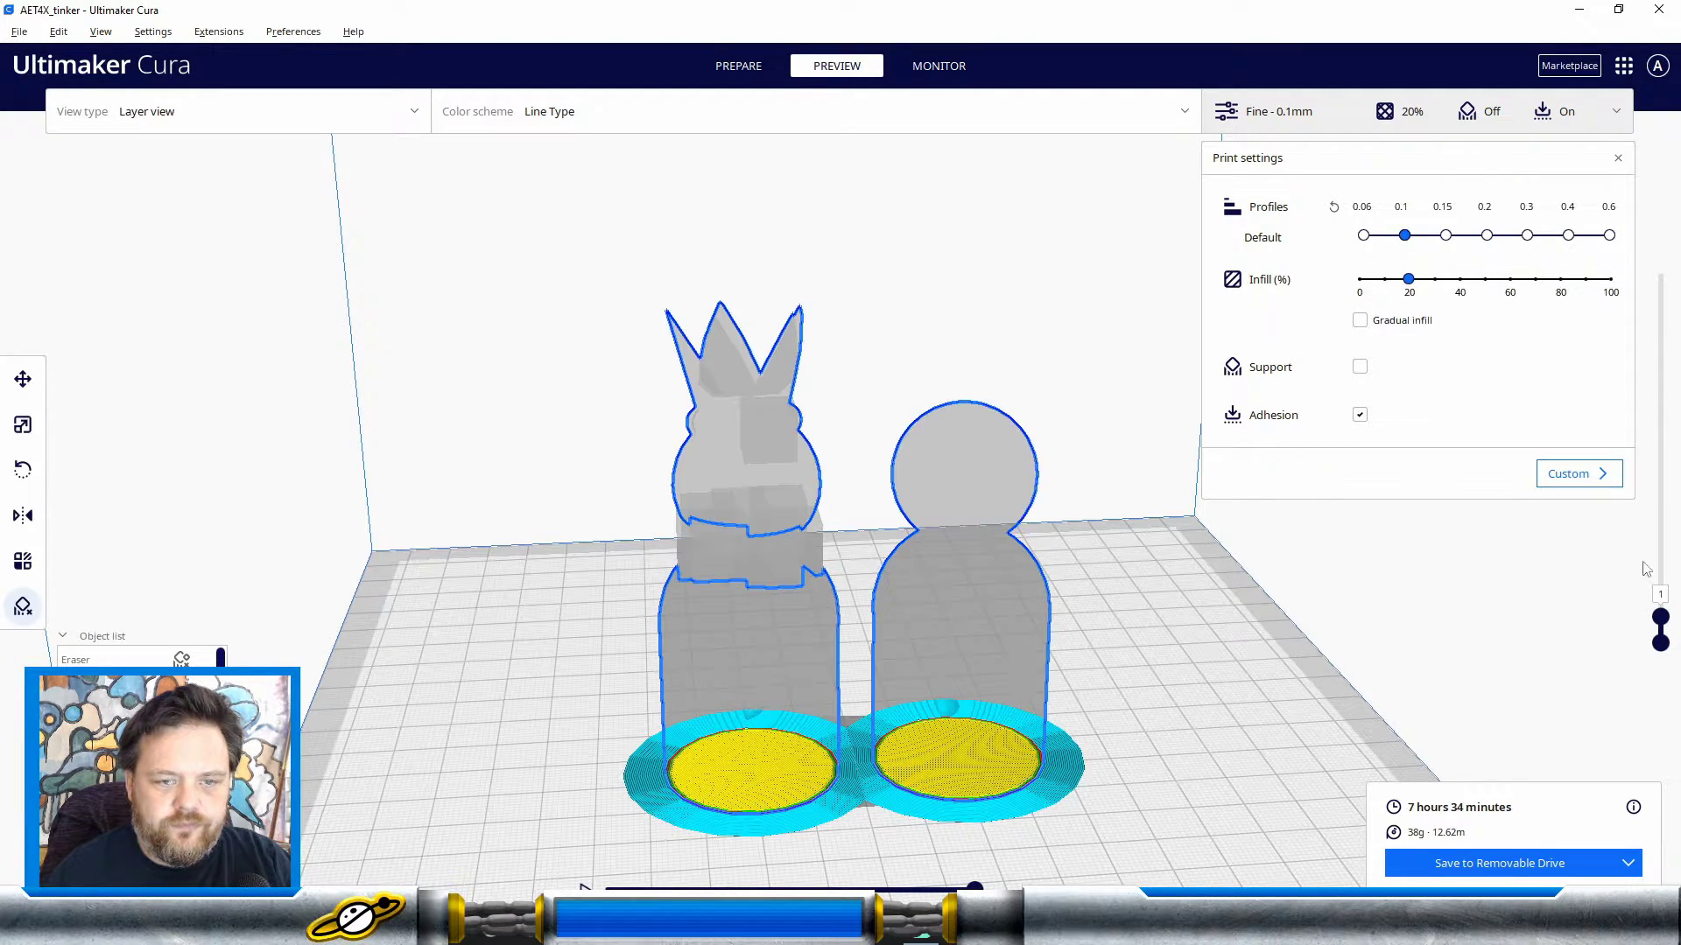
left_click_drag(1661, 617, 1661, 272)
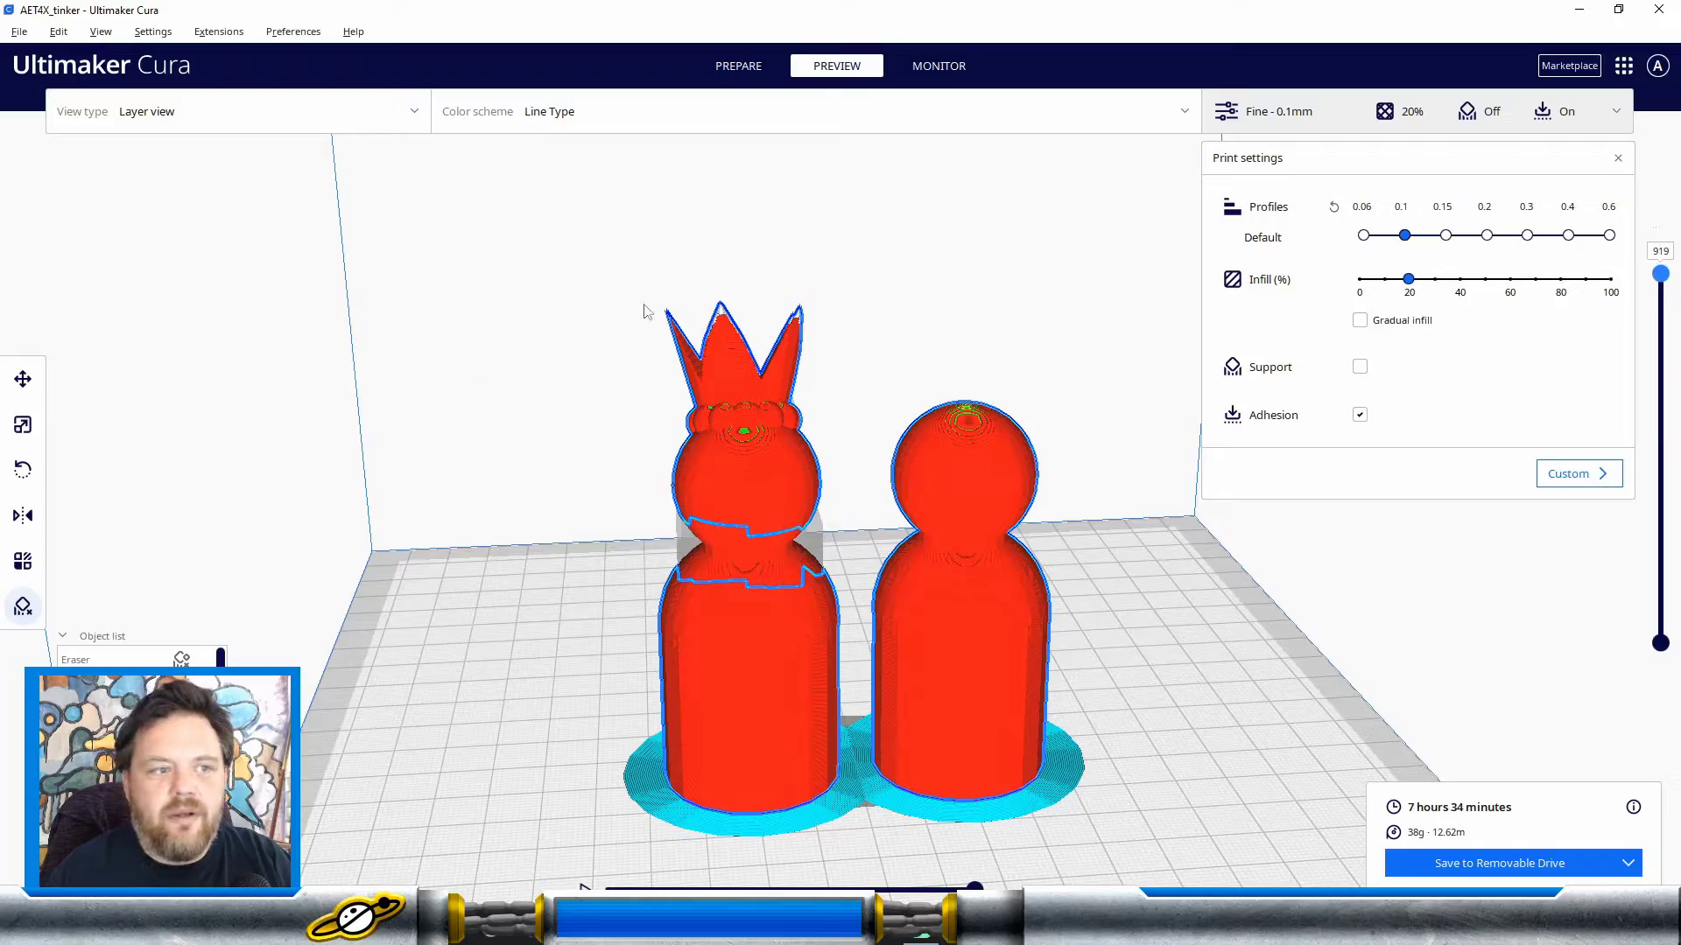
Step: Examine the sliced crown's tips and the white seam lines on the figures' bodies up close
scroll(488, 521, "up", 10)
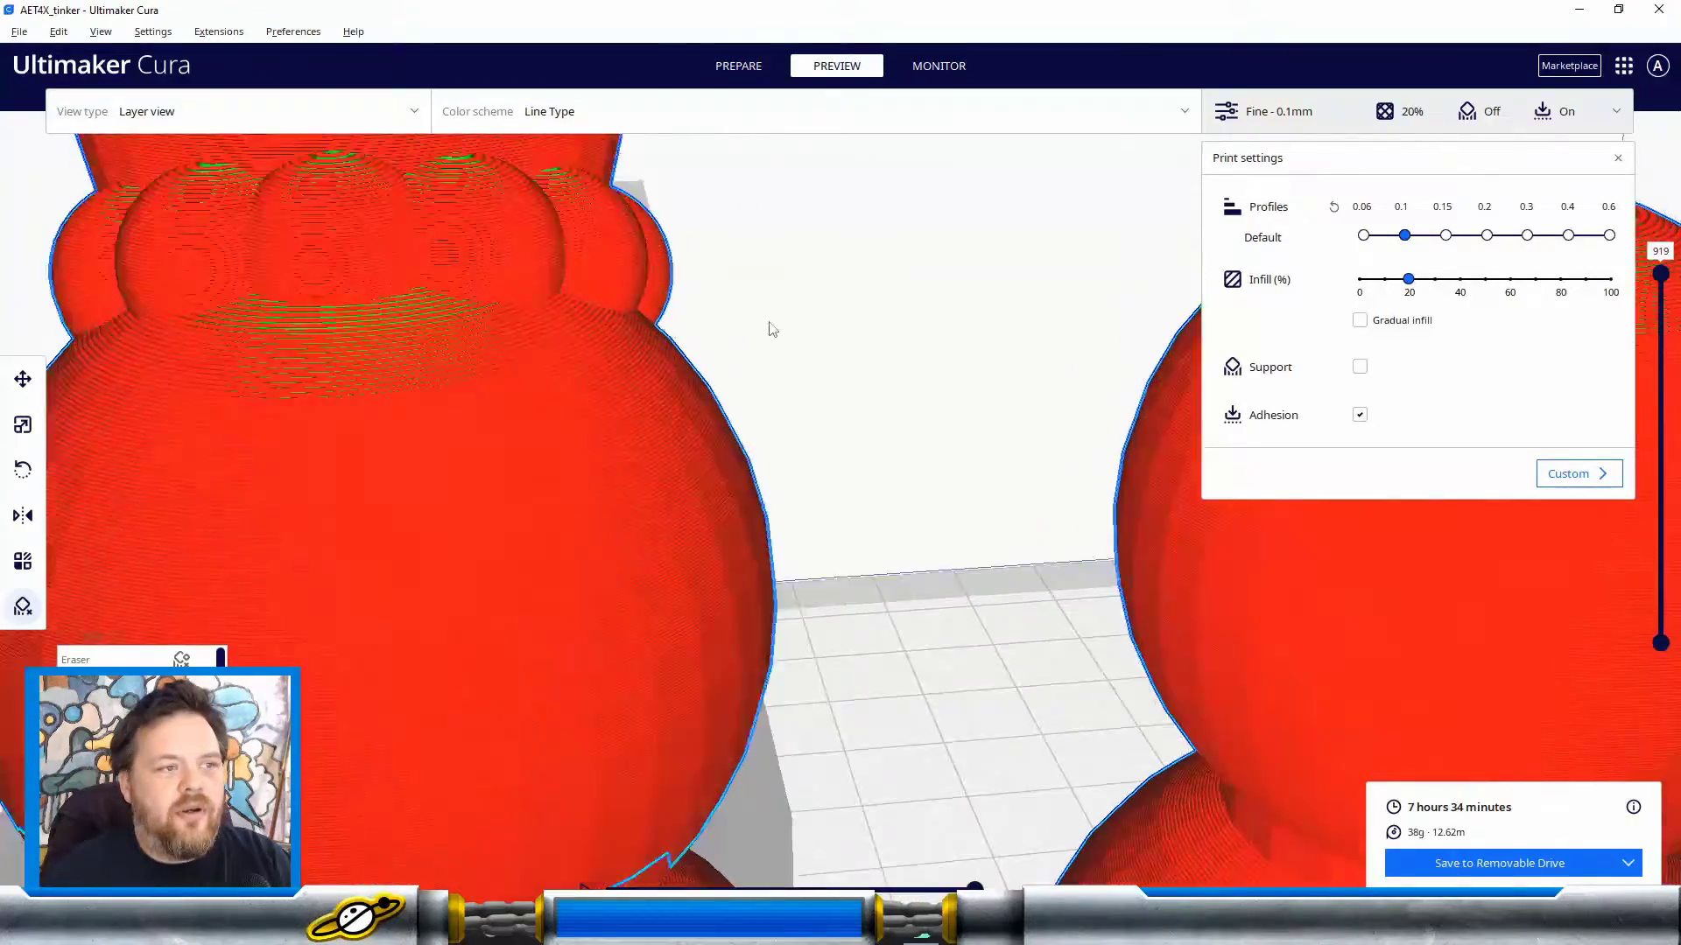
right_click_drag(772, 329, 872, 393)
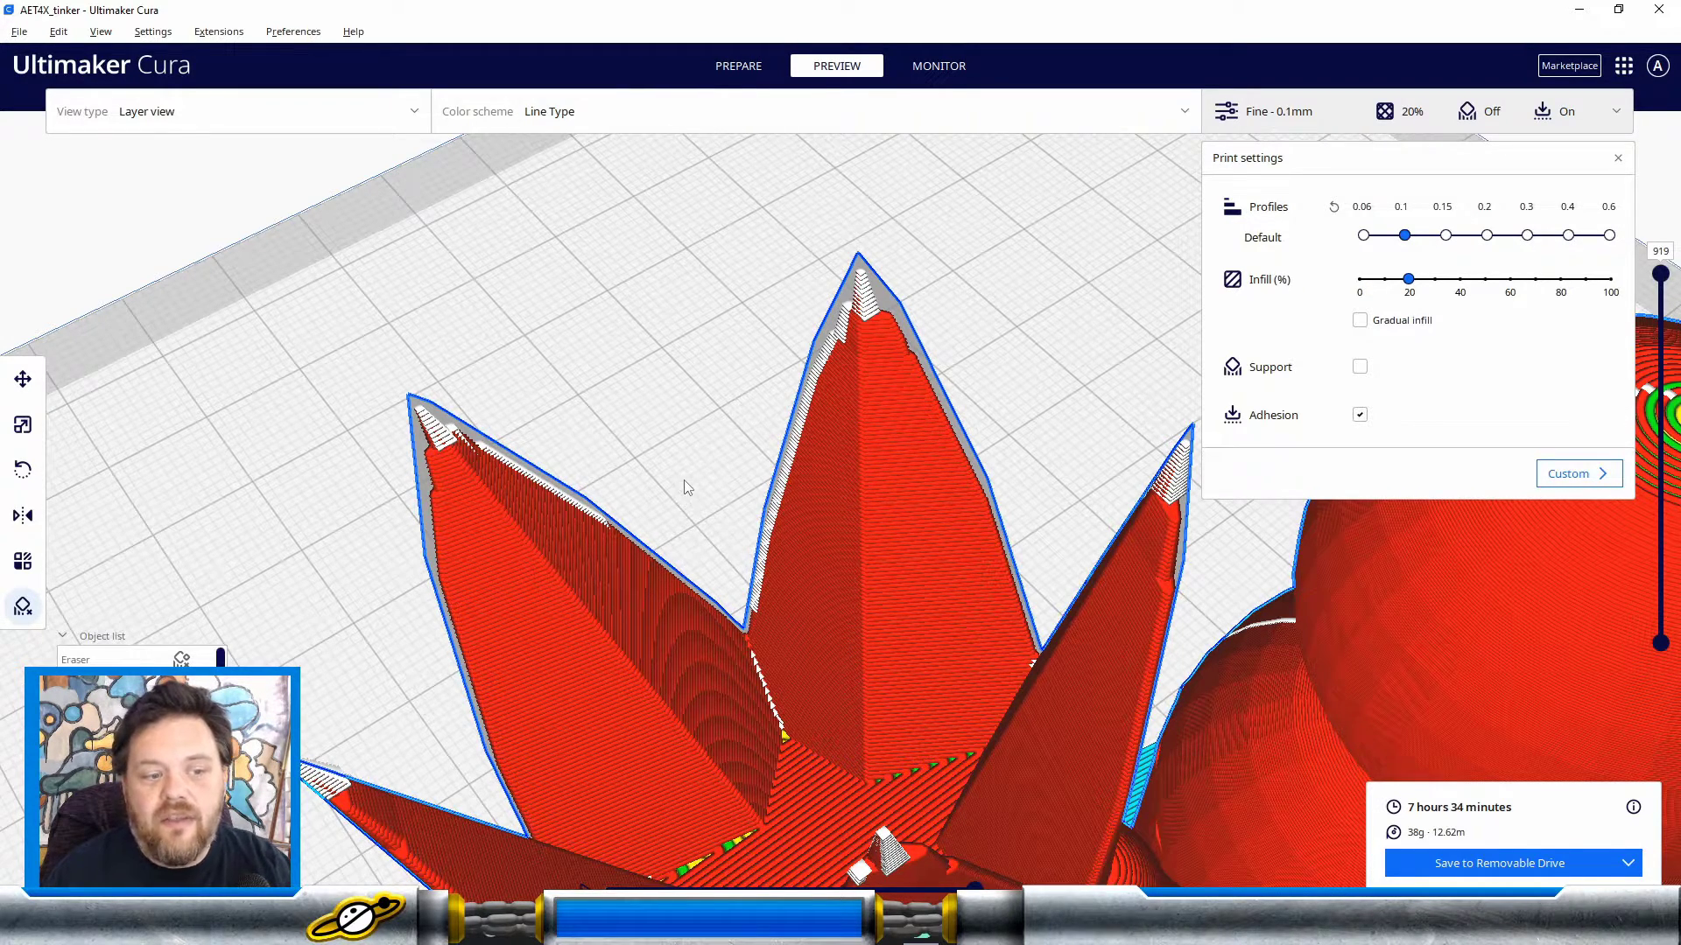
right_click_drag(723, 494, 993, 535)
right_click_drag(788, 559, 1488, 350)
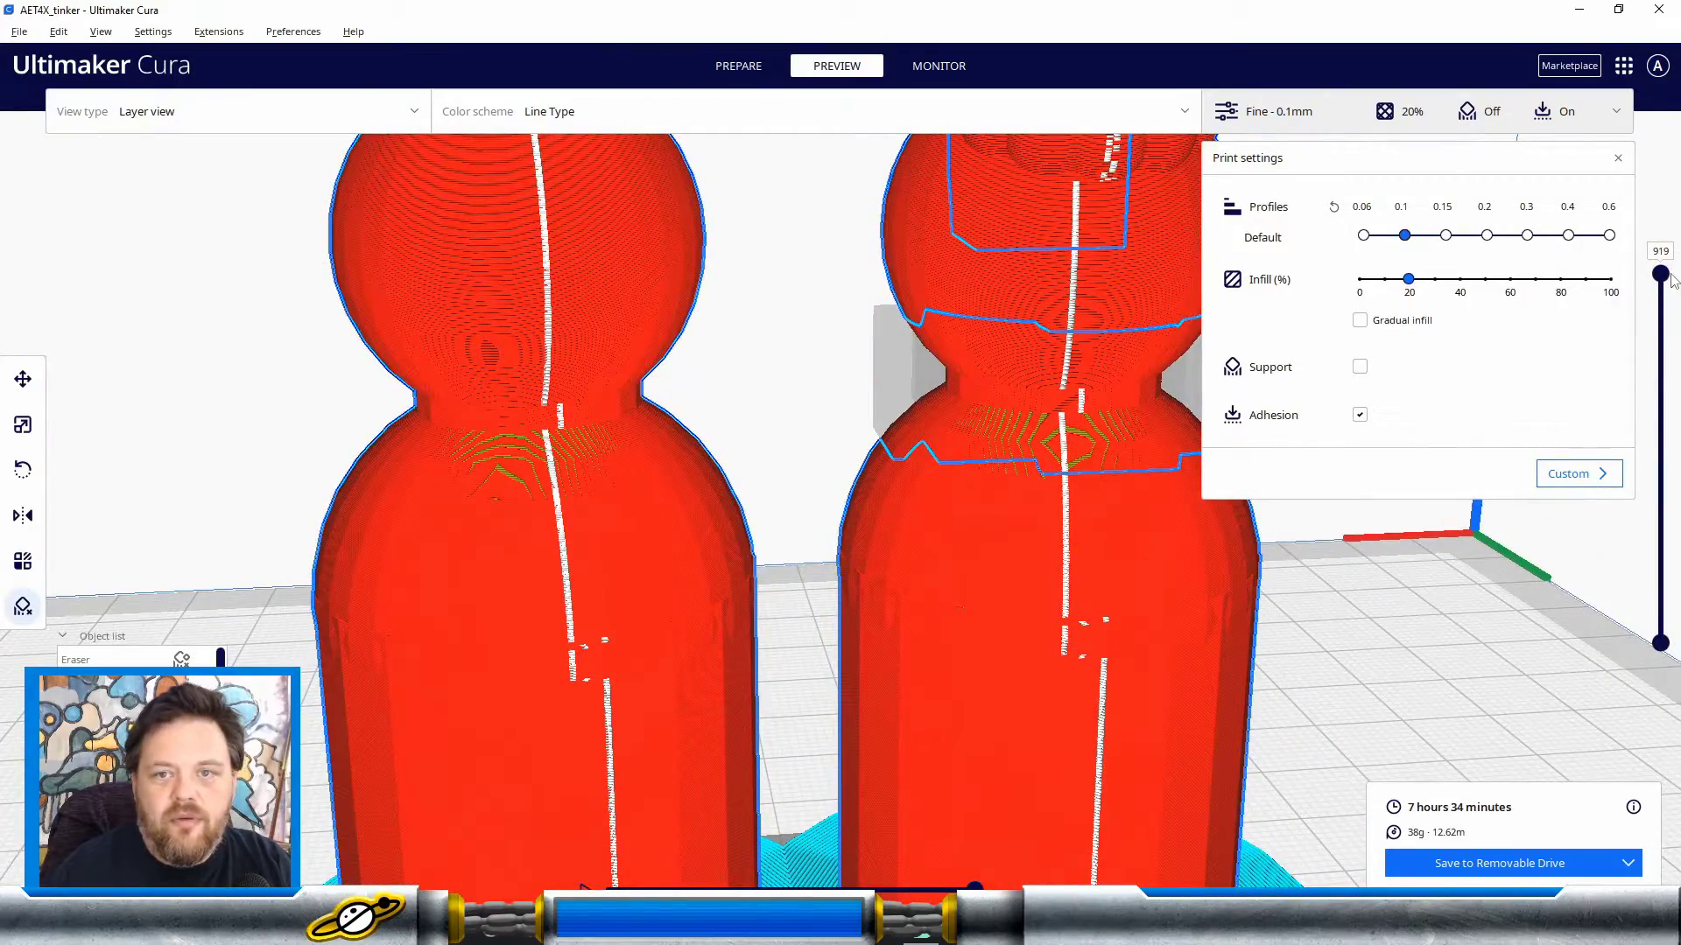
Step: Lower the layer preview to layer 228 and examine the infill pattern and walls inside both bodies
left_click_drag(1661, 276, 1670, 550)
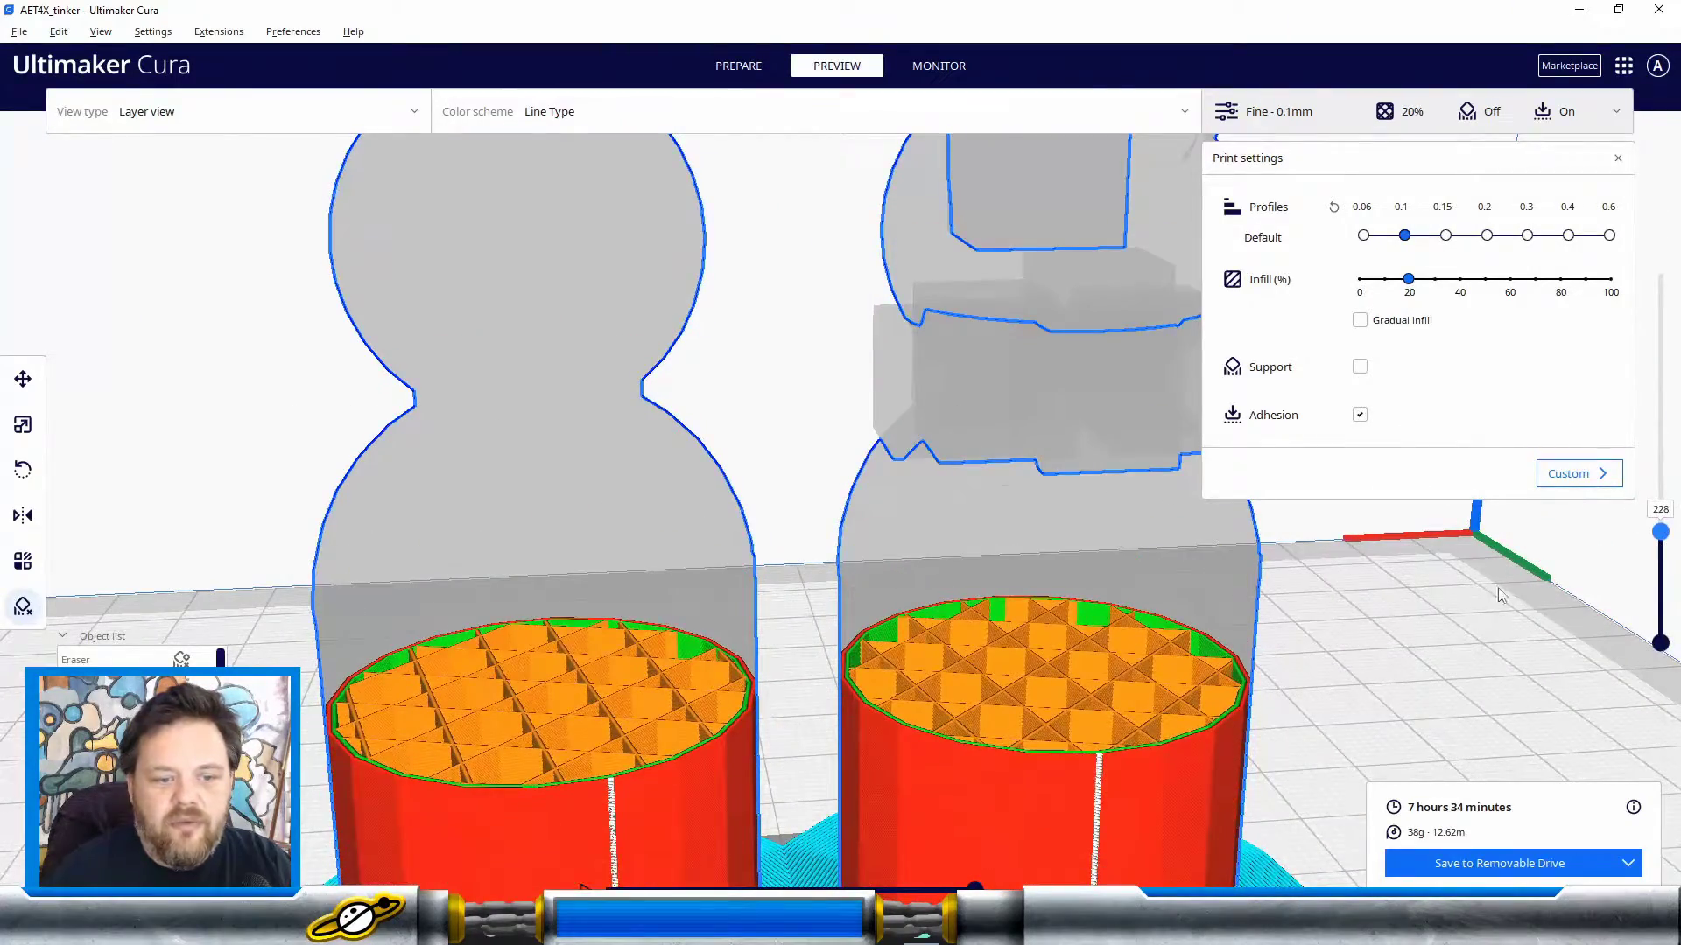
right_click_drag(1499, 586, 1373, 700)
scroll(1138, 717, "down", 5)
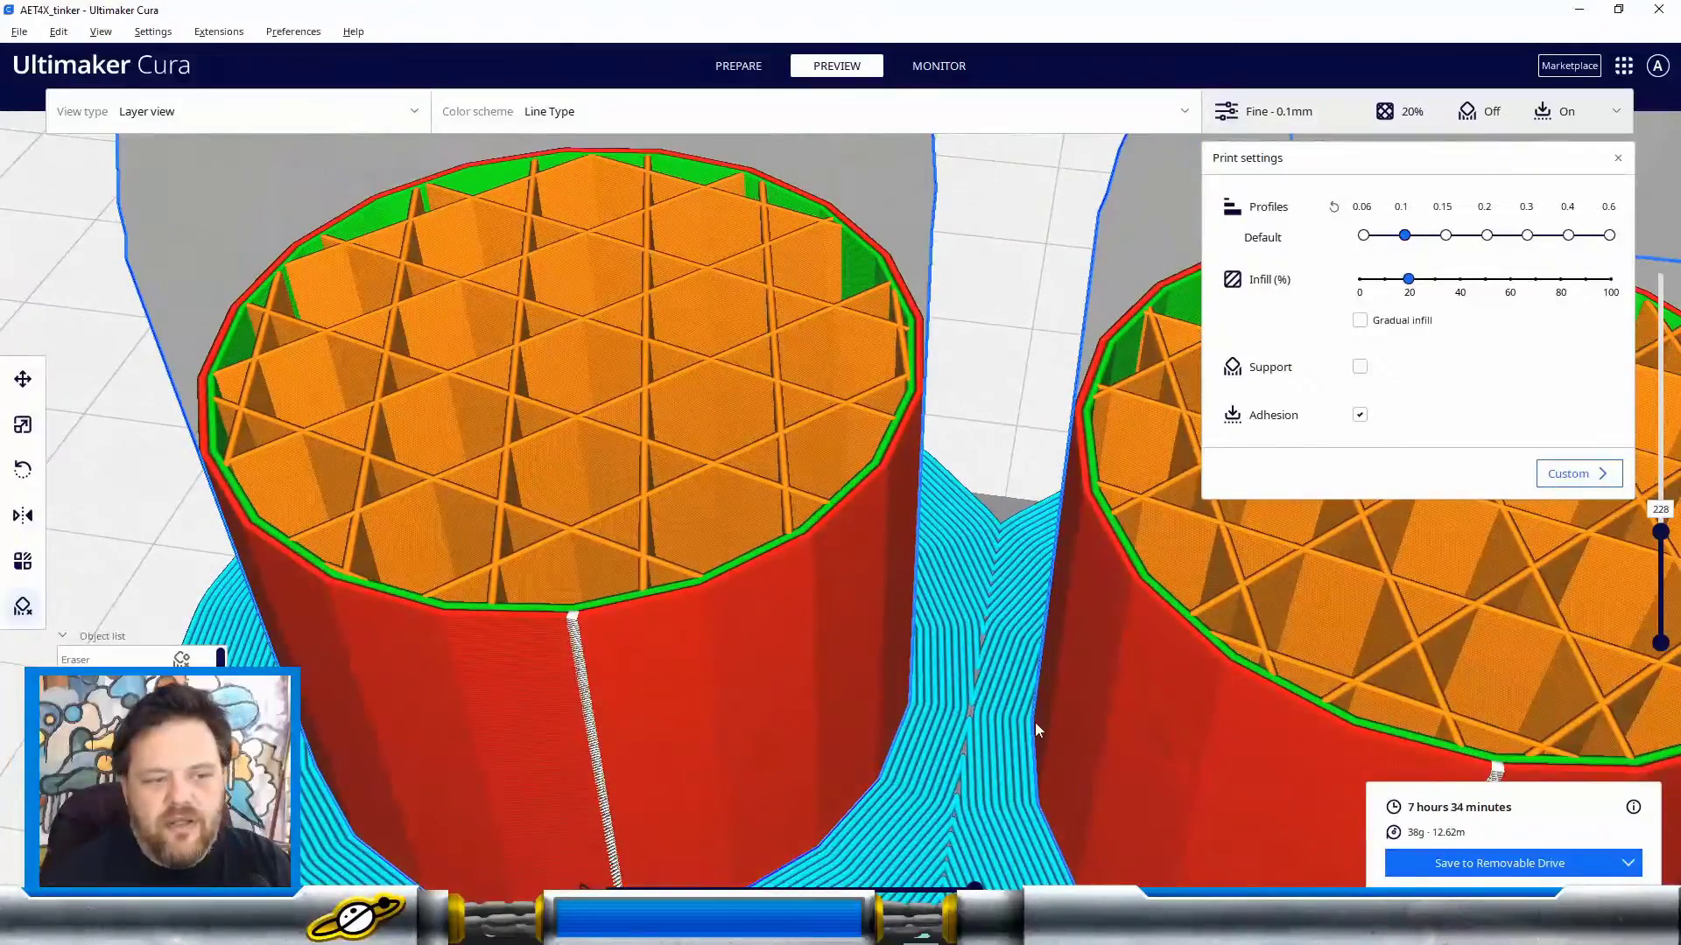
scroll(875, 714, "down", 2)
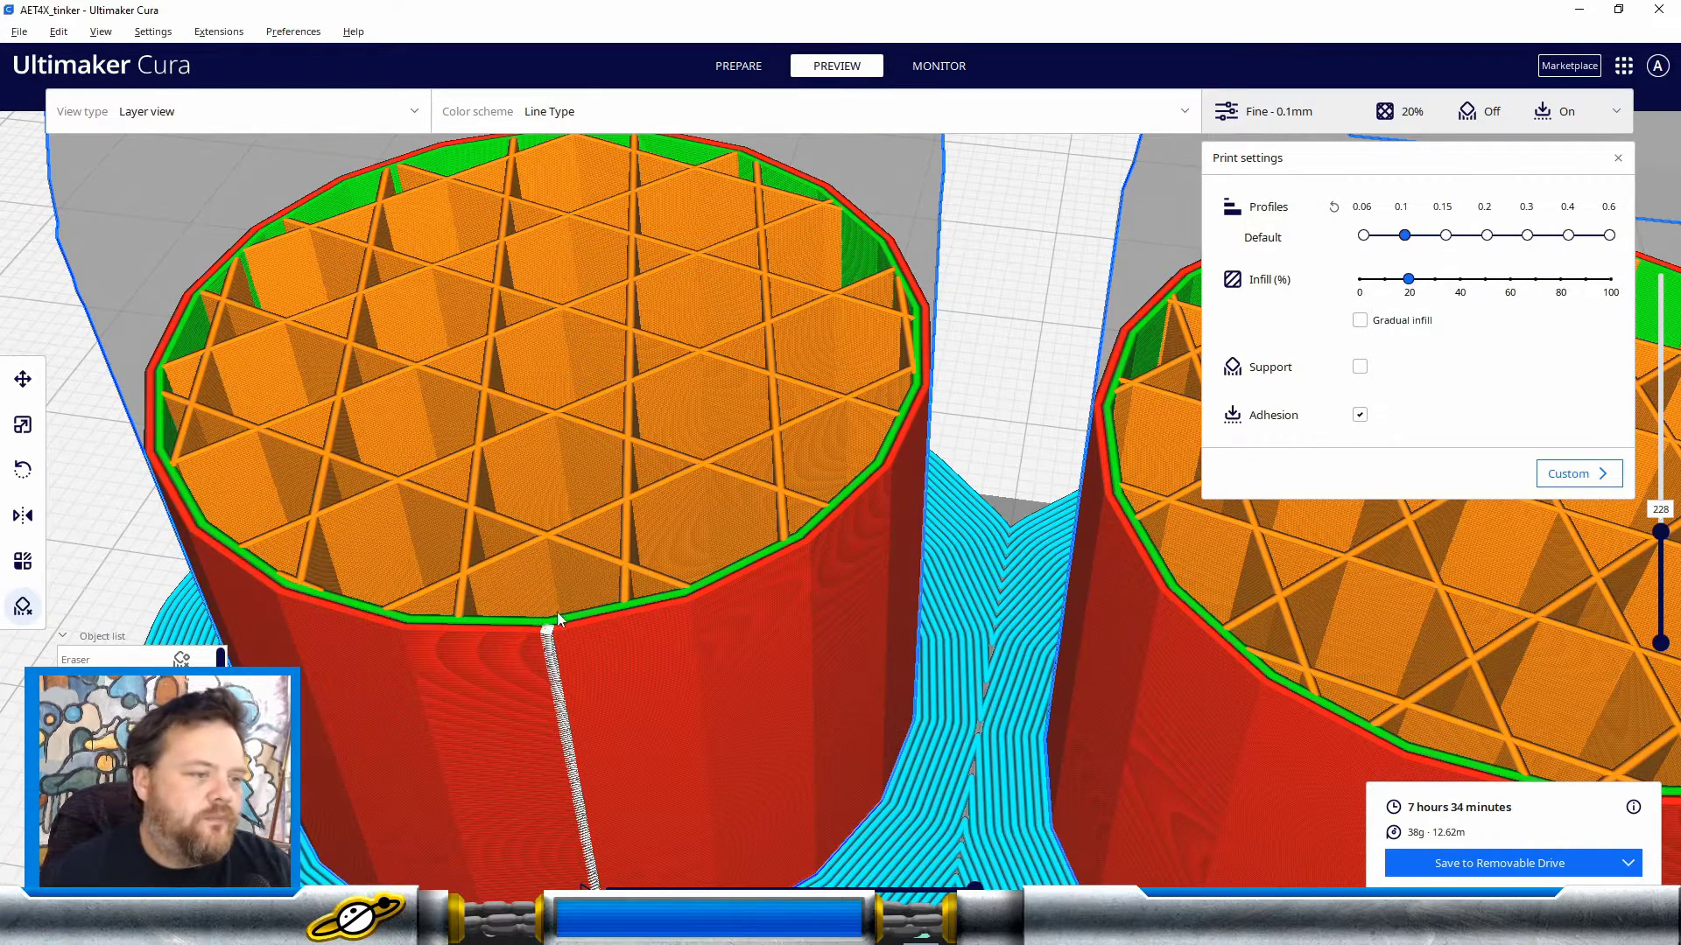
left_click(459, 618)
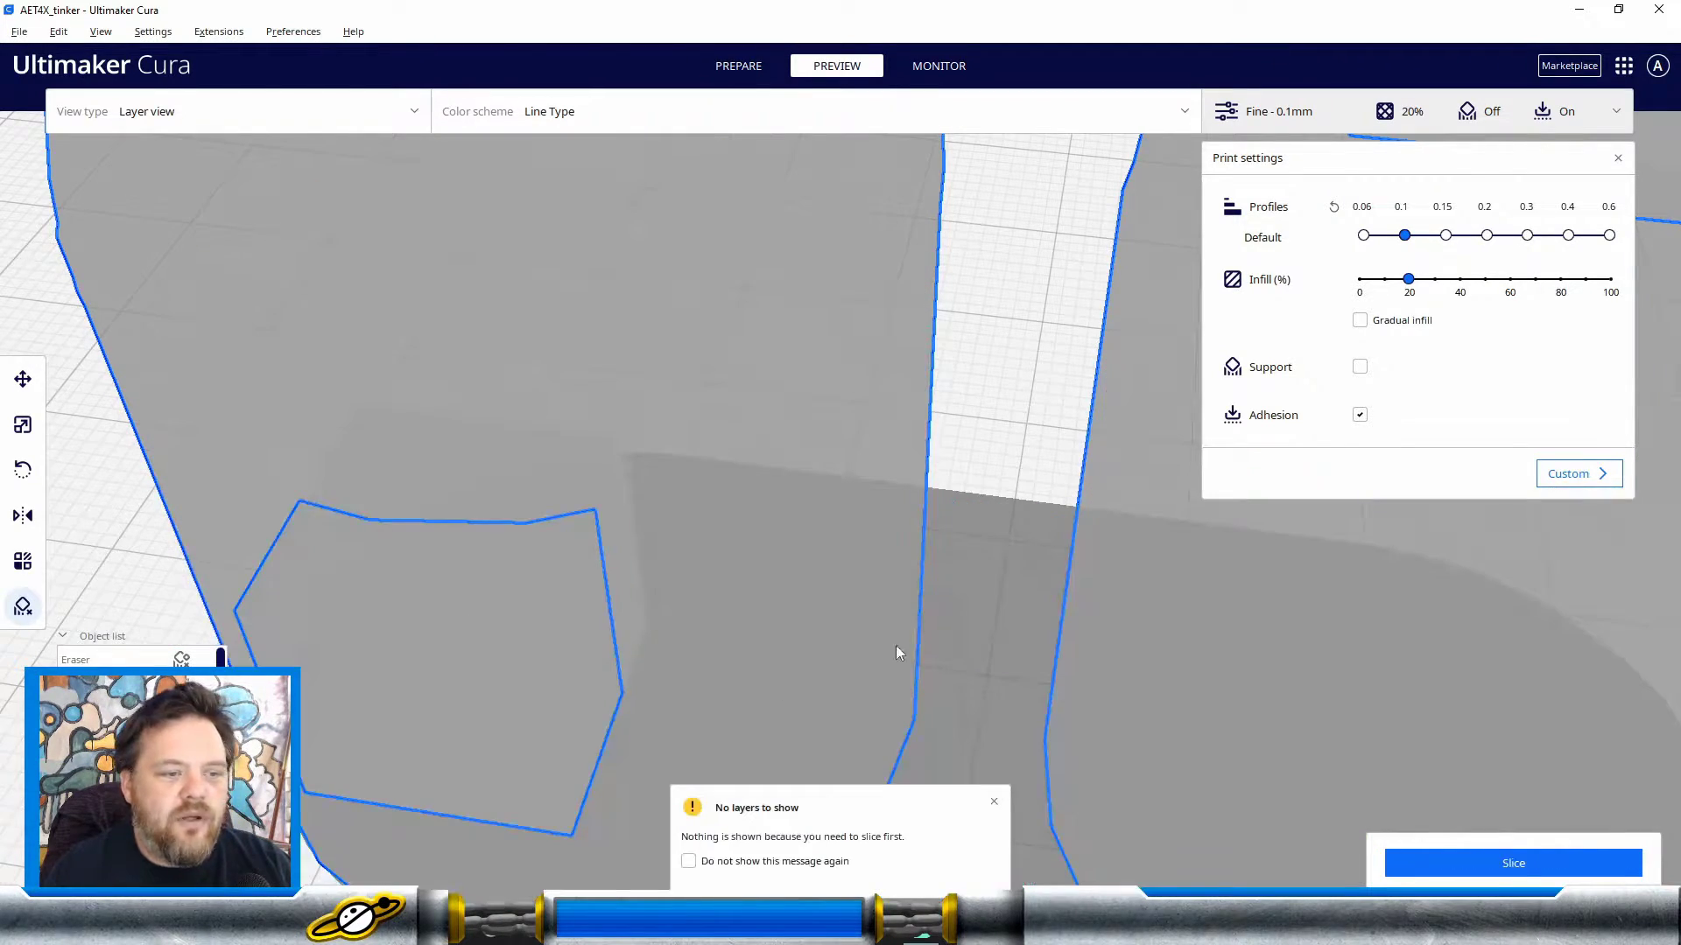
Step: Undo the last two support blocker placements on the figures and slice the plate again
left_click(829, 614)
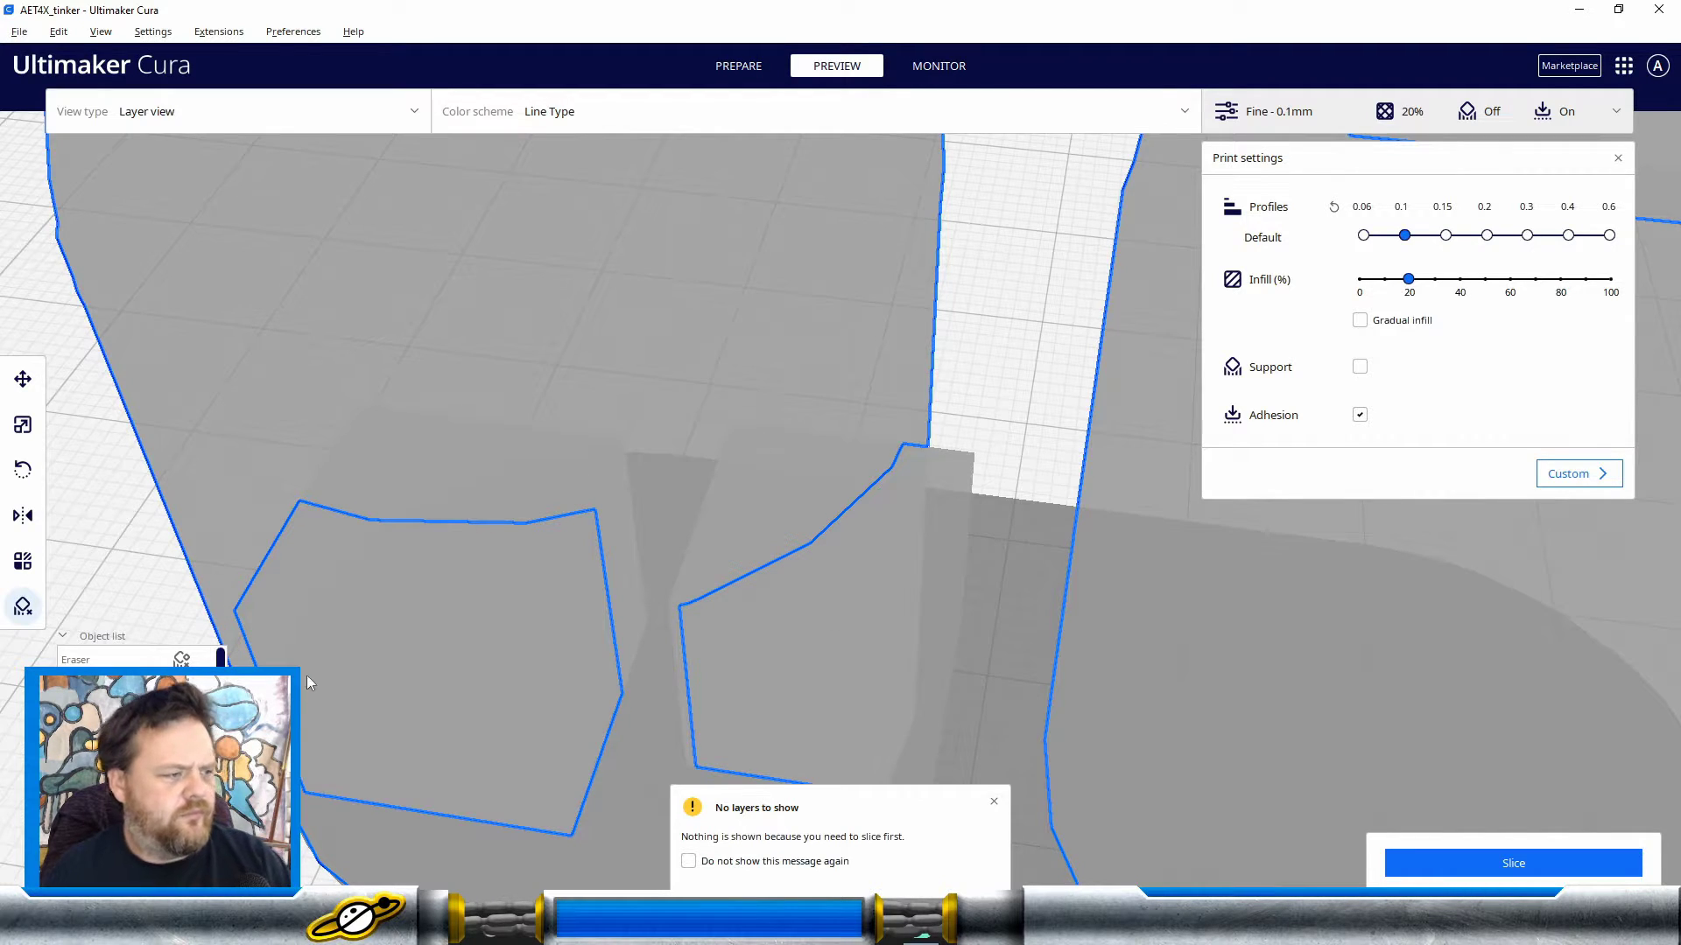
key("ctrl+z")
key("ctrl+z")
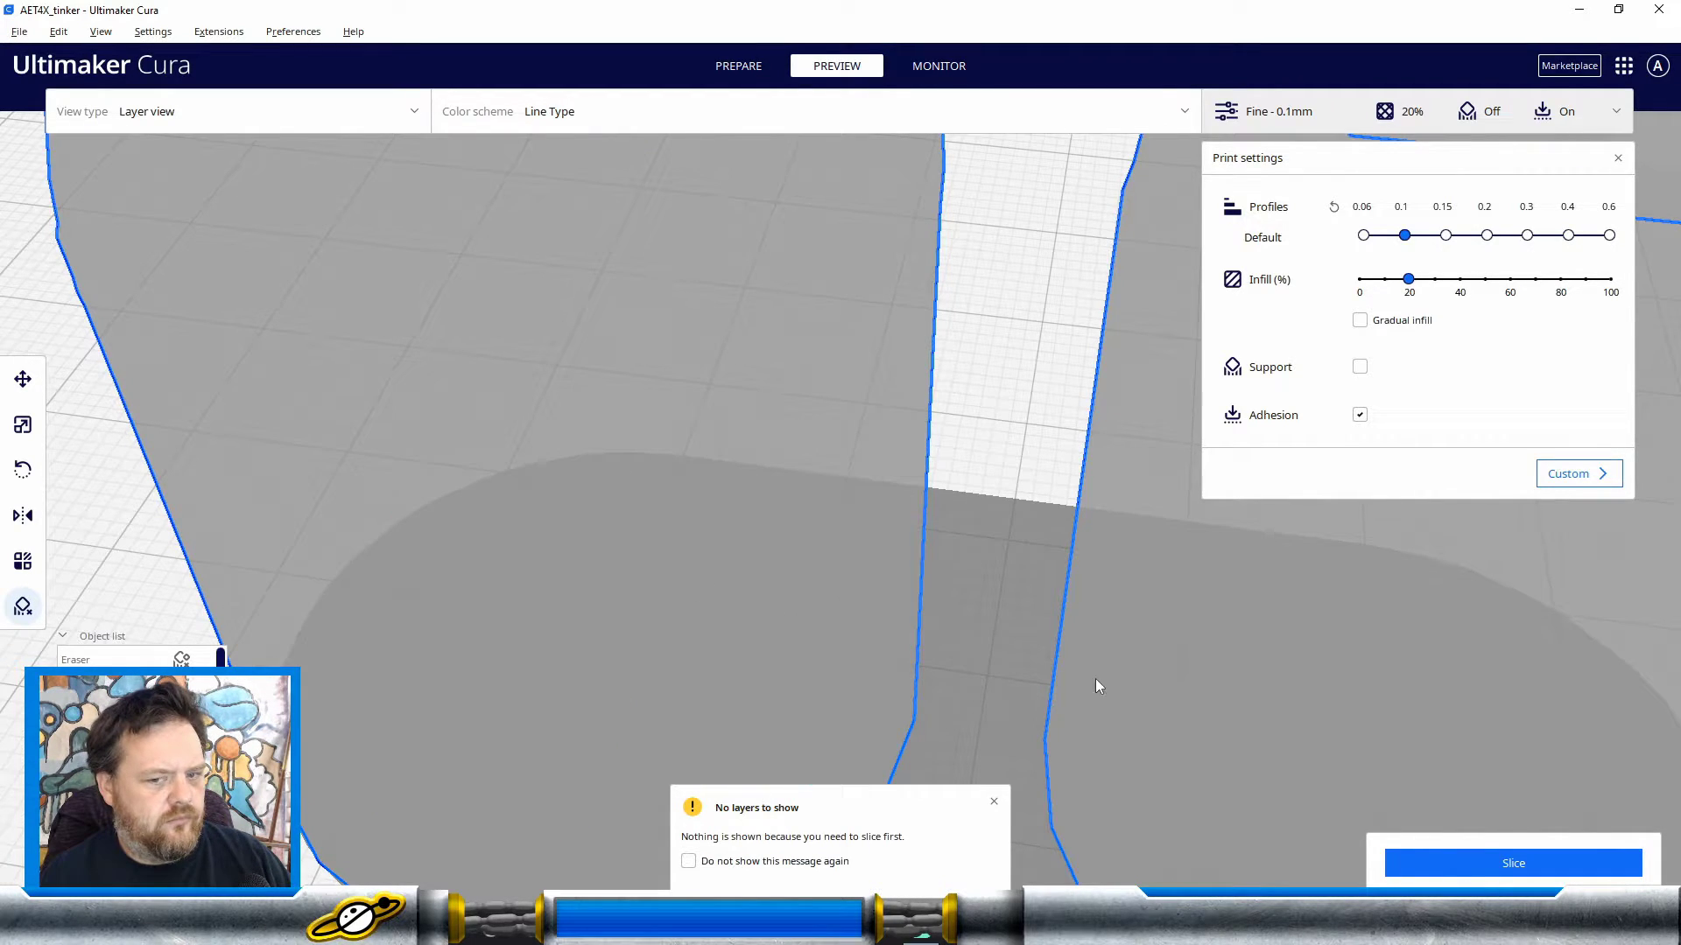
left_click(1479, 862)
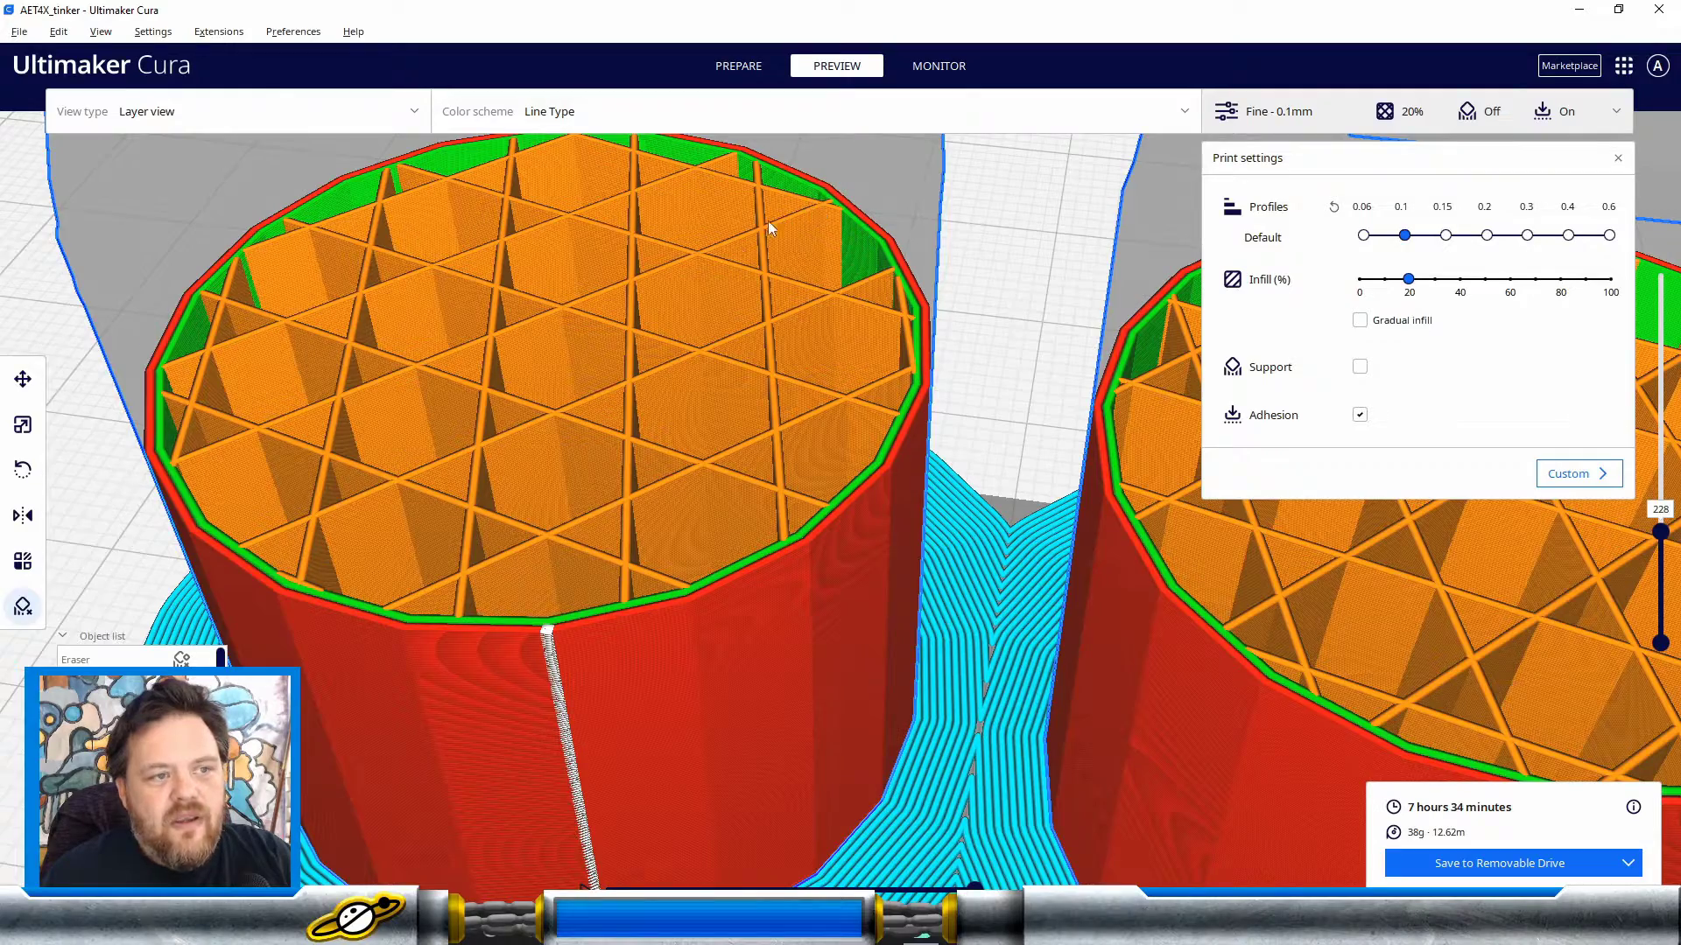
Step: Examine the infill pattern, green inner walls and red outer walls of the cut-open bodies up close
scroll(574, 387, "up", 6)
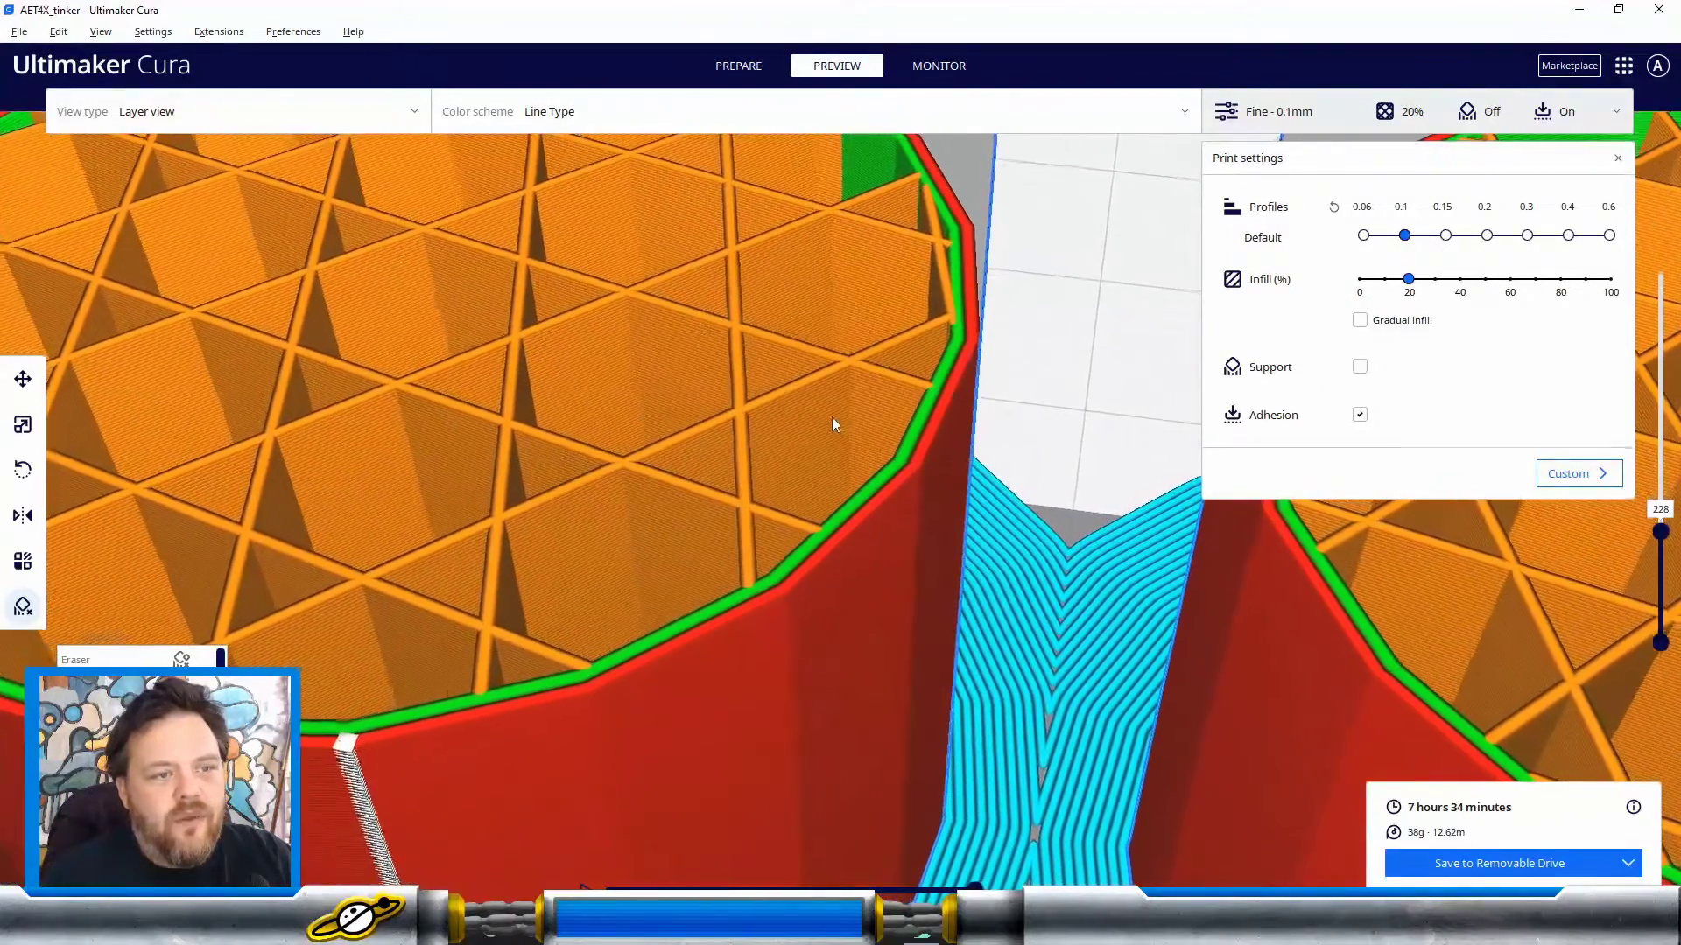
scroll(831, 417, "up", 1)
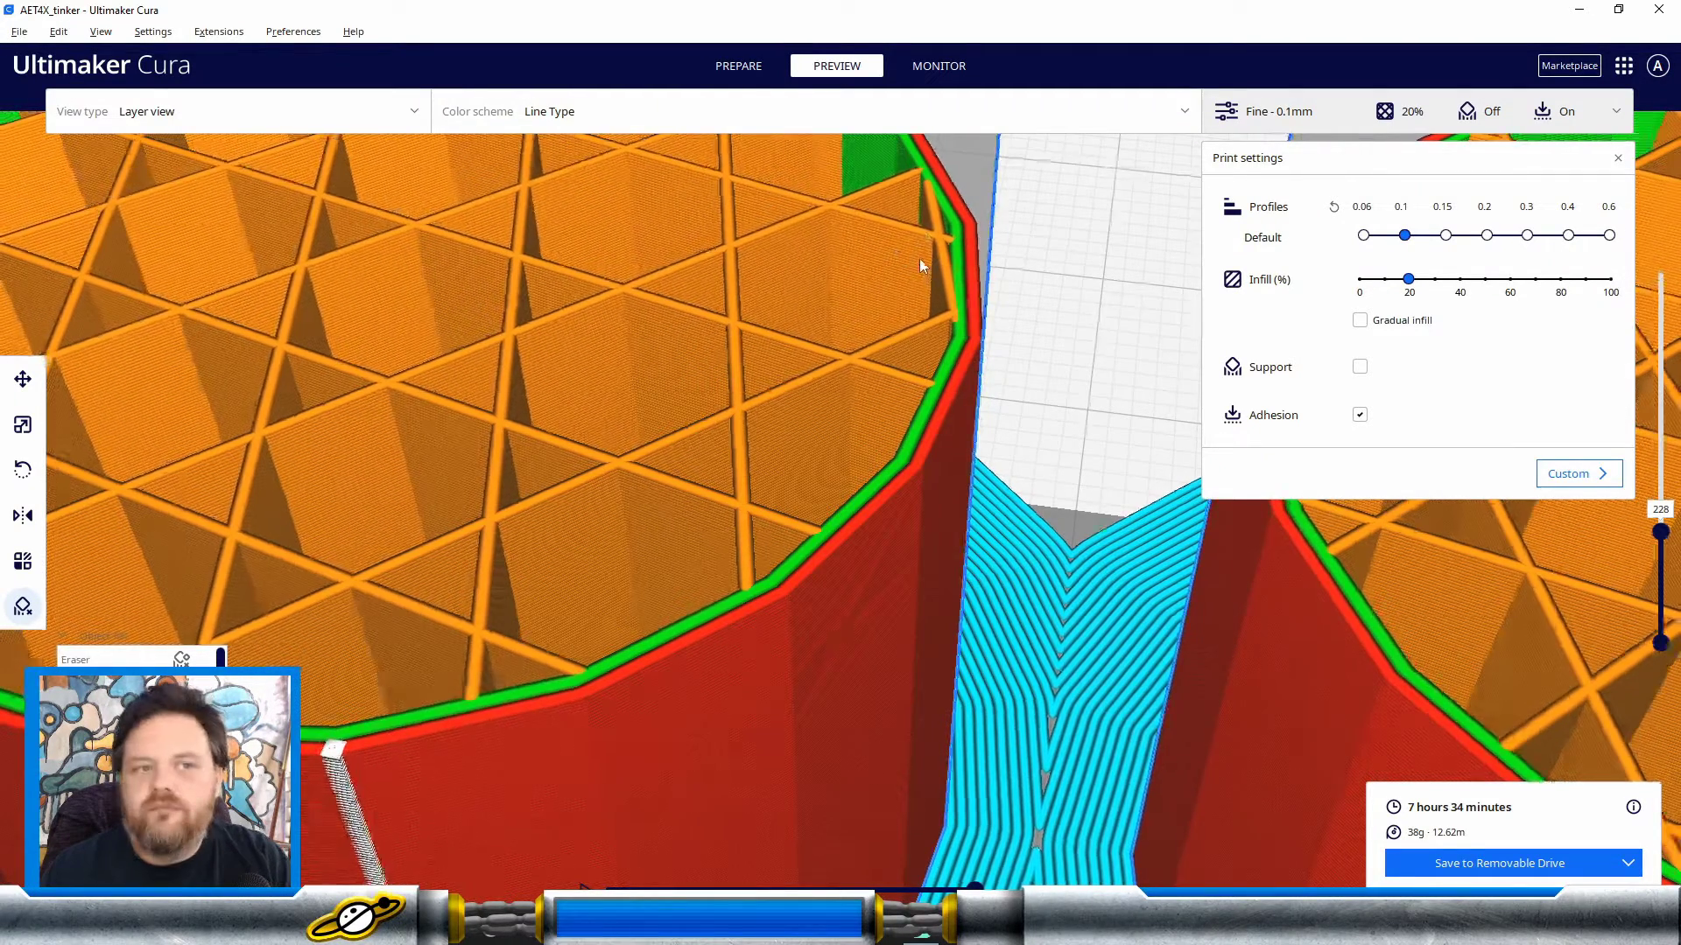
scroll(940, 317, "down", 2)
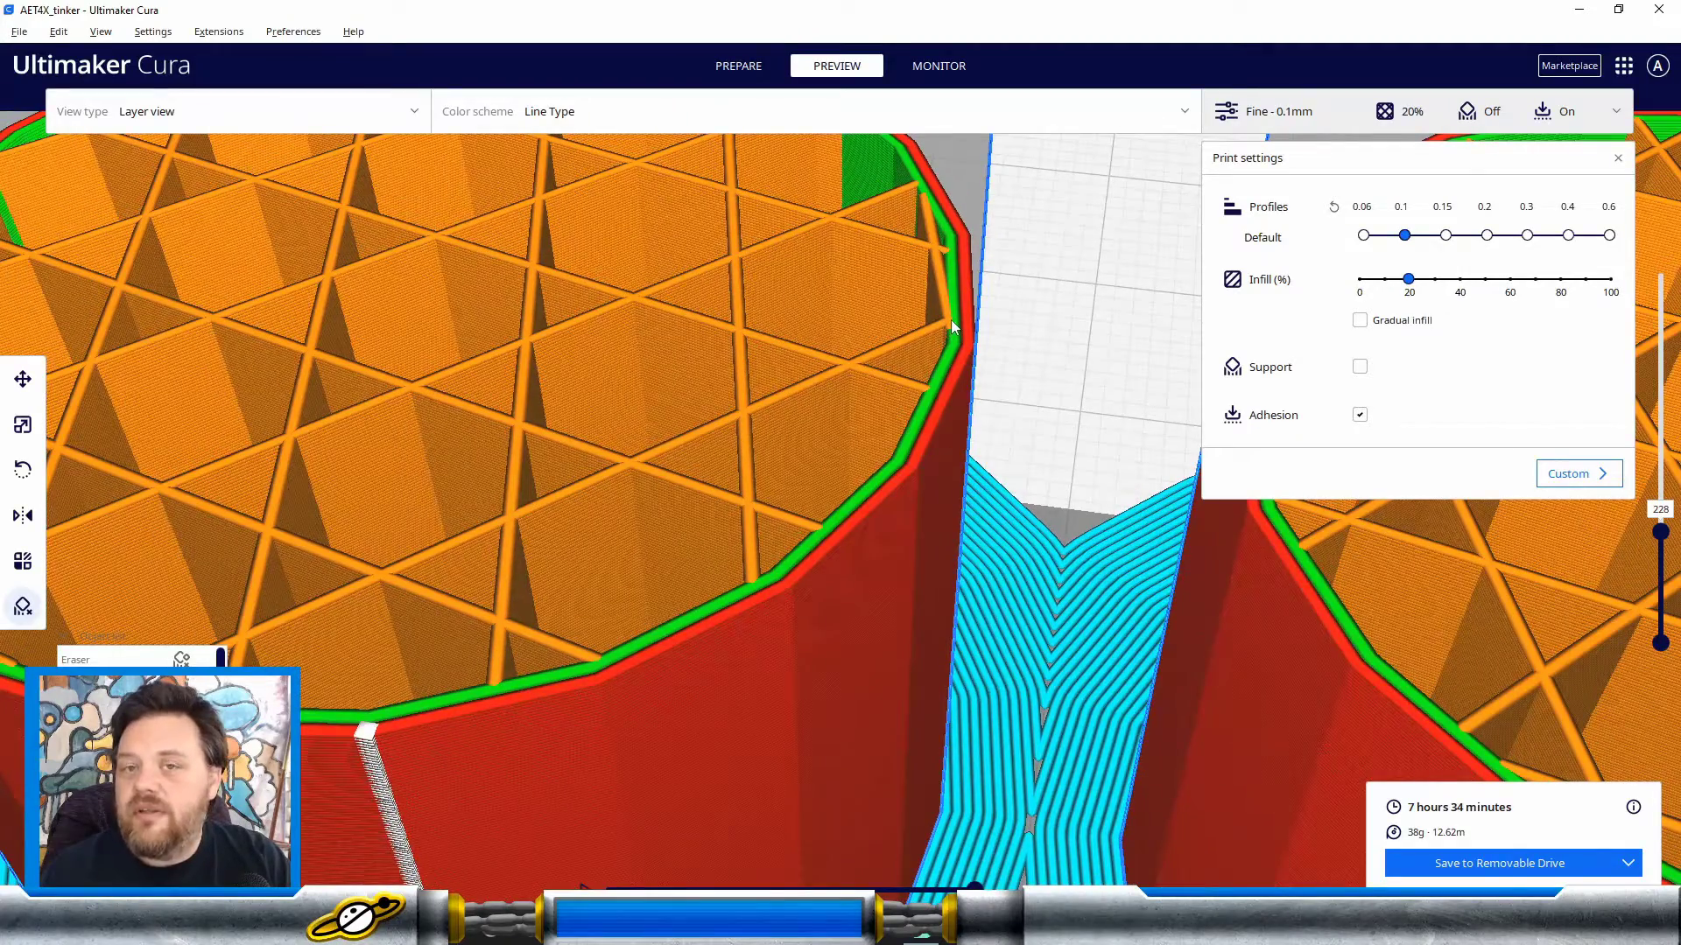
scroll(952, 326, "down", 6)
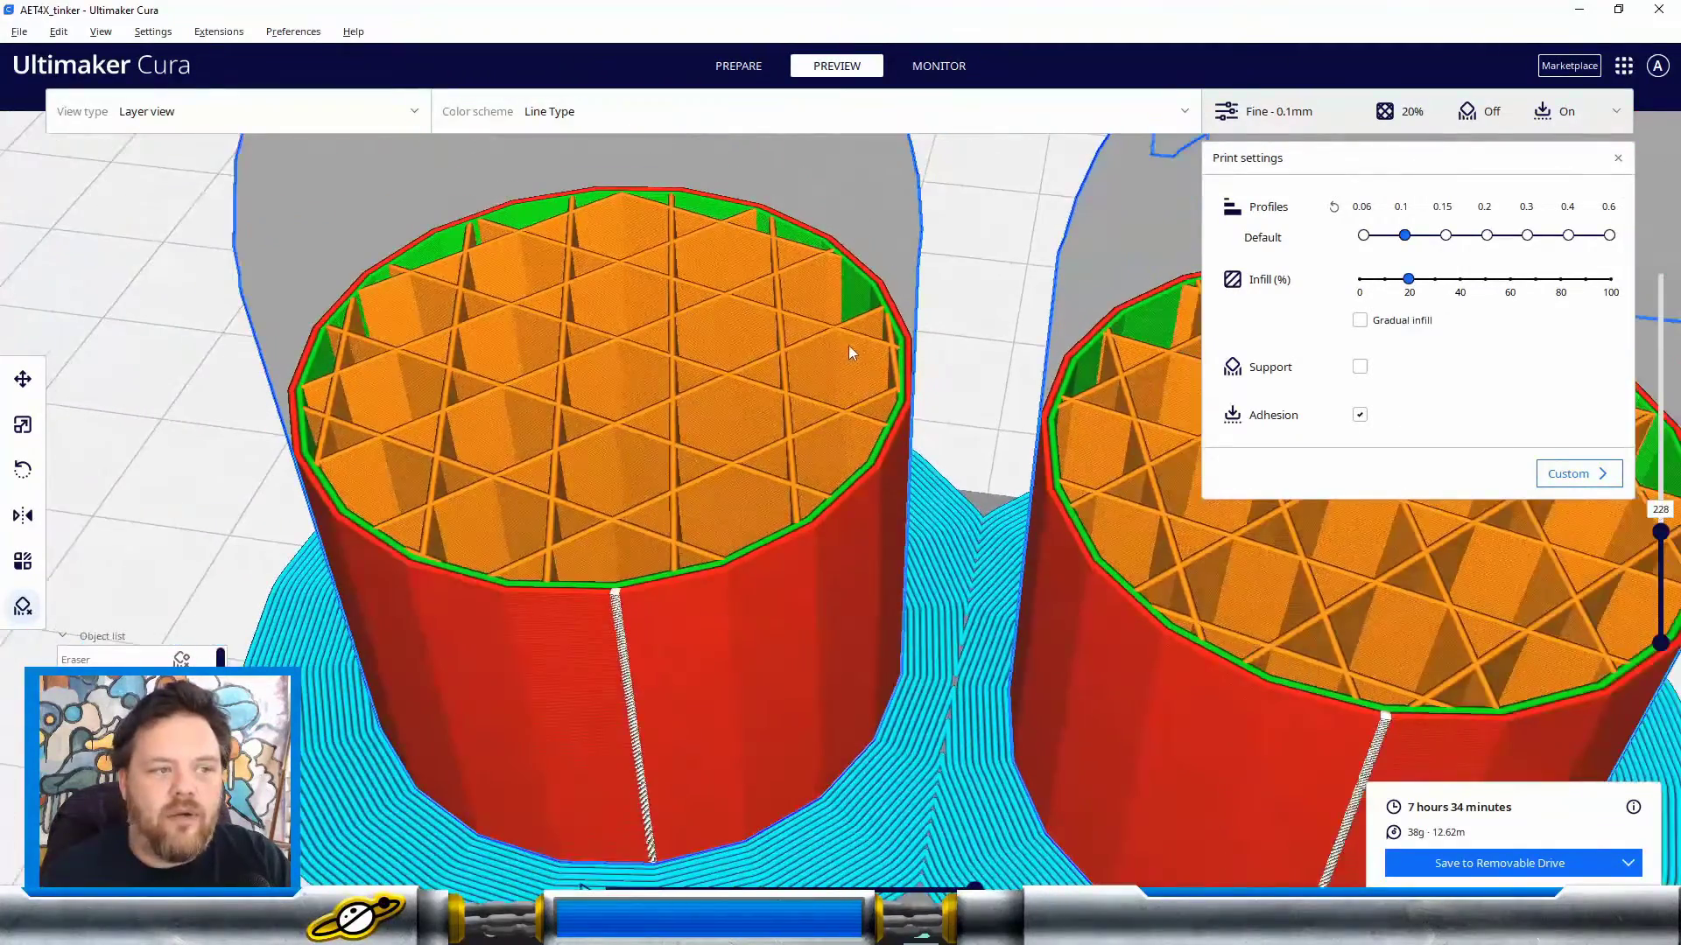
right_click_drag(913, 276, 922, 553)
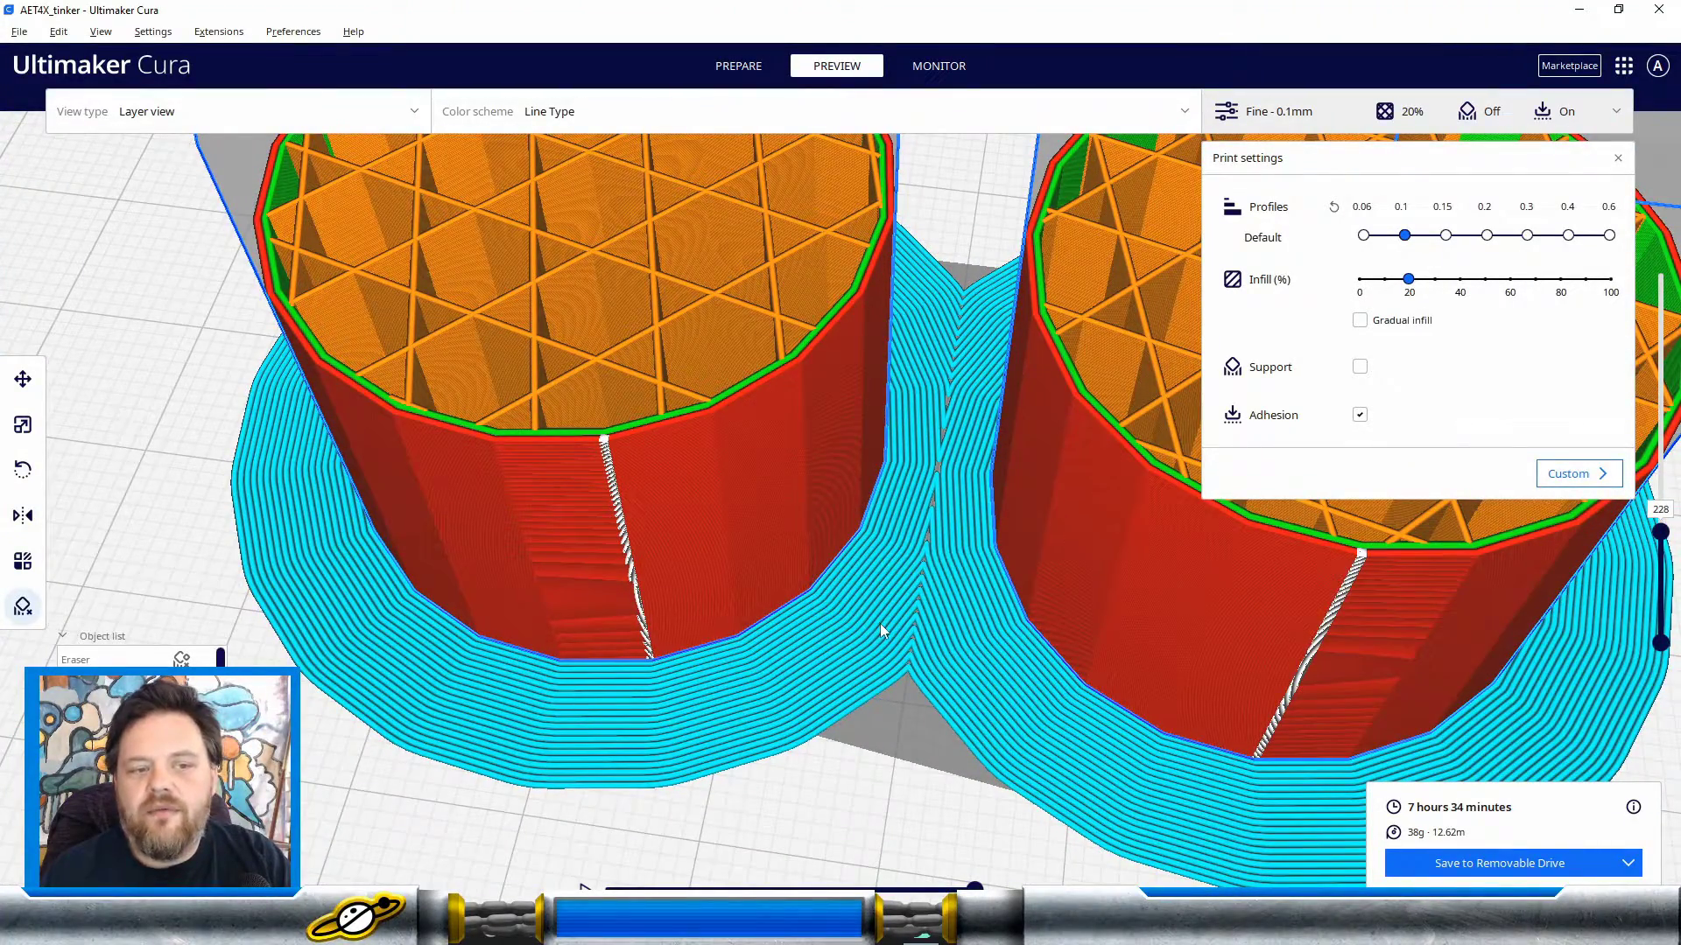
Step: Deselect the models, lower the layer preview to layer 1, and raise it to layer 6 to inspect the solid bottom layers
left_click(879, 584)
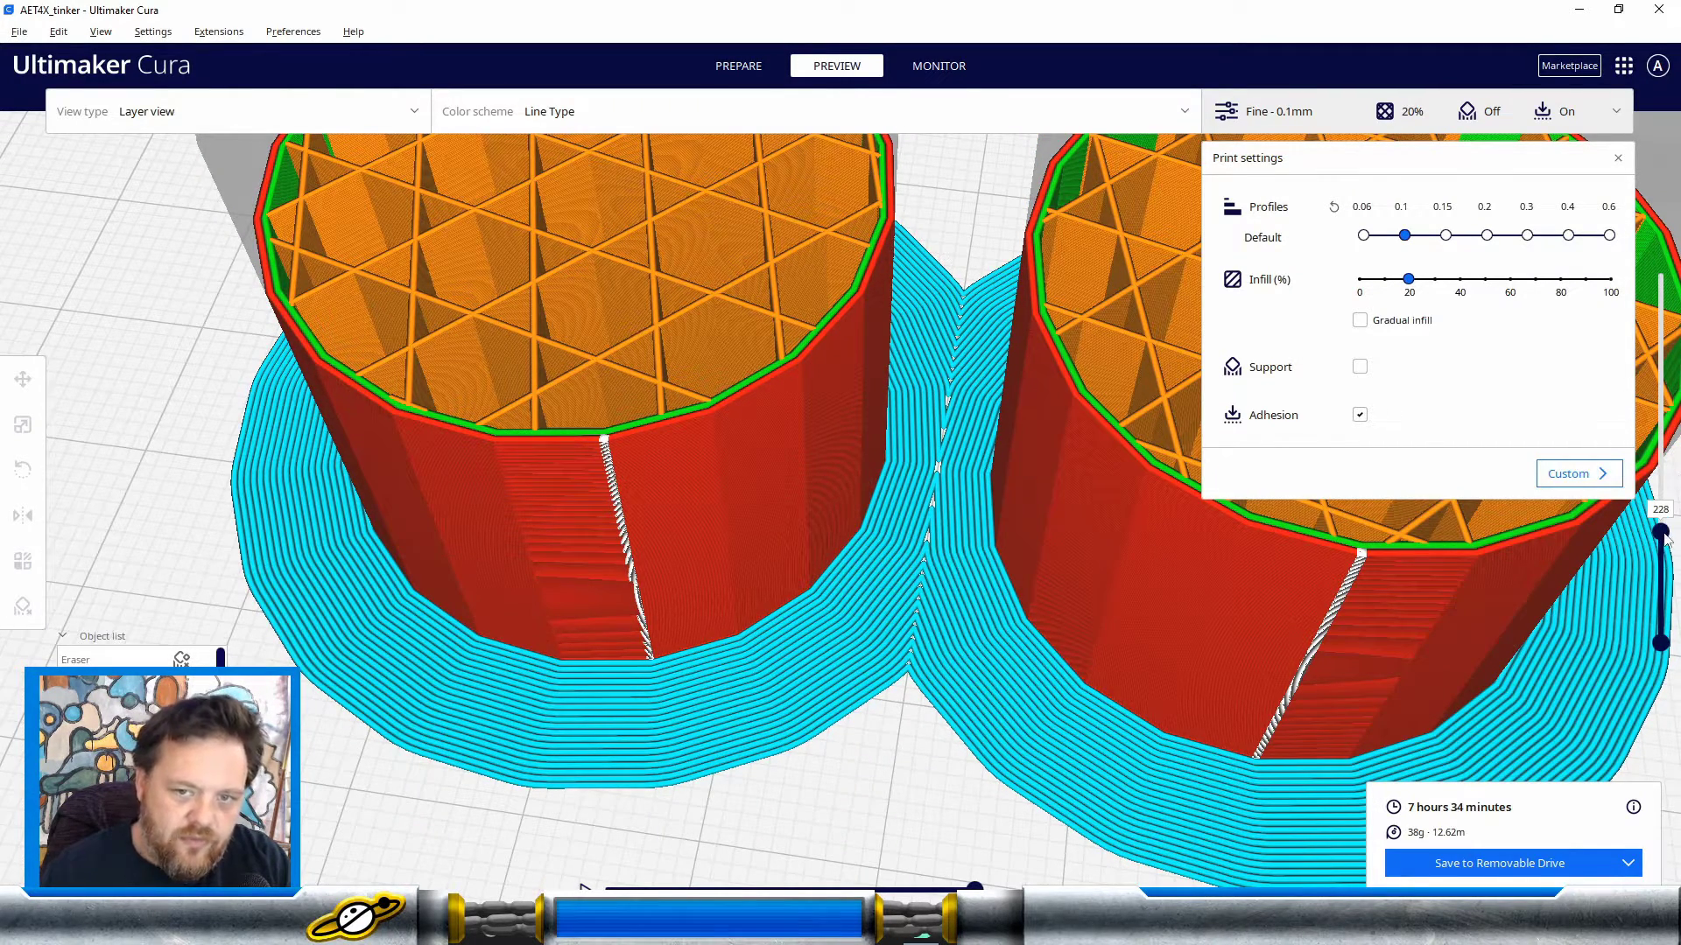
left_click_drag(1660, 531, 1660, 615)
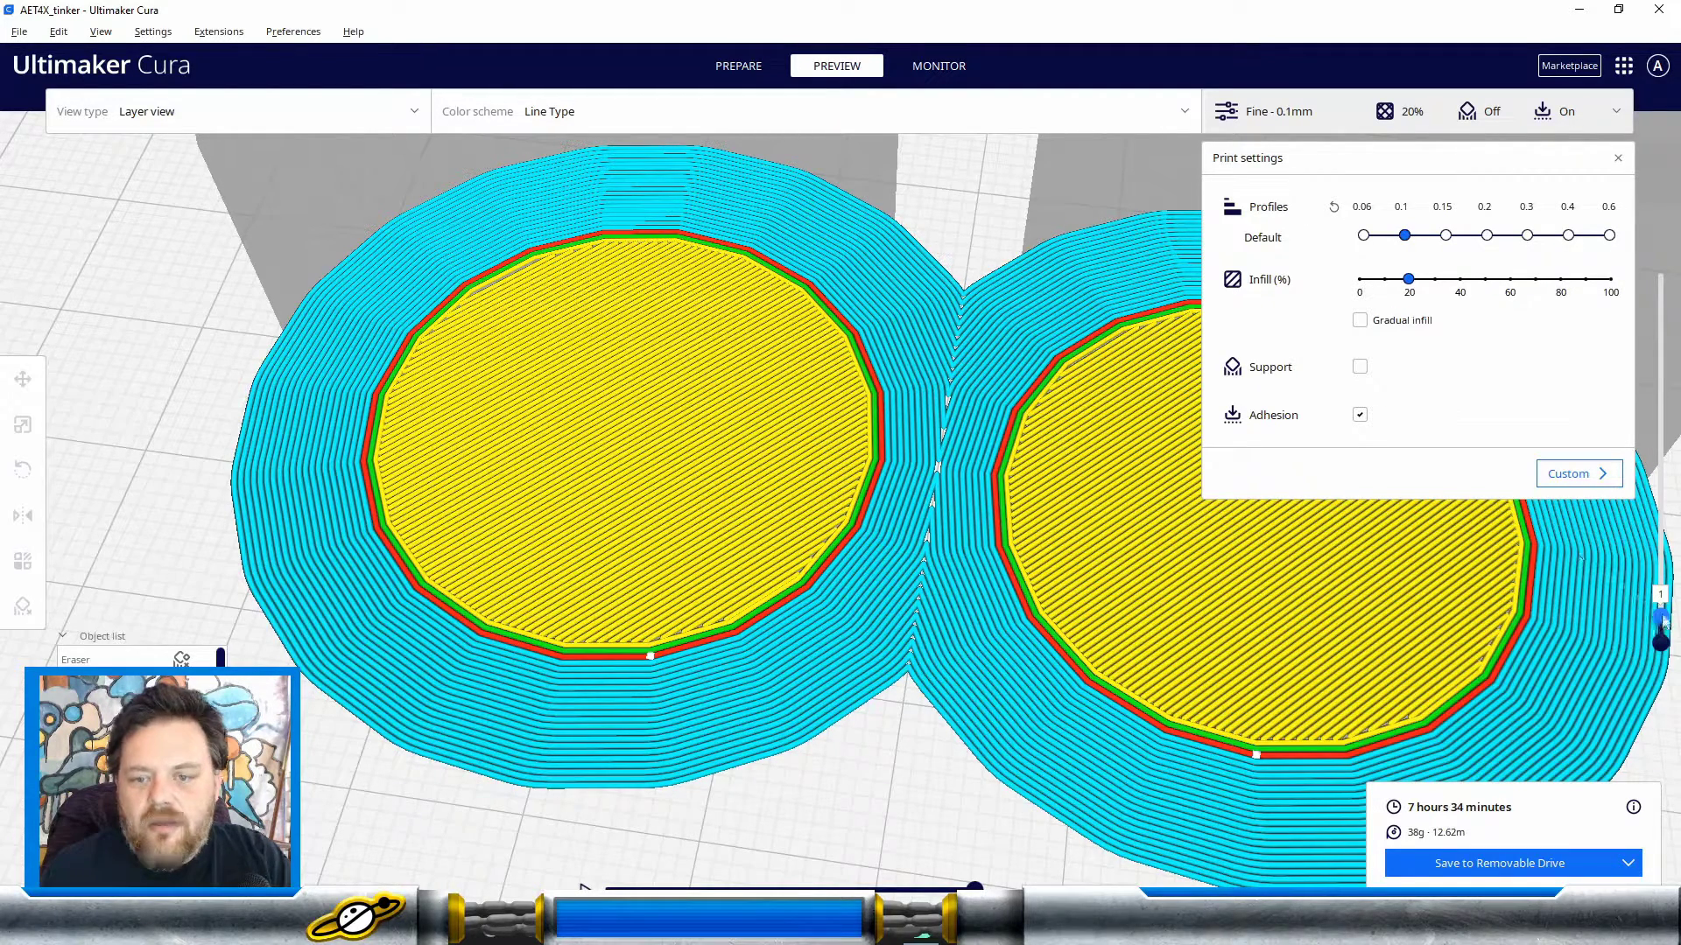
left_click_drag(1663, 619, 1664, 612)
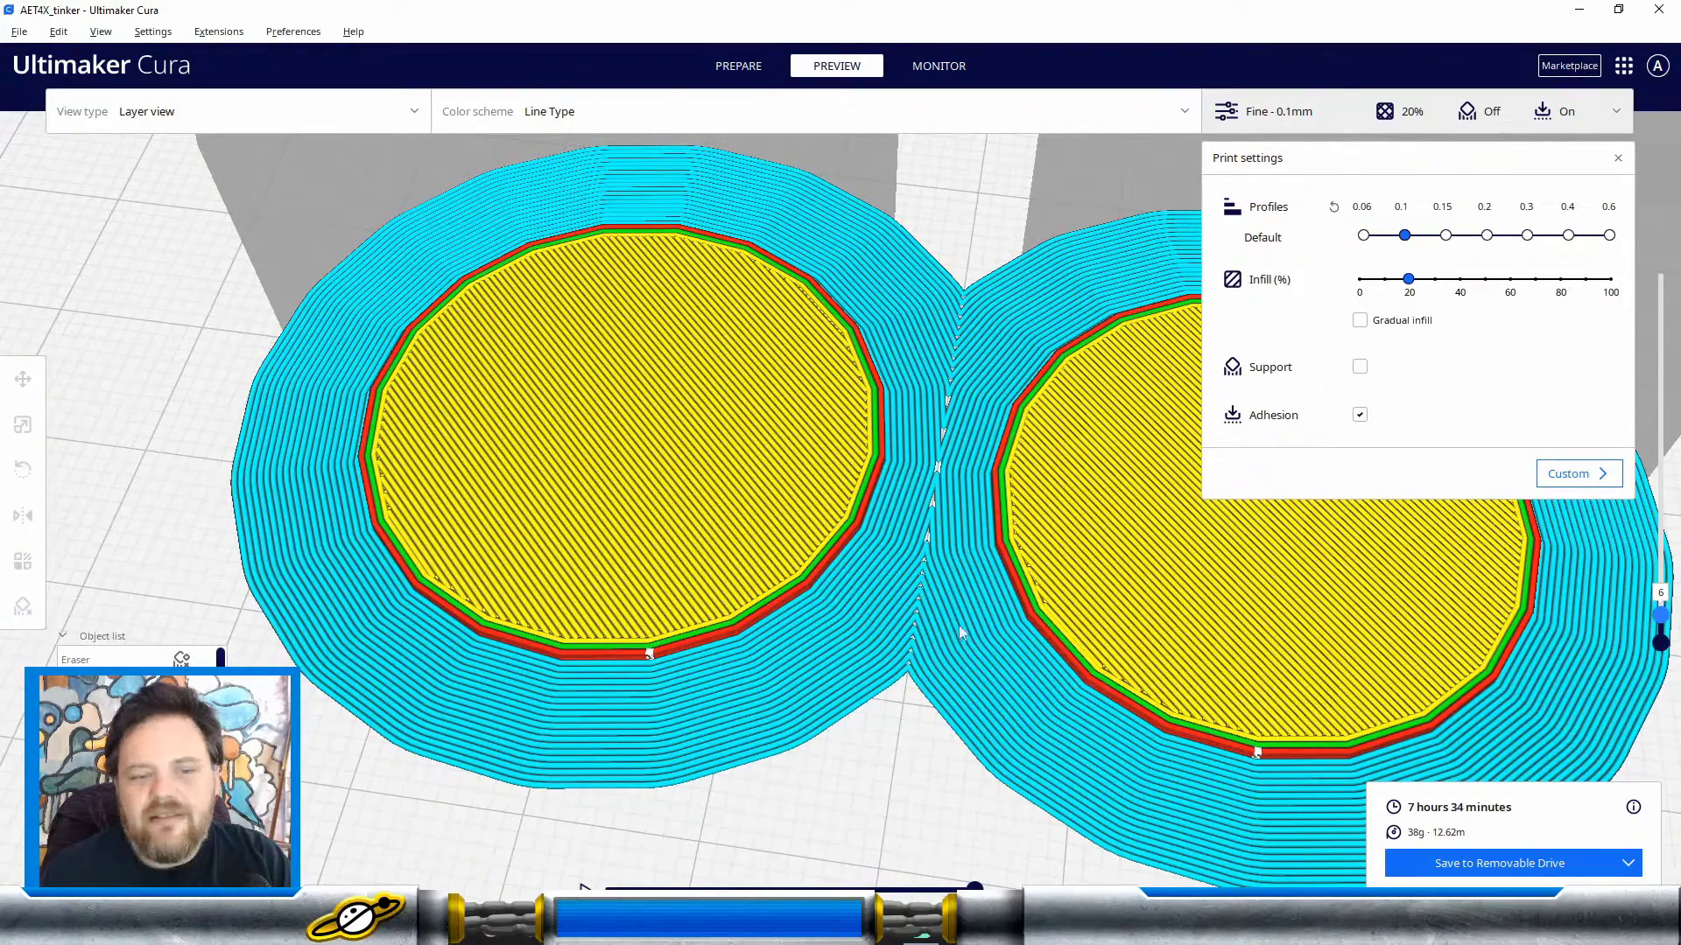
right_click_drag(687, 580, 691, 538)
scroll(692, 542, "down", 10)
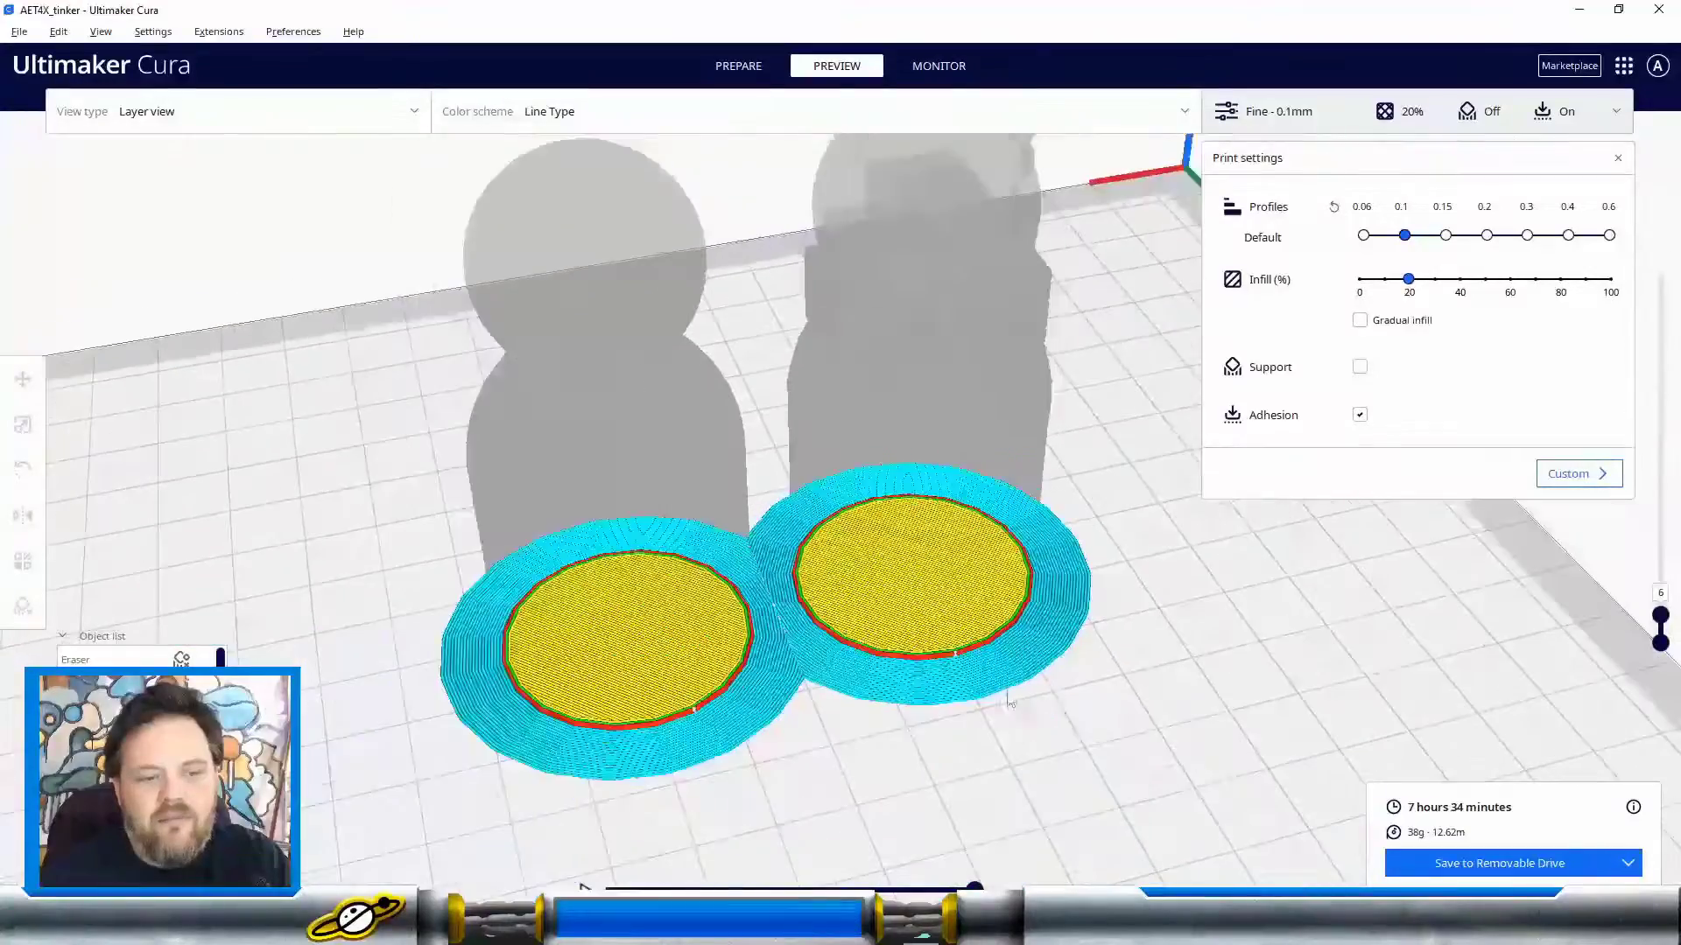
Step: Place a support blocker between the two figures' bases and slice the plate again, dismissing the missing-layers notice
scroll(1005, 695, "up", 5)
scroll(1080, 723, "up", 4)
right_click(1073, 716)
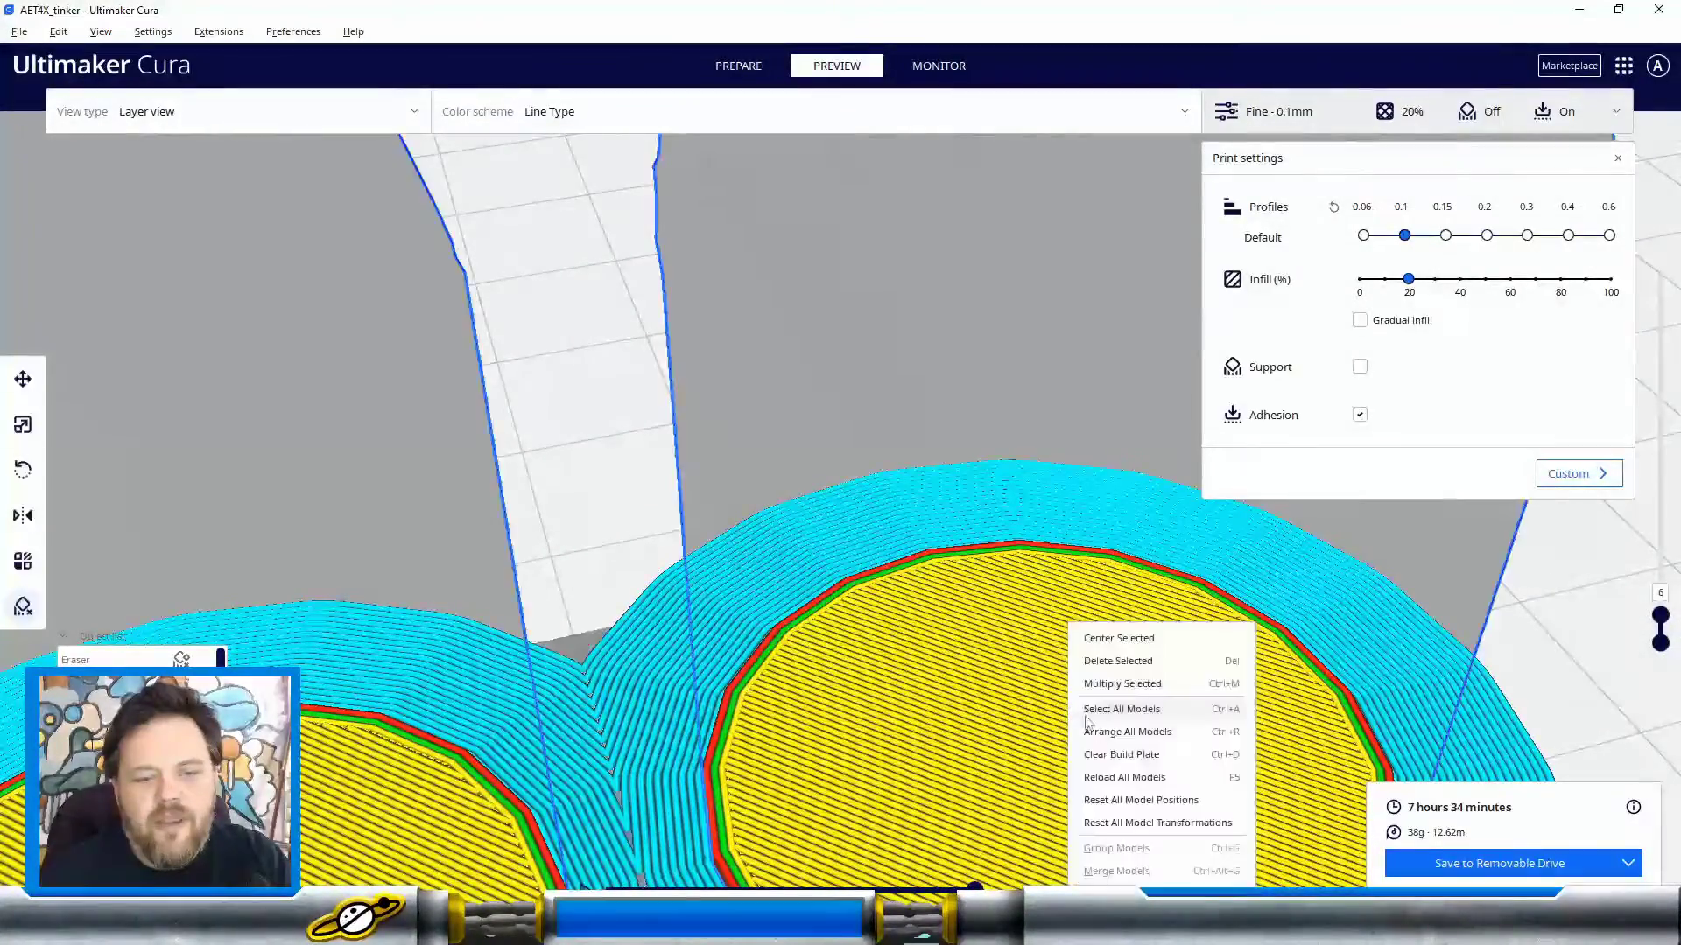
left_click(871, 625)
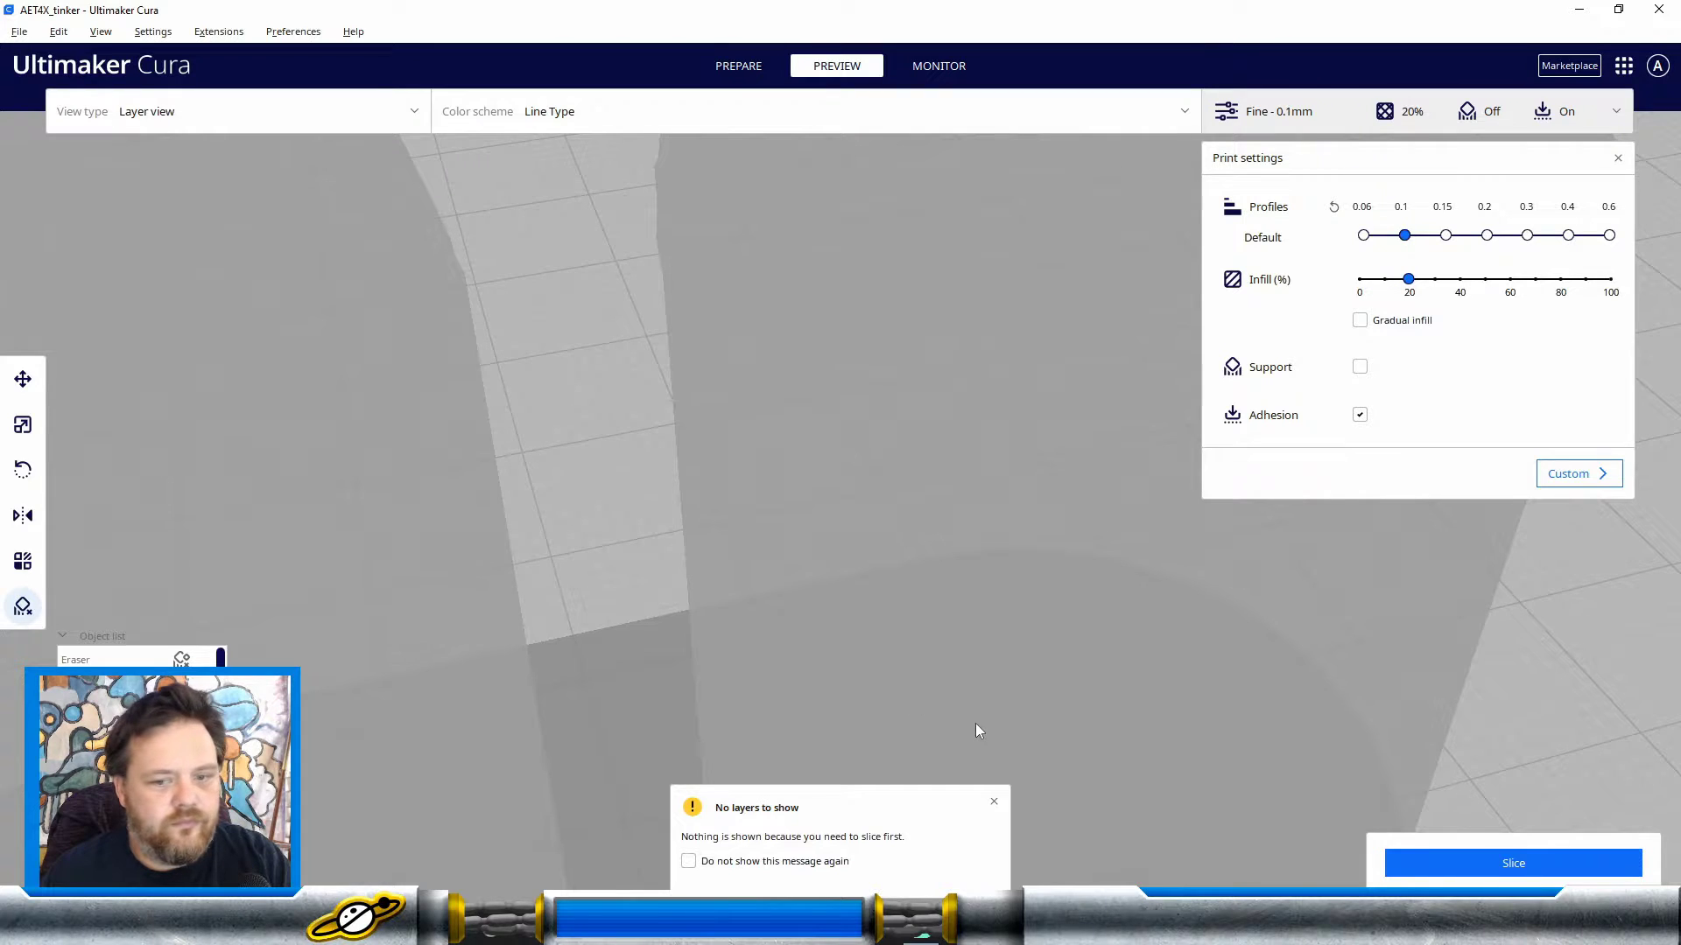
left_click(1479, 858)
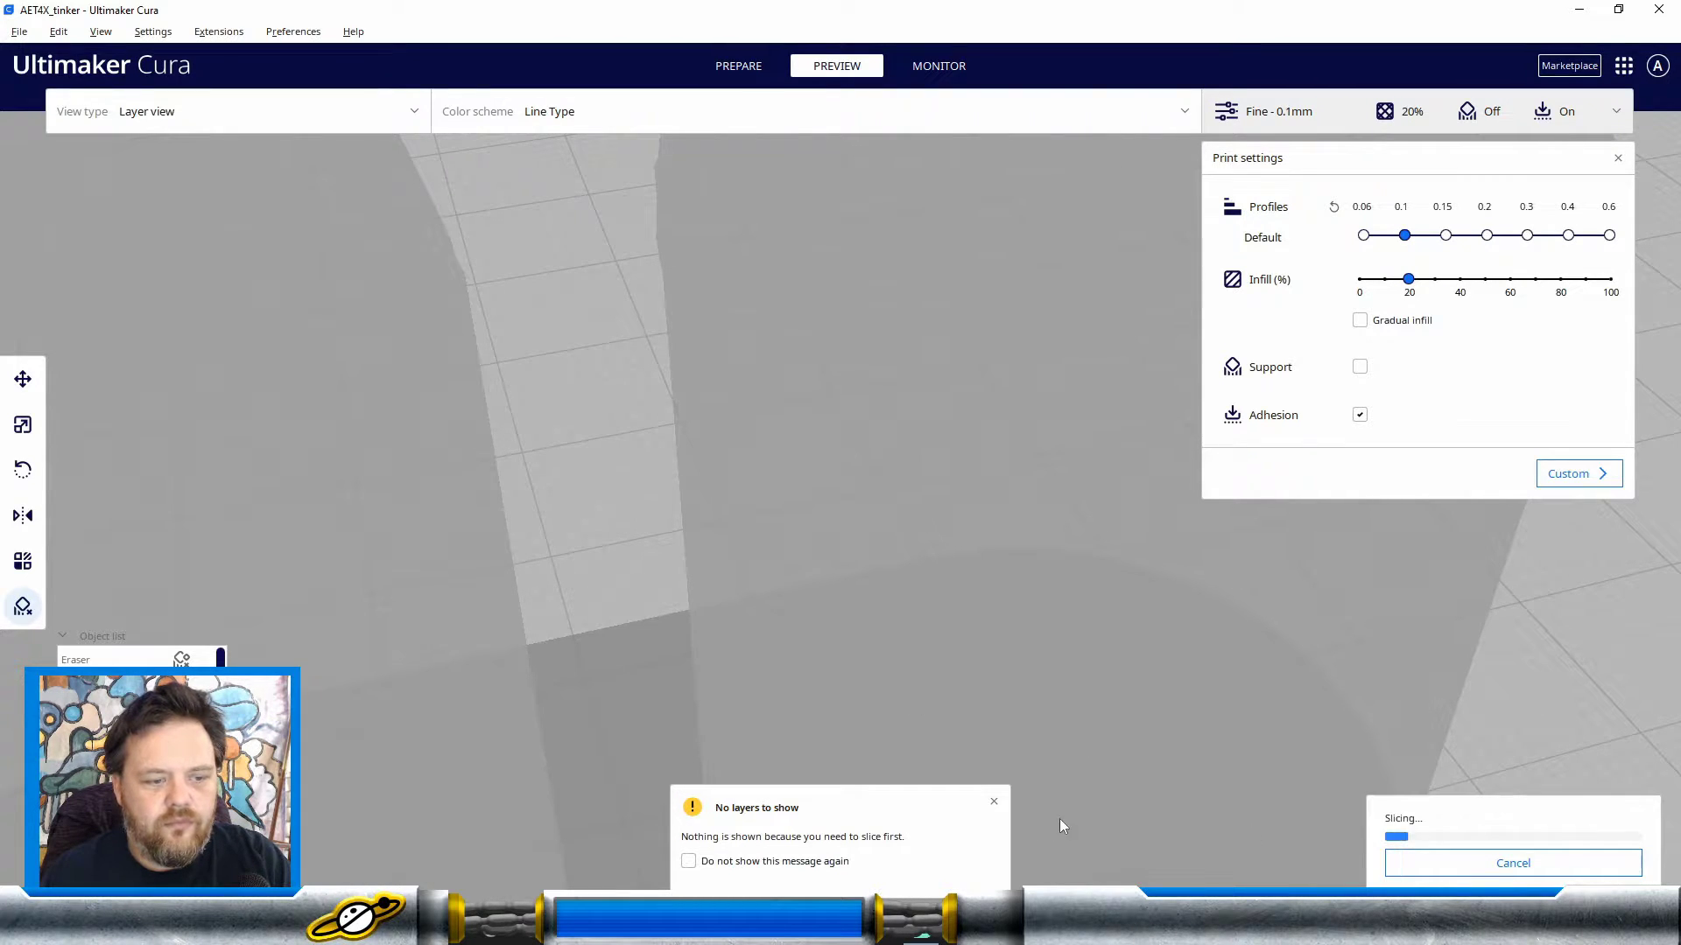
left_click(995, 803)
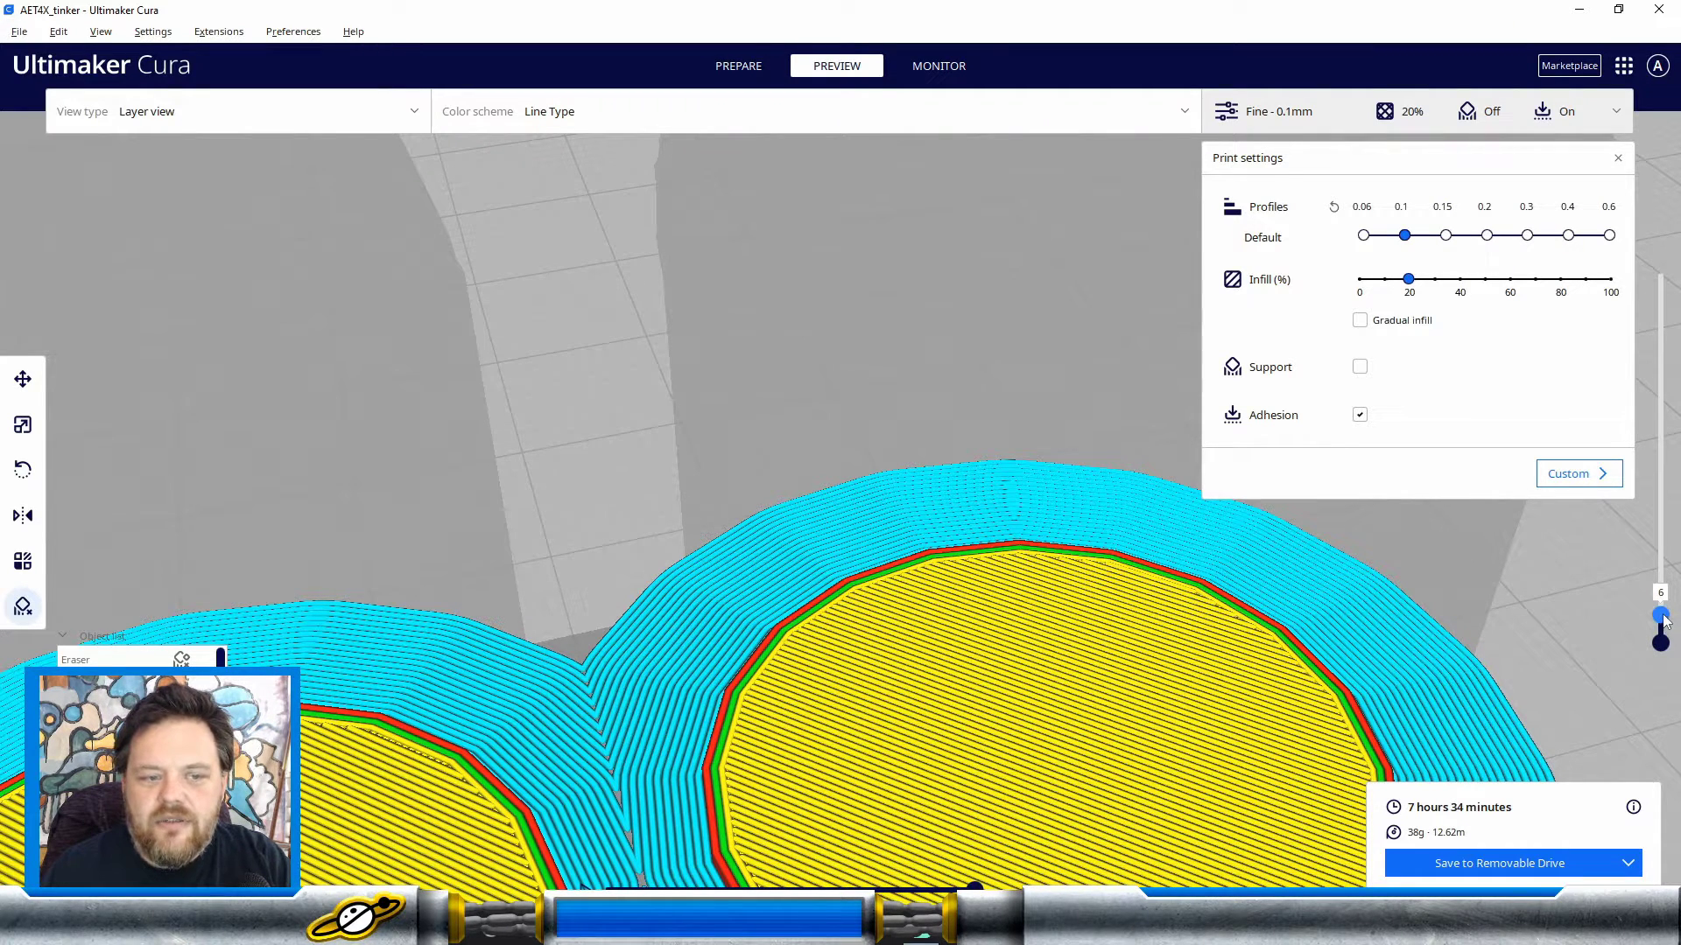
Step: Raise the layer preview to layer 8 to see where infill starts, to layer 512, and finally to layer 919
left_click_drag(1662, 611, 1662, 609)
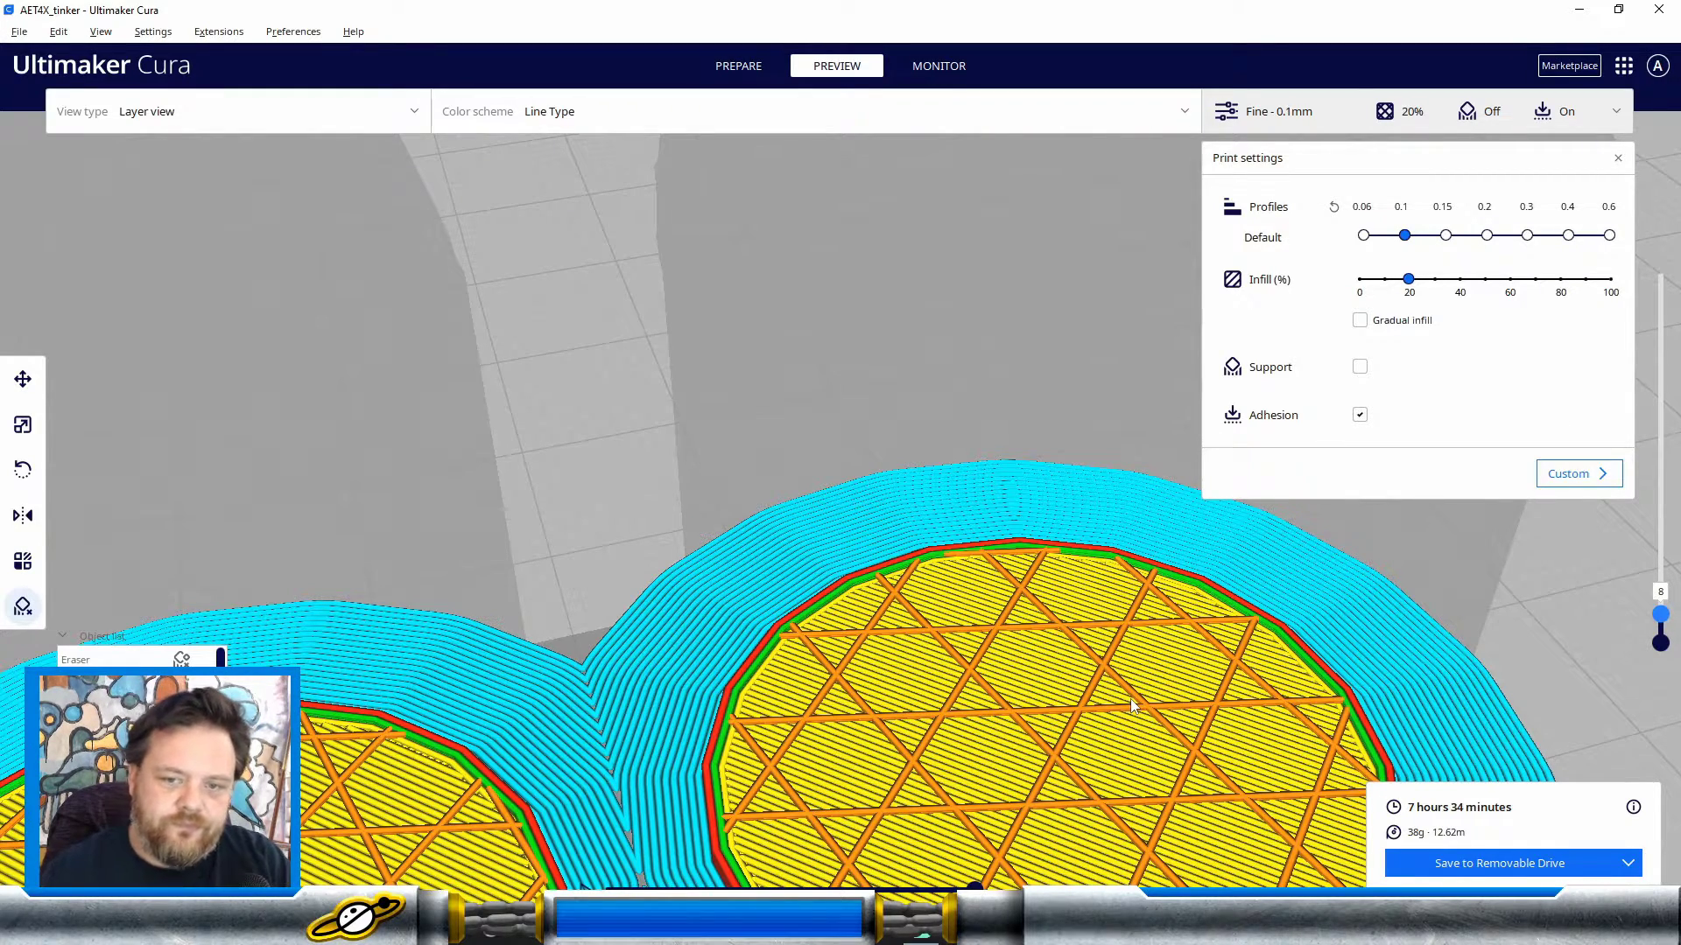
left_click_drag(1660, 616, 1660, 426)
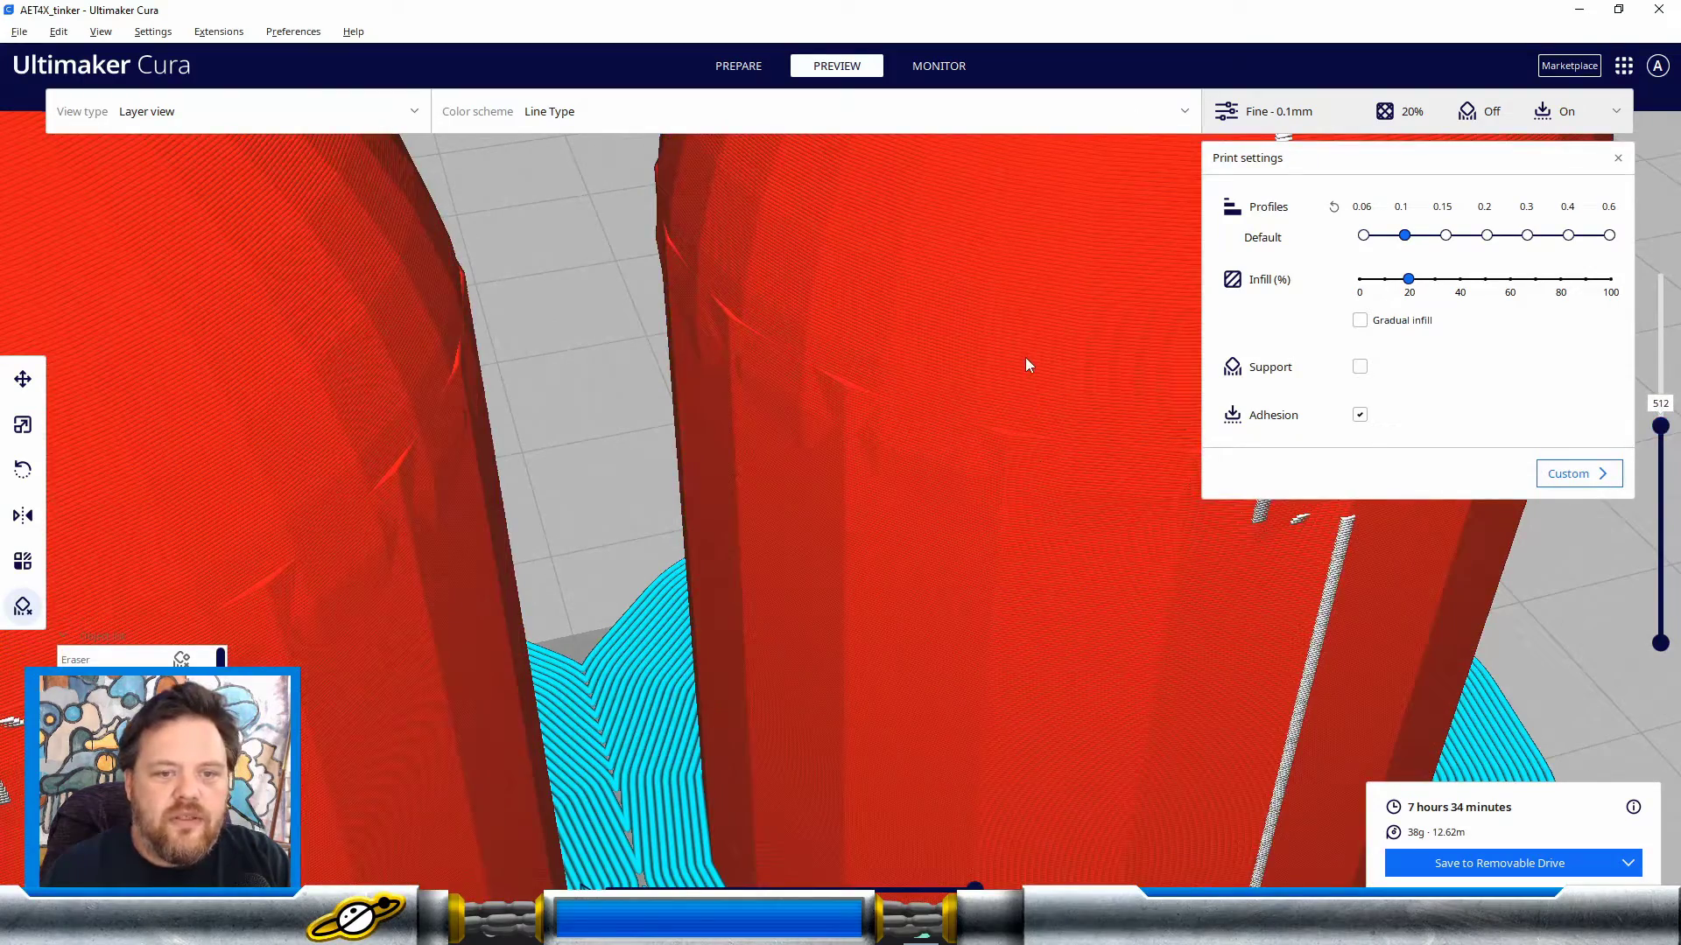
scroll(1026, 357, "down", 10)
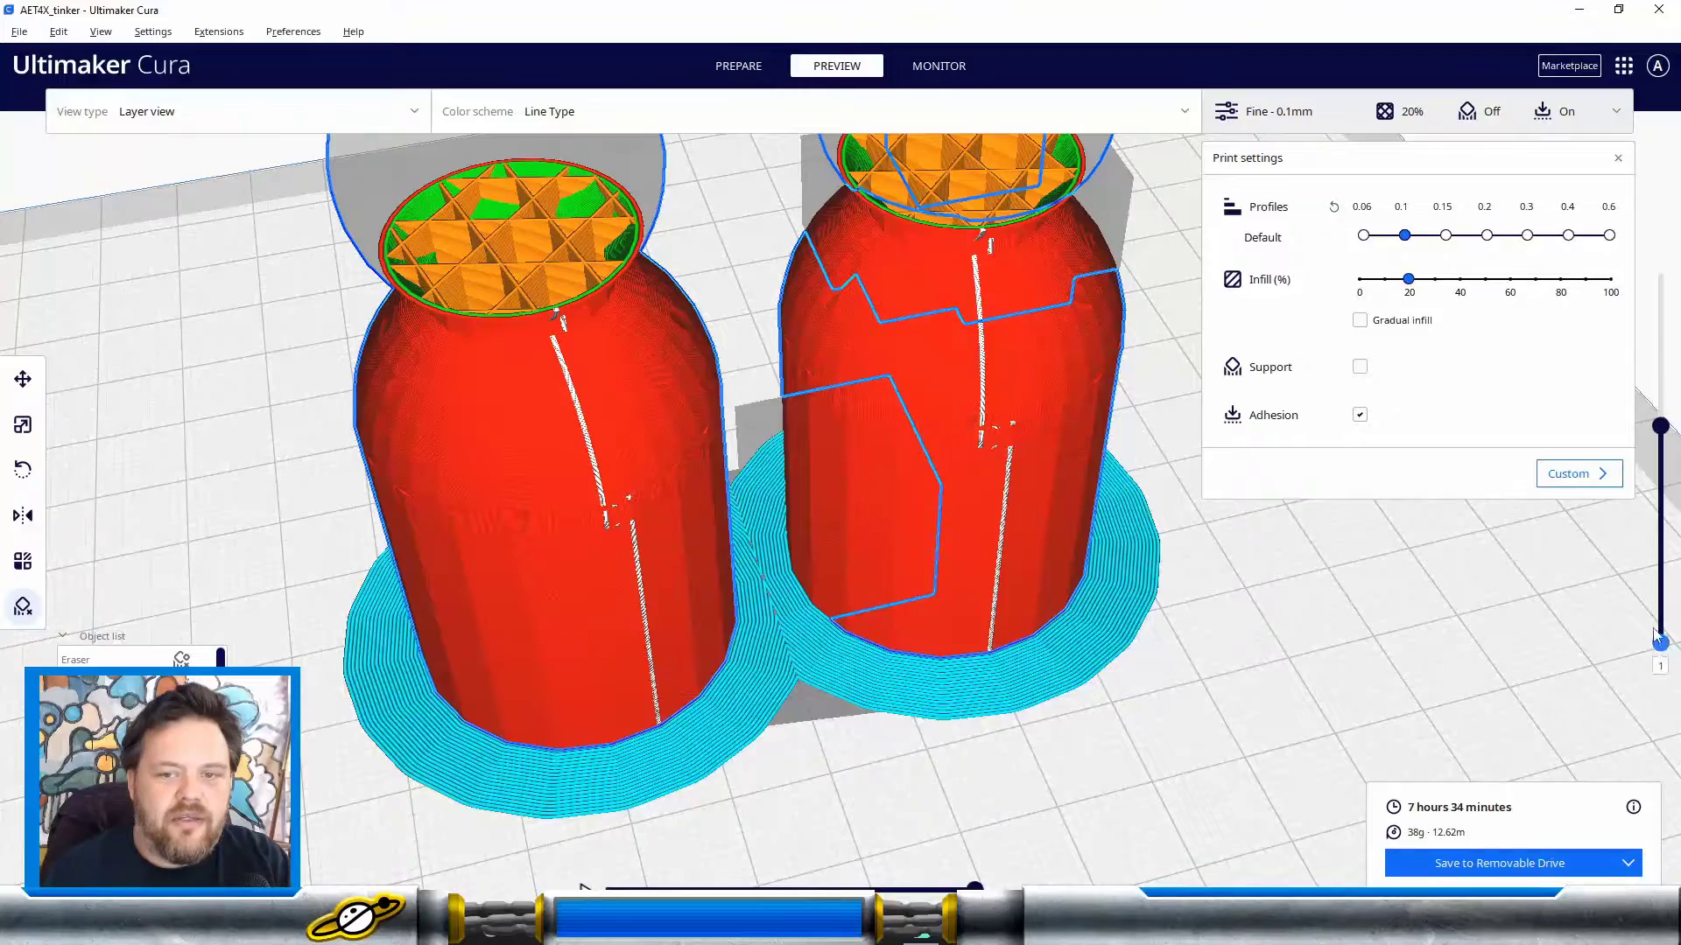
mouse_move(1660, 643)
left_mouse_down()
mouse_move(1666, 516)
mouse_move(1663, 646)
left_mouse_up()
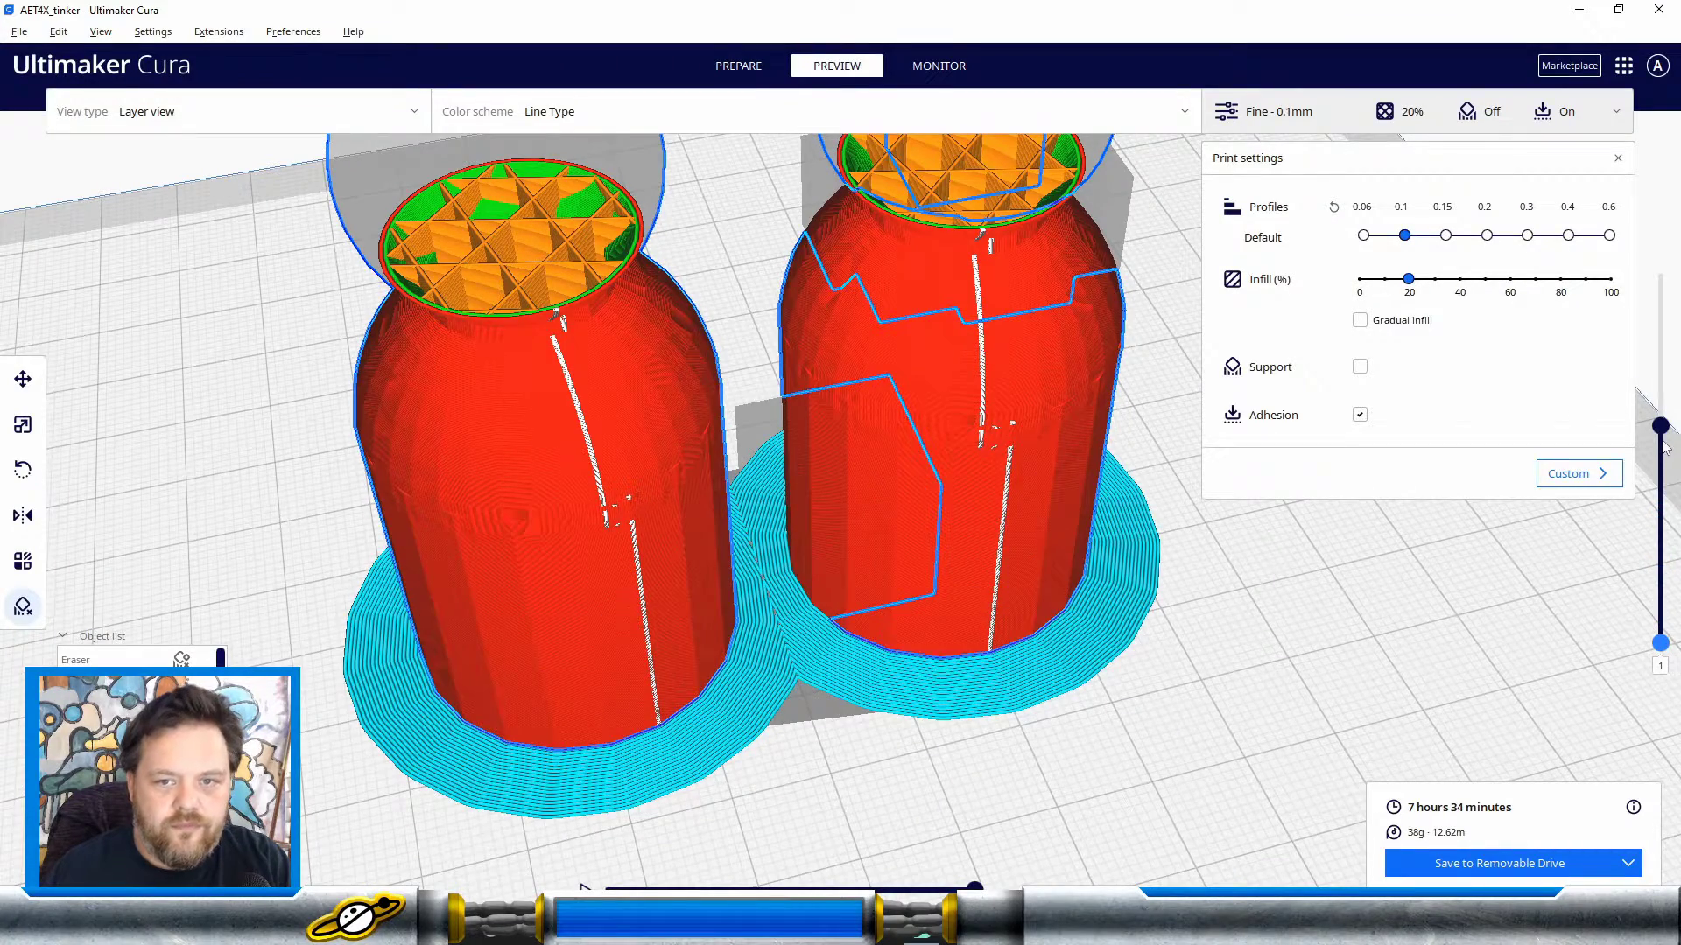
left_click_drag(1661, 427, 1660, 249)
Step: Examine the white seam lines running up the bodies and heads of both sliced figures
scroll(760, 302, "up", 3)
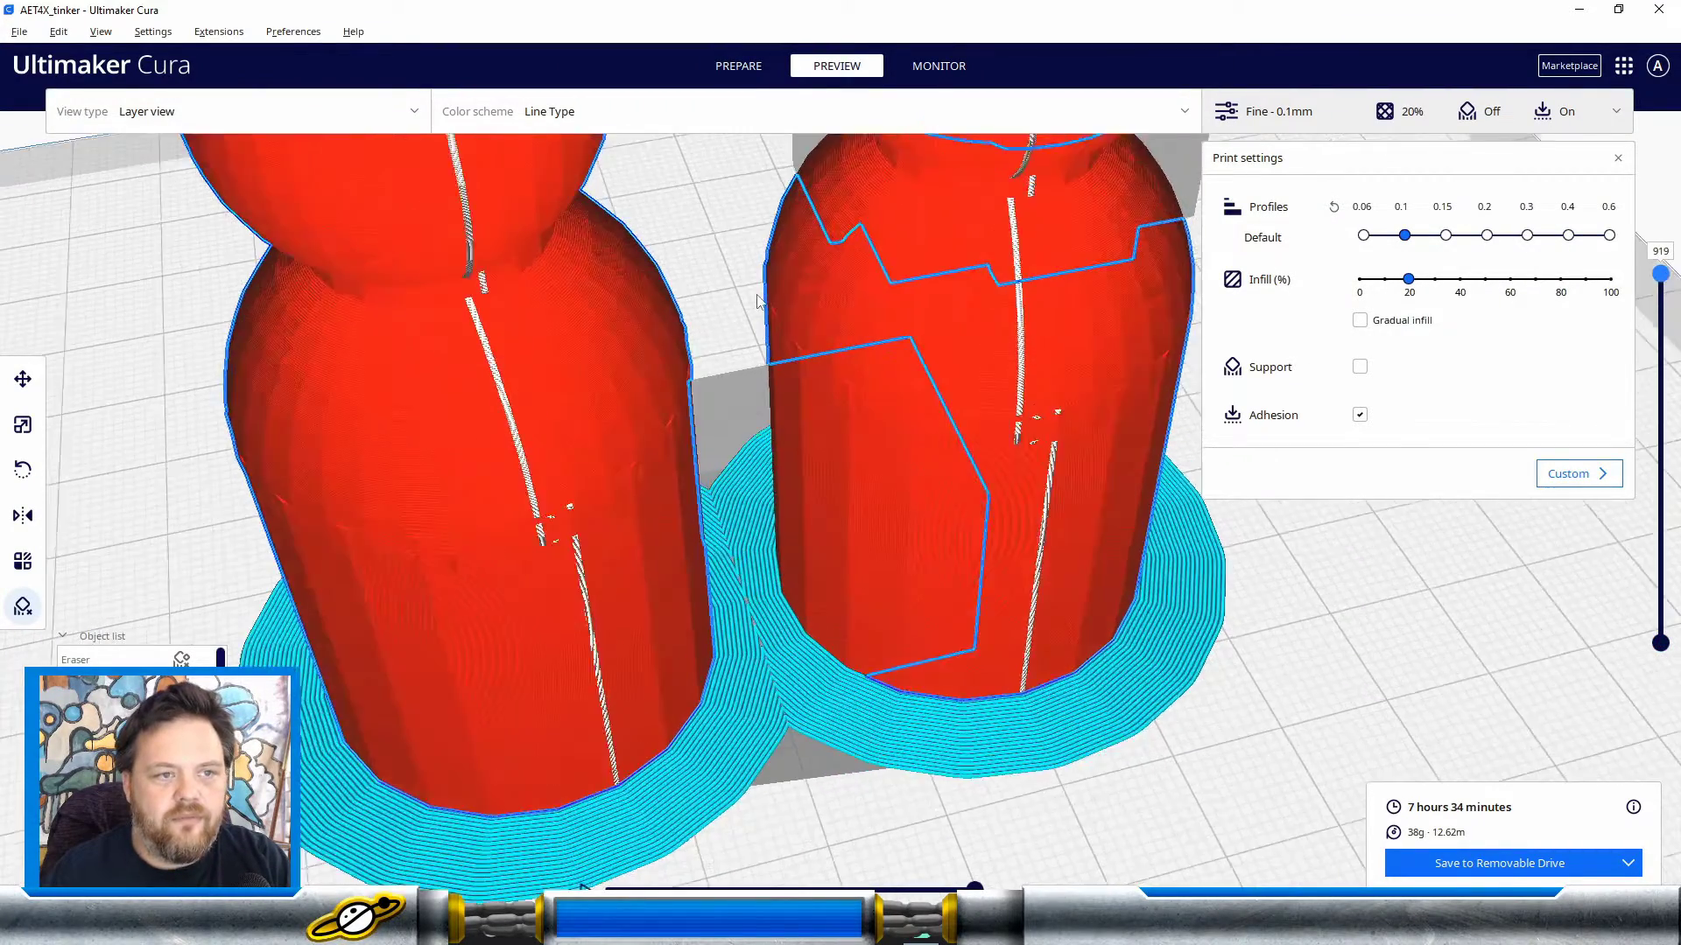
scroll(758, 299, "down", 2)
mouse_move(712, 218)
right_mouse_down()
mouse_move(711, 250)
mouse_move(701, 139)
mouse_move(658, 177)
mouse_move(716, 200)
mouse_move(711, 218)
right_mouse_up()
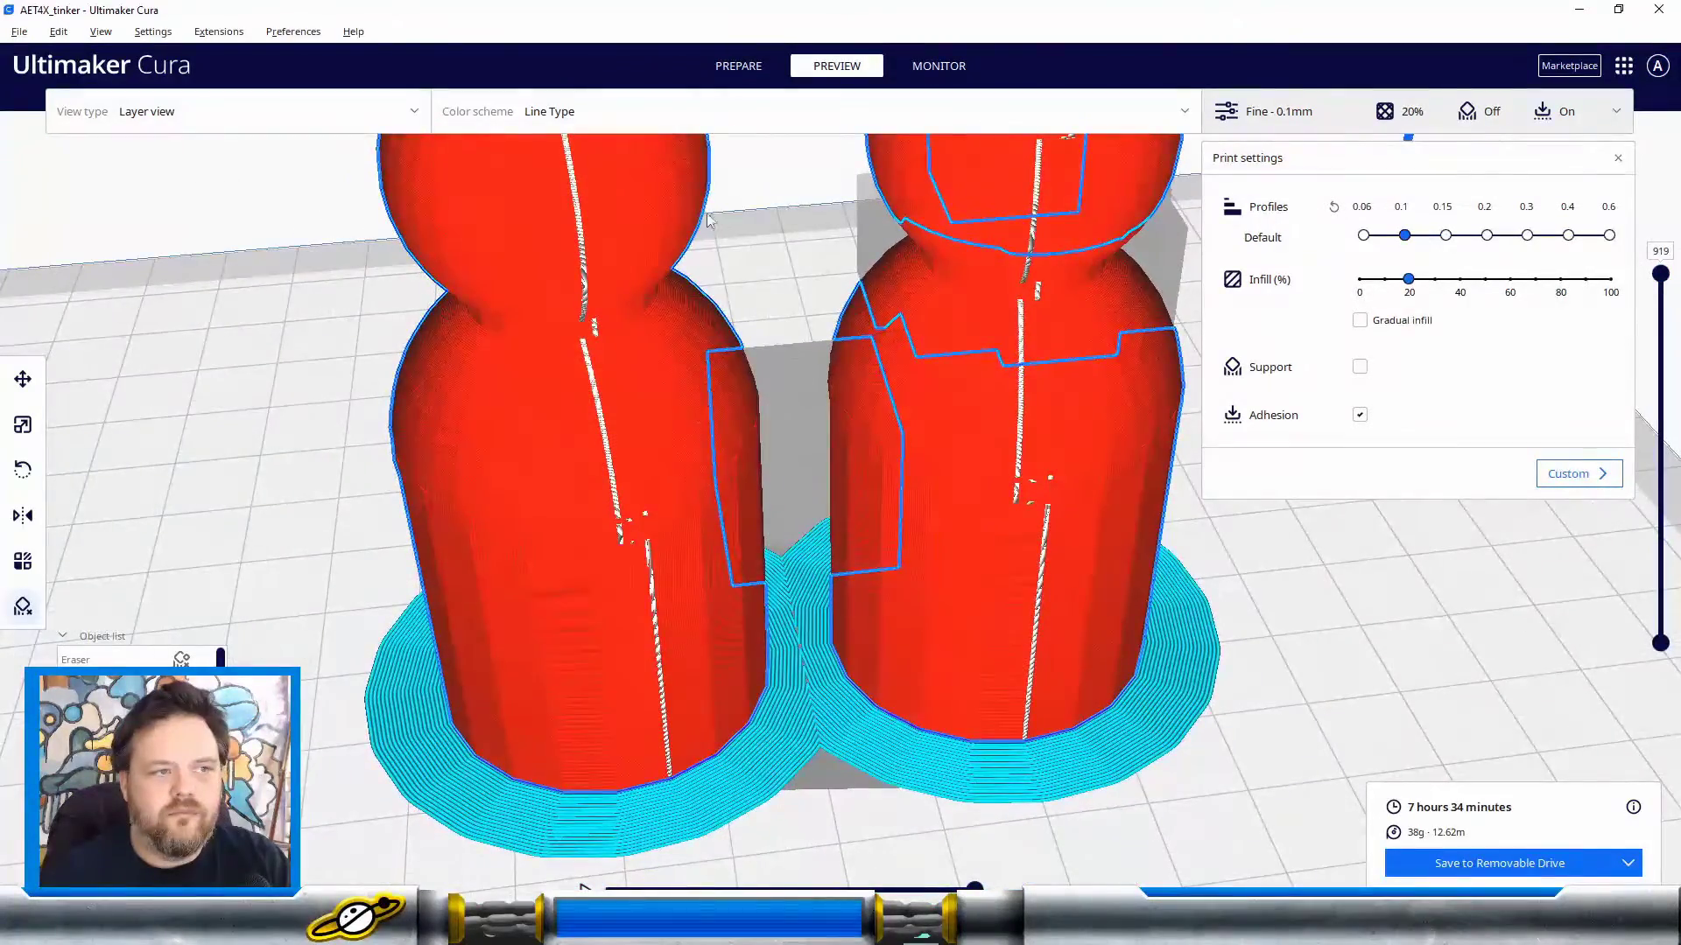
scroll(846, 210, "up", 3)
scroll(845, 209, "down", 2)
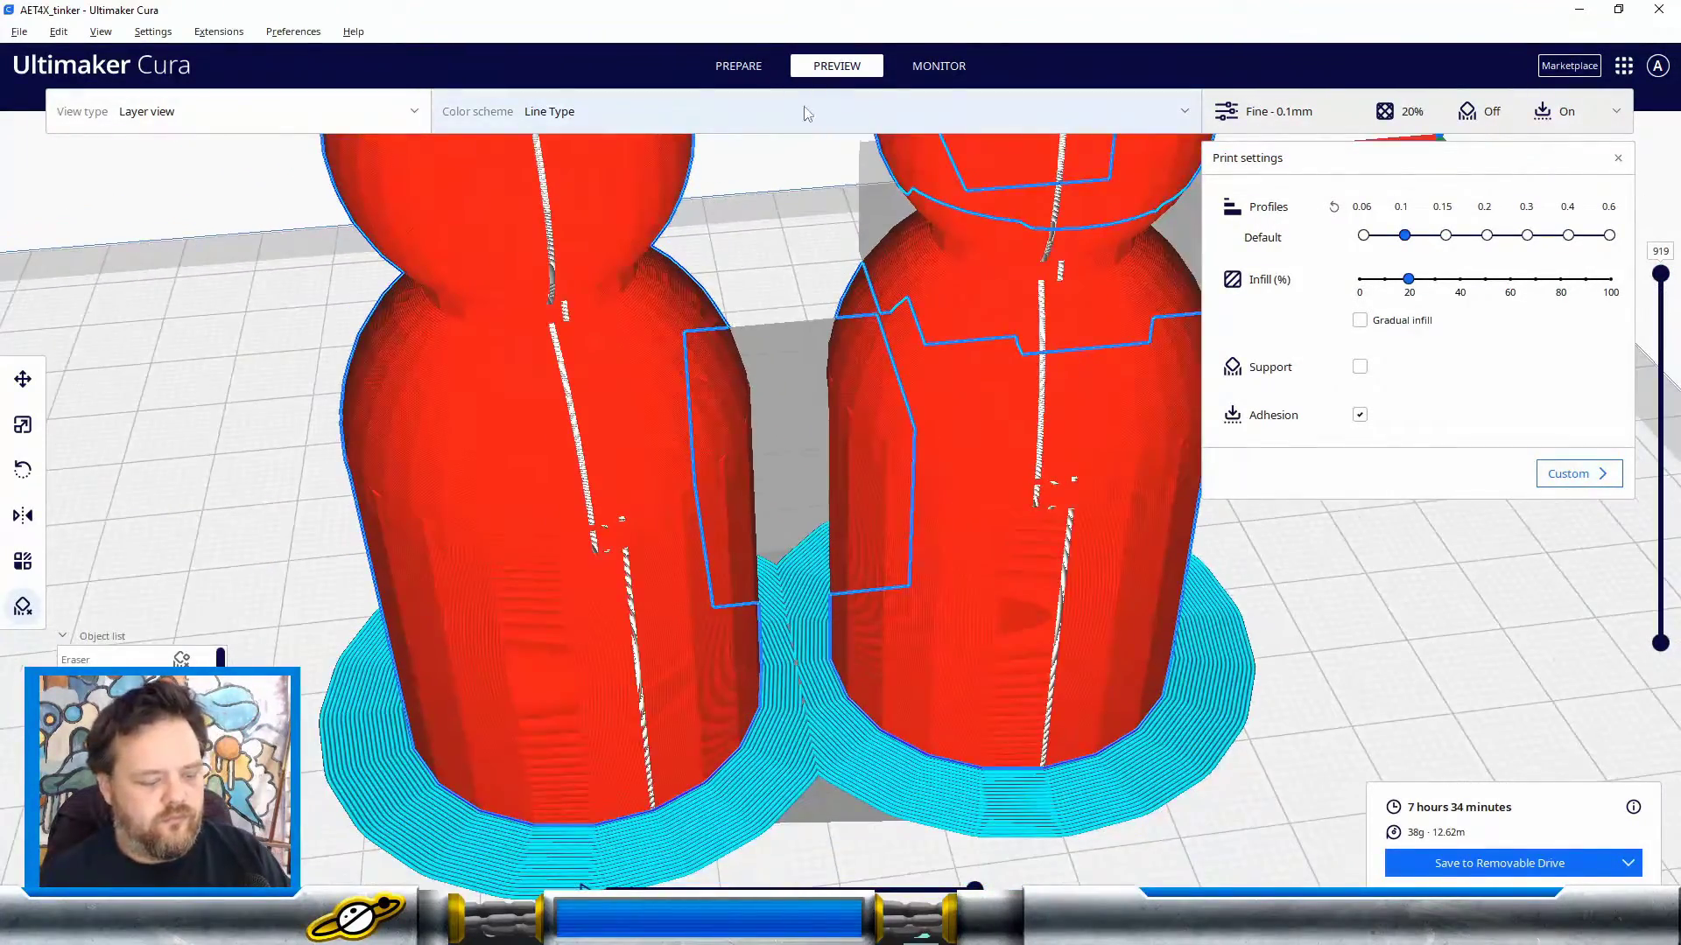
middle_click_drag(800, 154, 829, 323)
right_click_drag(829, 323, 863, 278)
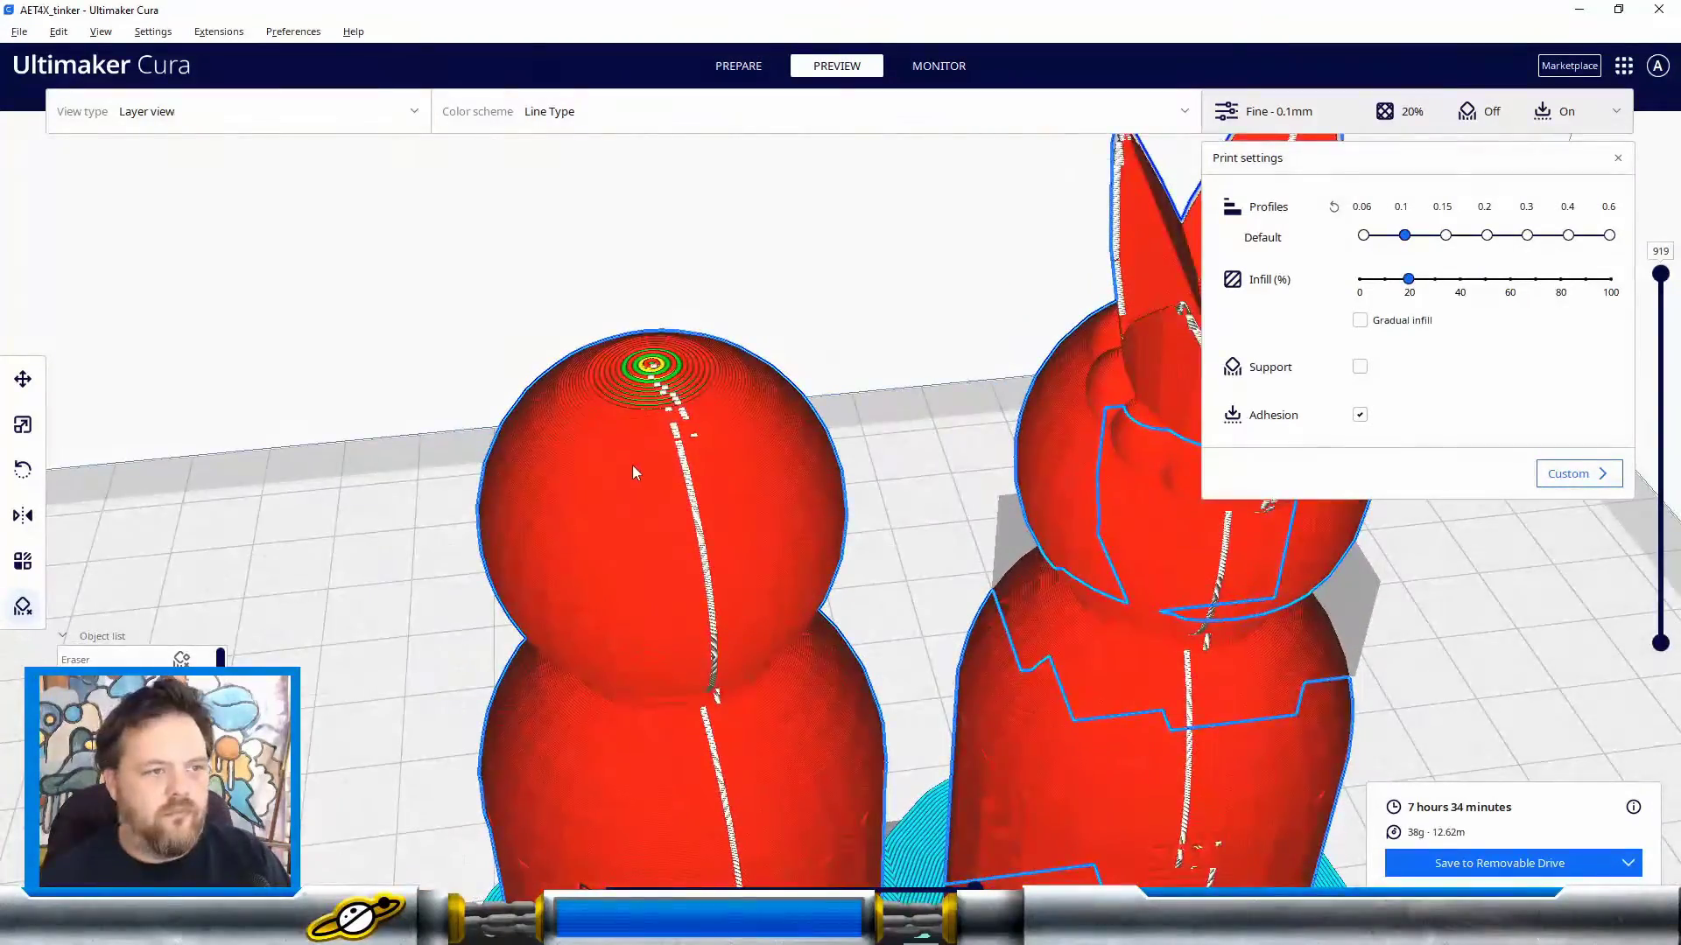
Step: Examine the layer steps and seam at the top of the plain figure's round head up close
scroll(633, 465, "up", 4)
scroll(644, 459, "up", 1)
left_click(861, 236)
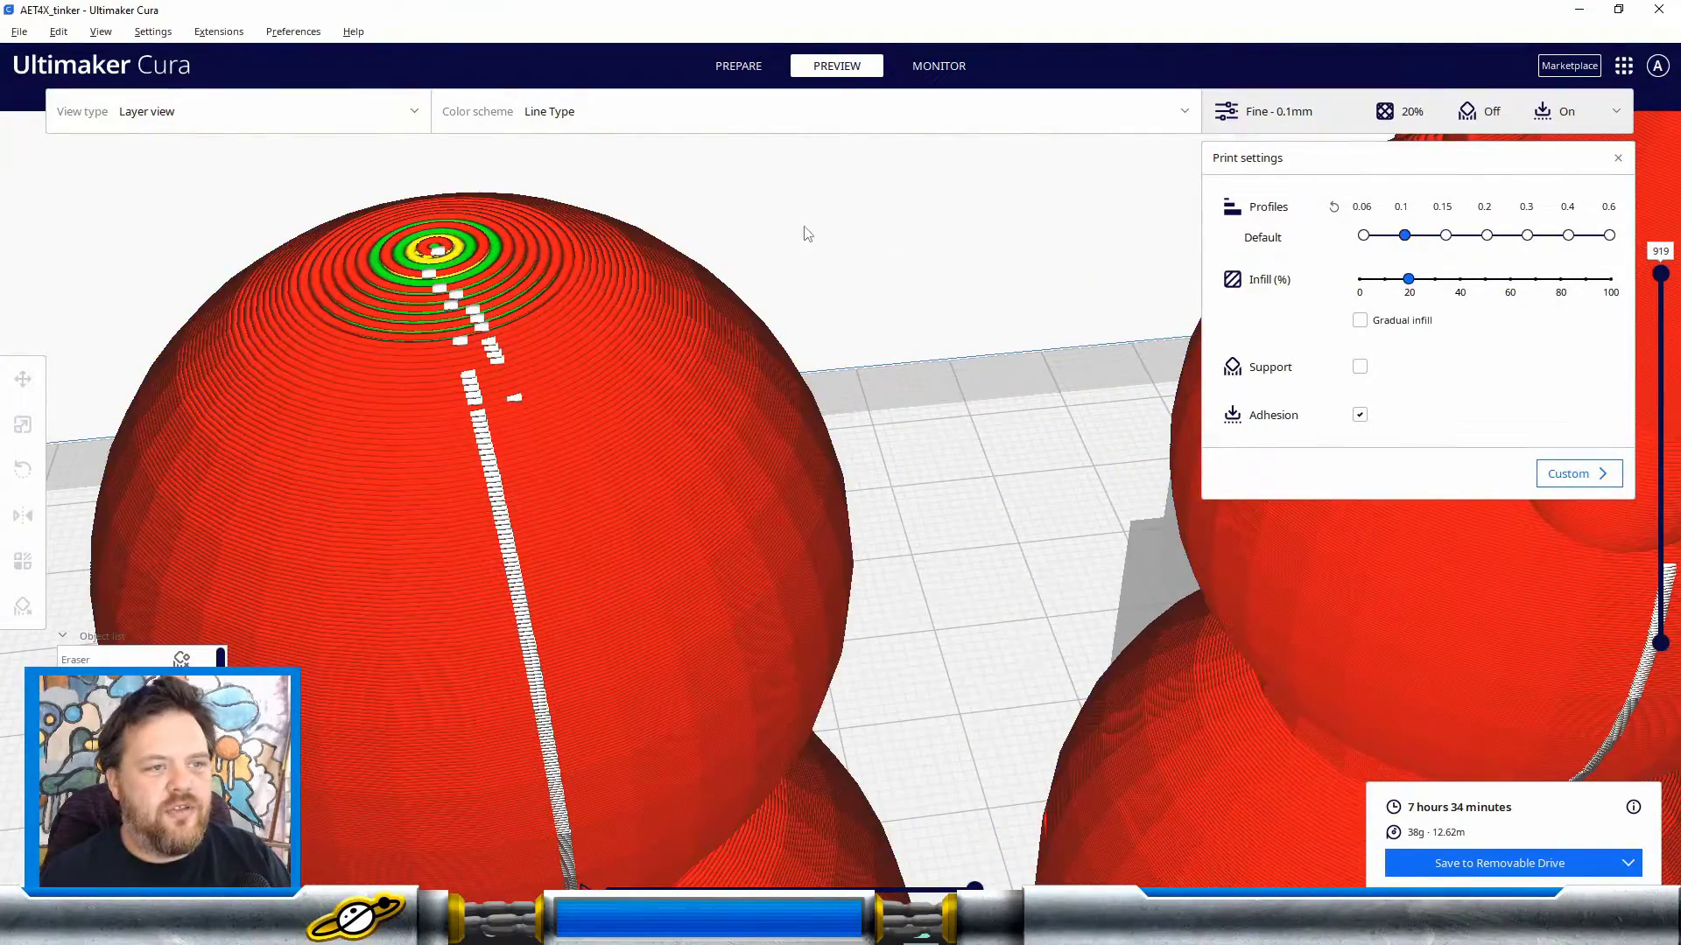
right_click_drag(791, 225, 592, 188)
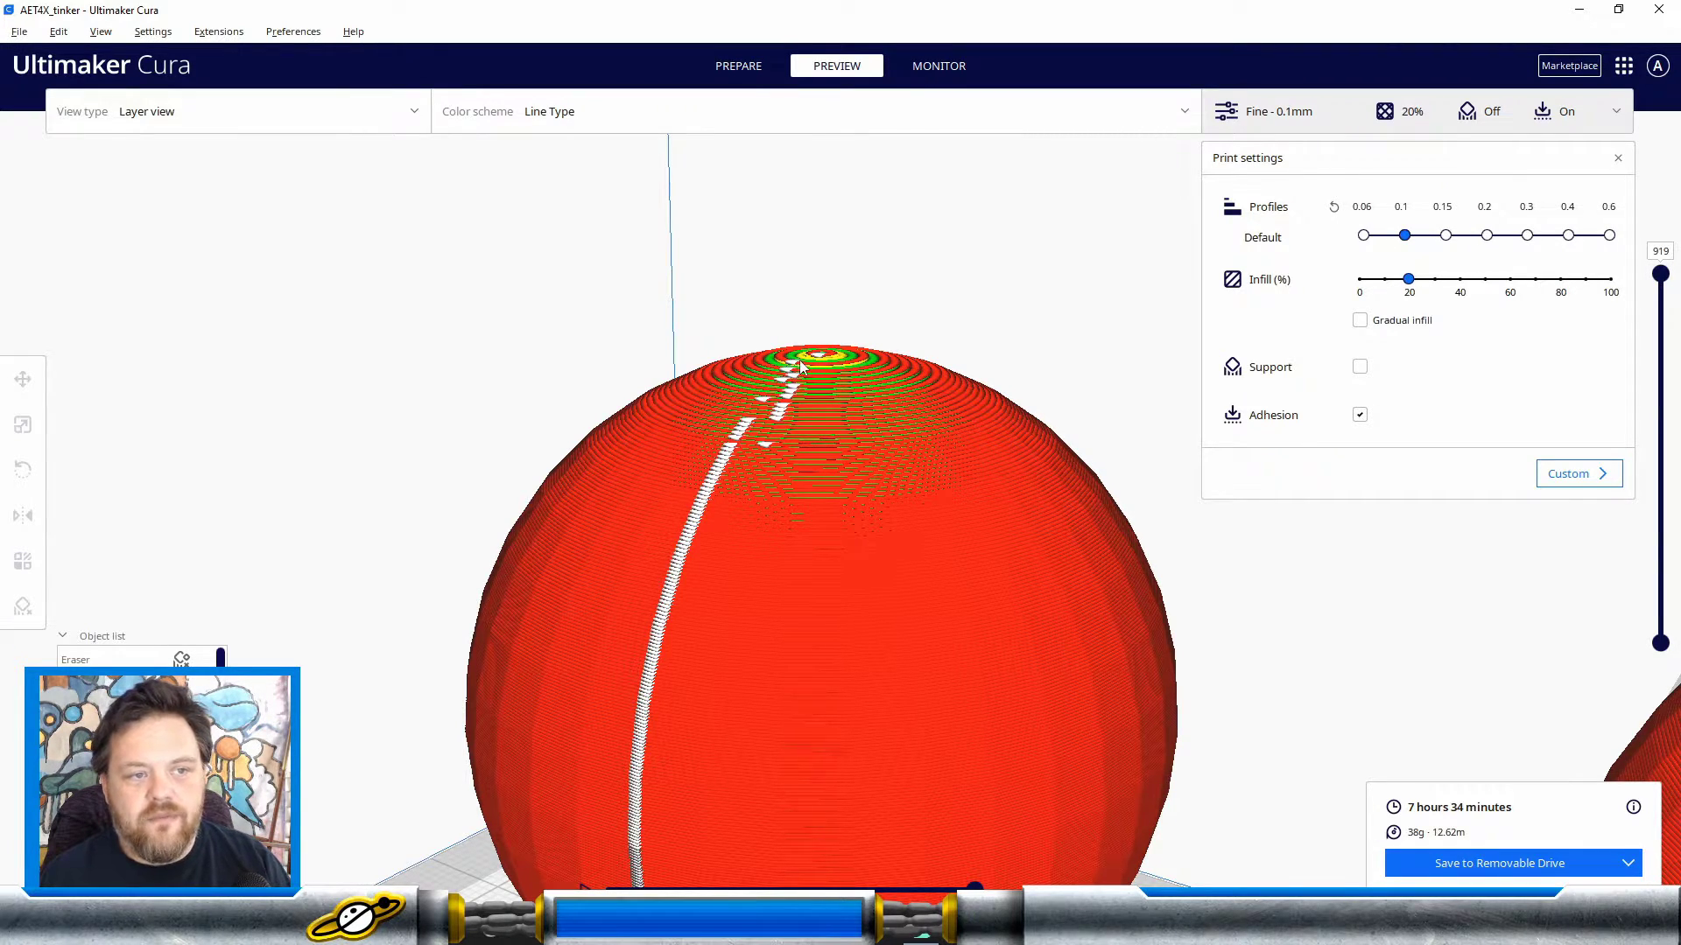
scroll(688, 401, "up", 5)
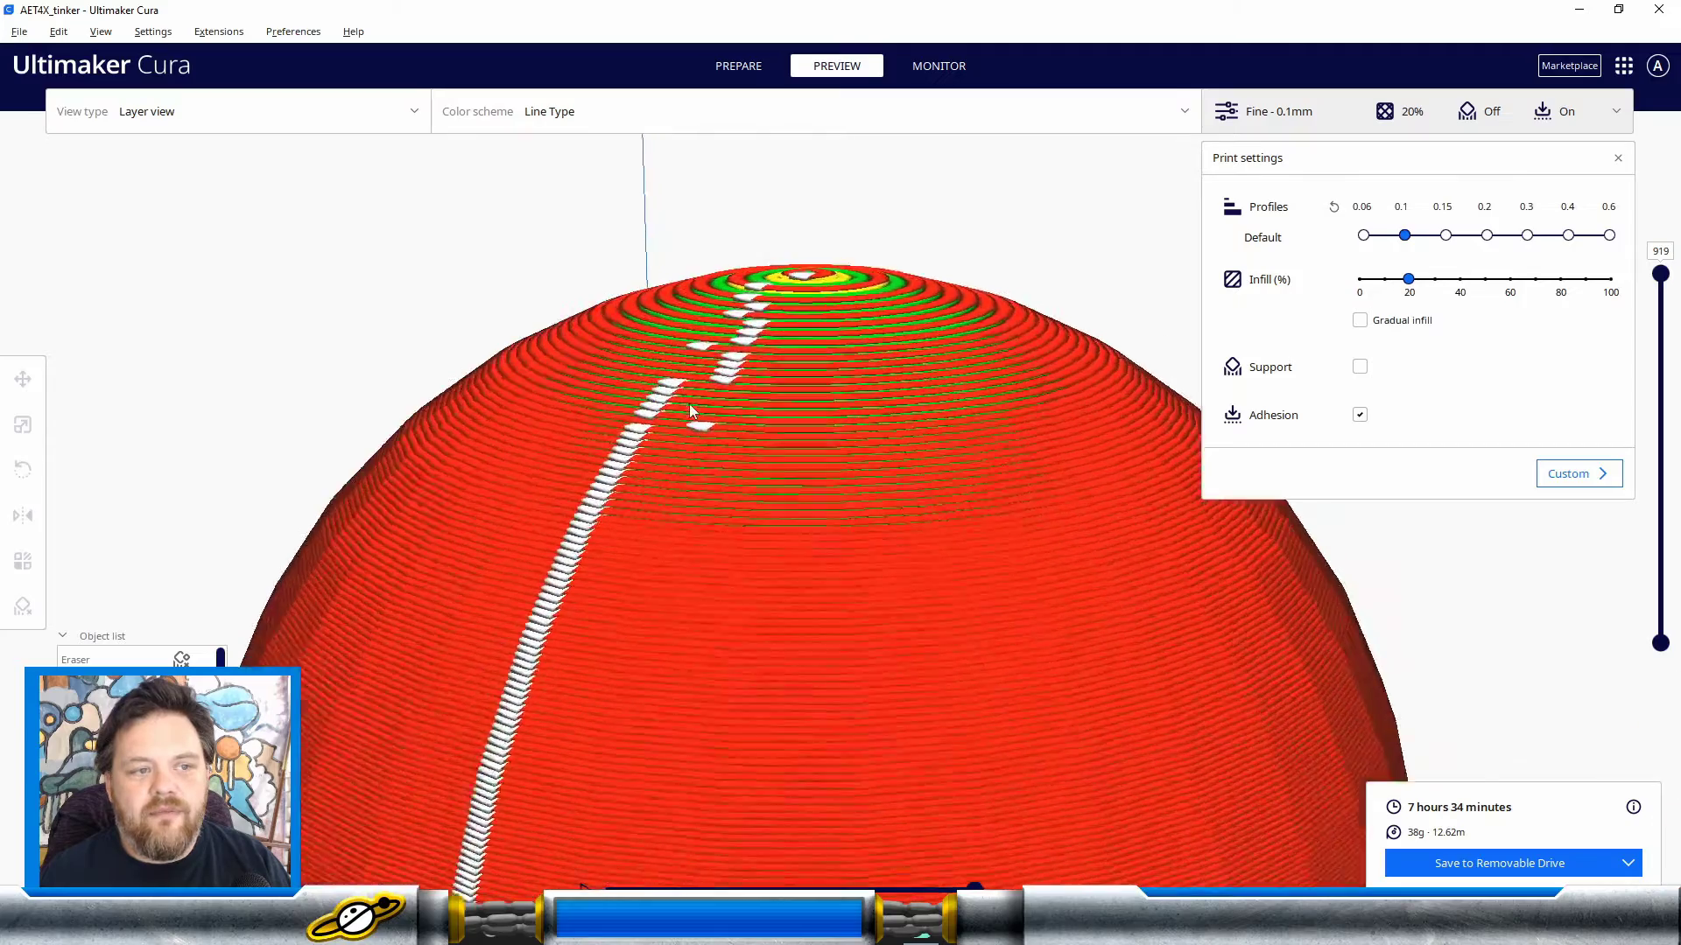
scroll(984, 195, "down", 2)
scroll(1007, 225, "up", 3)
scroll(960, 202, "down", 3)
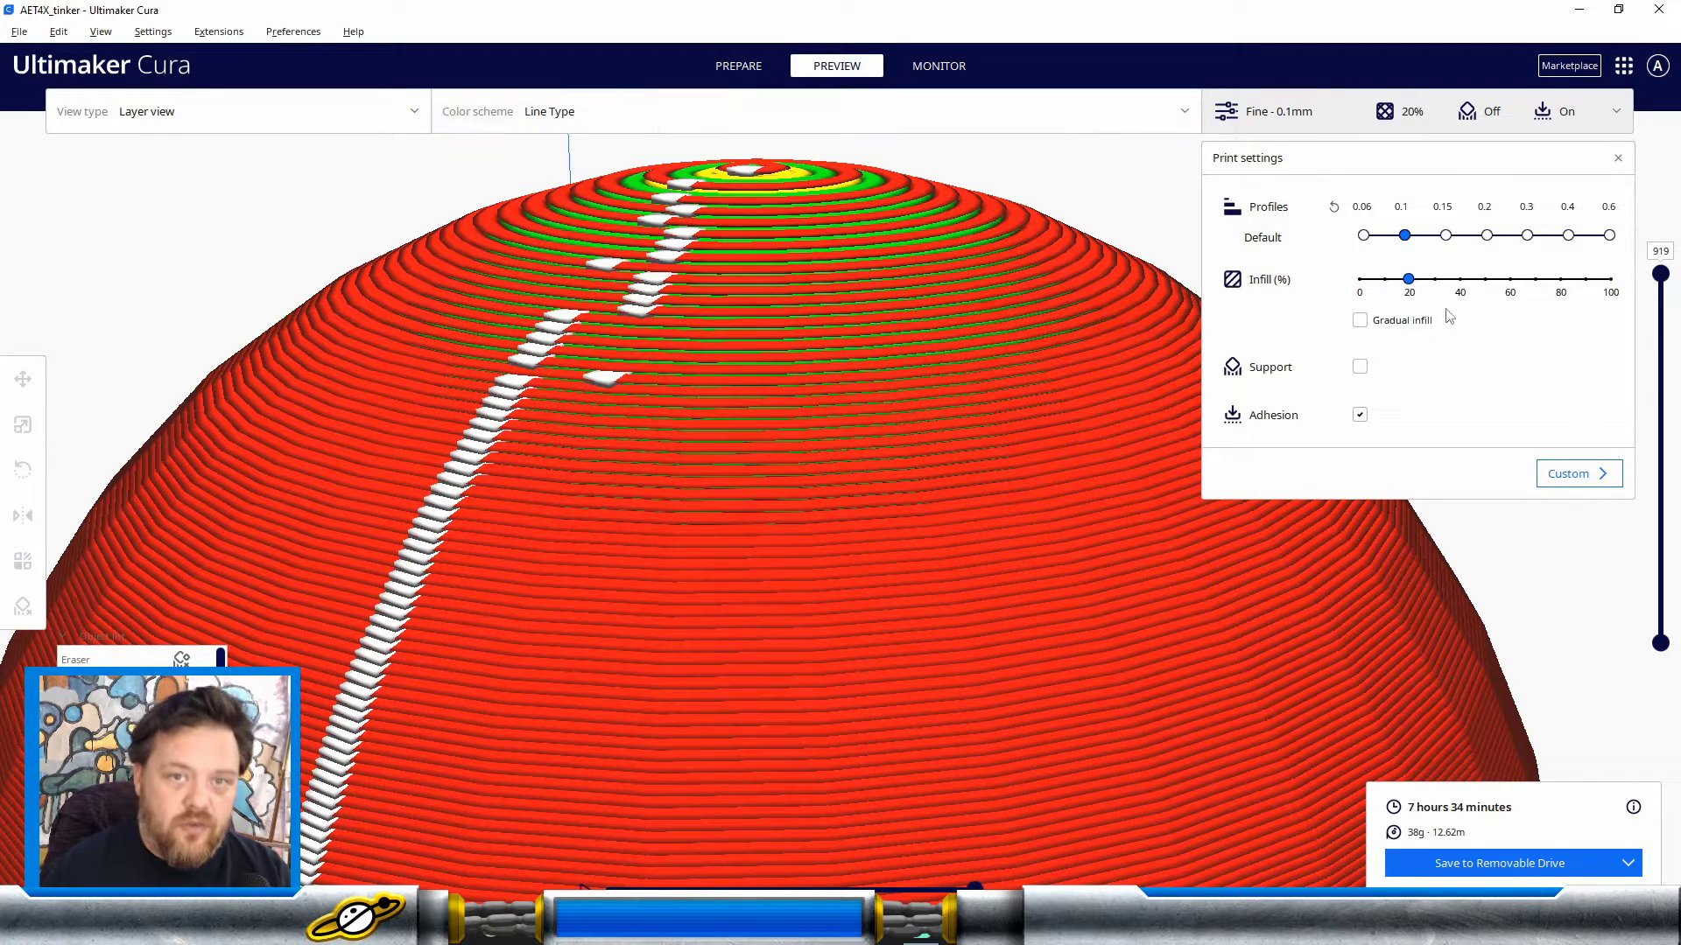
Step: Re-slice the plate with the 0.4 mm layer height profile and examine the coarser layers on the round head
left_click(1568, 239)
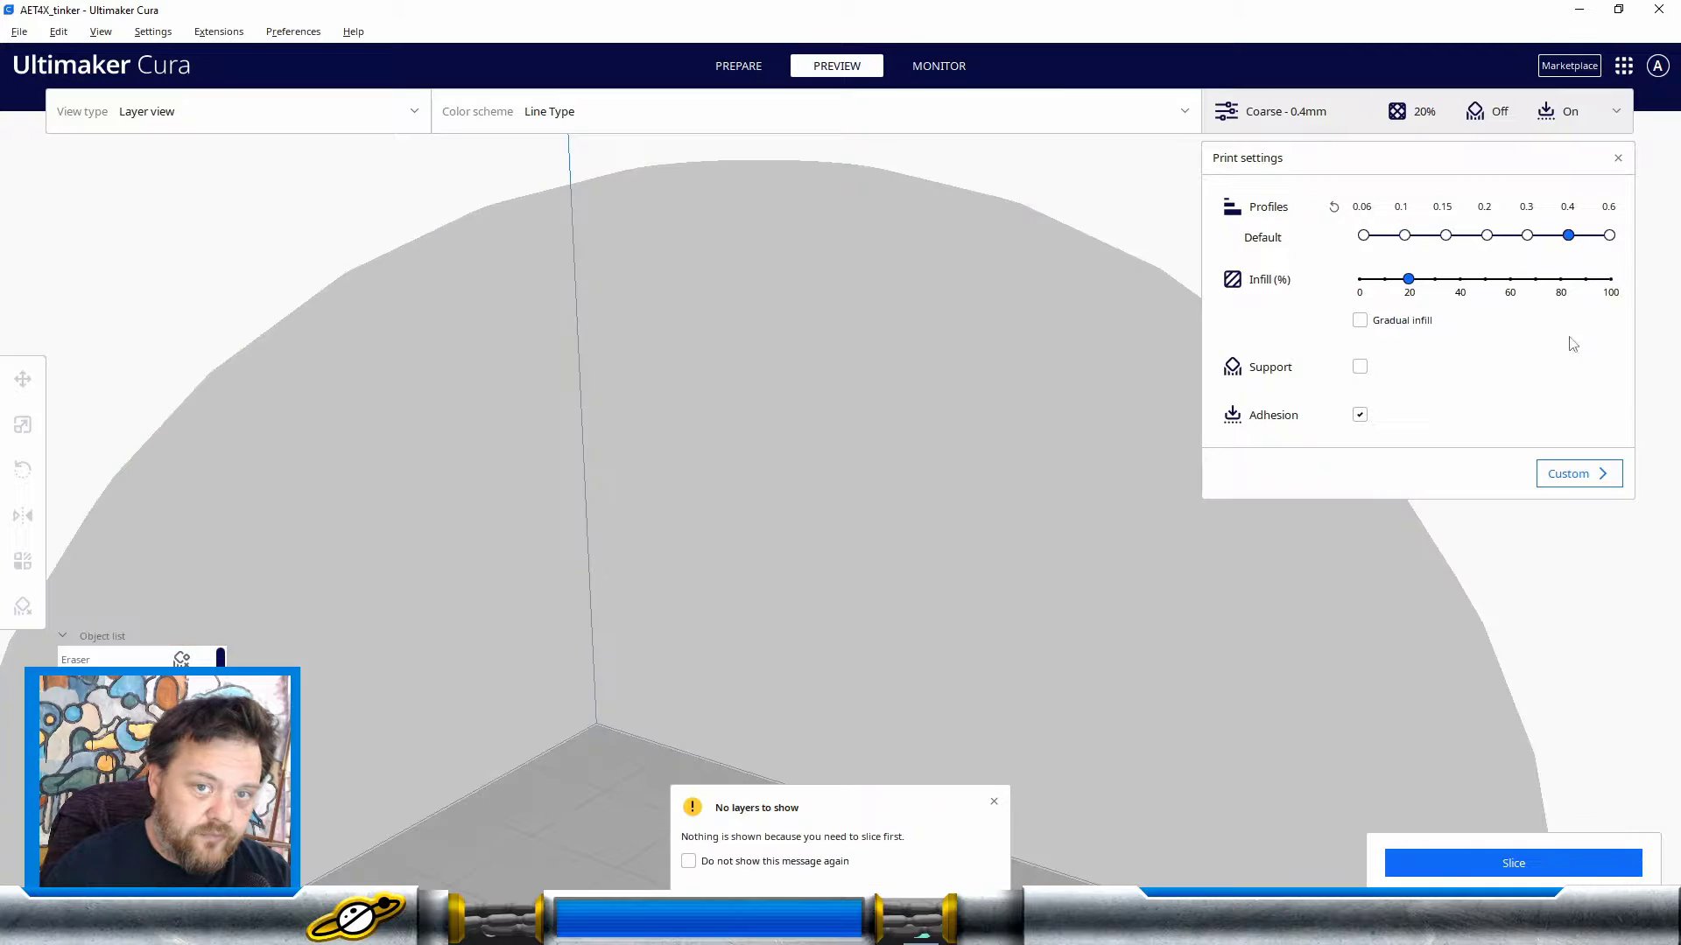
left_click(1582, 867)
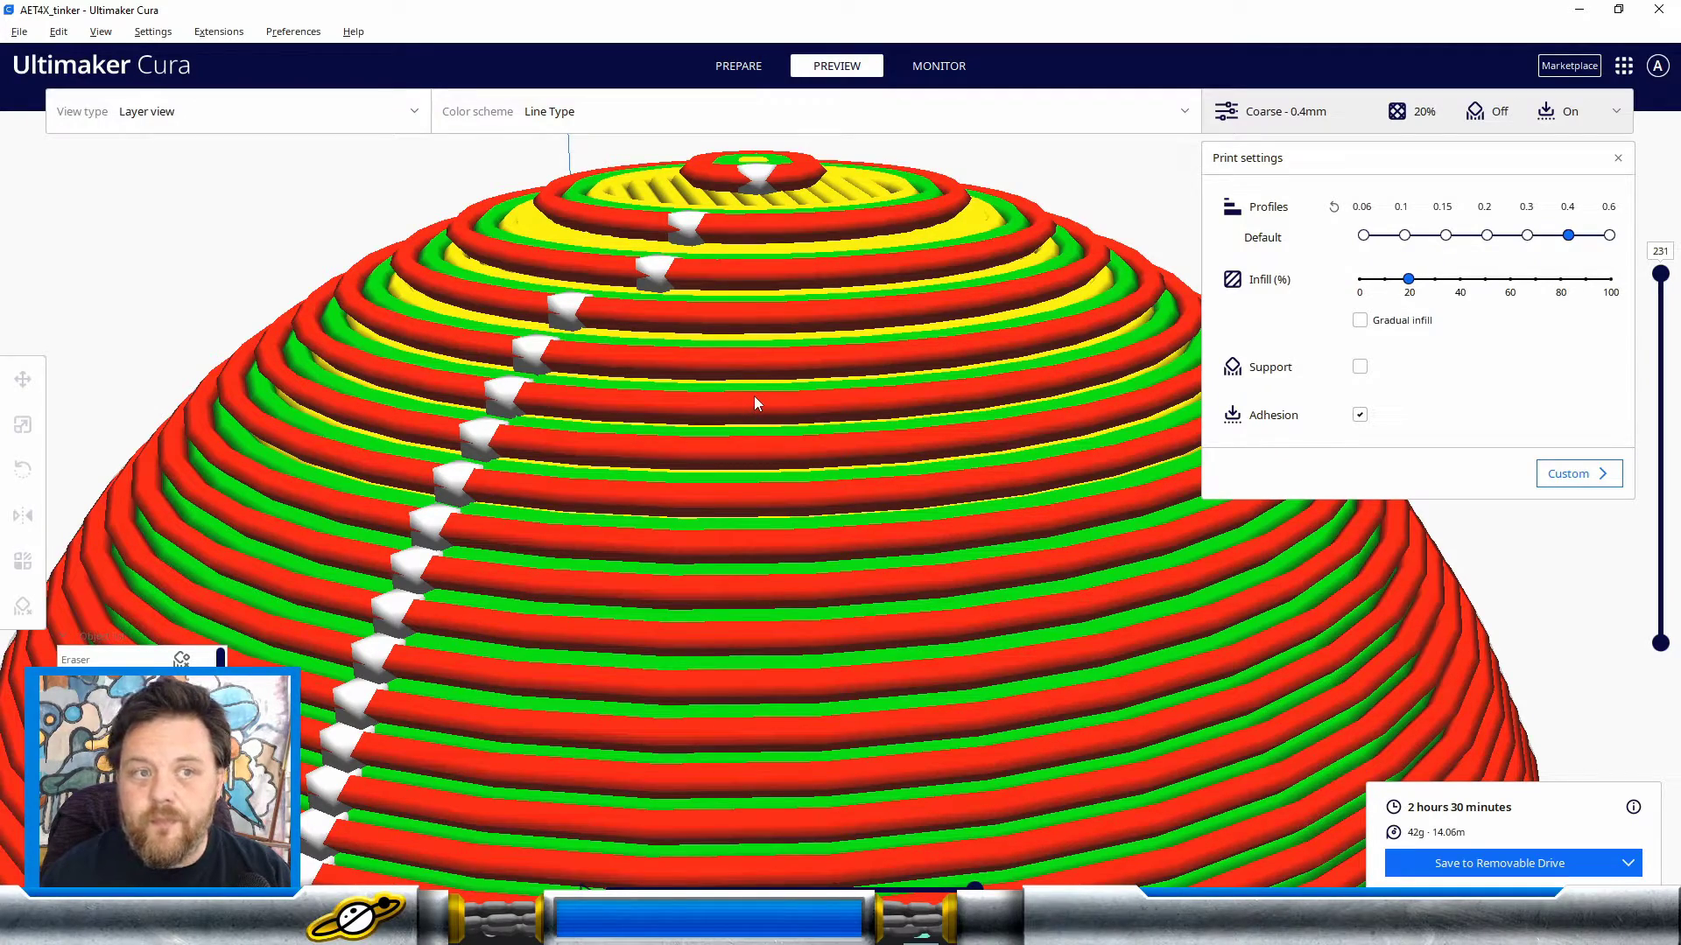
right_click_drag(753, 399, 596, 399)
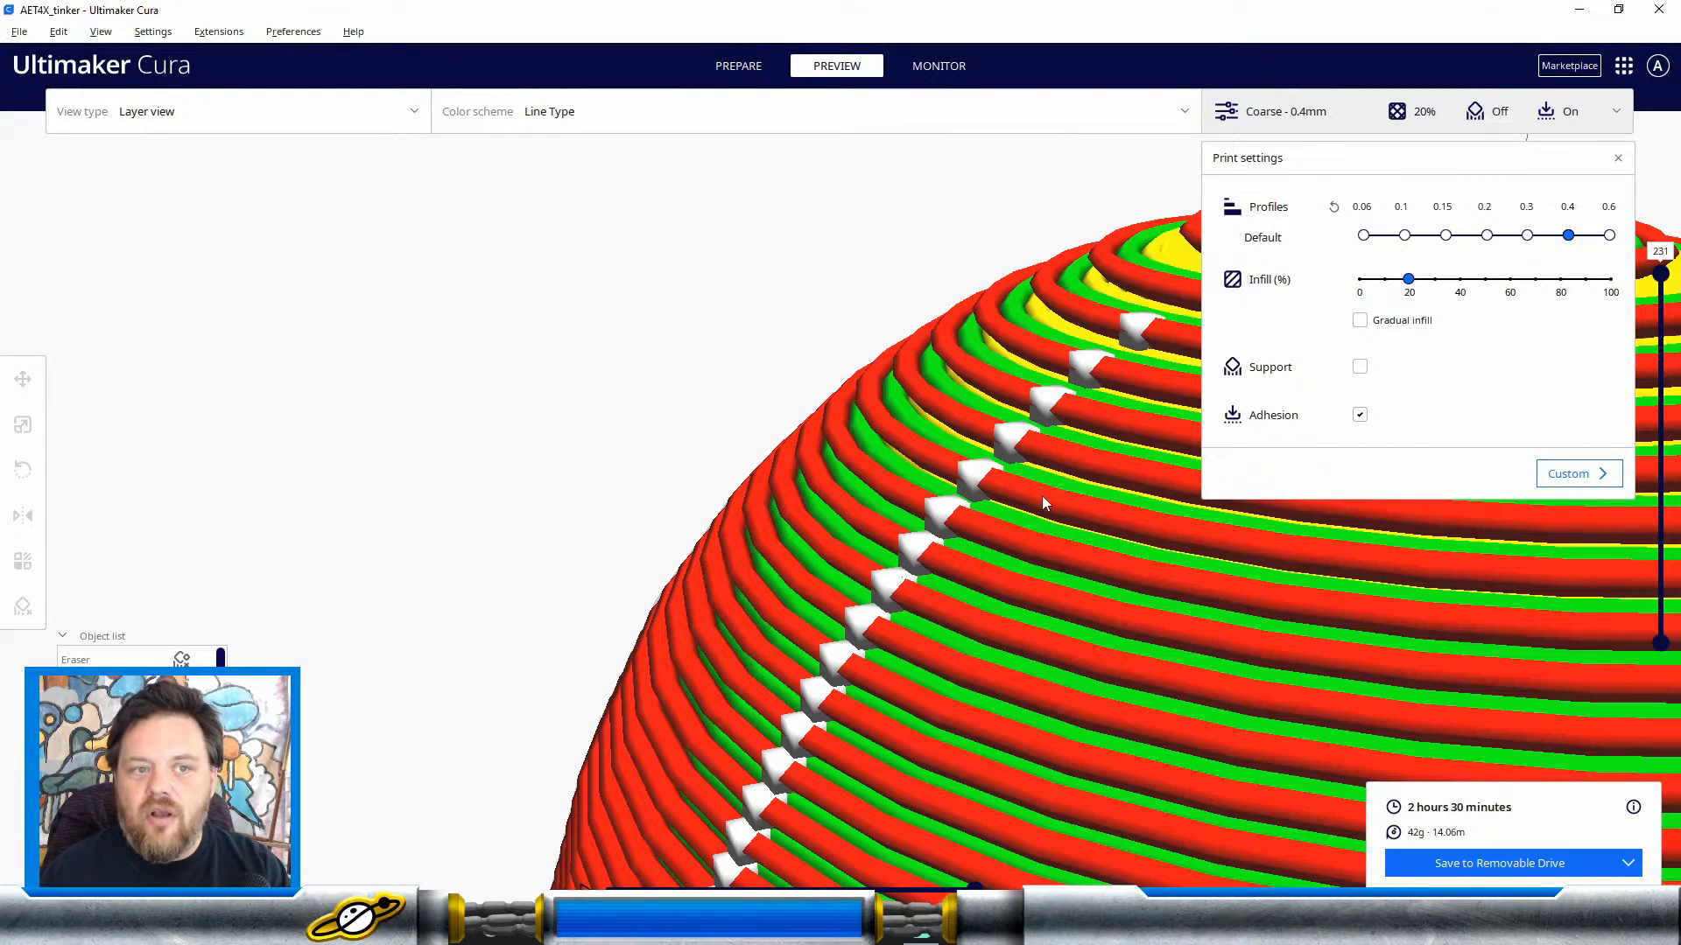
right_click_drag(1042, 495, 1216, 735)
scroll(996, 567, "down", 5)
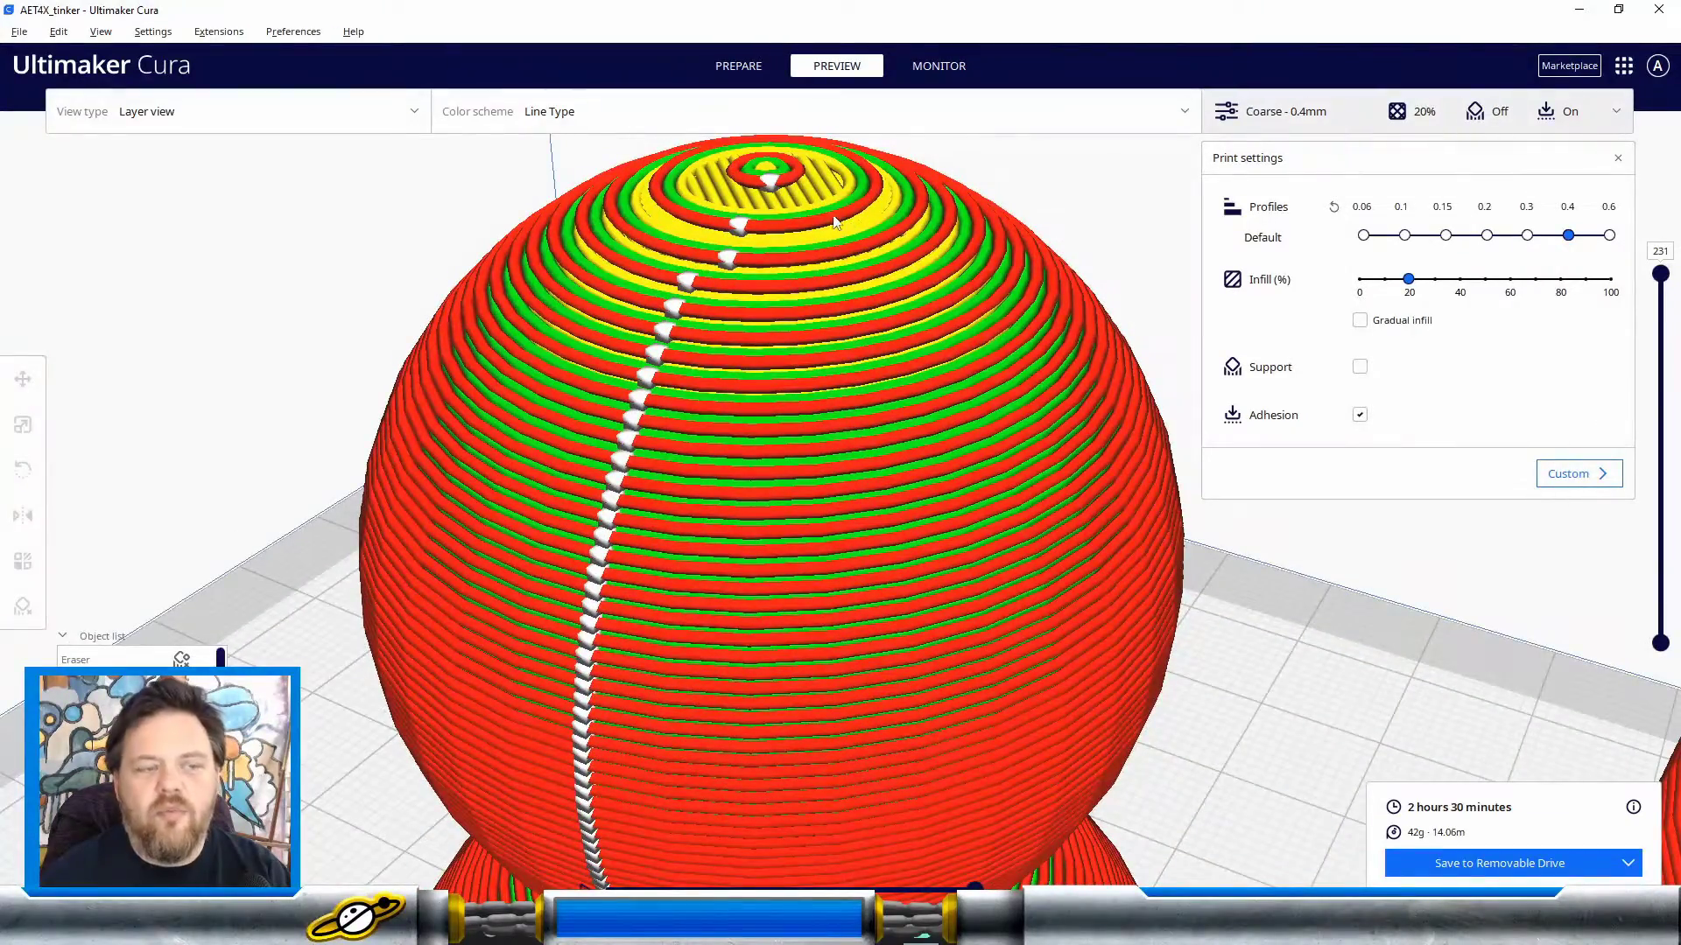
Step: Lower the layer preview to layer 101 and inspect the walls and infill inside the coarsely sliced bodies
scroll(1245, 552, "up", 10)
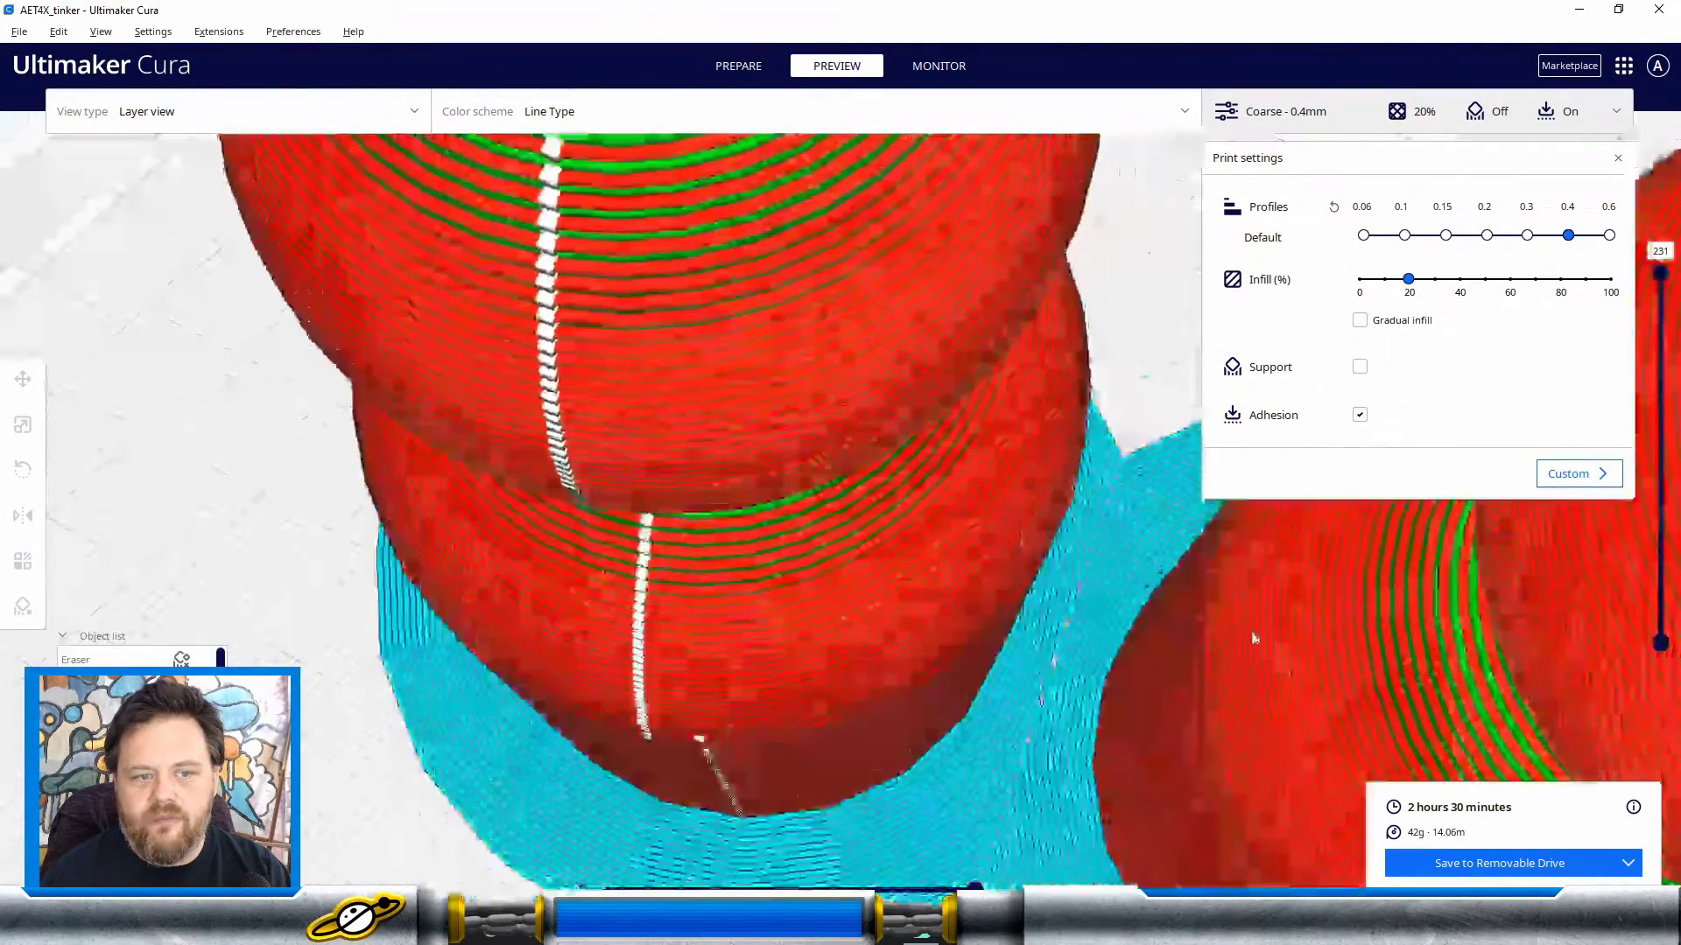
scroll(1068, 588, "down", 3)
scroll(1063, 584, "down", 4)
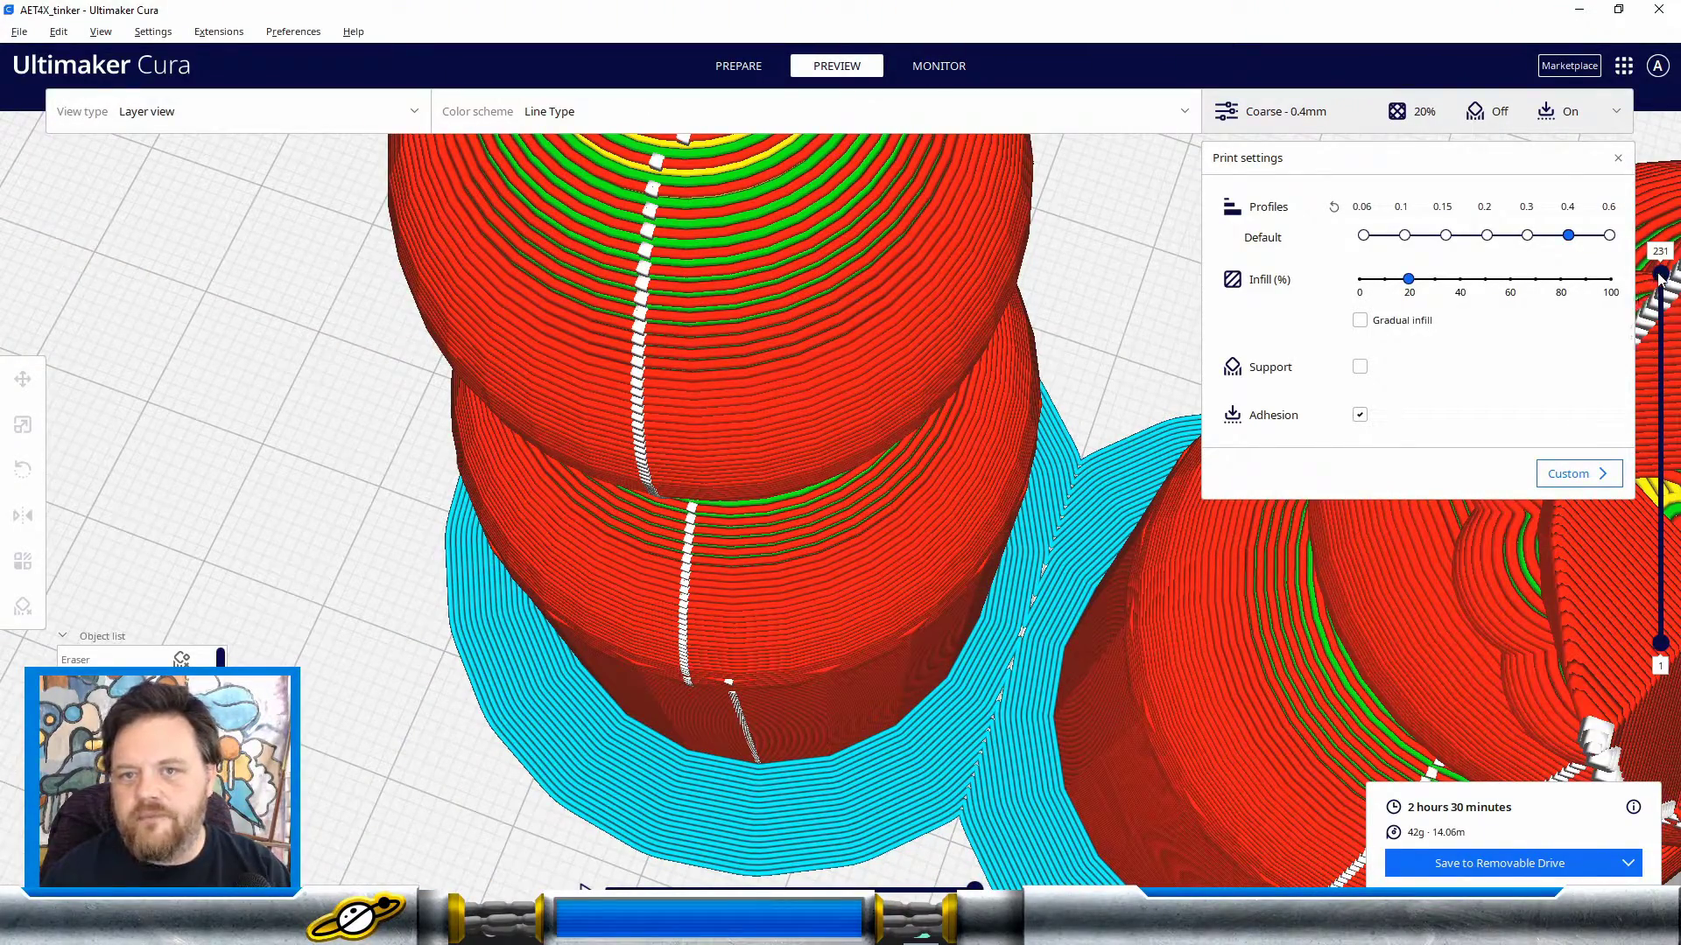
left_click_drag(1660, 274, 1666, 479)
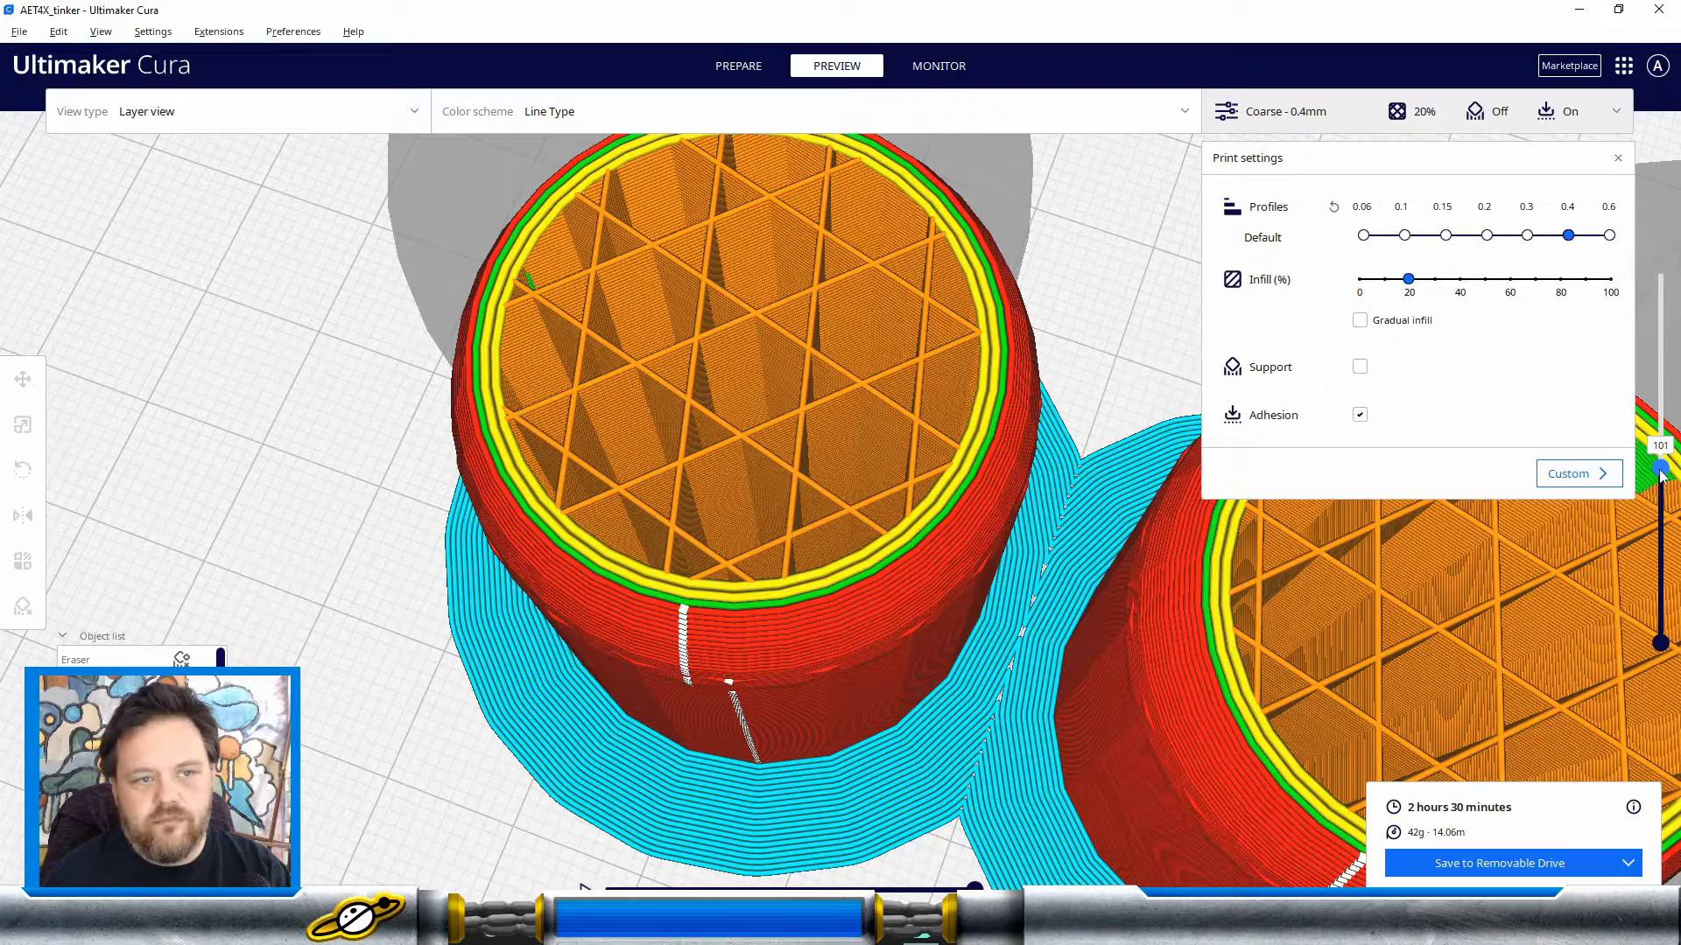
Step: Re-slice the plate with the 0.1 mm layer height profile and lower the layer preview to layer 542
mouse_move(1660, 470)
left_mouse_down()
mouse_move(1660, 413)
mouse_move(1661, 453)
left_mouse_up()
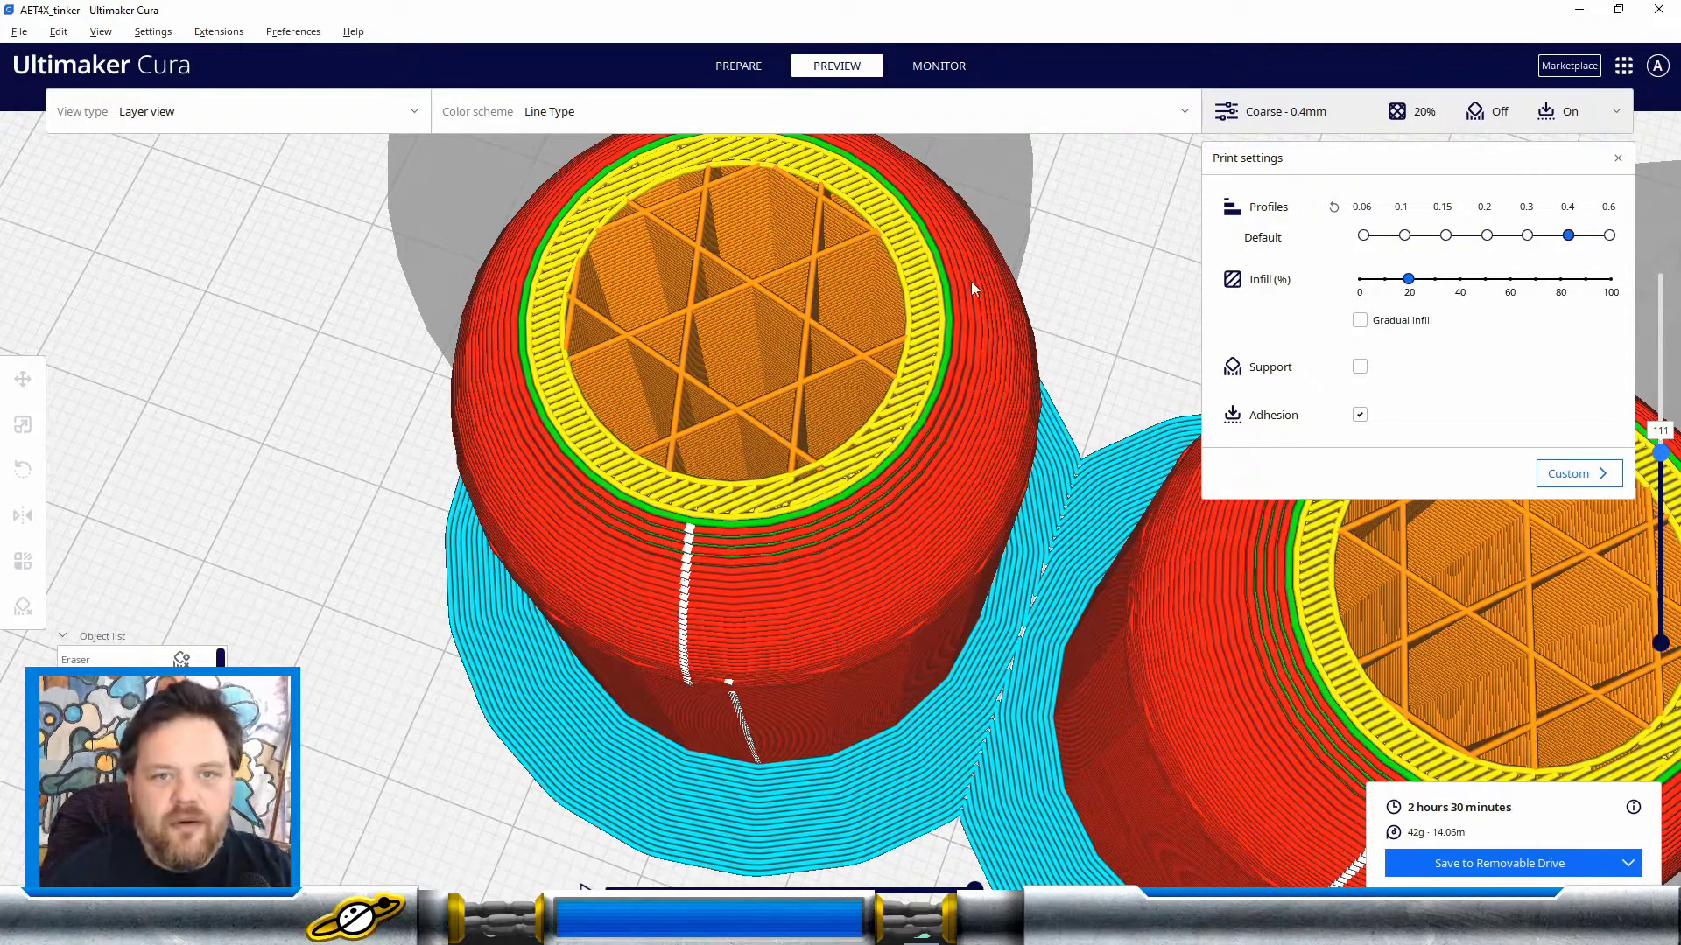
left_click(1405, 236)
left_click(1517, 849)
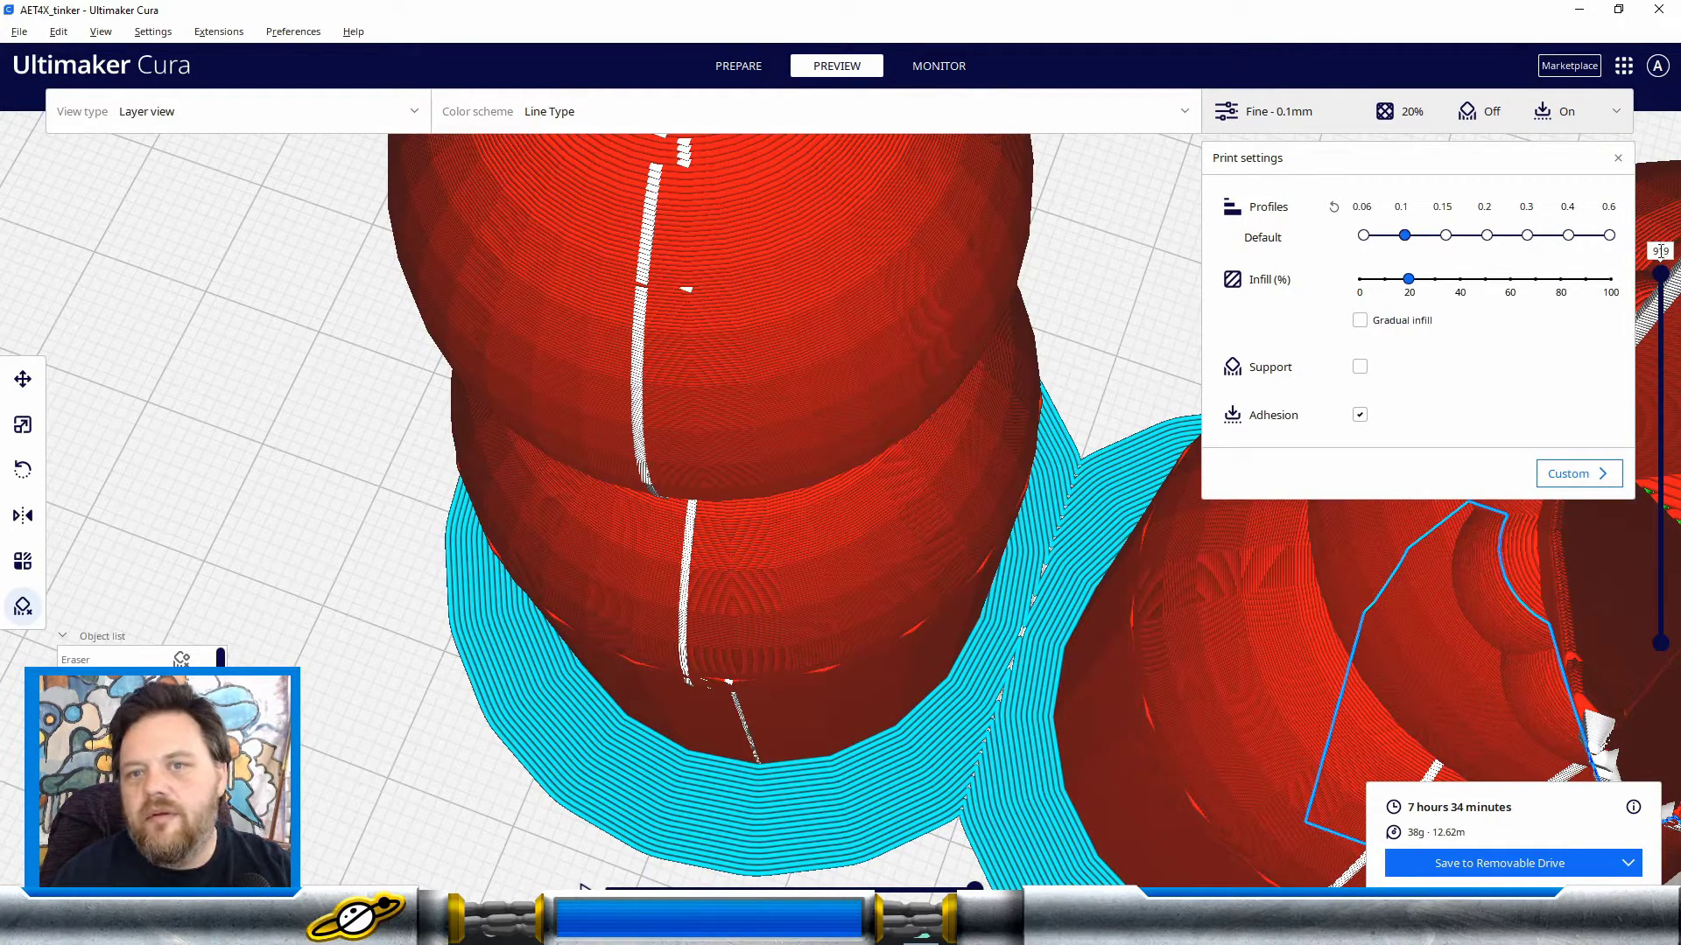
left_click_drag(1659, 271, 1661, 414)
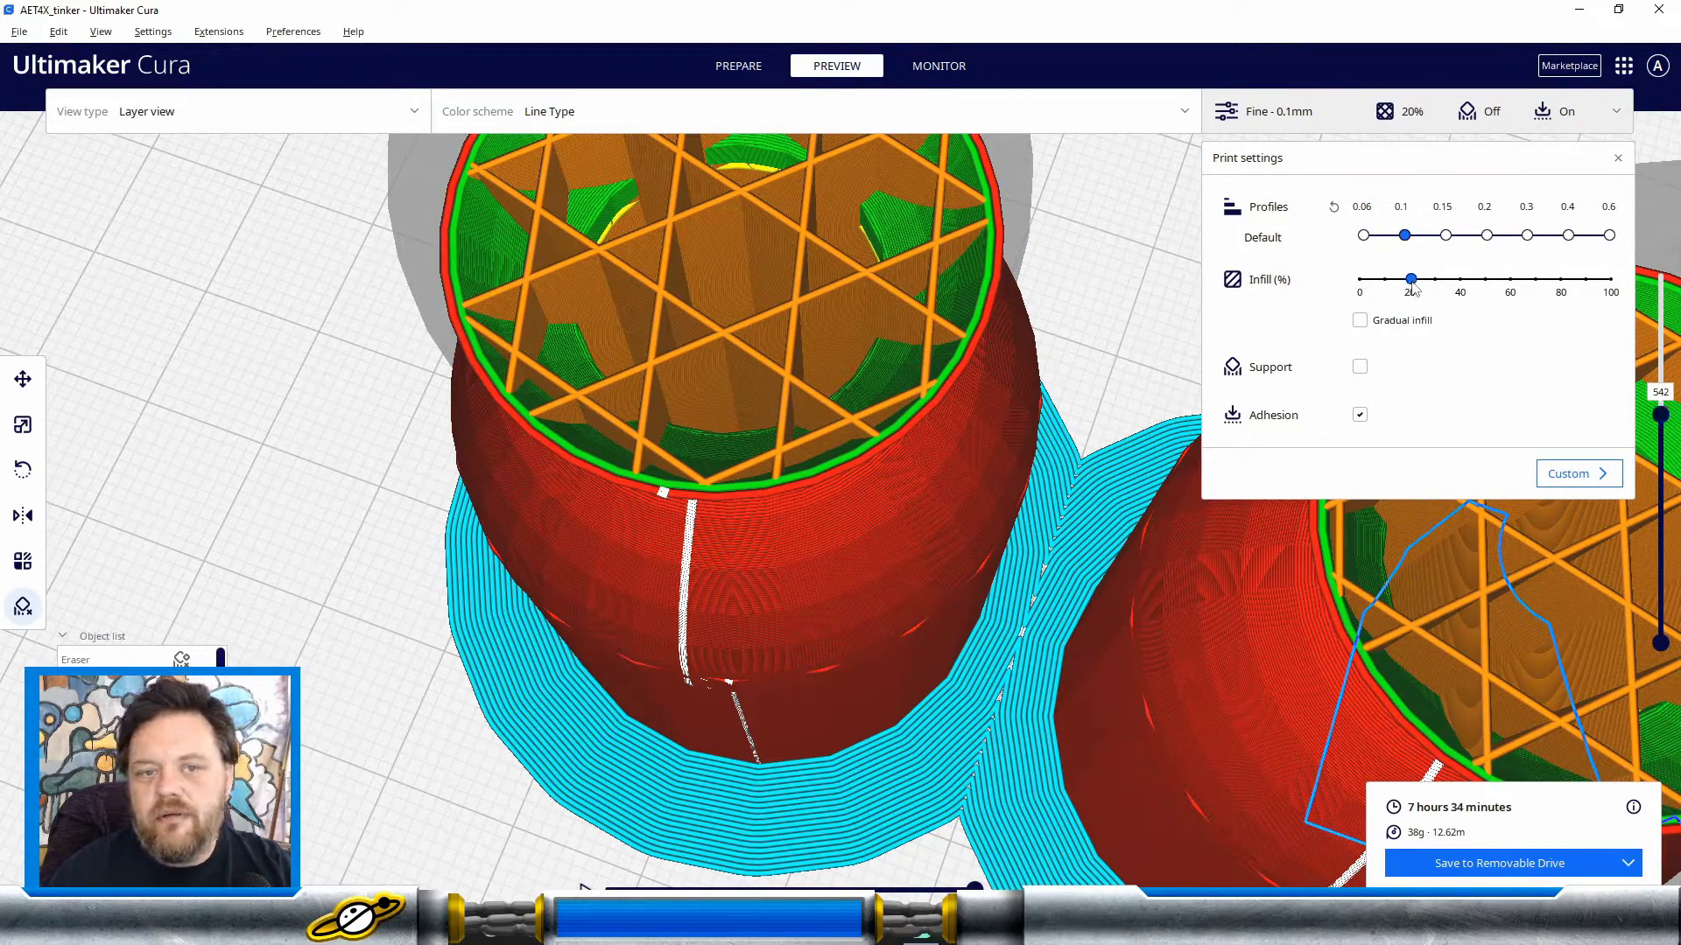
Step: Examine the 20% infill pattern inside the cut-open heads of both figures from the side and from above
right_click_drag(764, 300, 513, 412)
right_click_drag(423, 326, 421, 224)
scroll(463, 249, "down", 2)
scroll(477, 257, "down", 2)
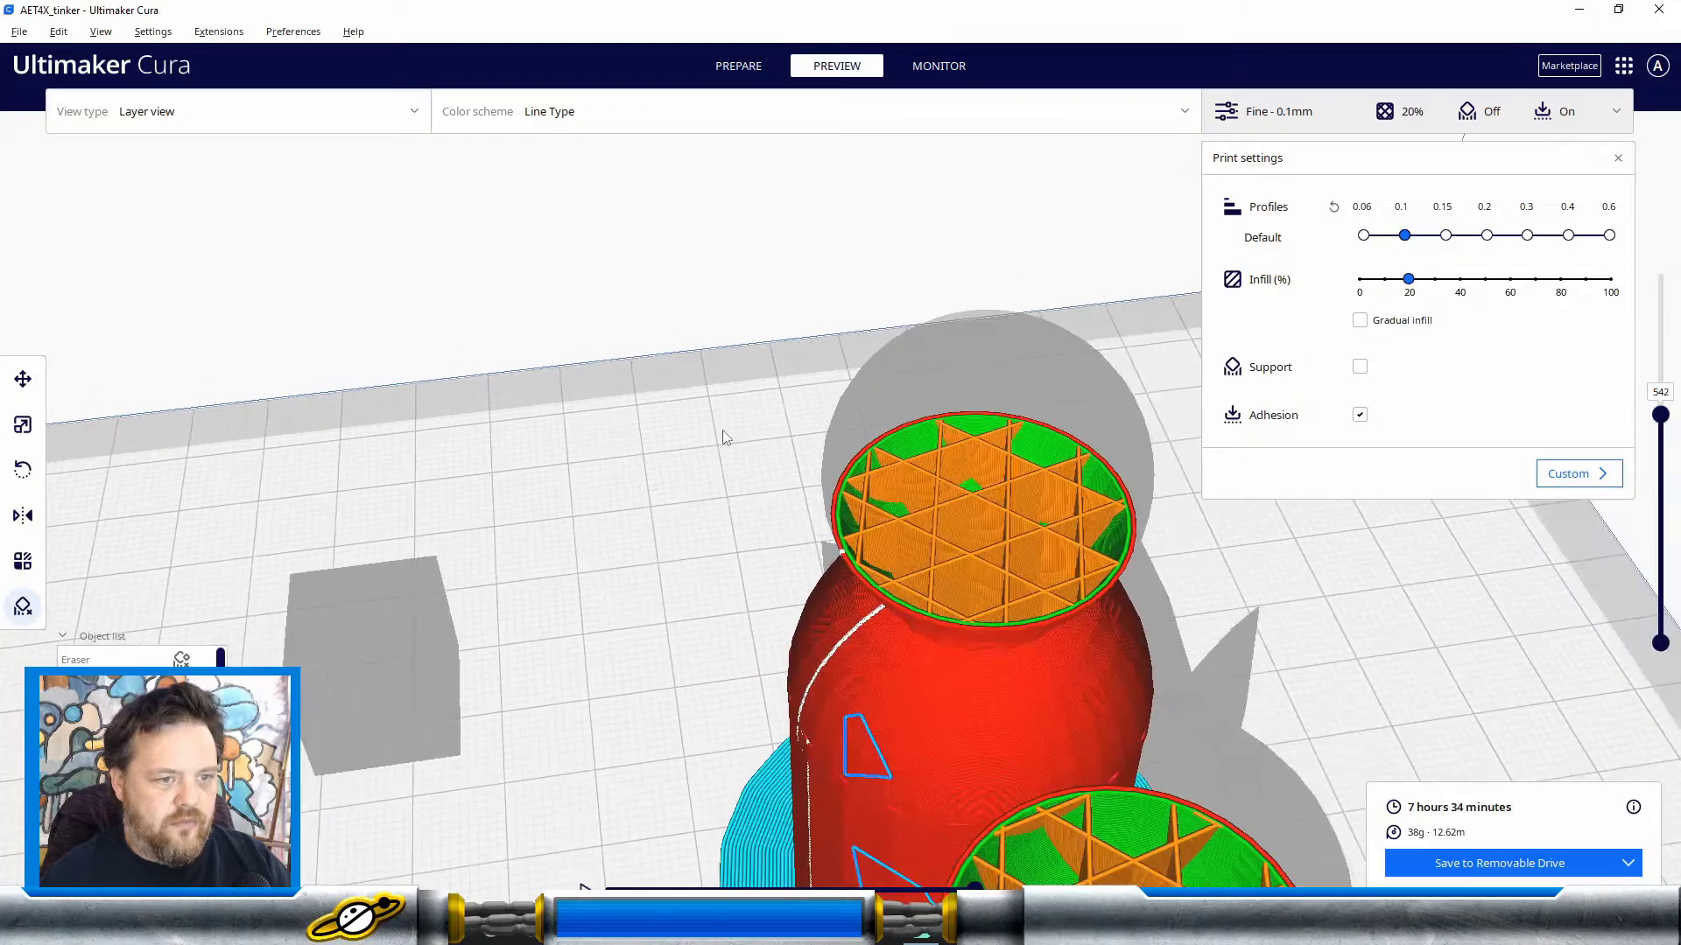
right_click_drag(722, 429, 700, 376)
left_click(735, 393)
middle_click_drag(700, 376, 602, 341)
scroll(853, 590, "down", 5)
scroll(877, 558, "up", 2)
right_click_drag(875, 557, 1016, 569)
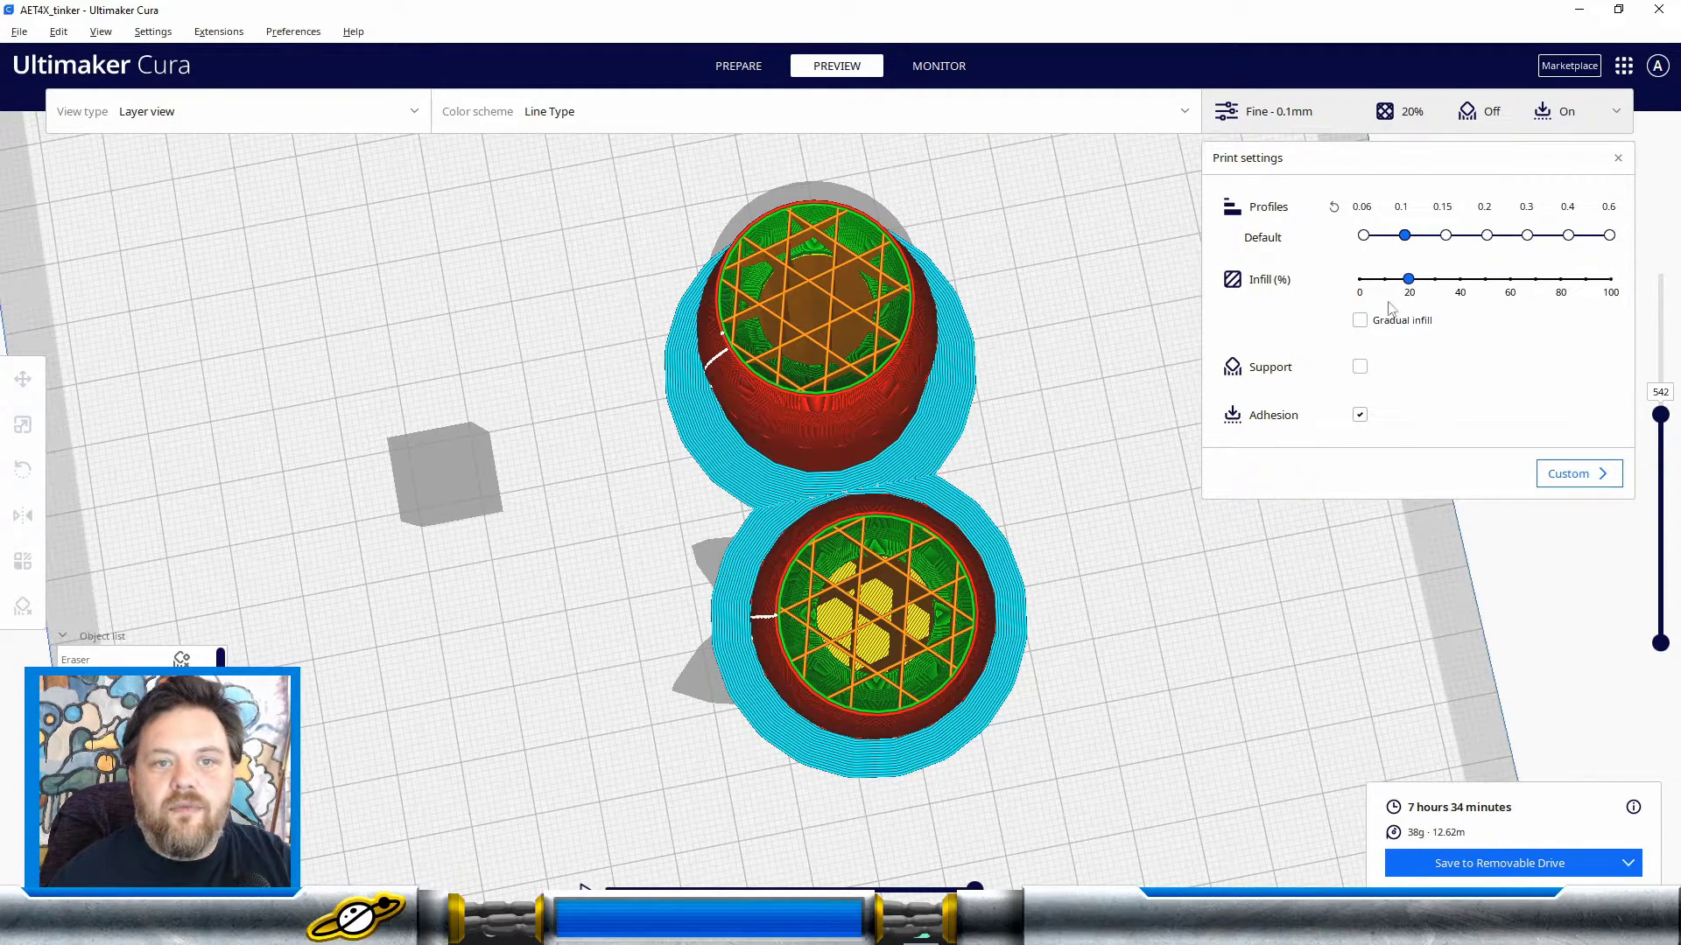
Step: Set the infill to 50%, re-slice the plate and examine the denser infill grid inside both heads
left_click_drag(1408, 278, 1487, 282)
left_click(1520, 875)
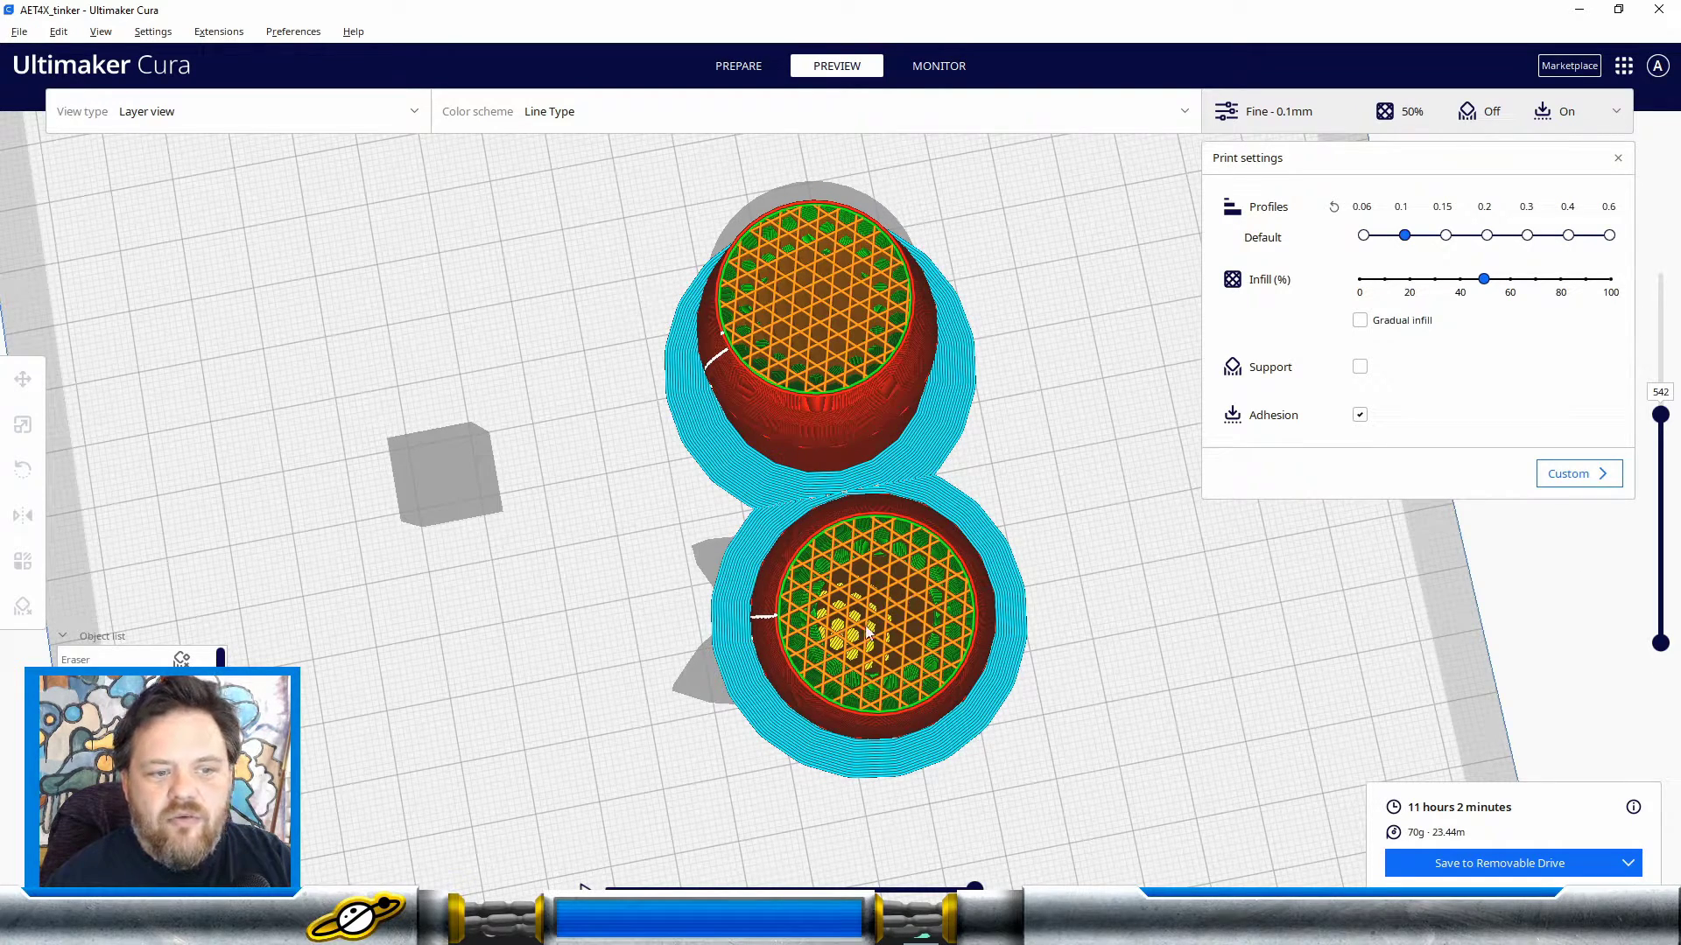
scroll(878, 625, "up", 8)
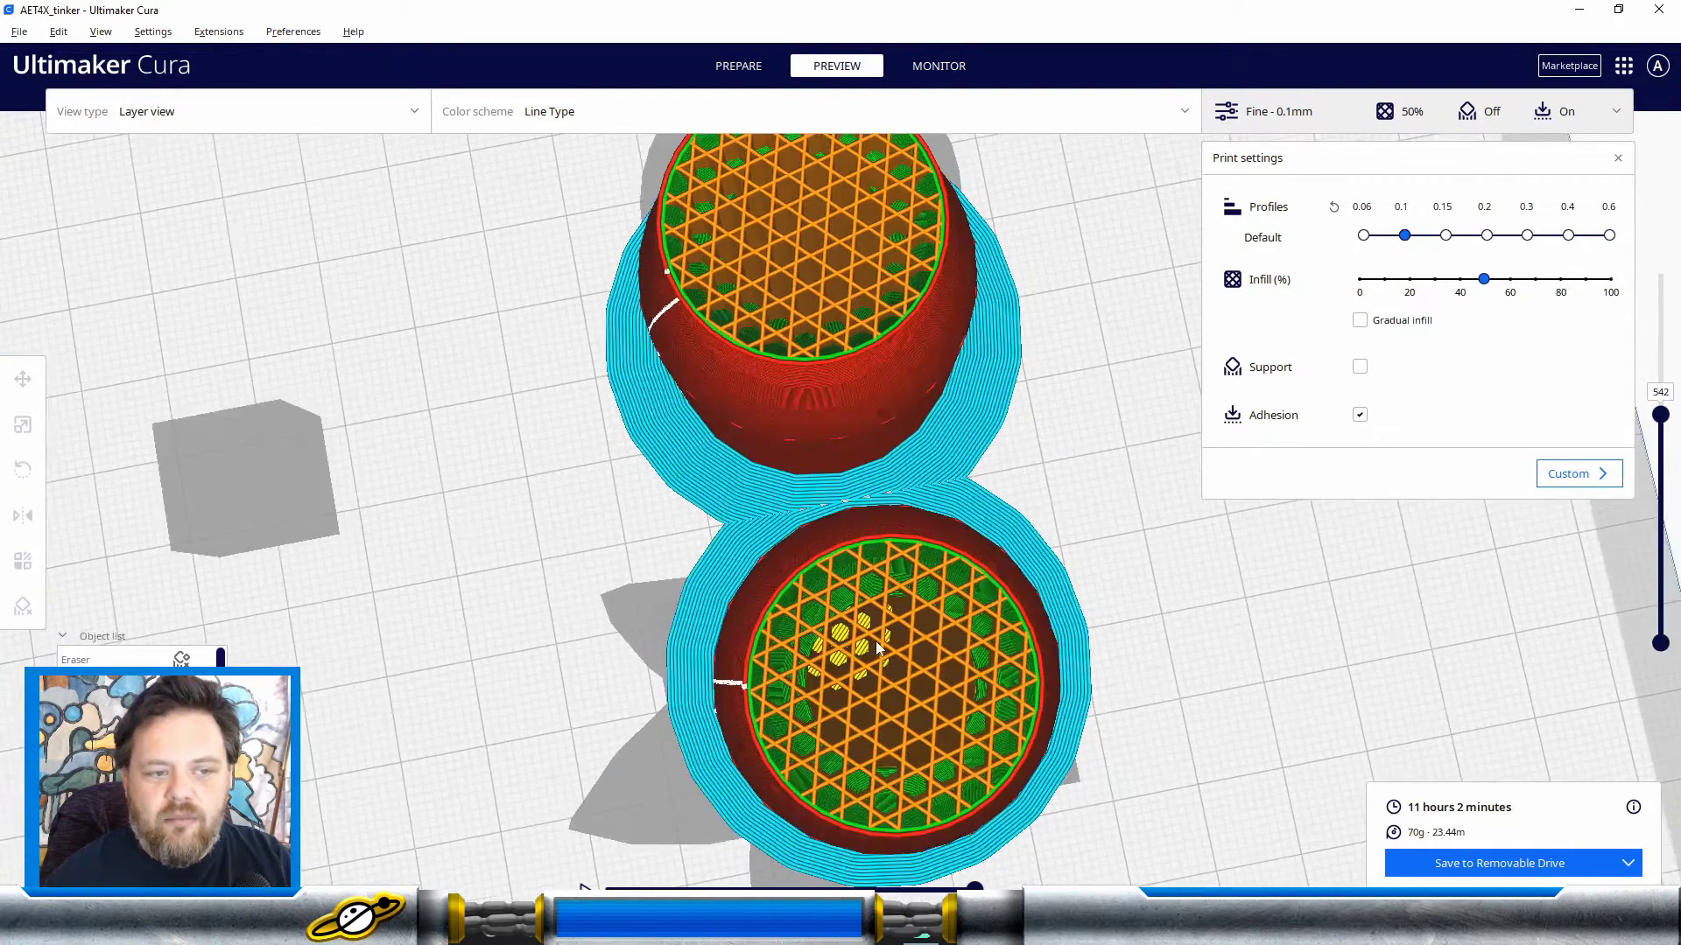
right_click_drag(974, 656, 523, 558)
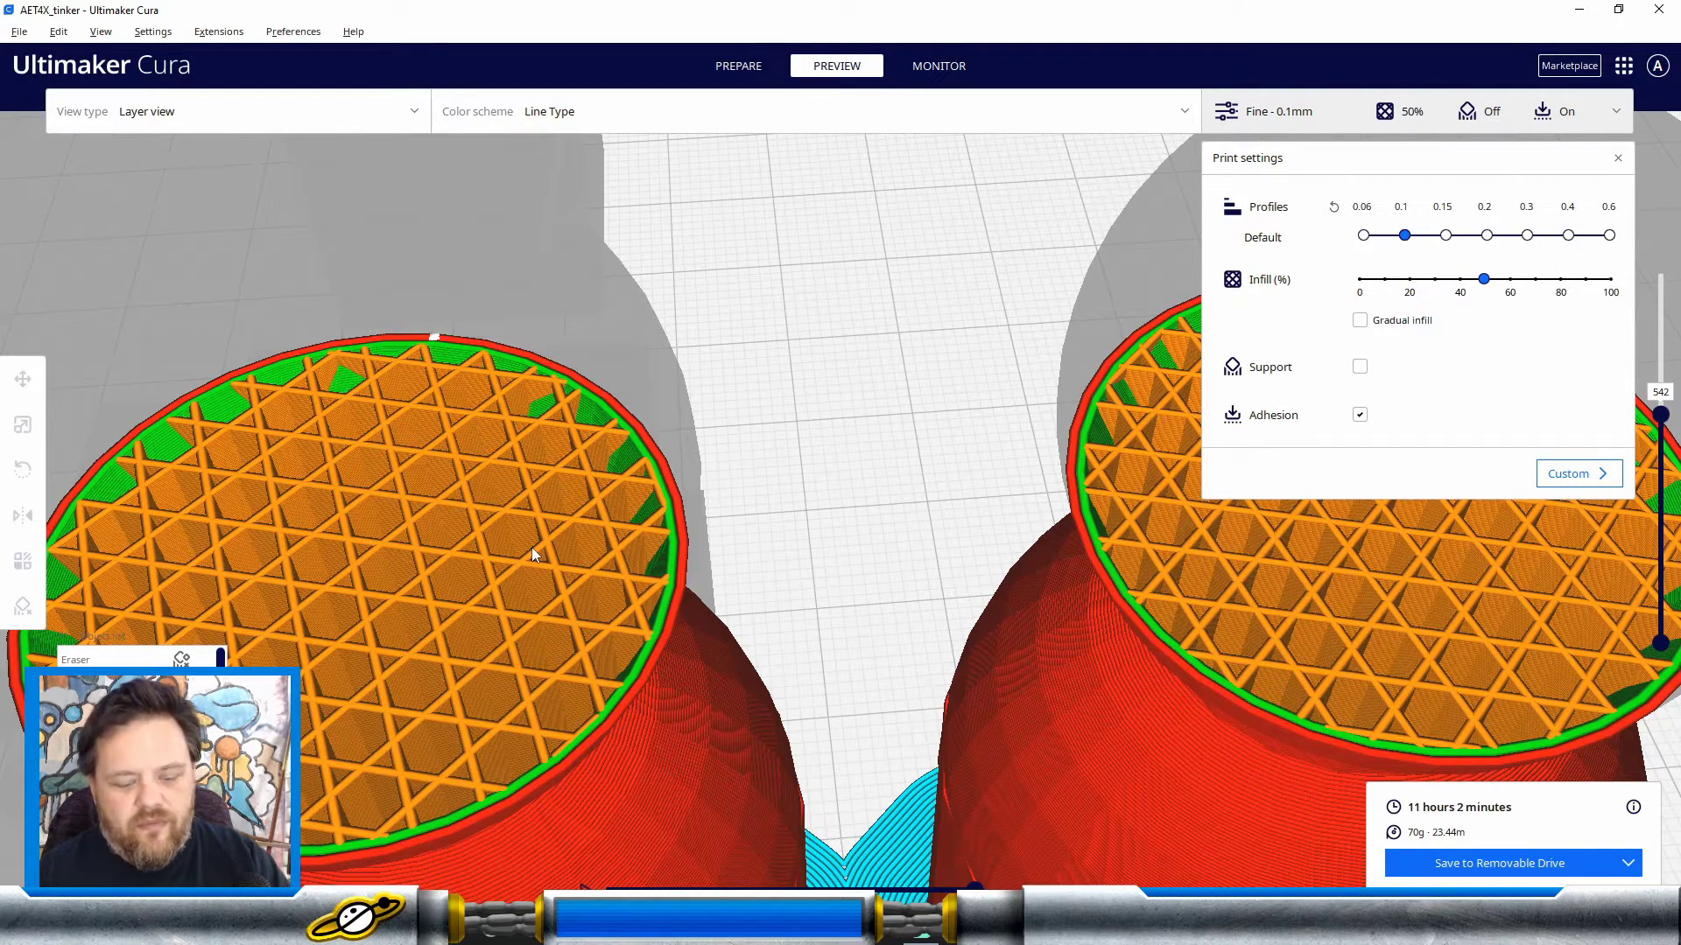
scroll(787, 670, "down", 6)
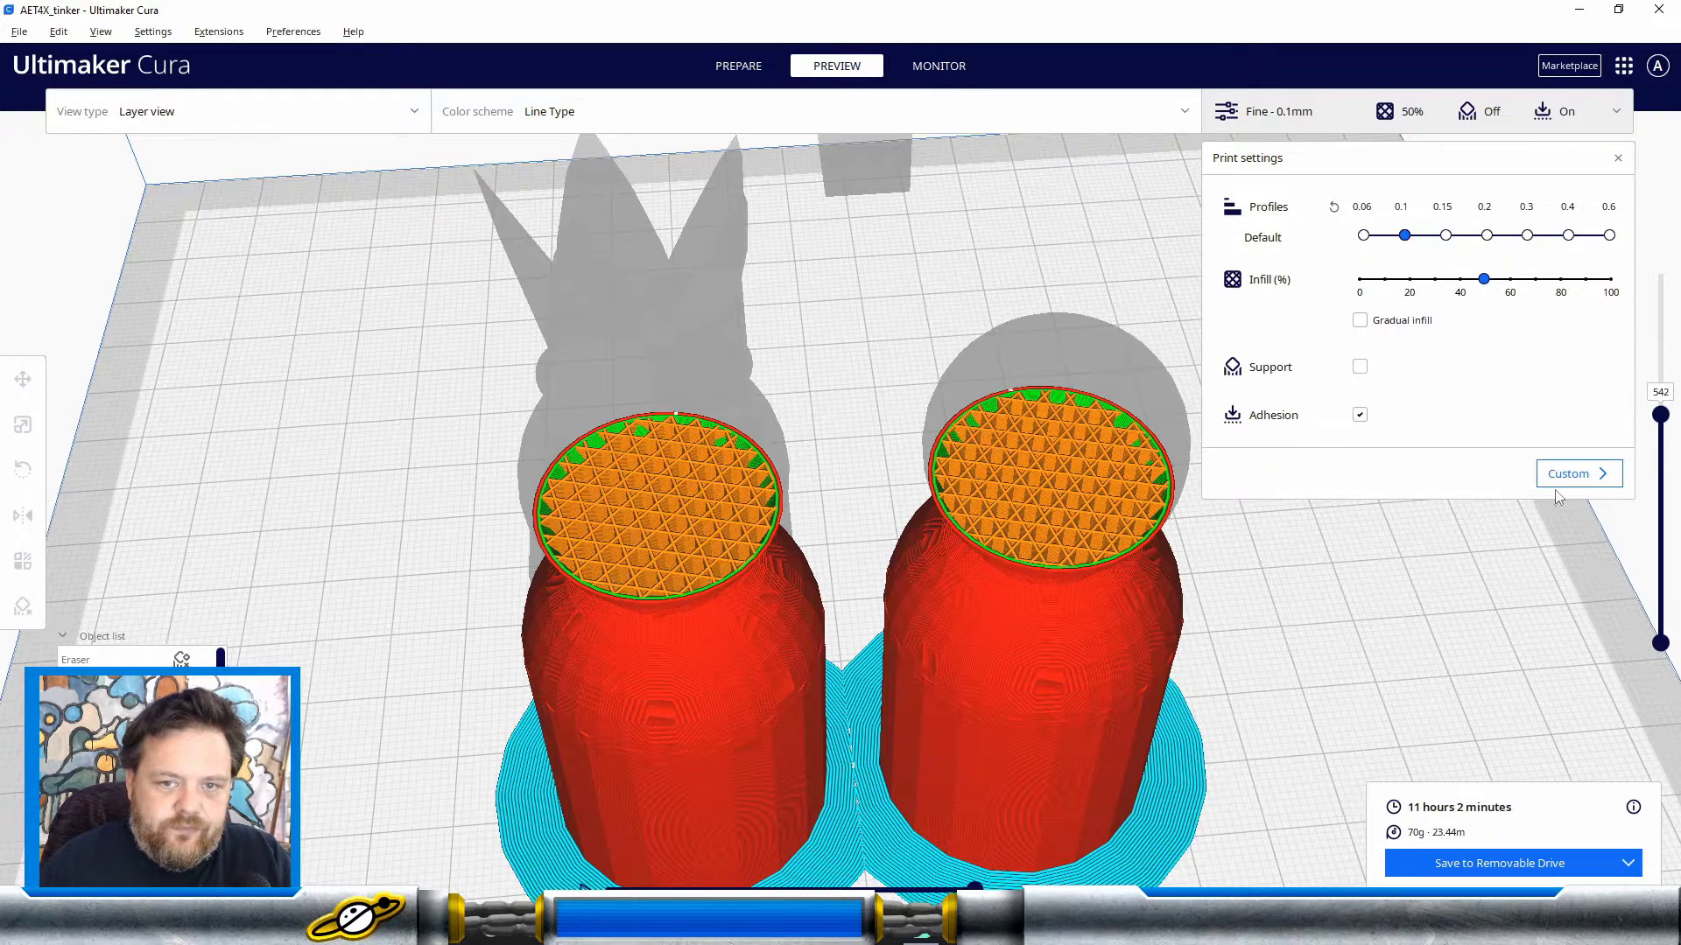
Step: Delete the support blocker cube standing apart from the figures, then re-slice the plate and preview it without supports
left_click(738, 66)
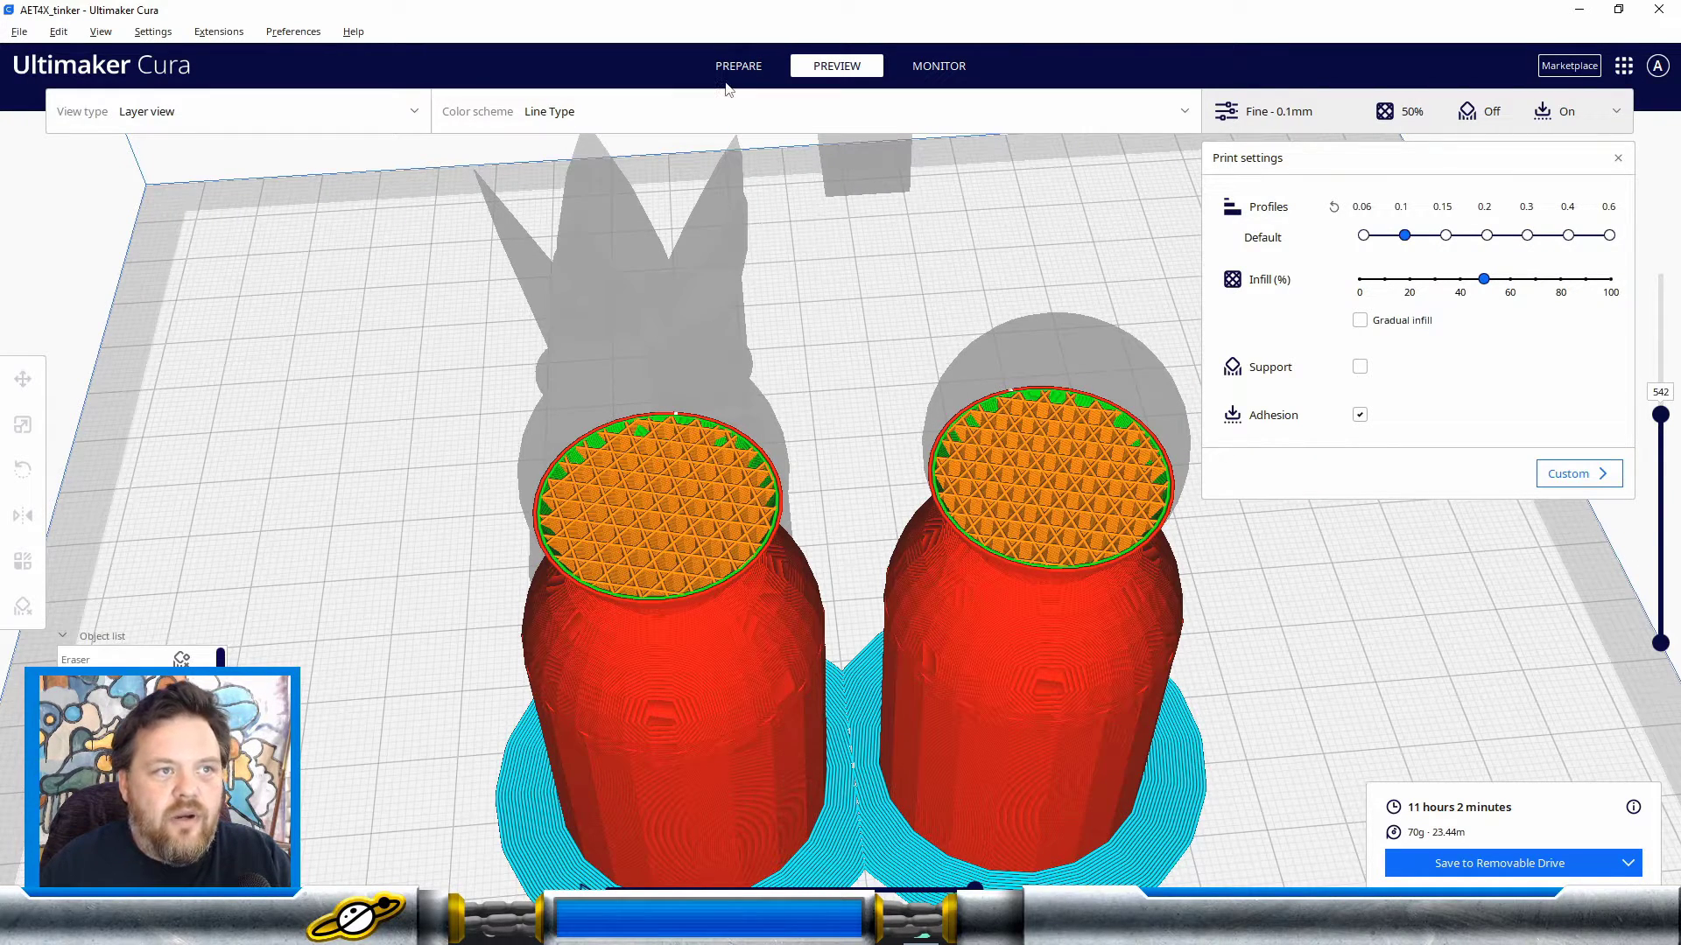
left_click(866, 185)
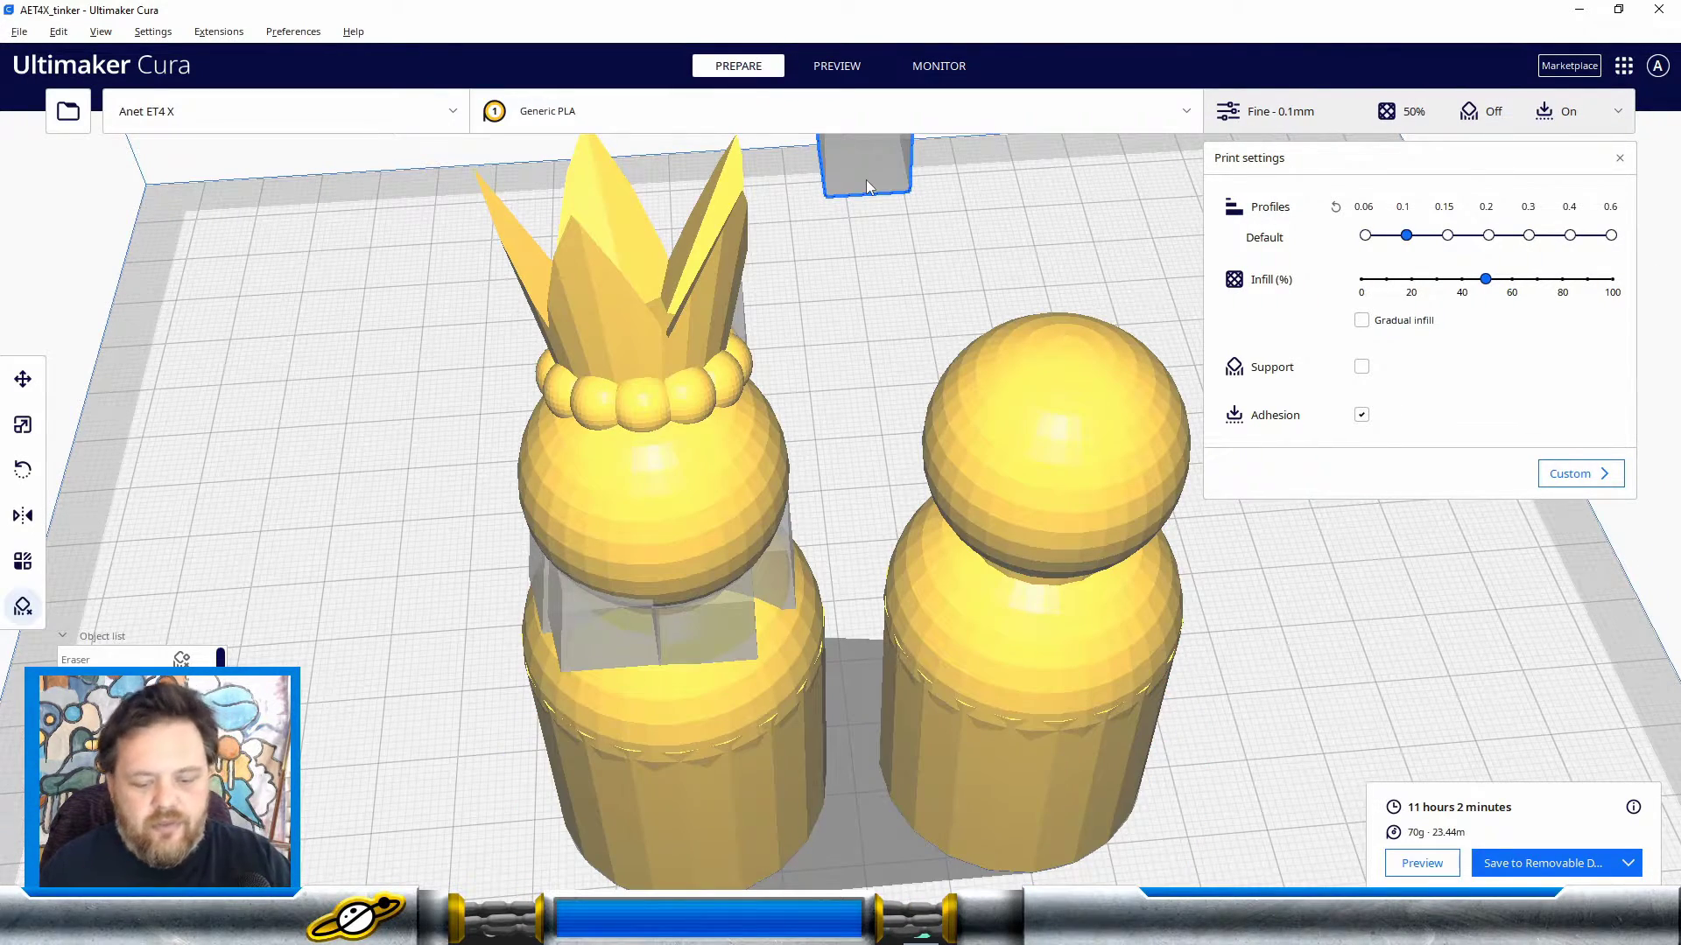
key("Delete")
right_click_drag(874, 322, 1343, 529)
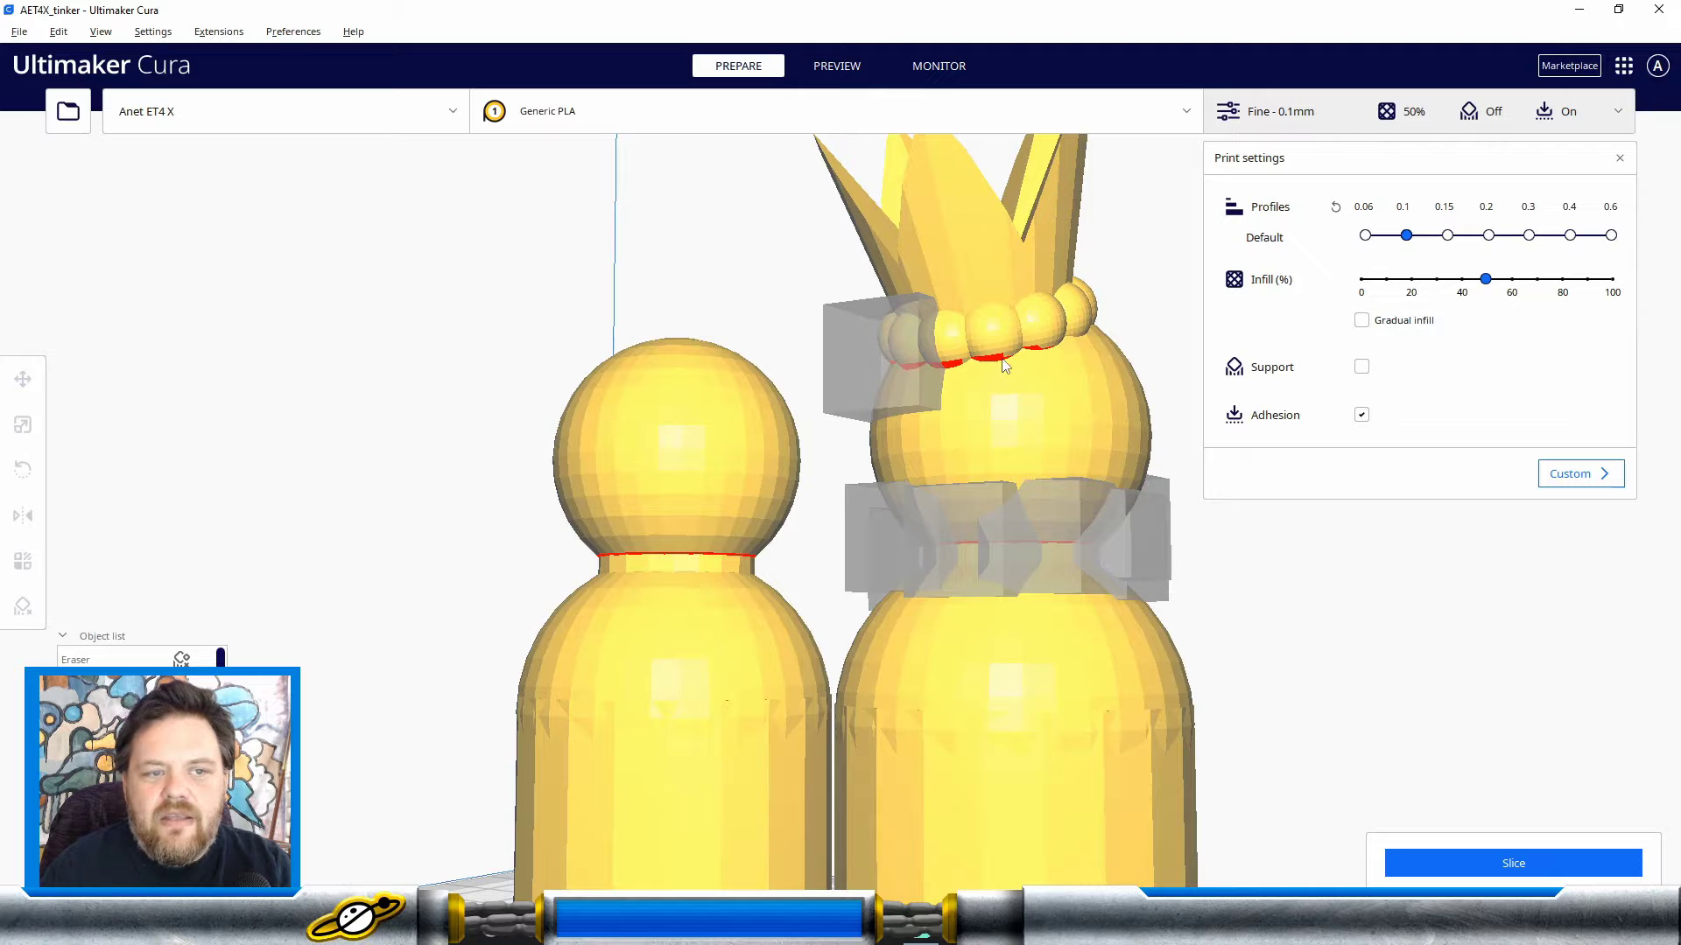
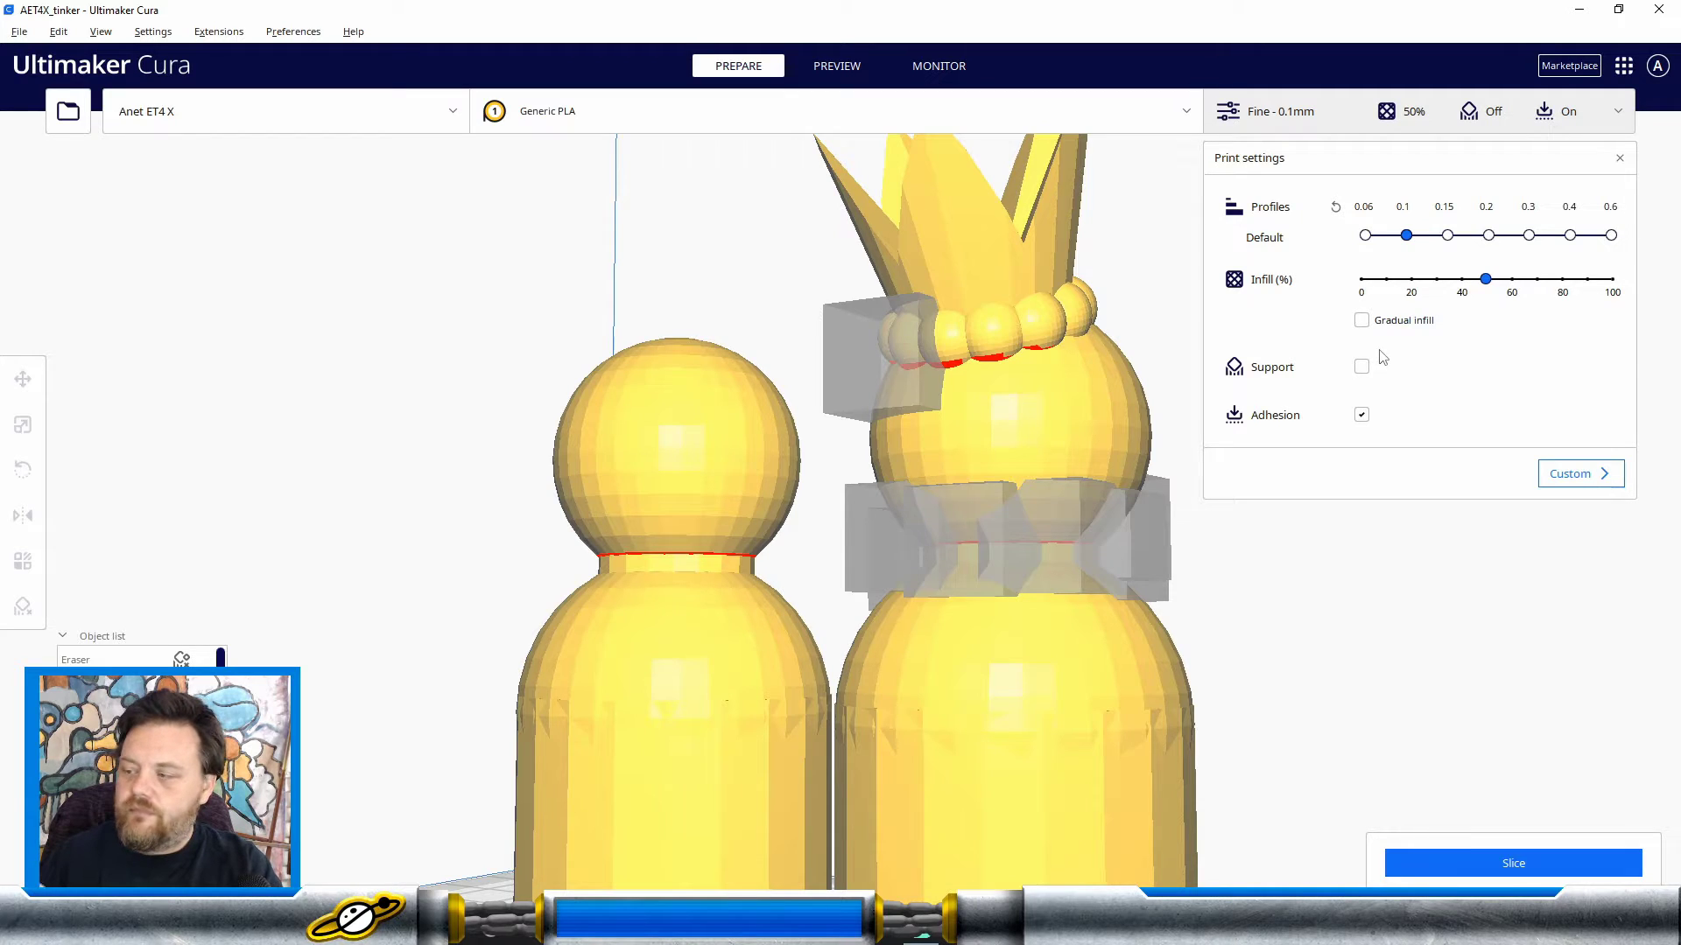
left_click(1563, 854)
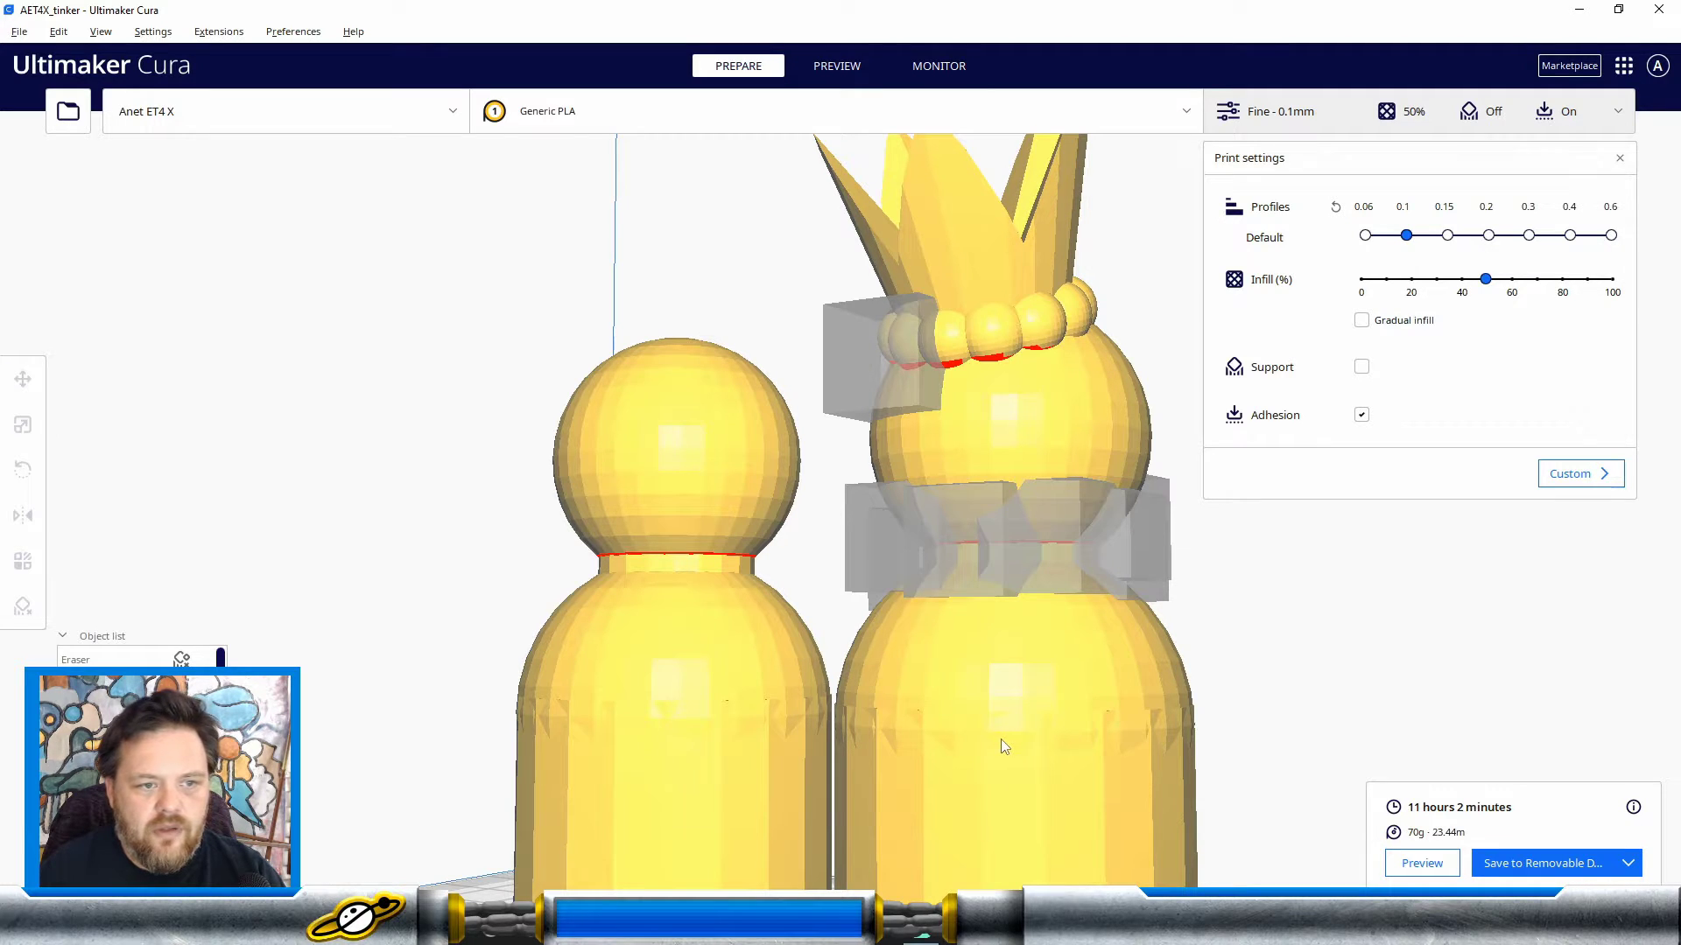
left_click(1420, 864)
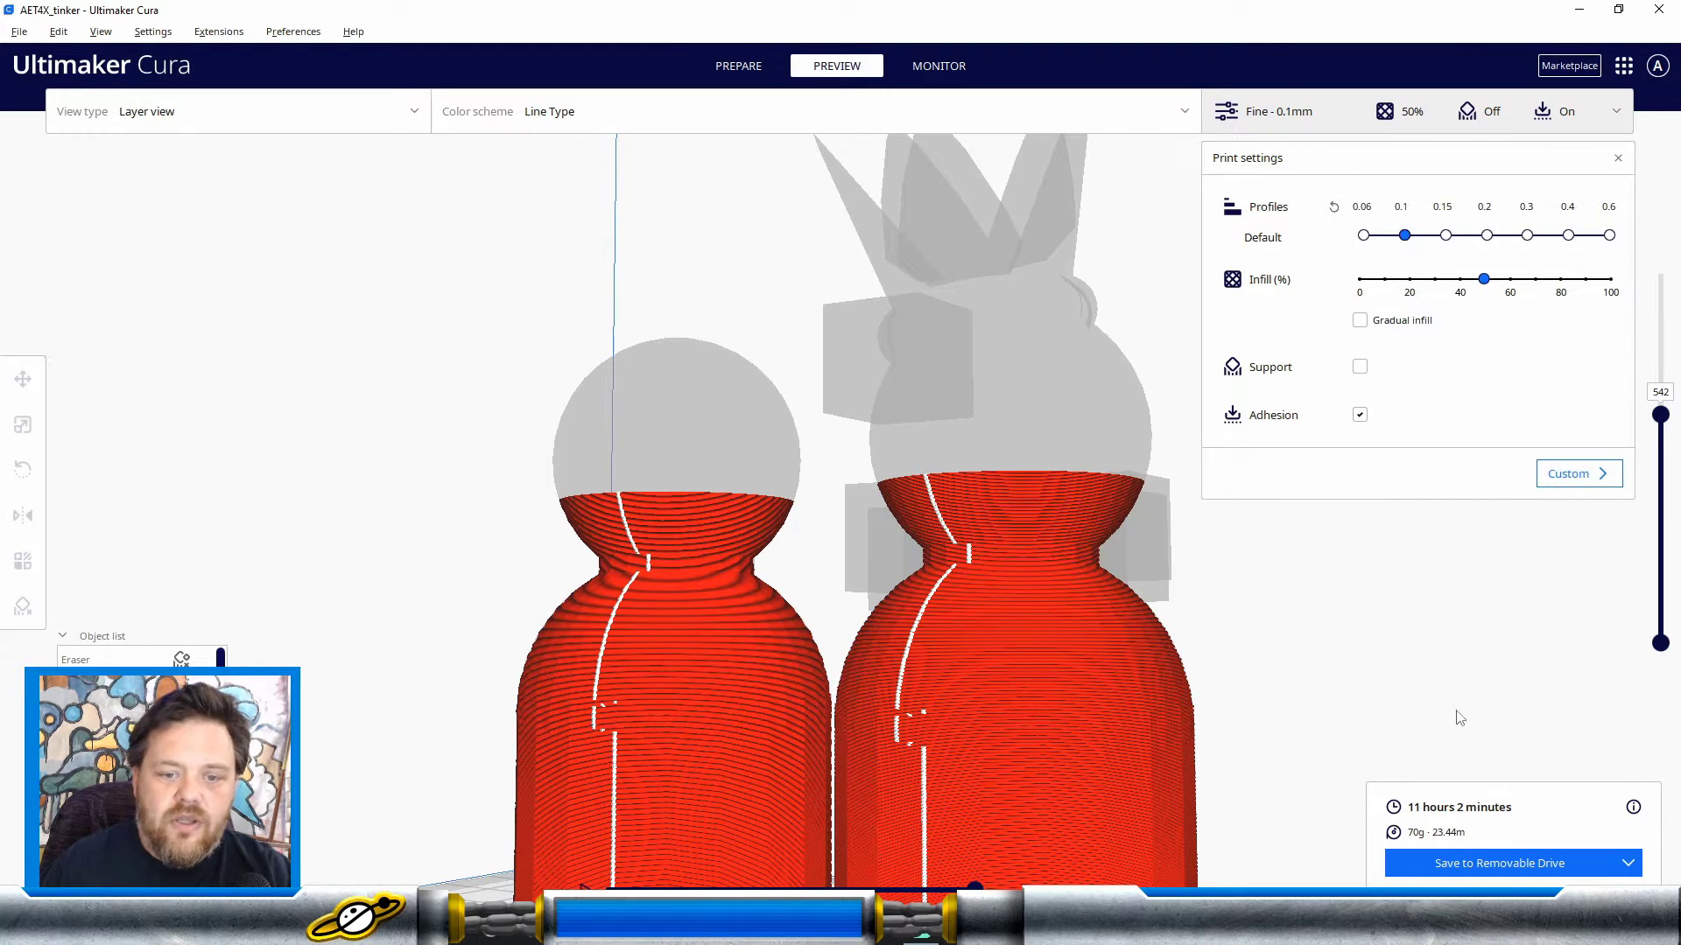
Step: Enable support generation for the plate, re-slice it and show the layer preview
left_click(739, 68)
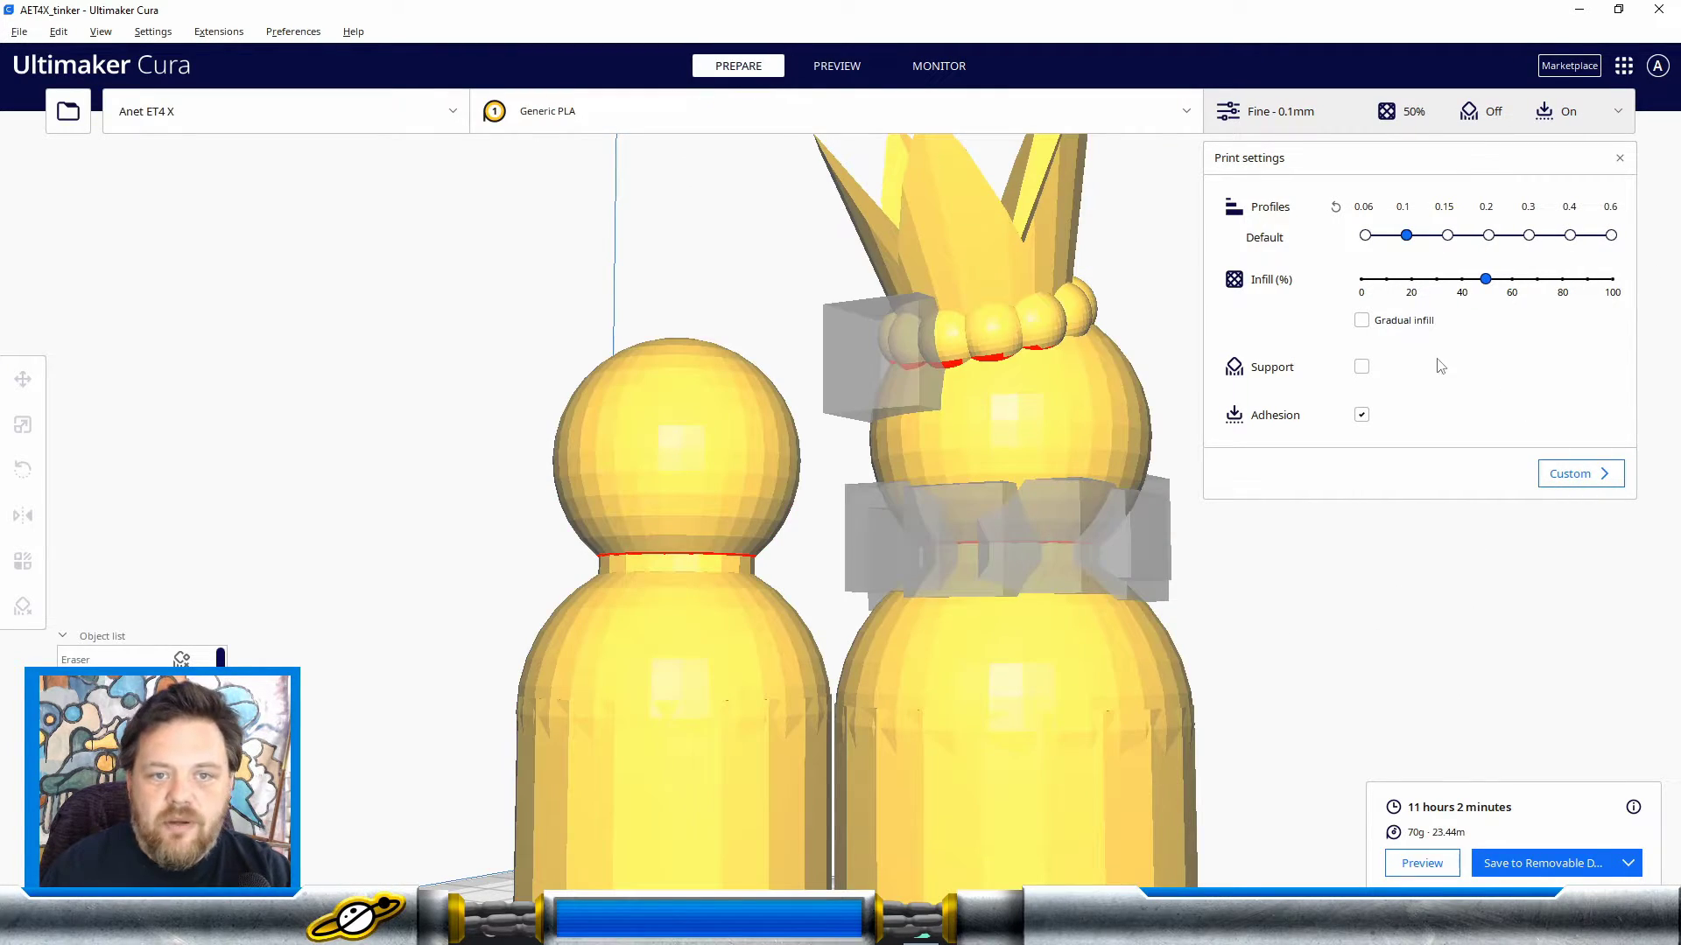
left_click(1362, 366)
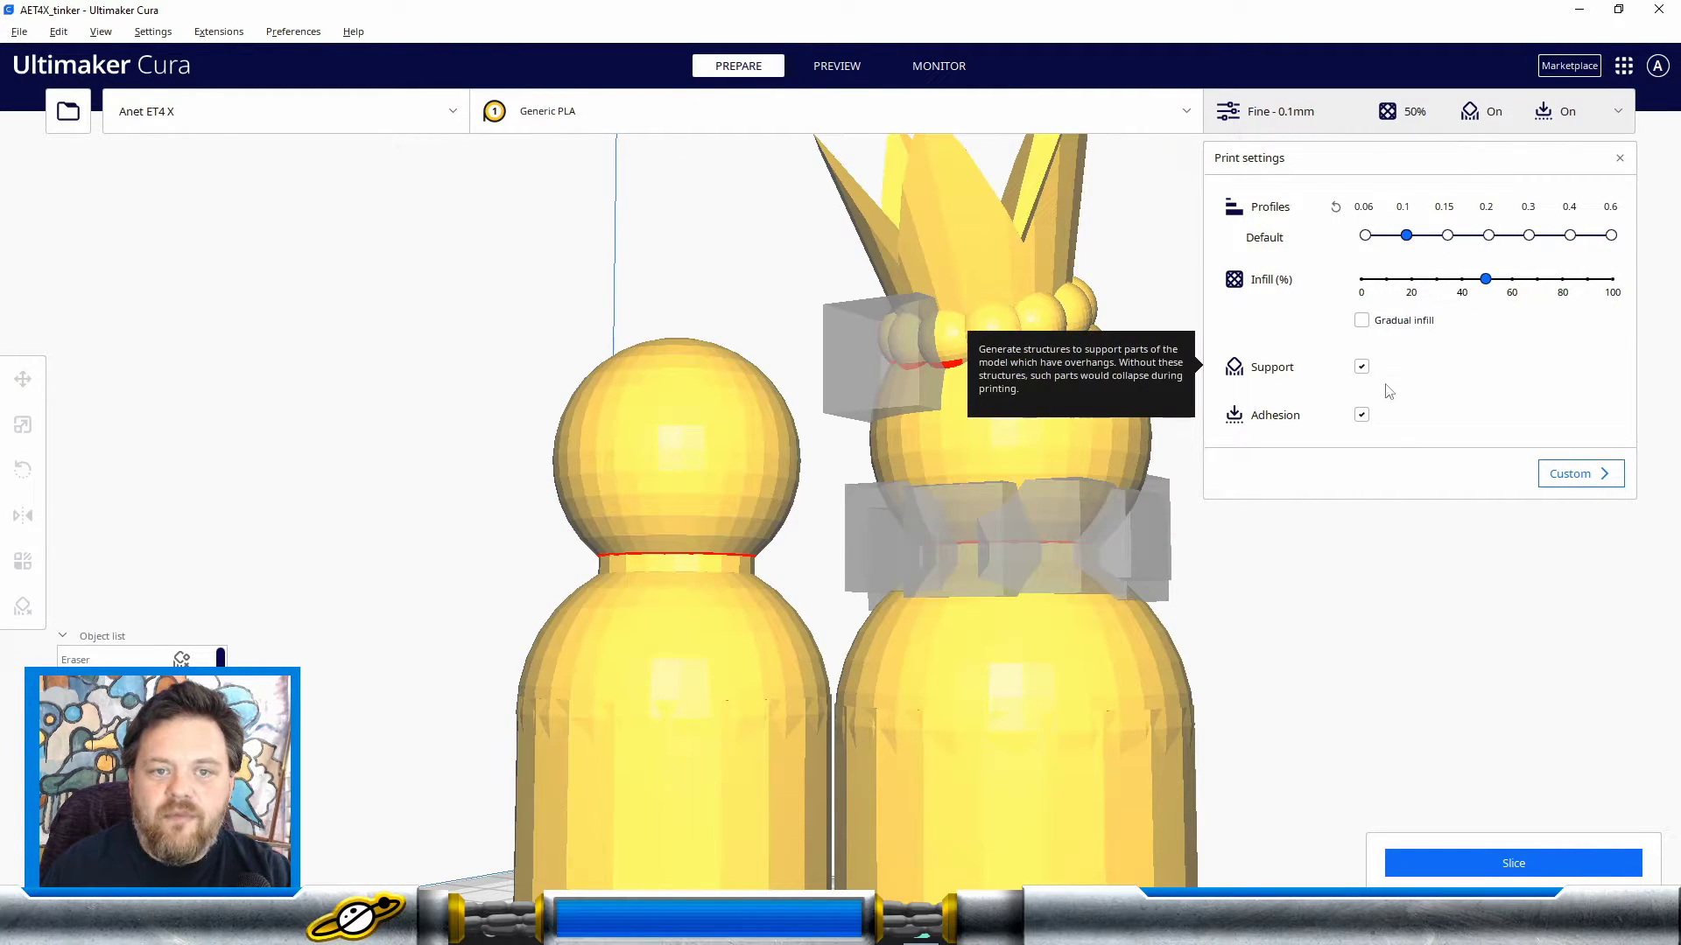
left_click(1534, 865)
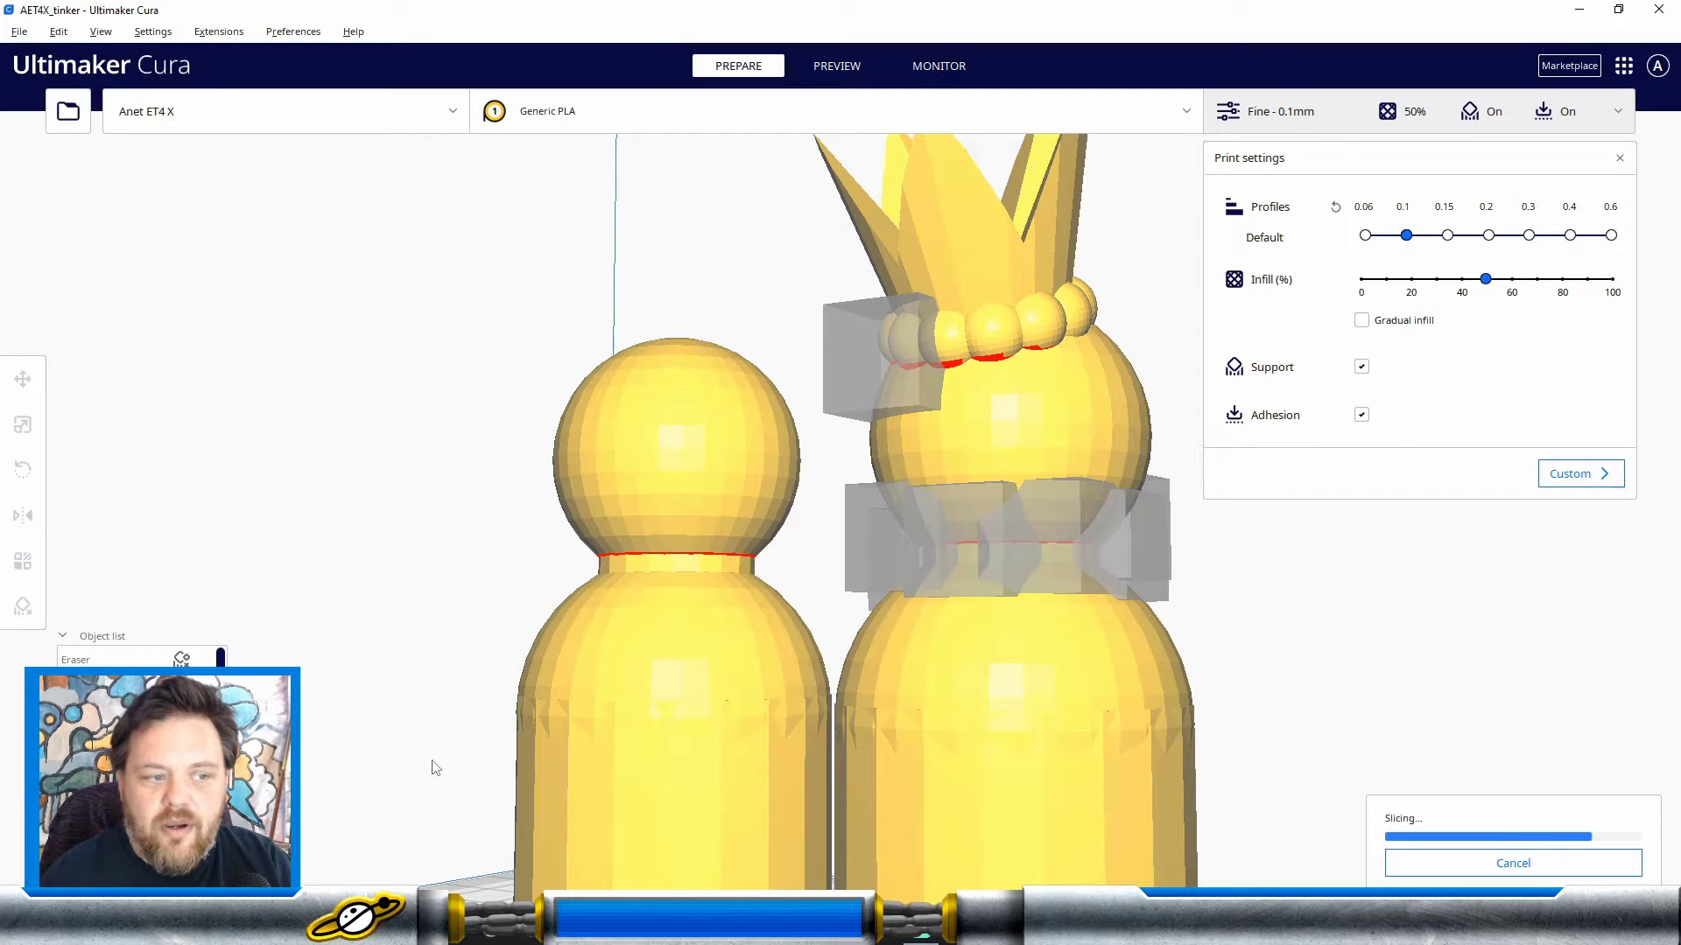
left_click(1443, 862)
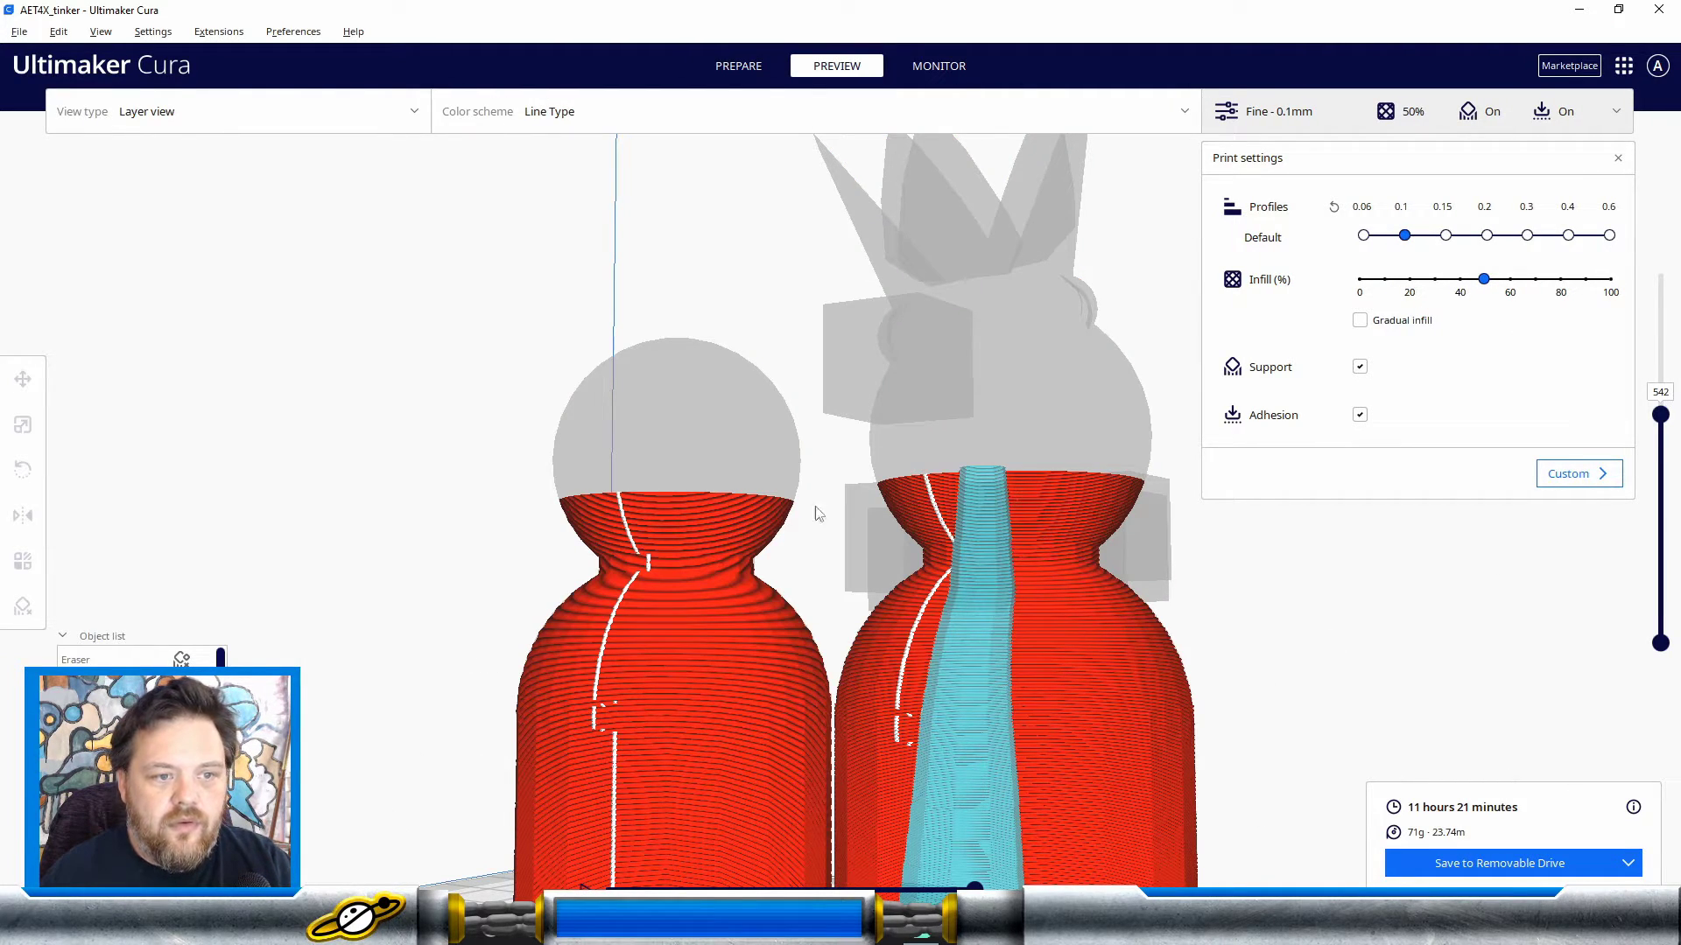
Step: Raise the layer preview to layer 919 and examine the tree support reaching up to the crown's beads
right_click_drag(1448, 642, 1185, 668)
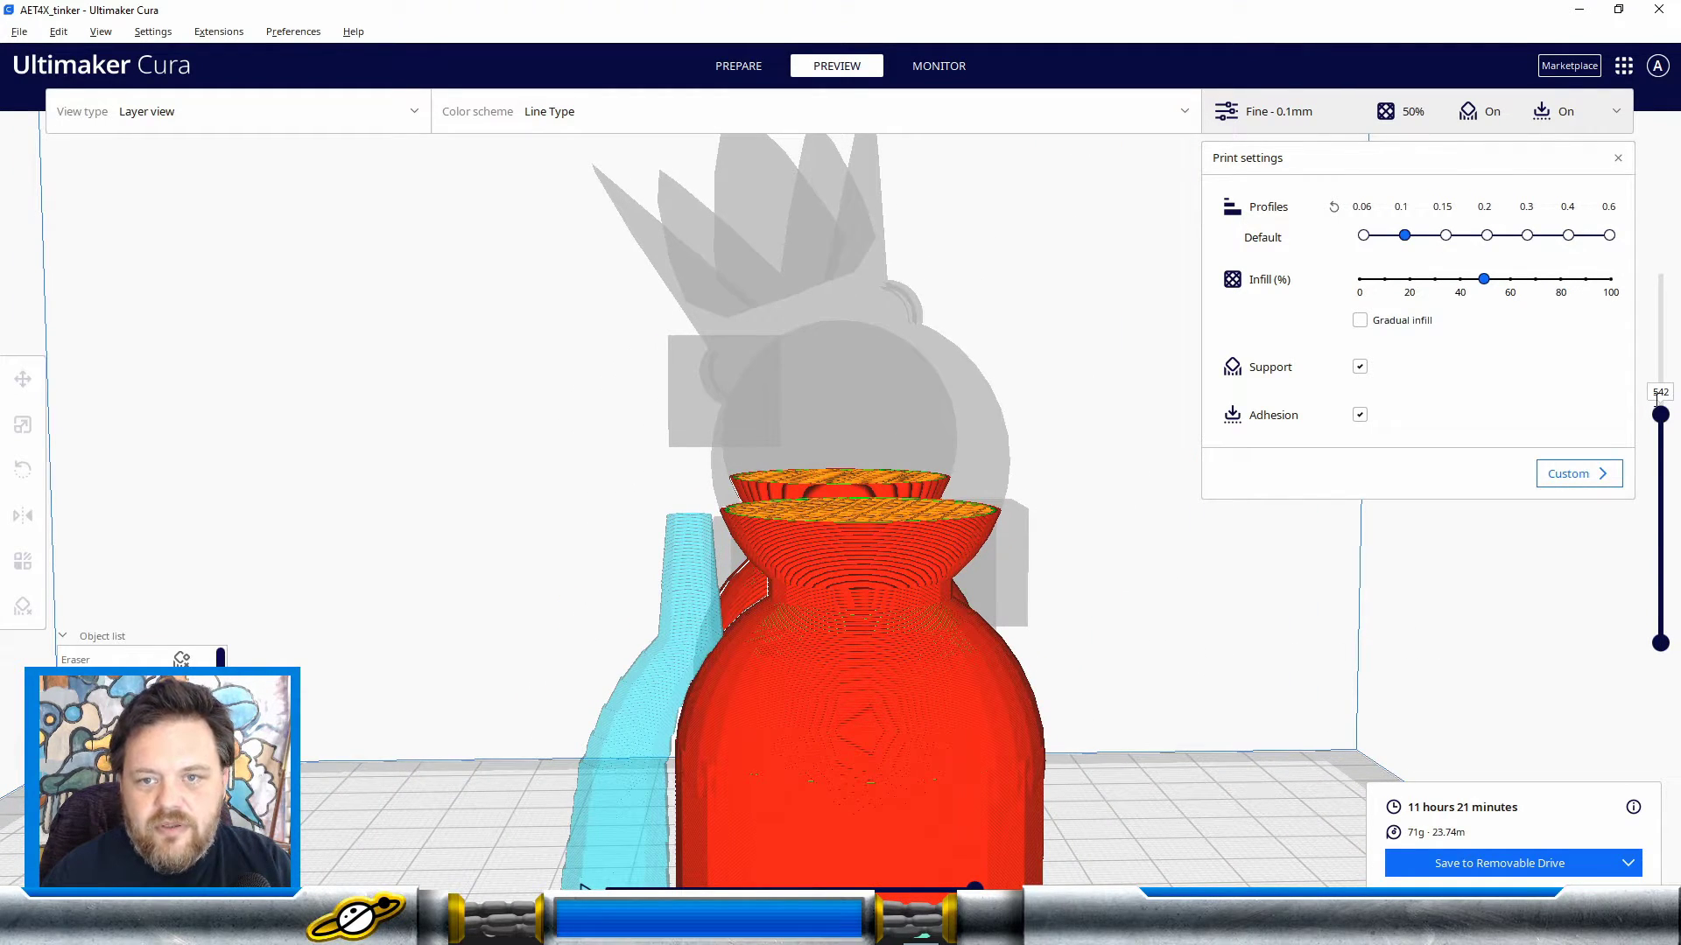
left_click_drag(1660, 414, 1661, 274)
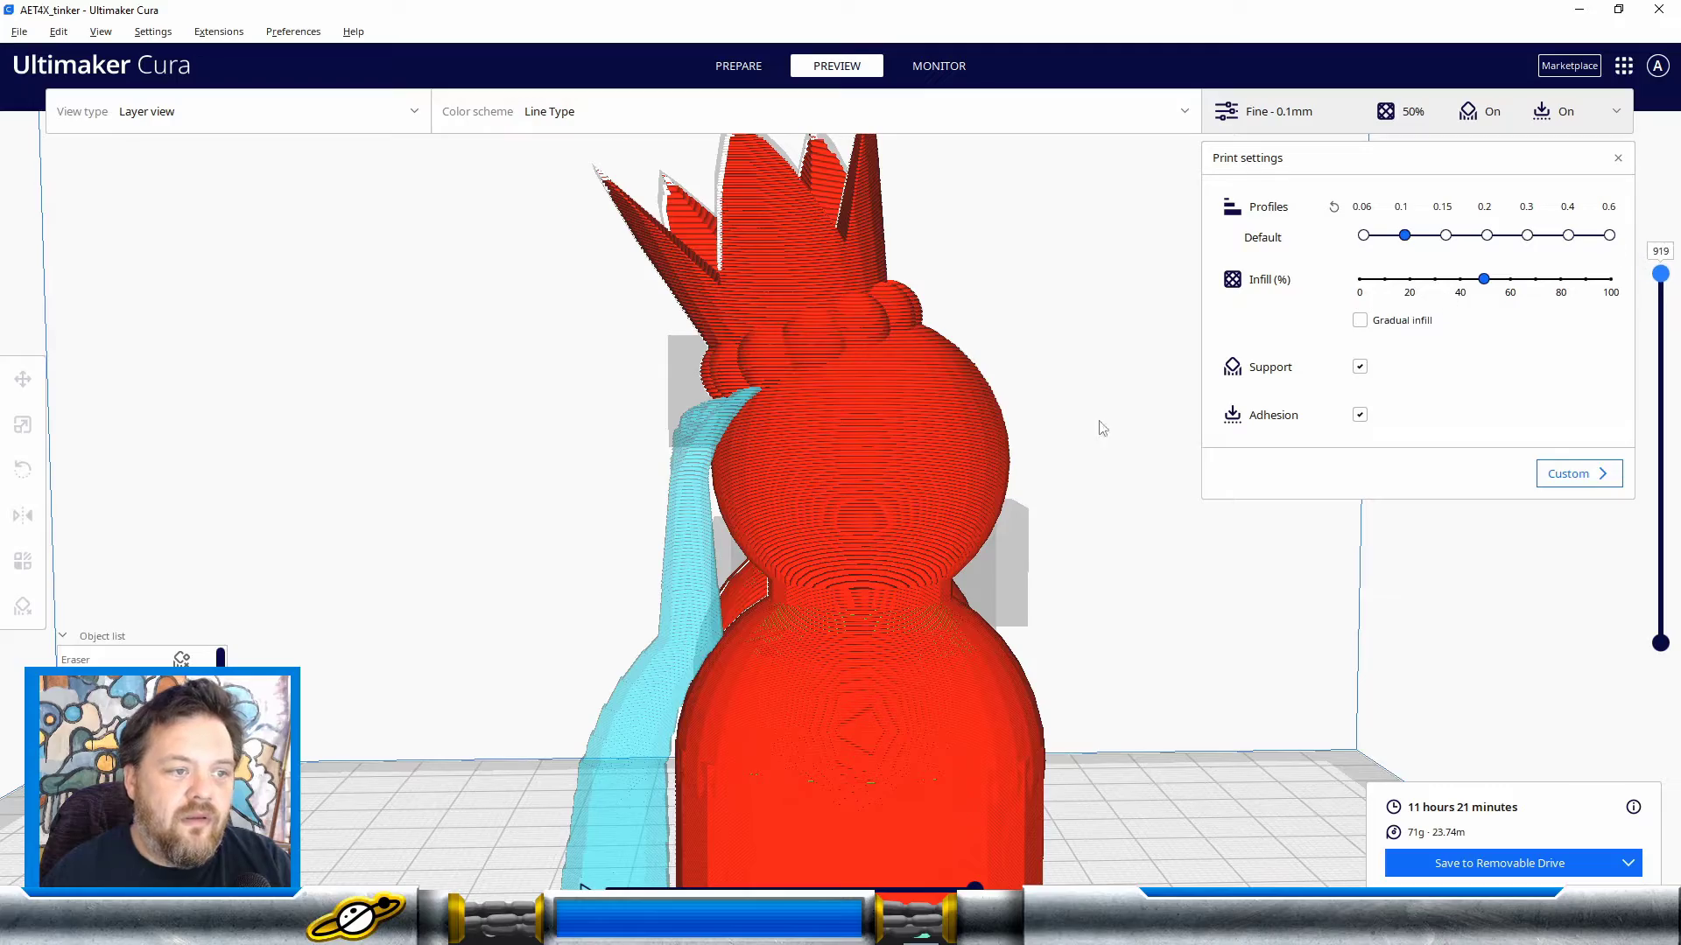
right_click_drag(551, 548, 757, 336)
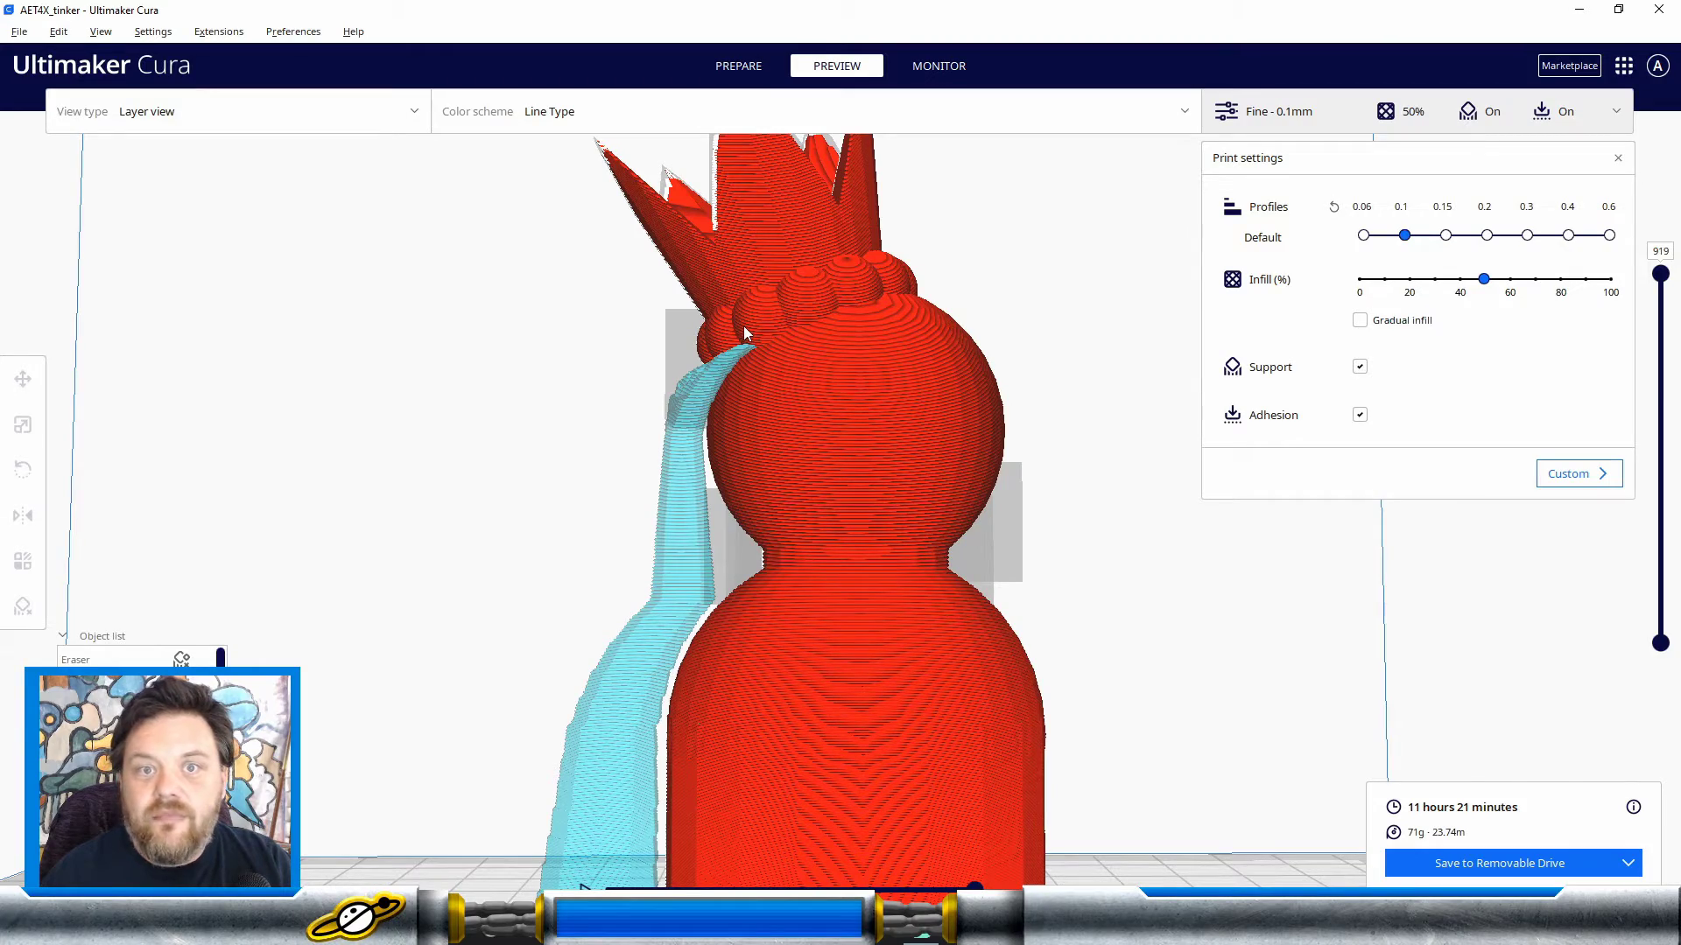
right_click_drag(491, 421, 958, 490)
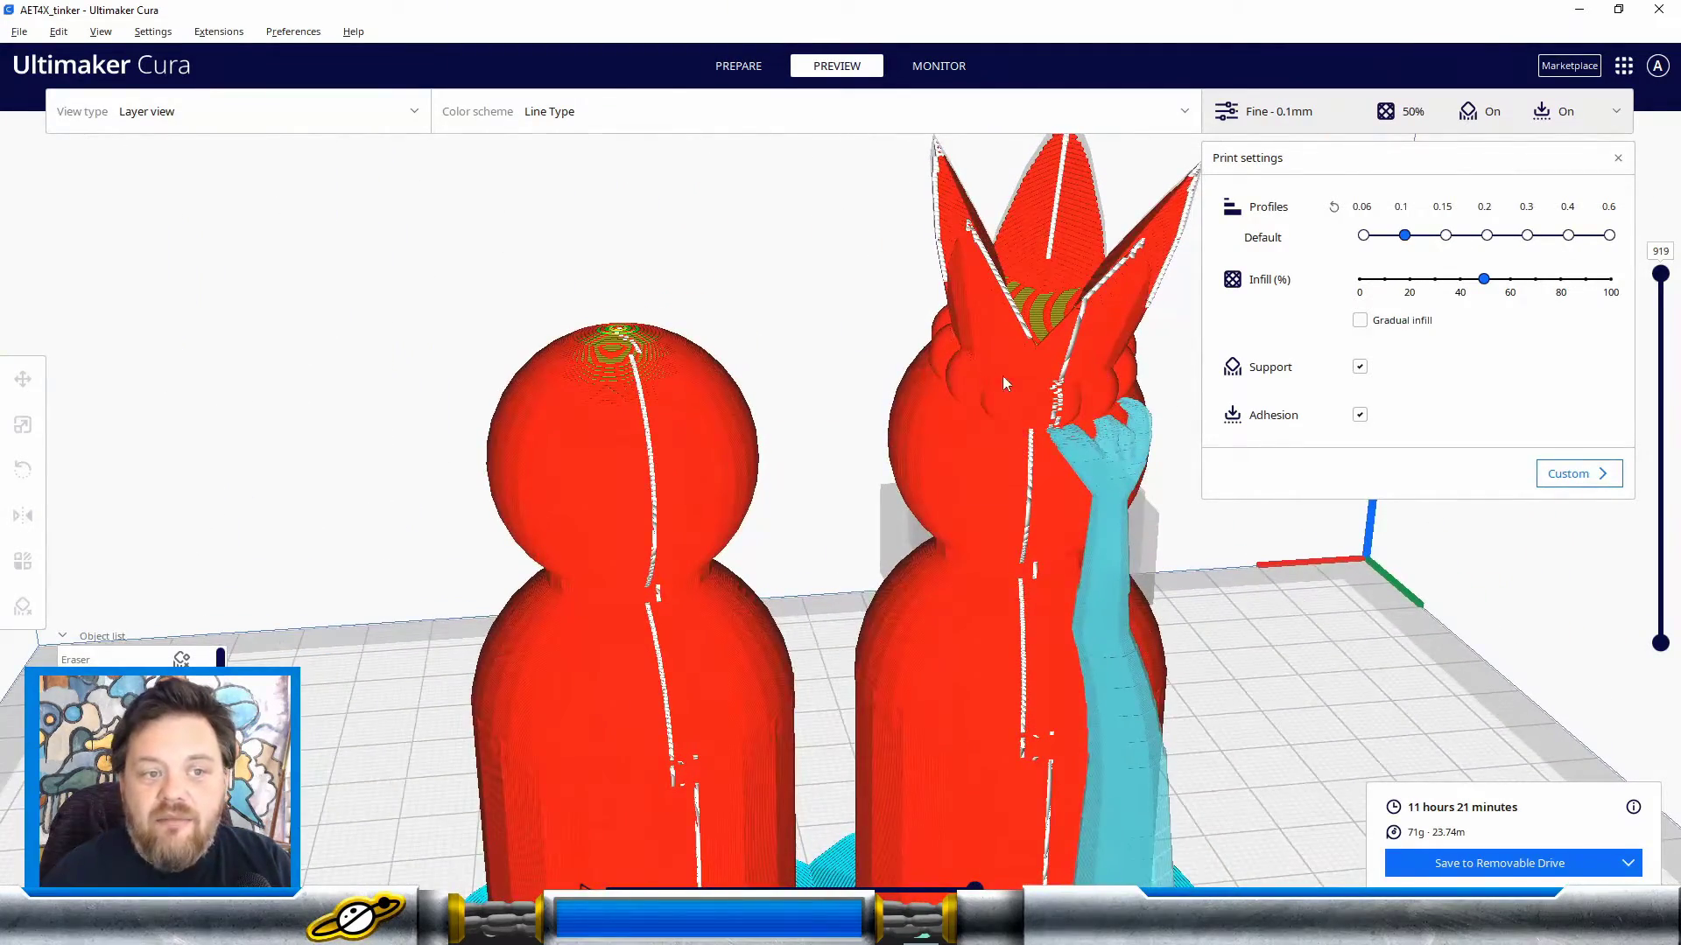
right_click_drag(1353, 640, 555, 593)
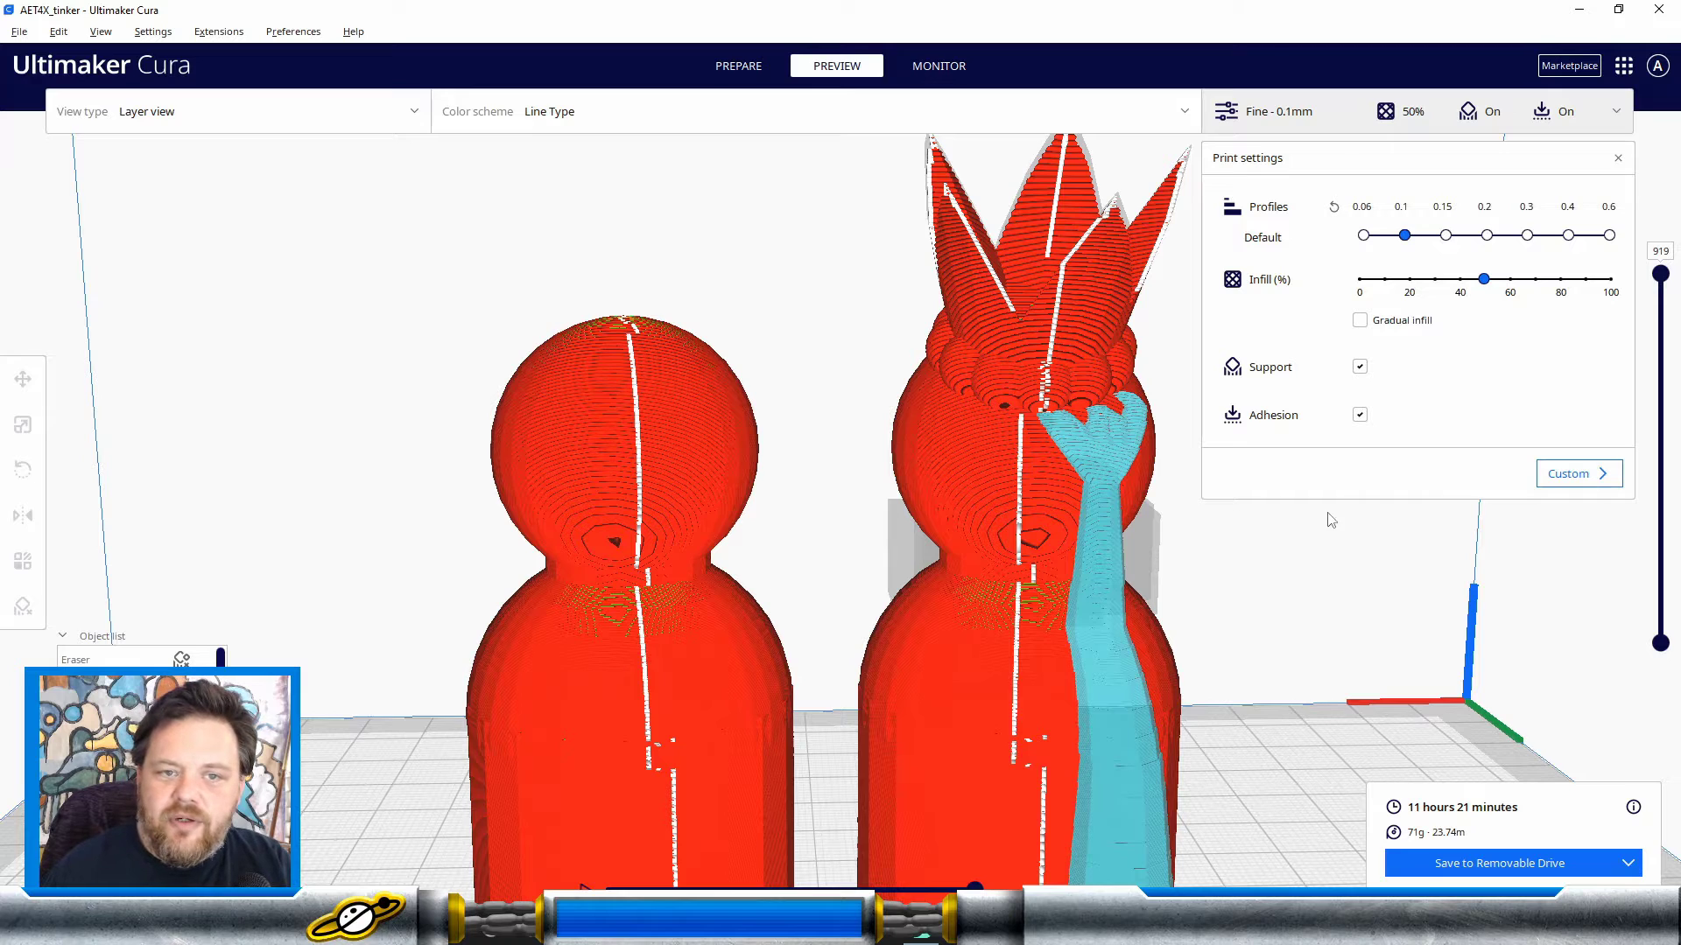
Step: Show the custom print settings and change the support structure to Normal
left_click(1573, 477)
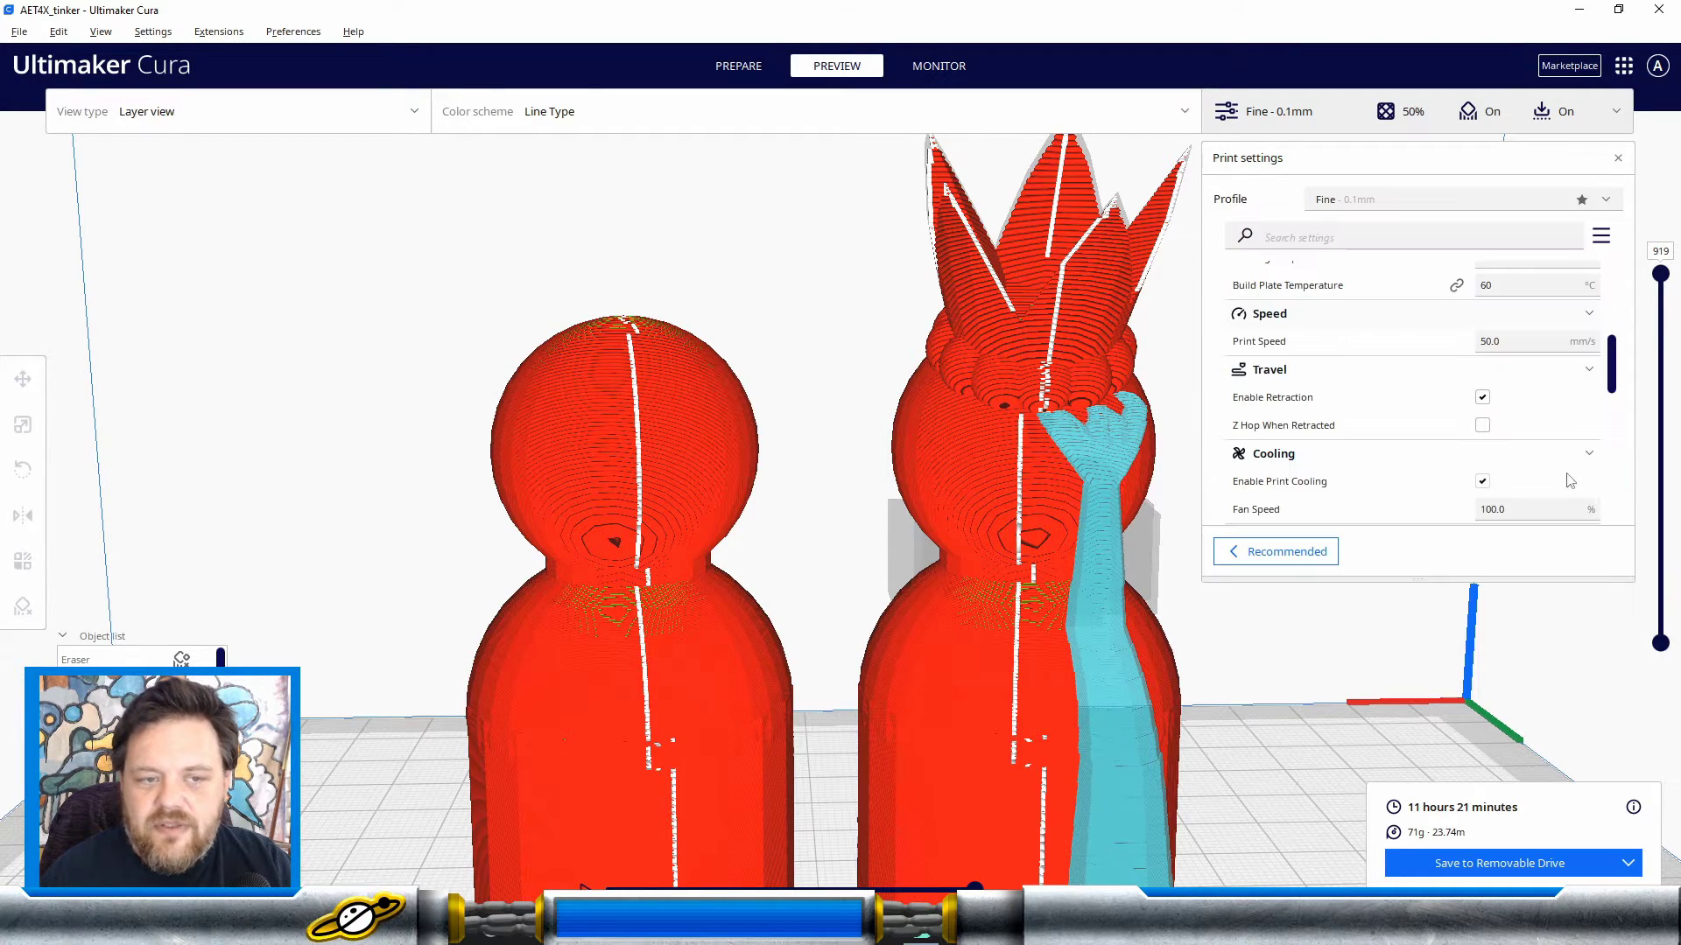
scroll(1401, 487, "down", 5)
scroll(1401, 487, "up", 3)
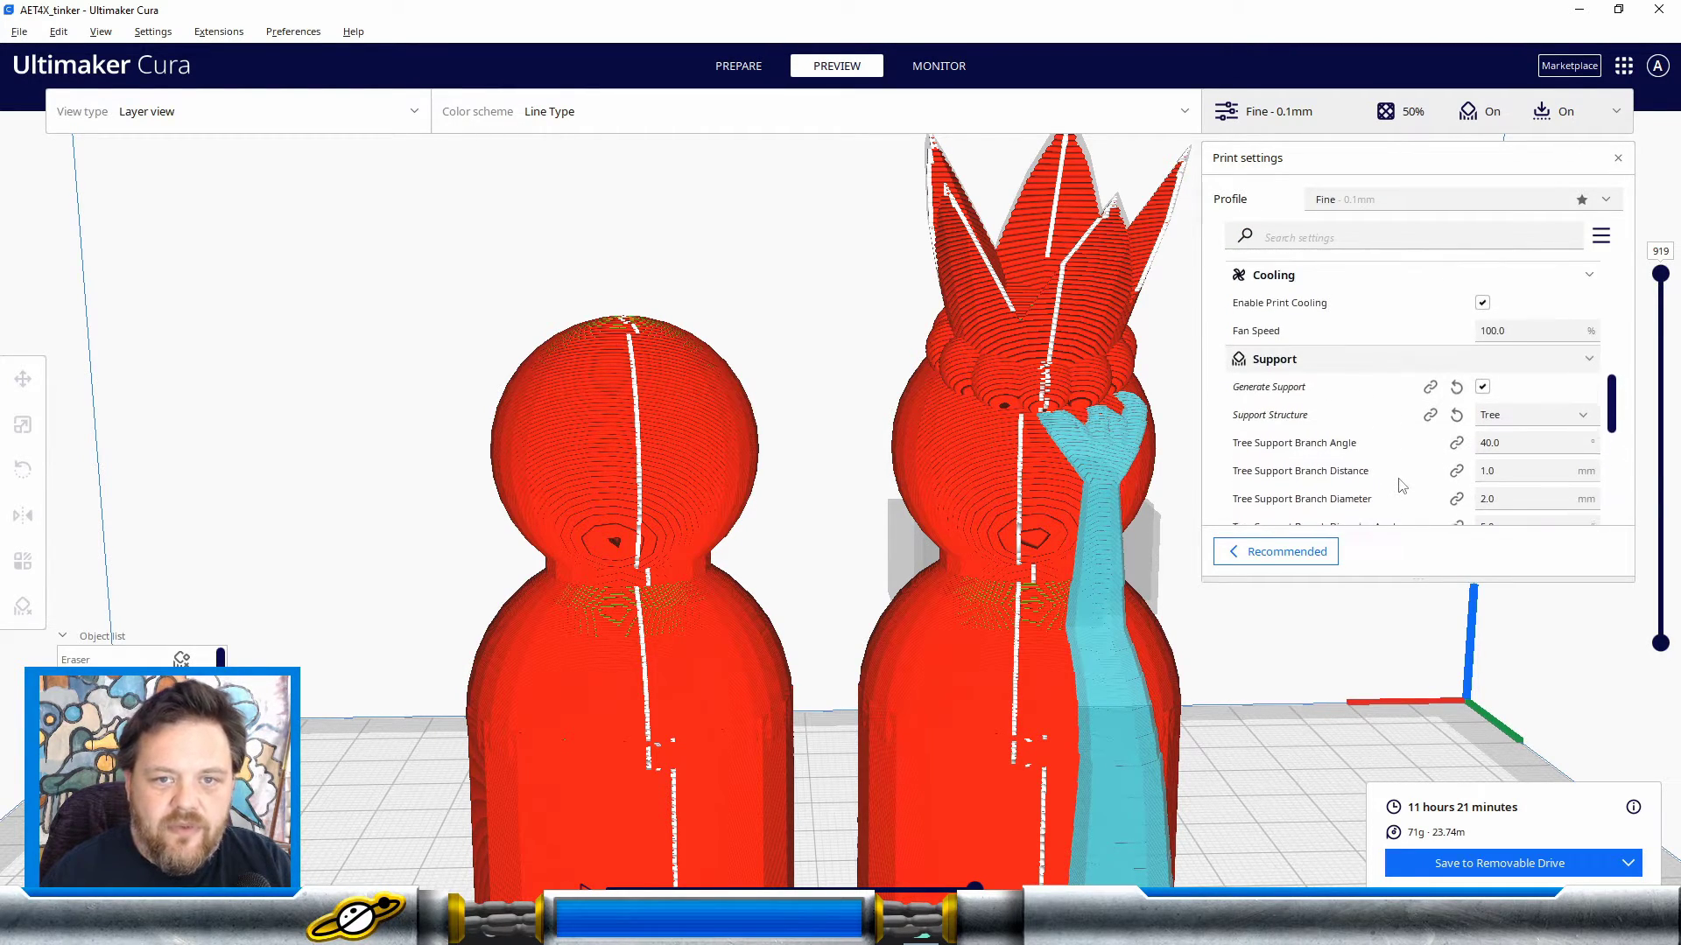
left_click(1503, 418)
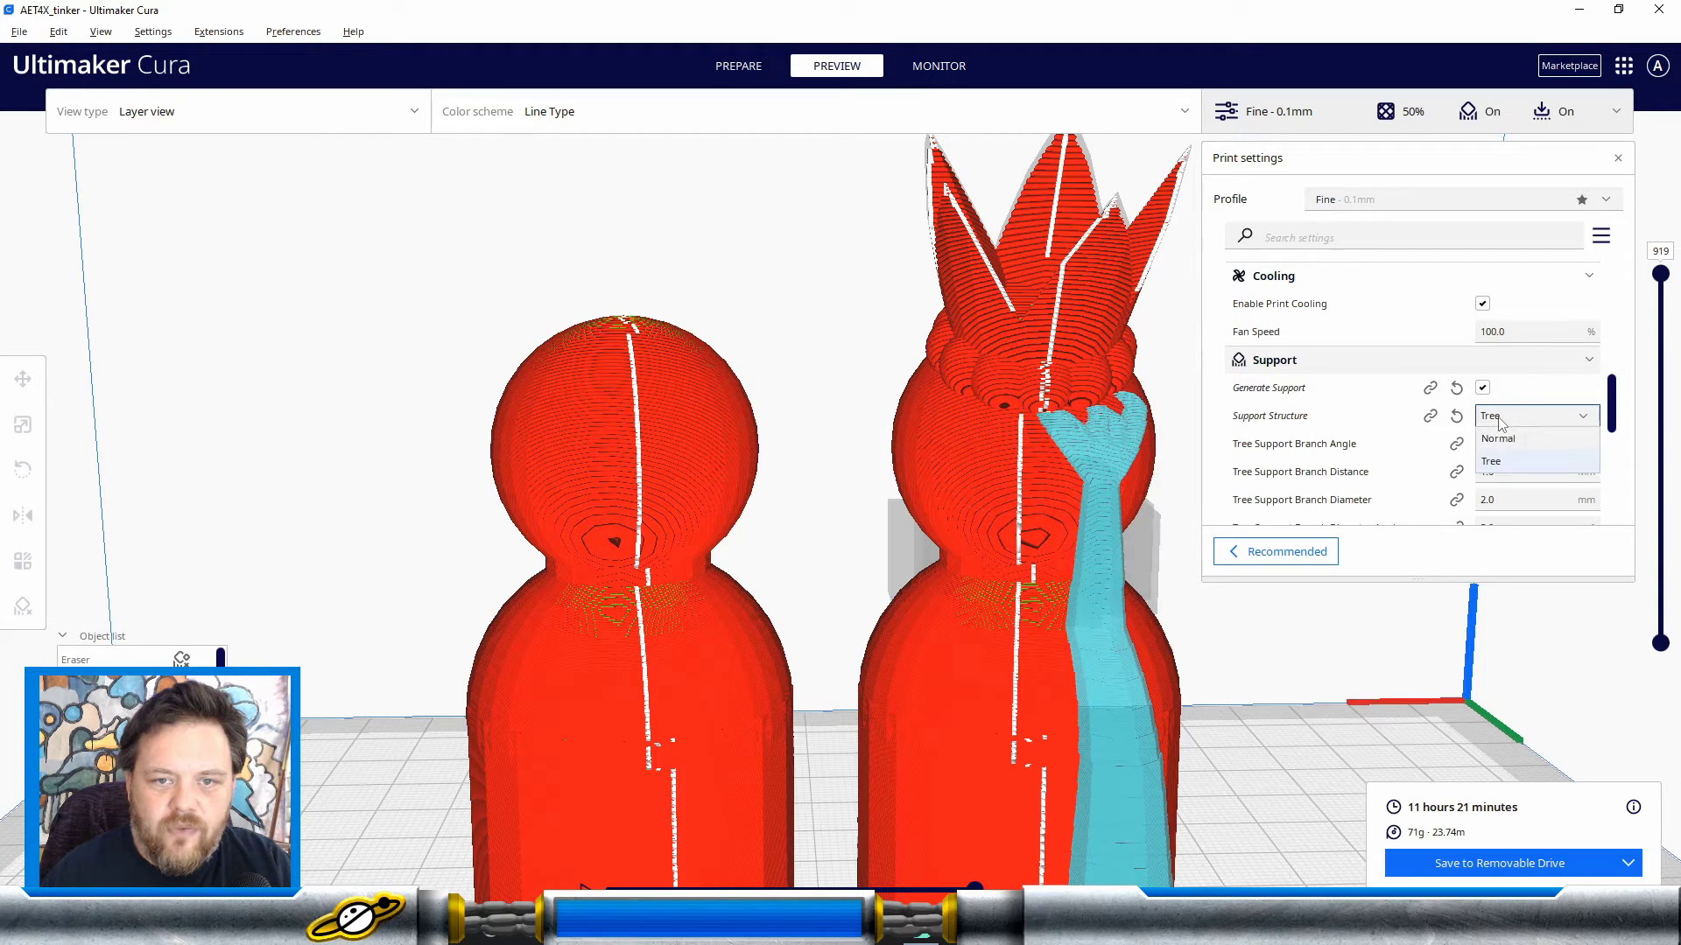
left_click(1495, 449)
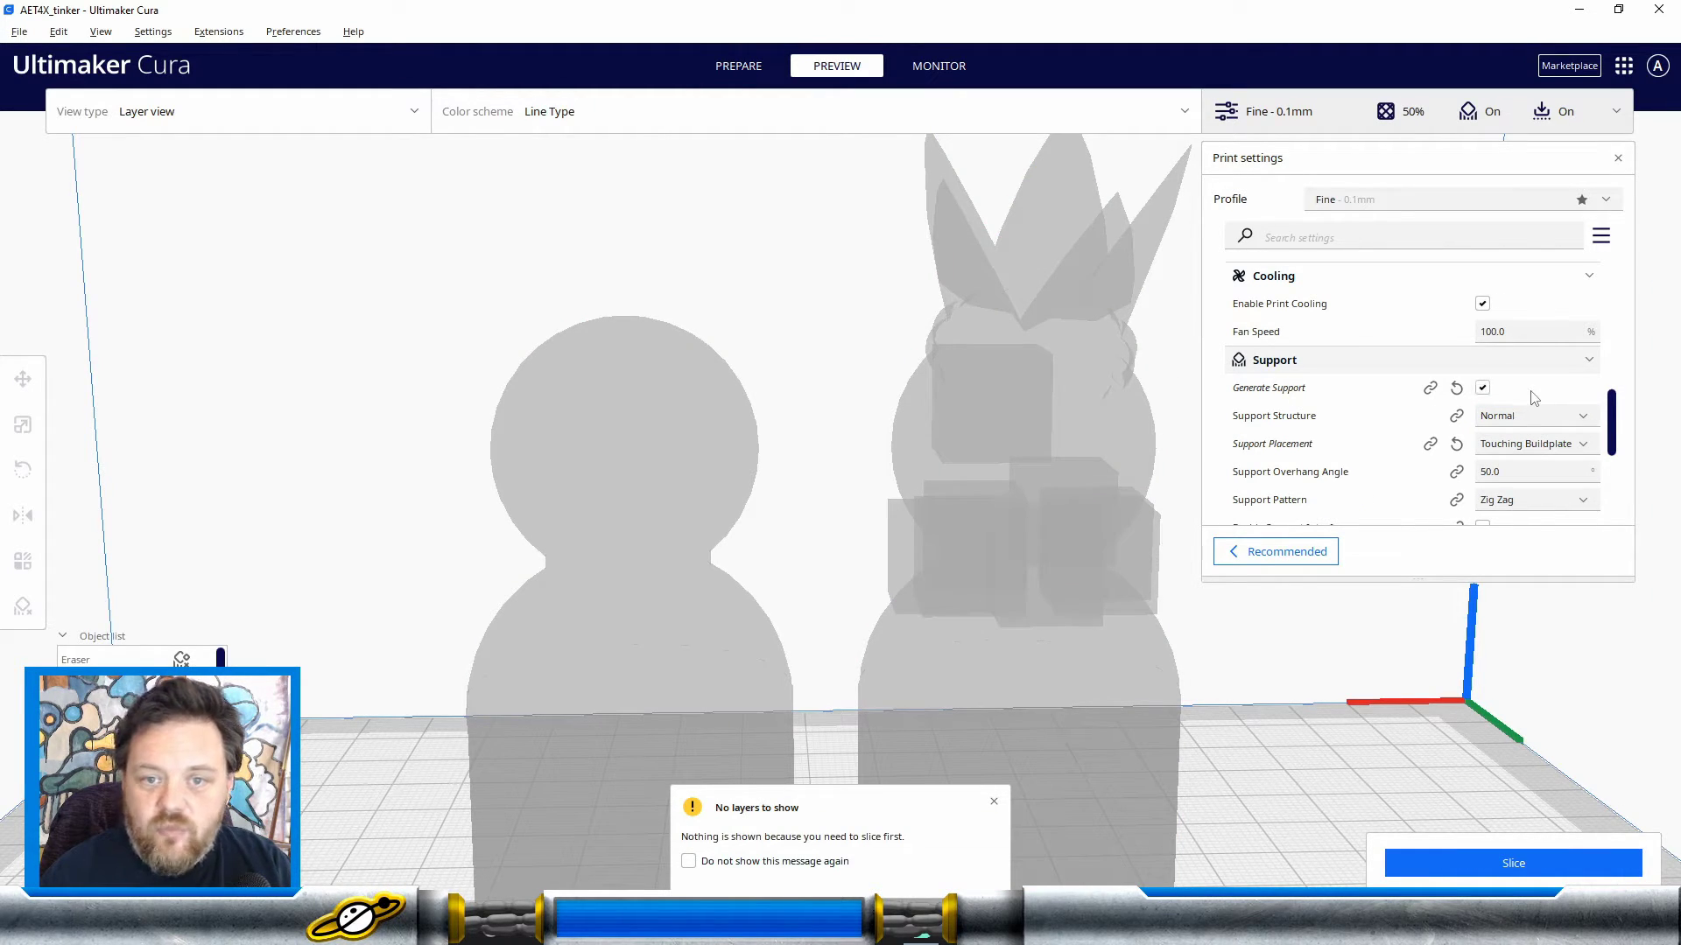
Step: Set the support placement to Everywhere
scroll(1533, 396, "down", 3)
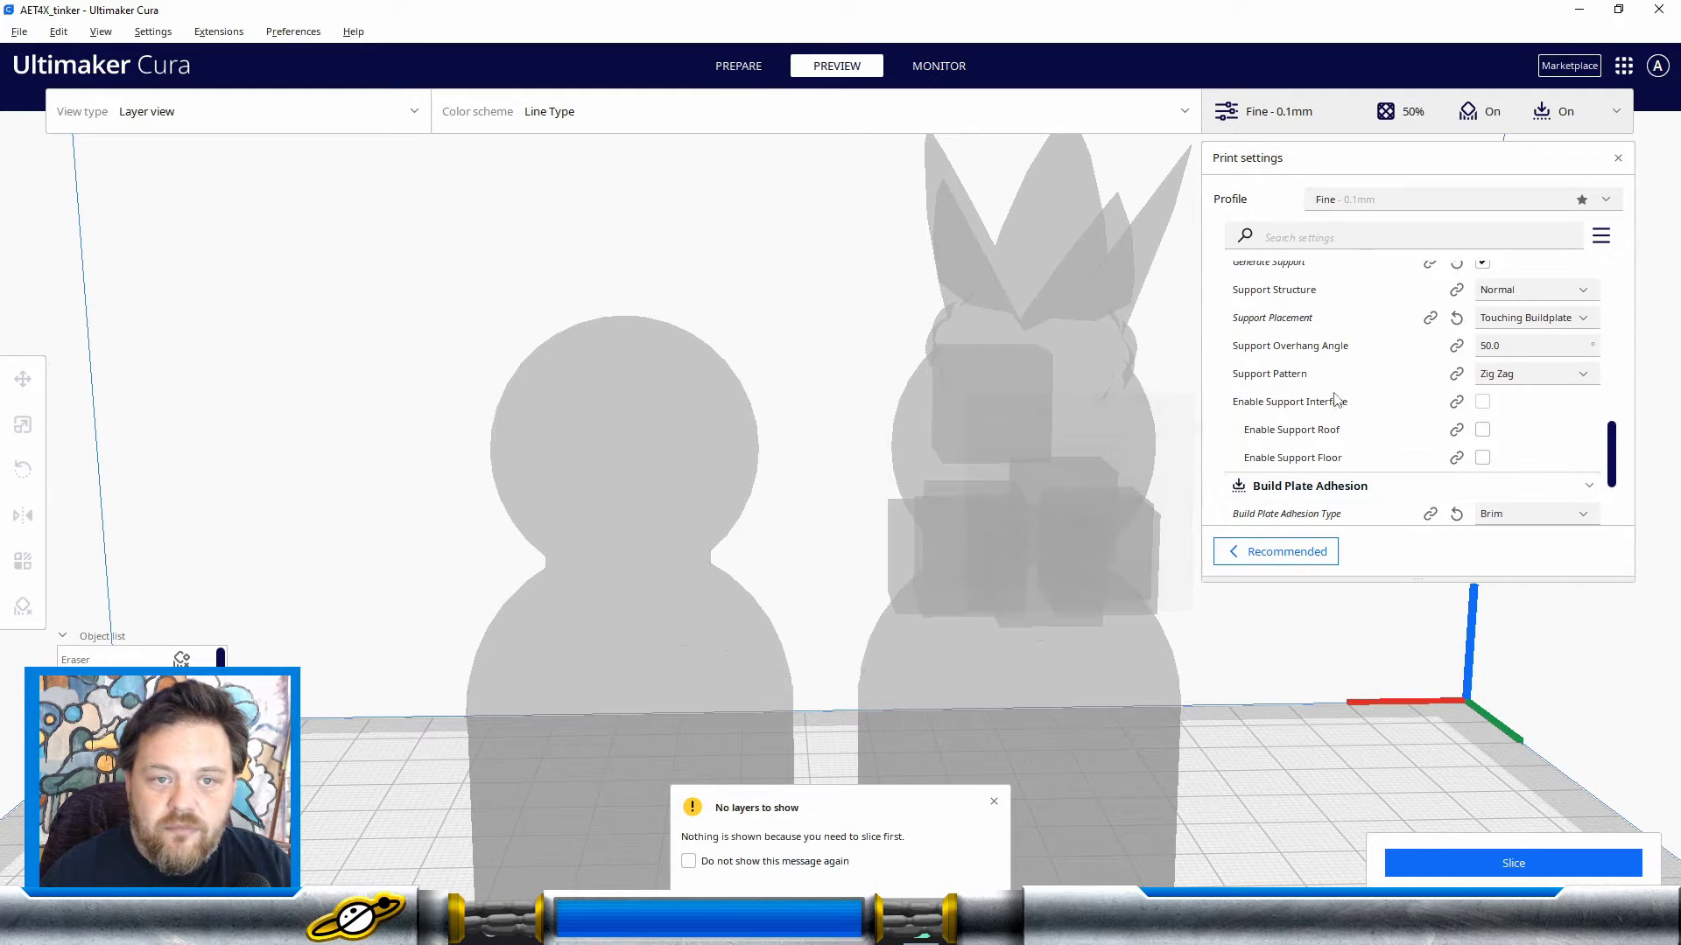
scroll(1523, 455, "up", 2)
left_click(1519, 389)
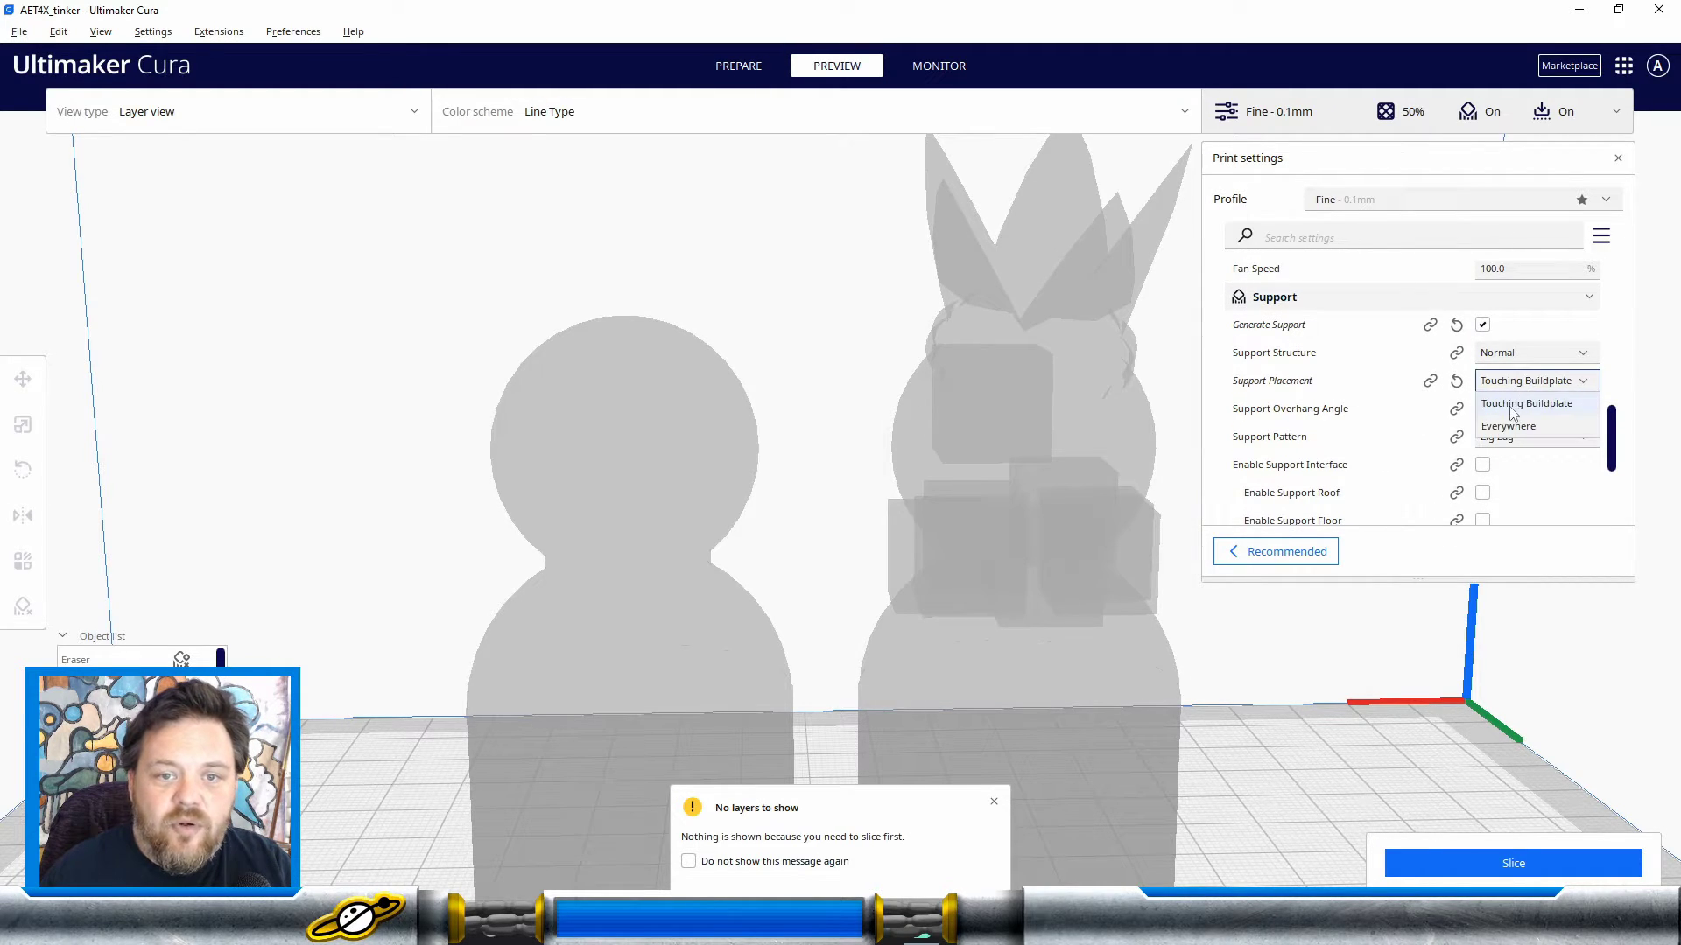
left_click(1513, 420)
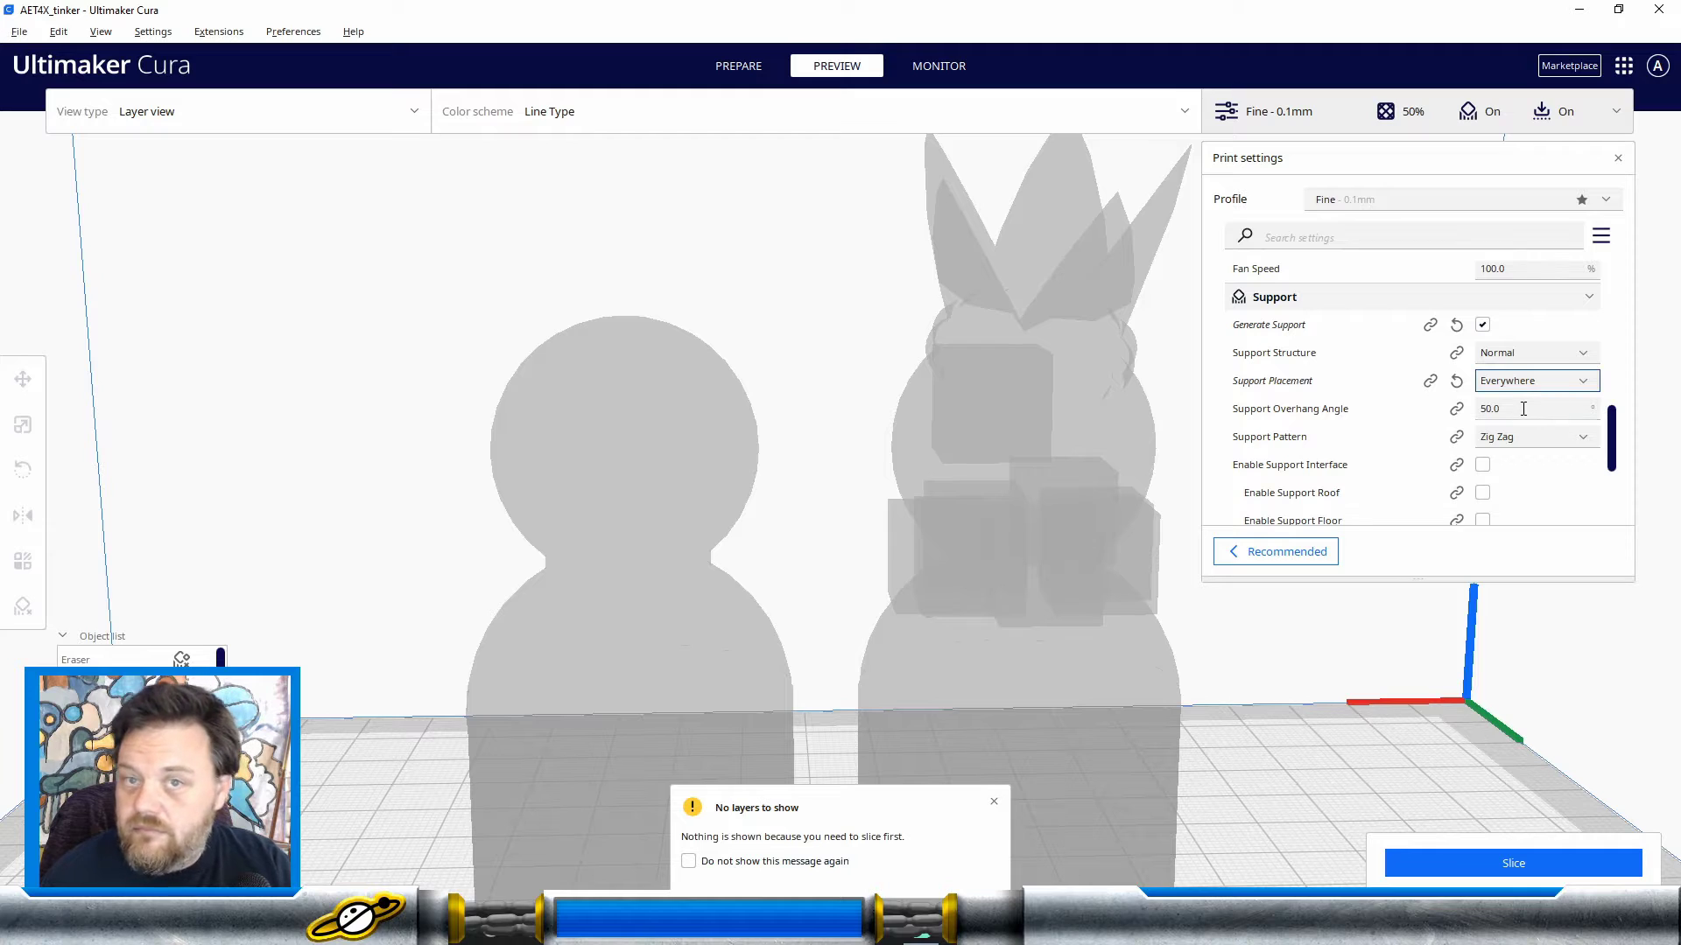
Step: Re-slice the plate with the support overhang angle kept at 50° and examine the normal support beneath the crown
mouse_move(1522, 407)
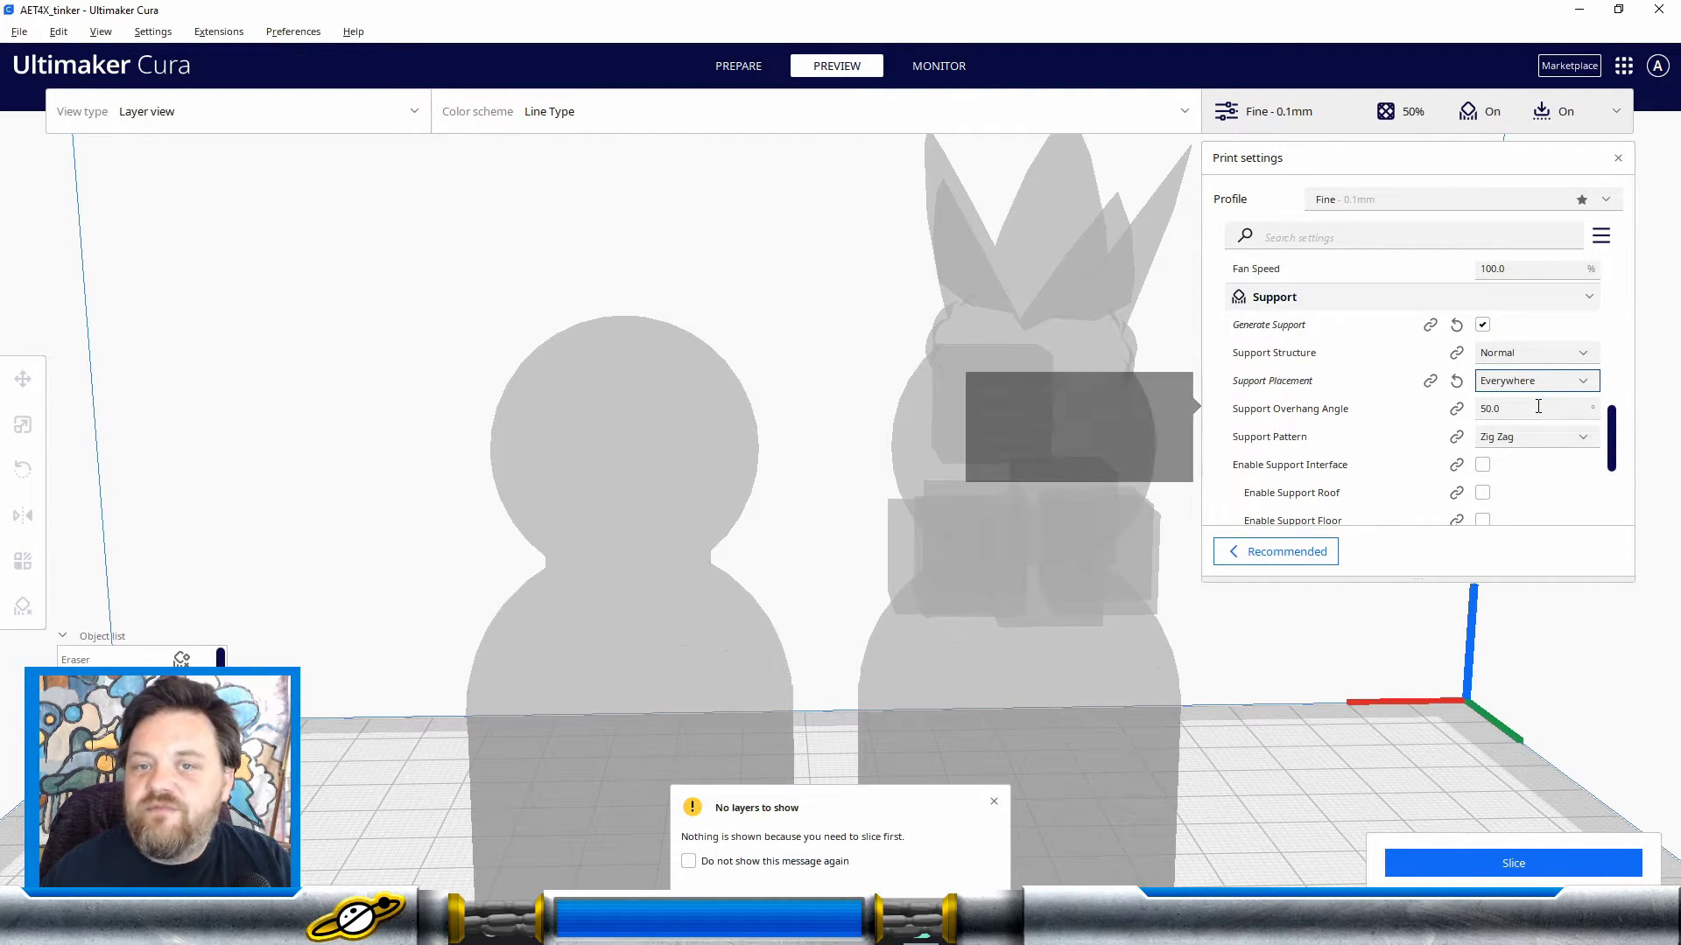
left_click(1536, 410)
double_click(1536, 410)
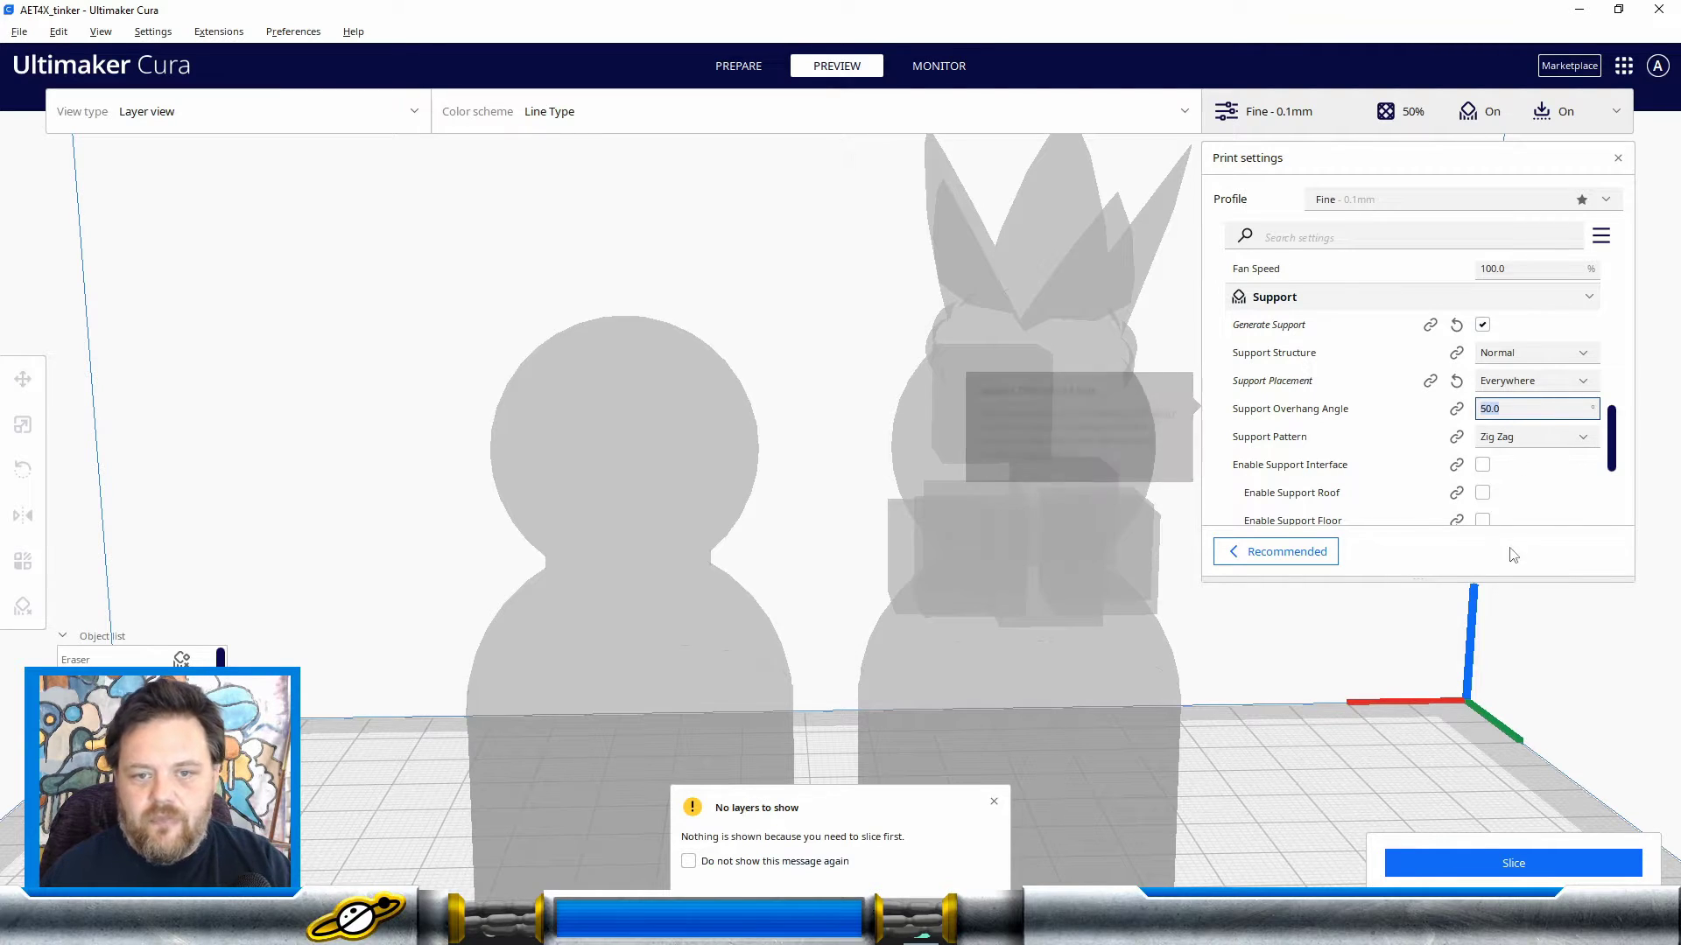
left_click(1526, 859)
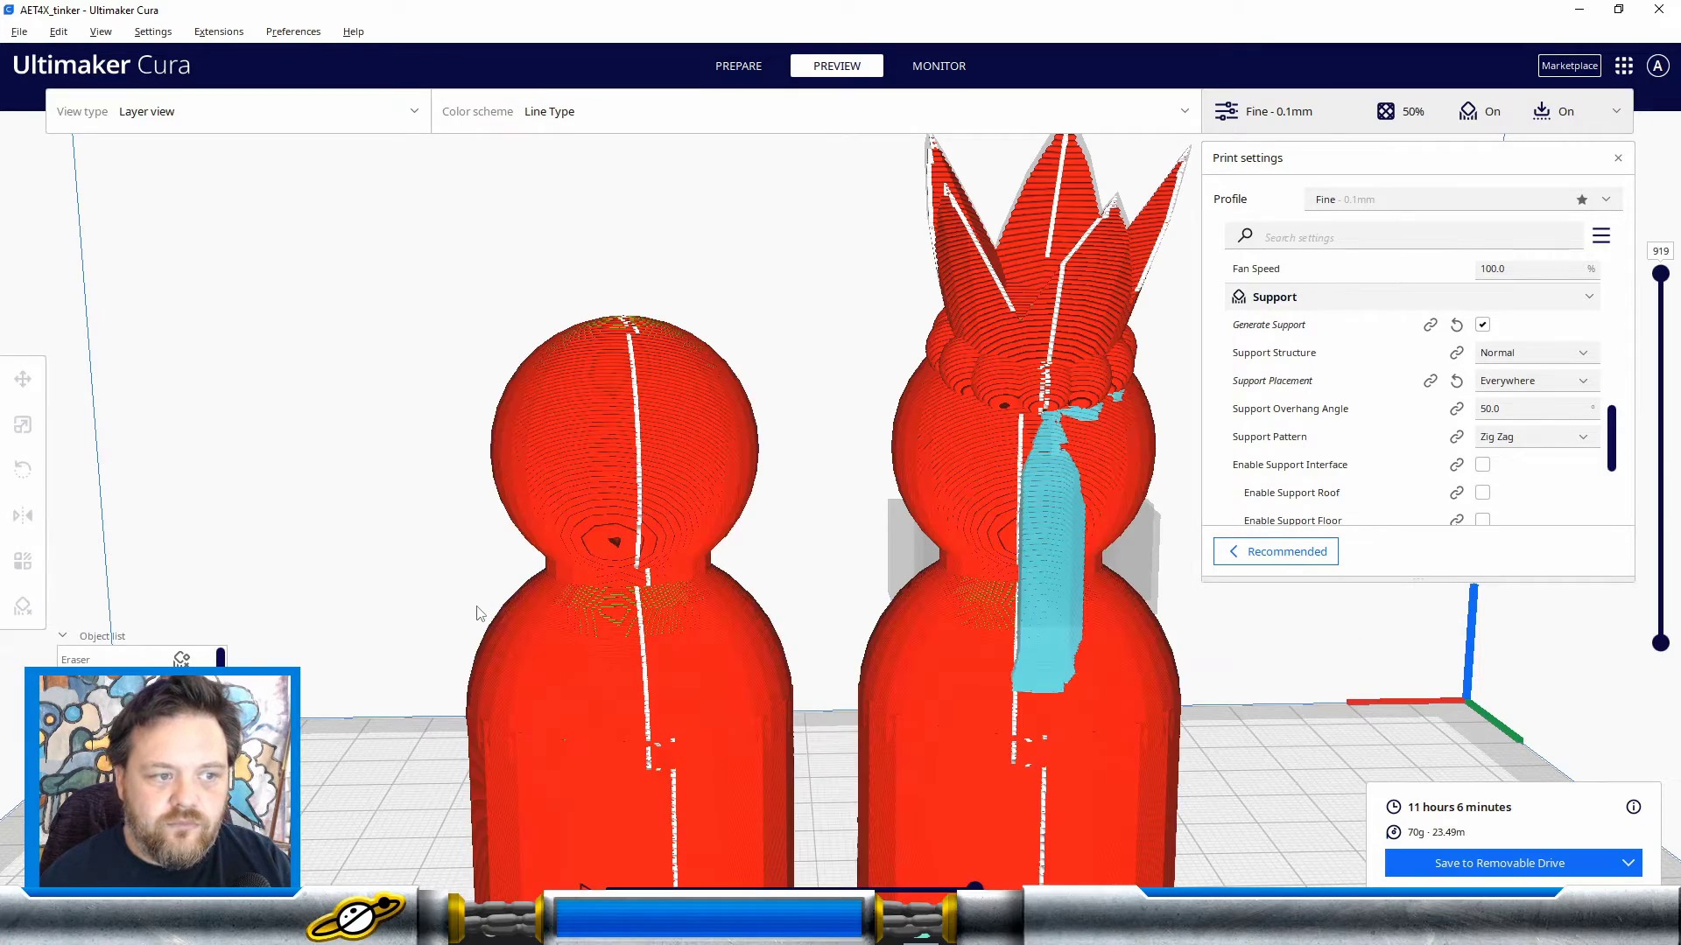
right_click_drag(1134, 670, 854, 667)
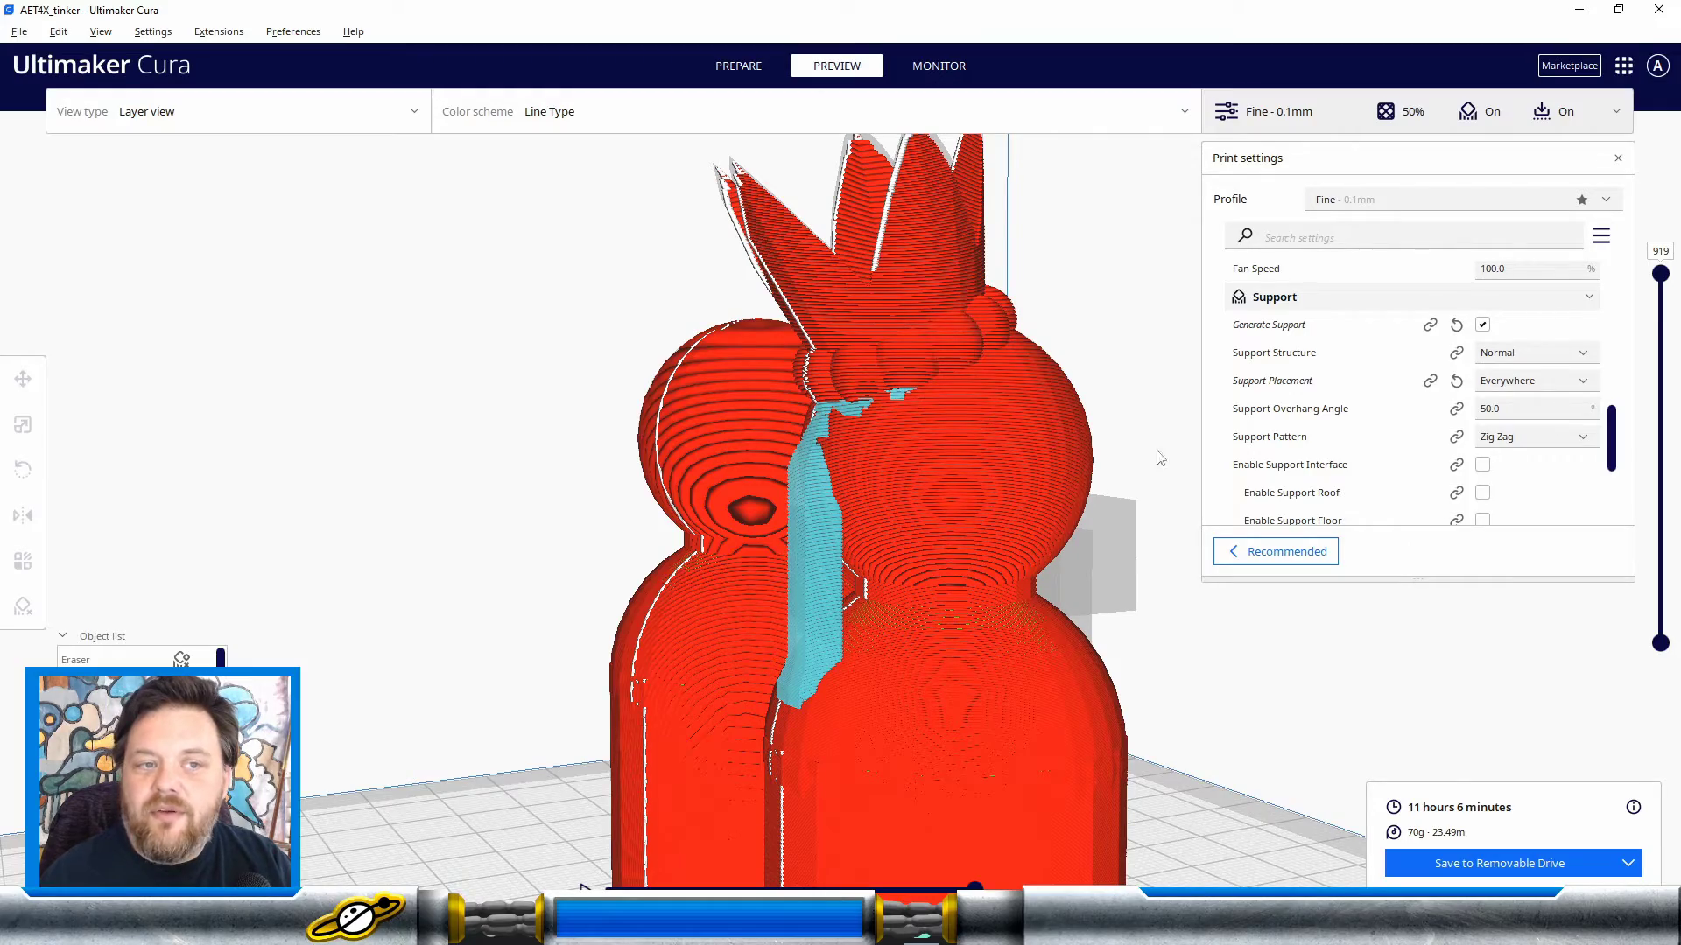
Step: Examine the normal support column between the two figures and under the crown's beads from several angles
scroll(723, 429, "up", 10)
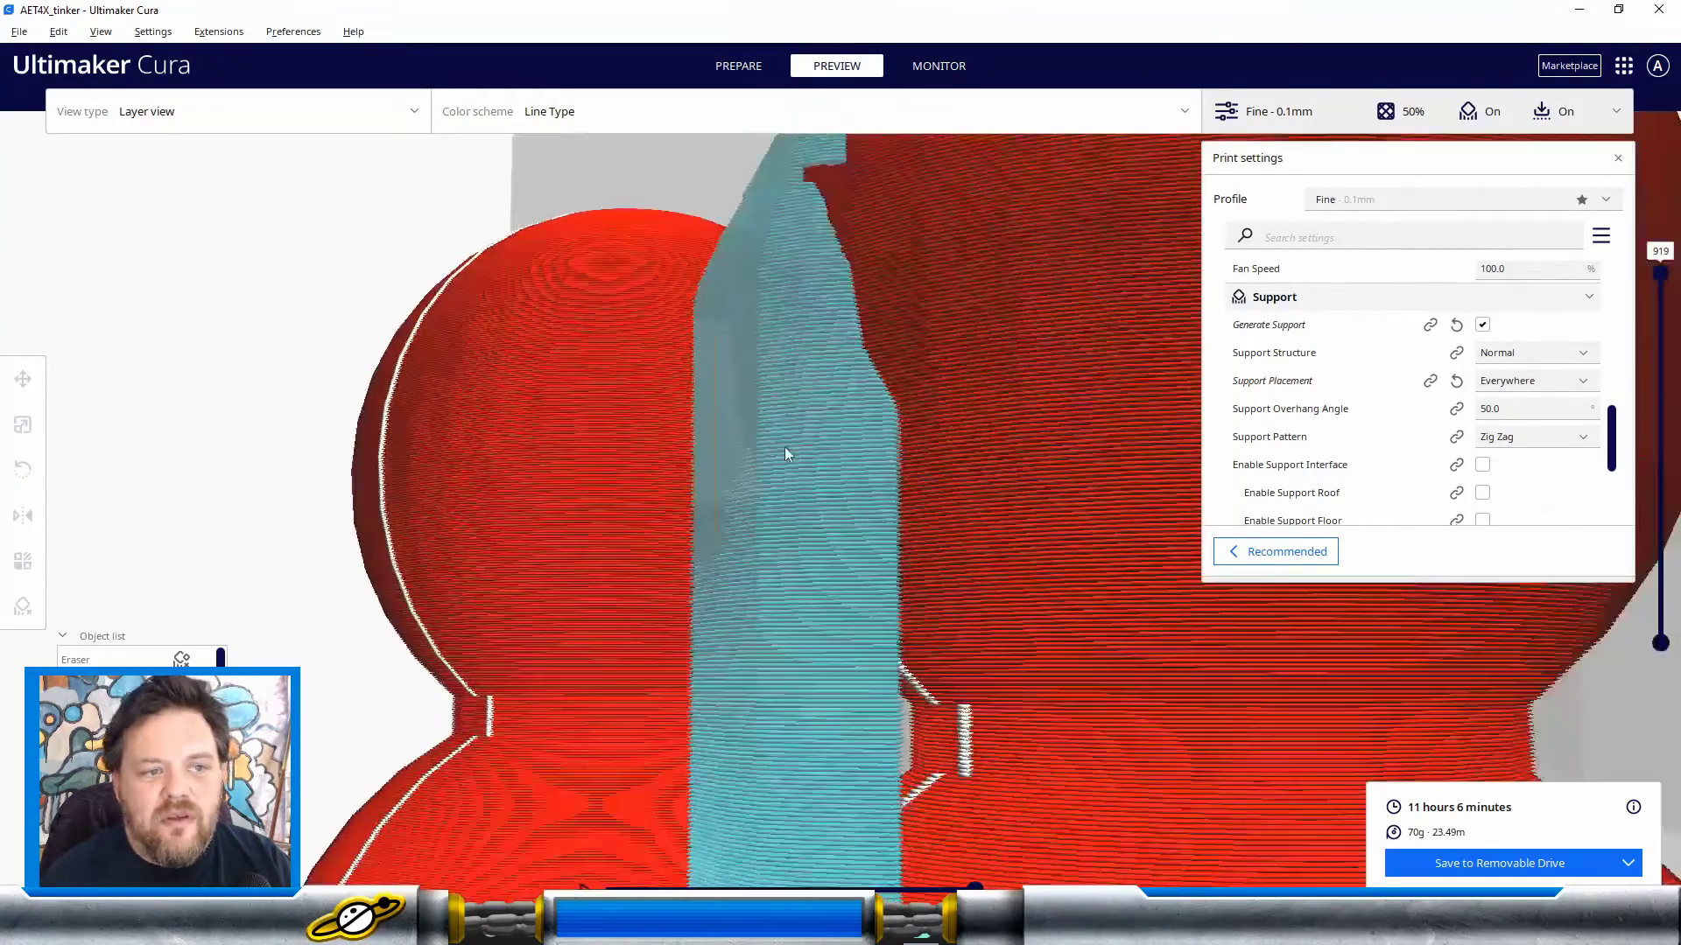
right_click_drag(1006, 504, 706, 447)
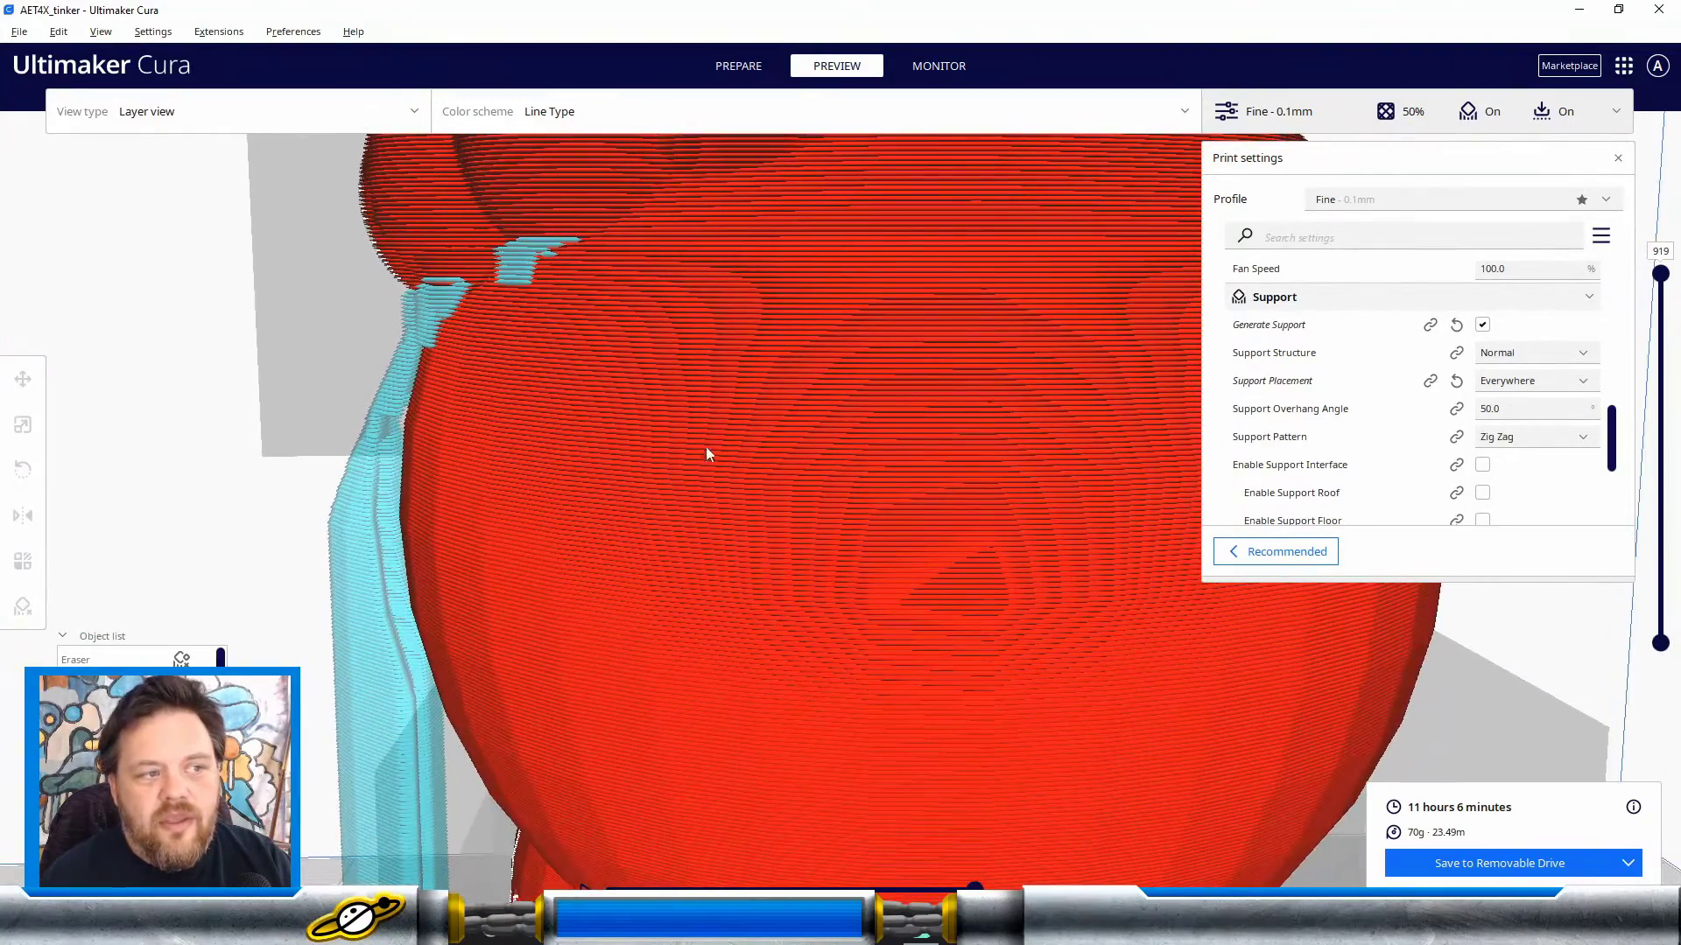
right_click_drag(440, 301, 483, 390)
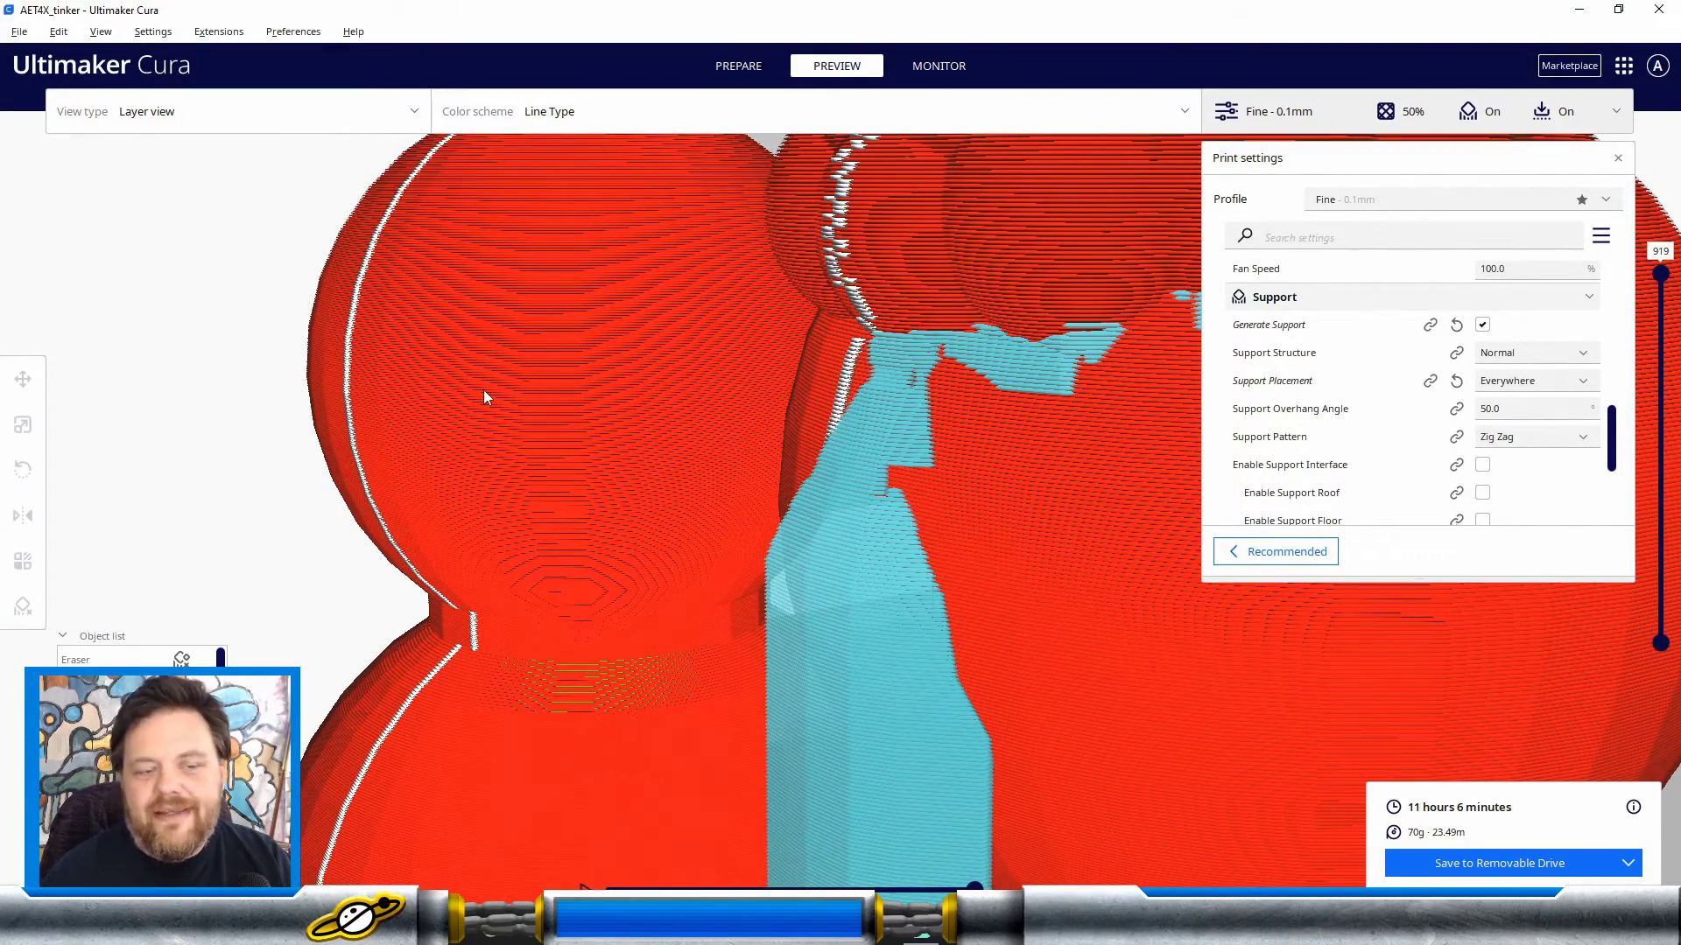
right_click_drag(483, 390, 1046, 457)
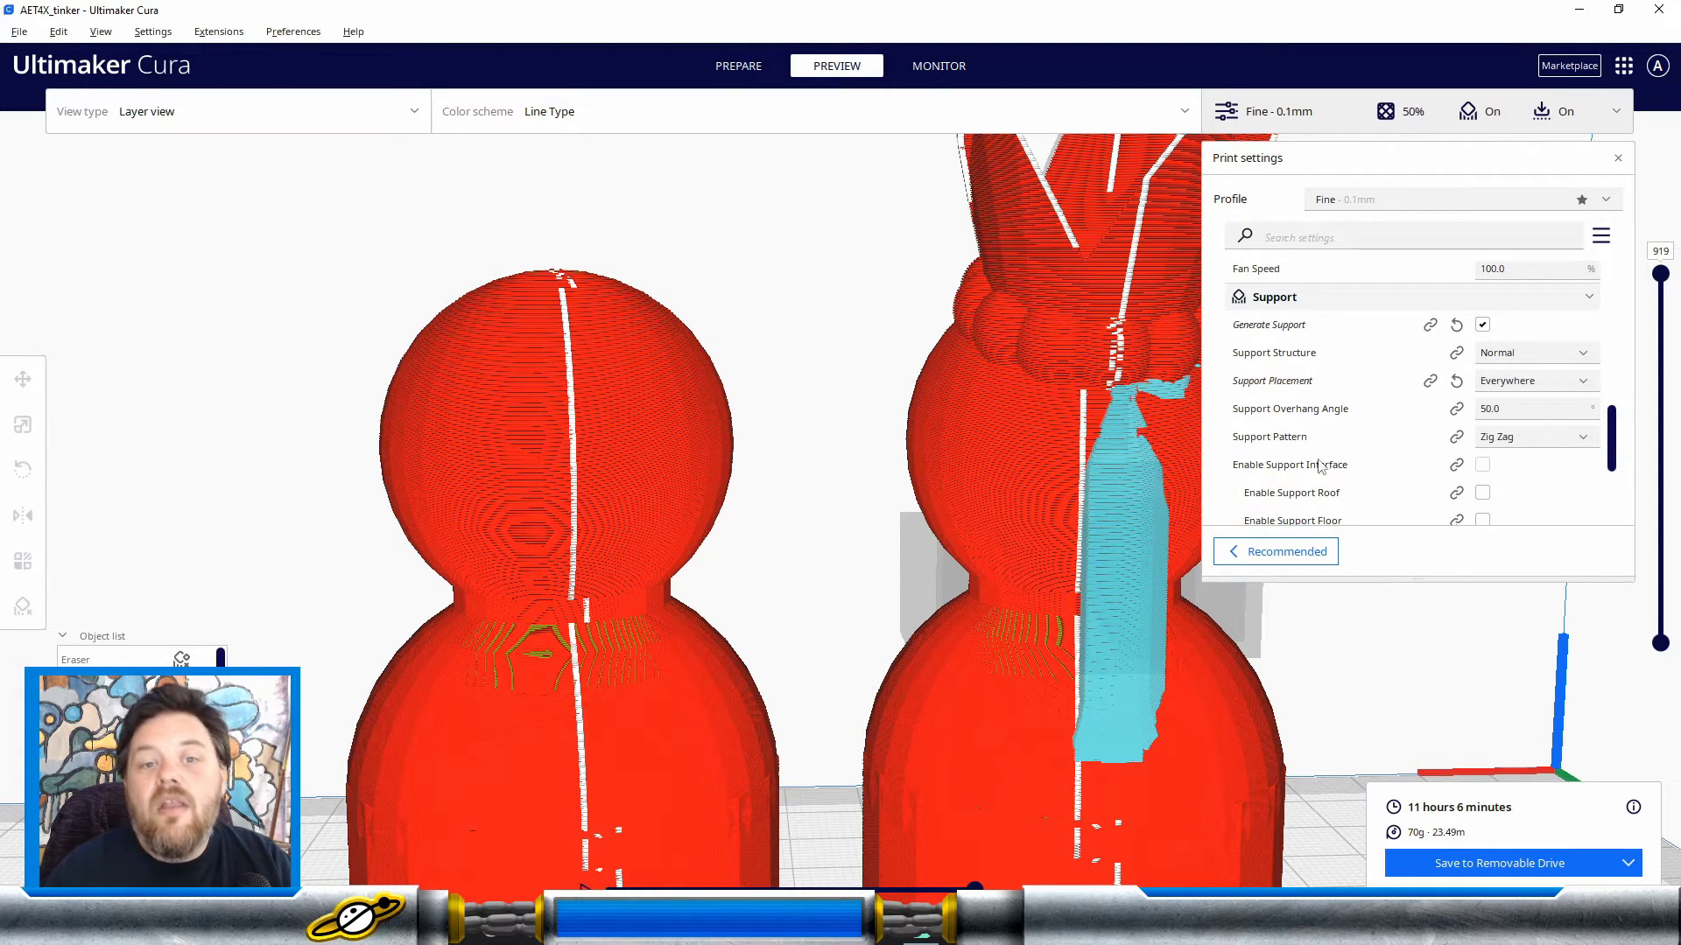
Step: Return to the recommended settings, choose the 0.4 mm profile, re-slice the plate and examine the figures' layers and support
left_click(1303, 129)
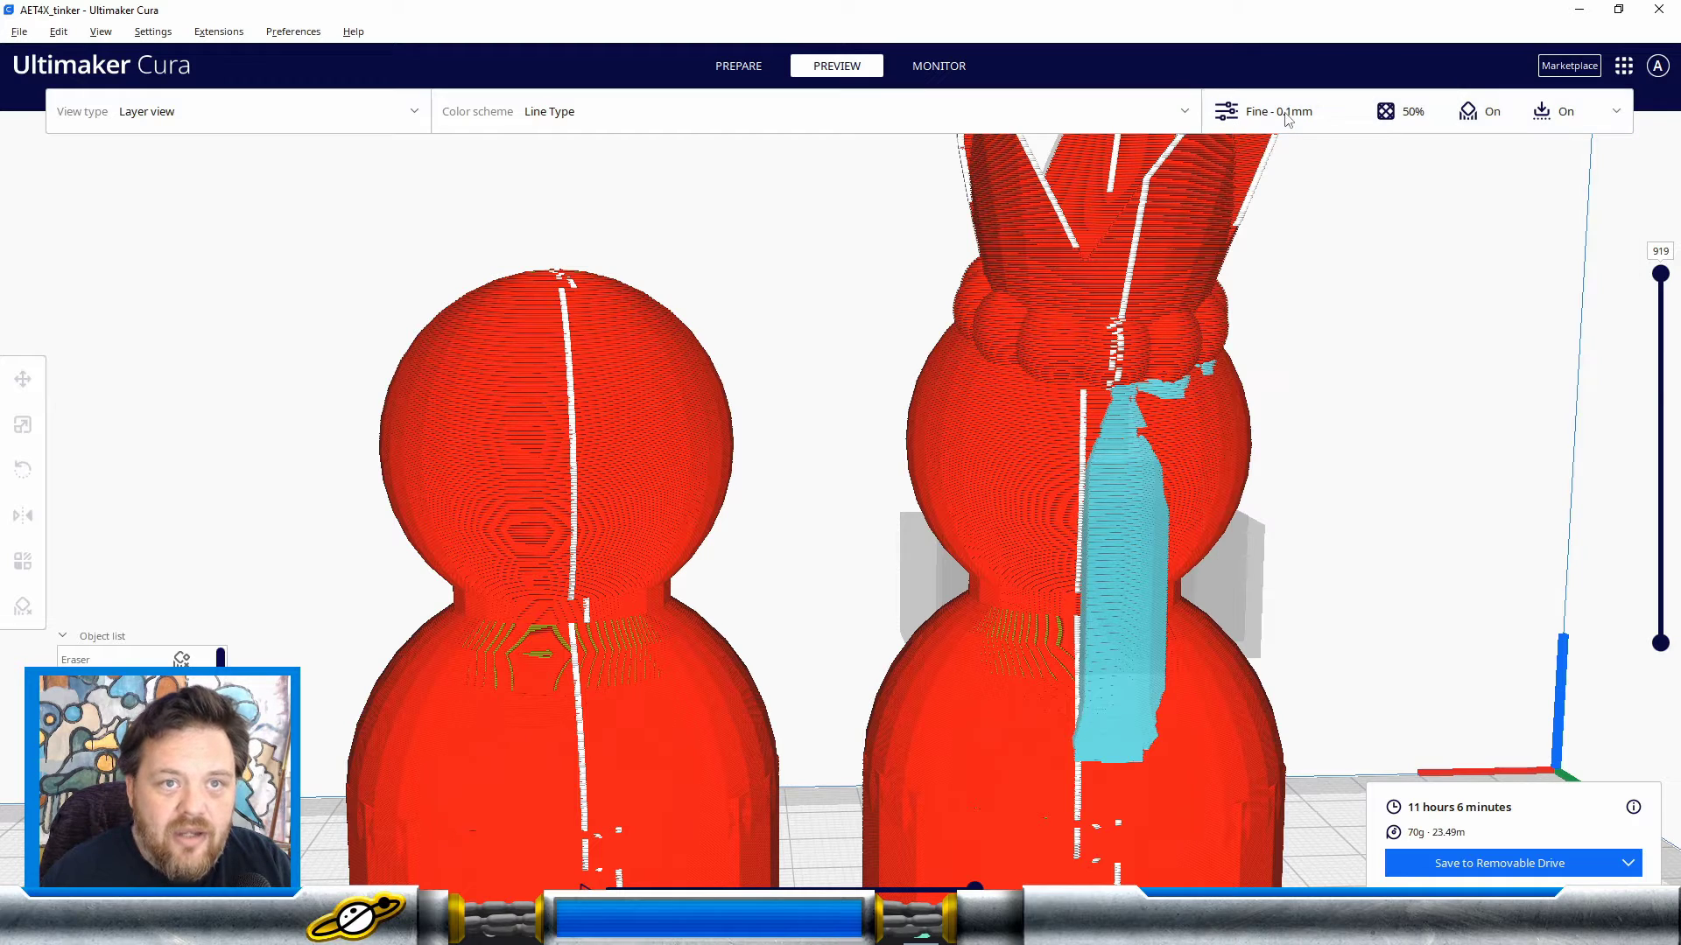
left_click(1303, 128)
left_click(1287, 557)
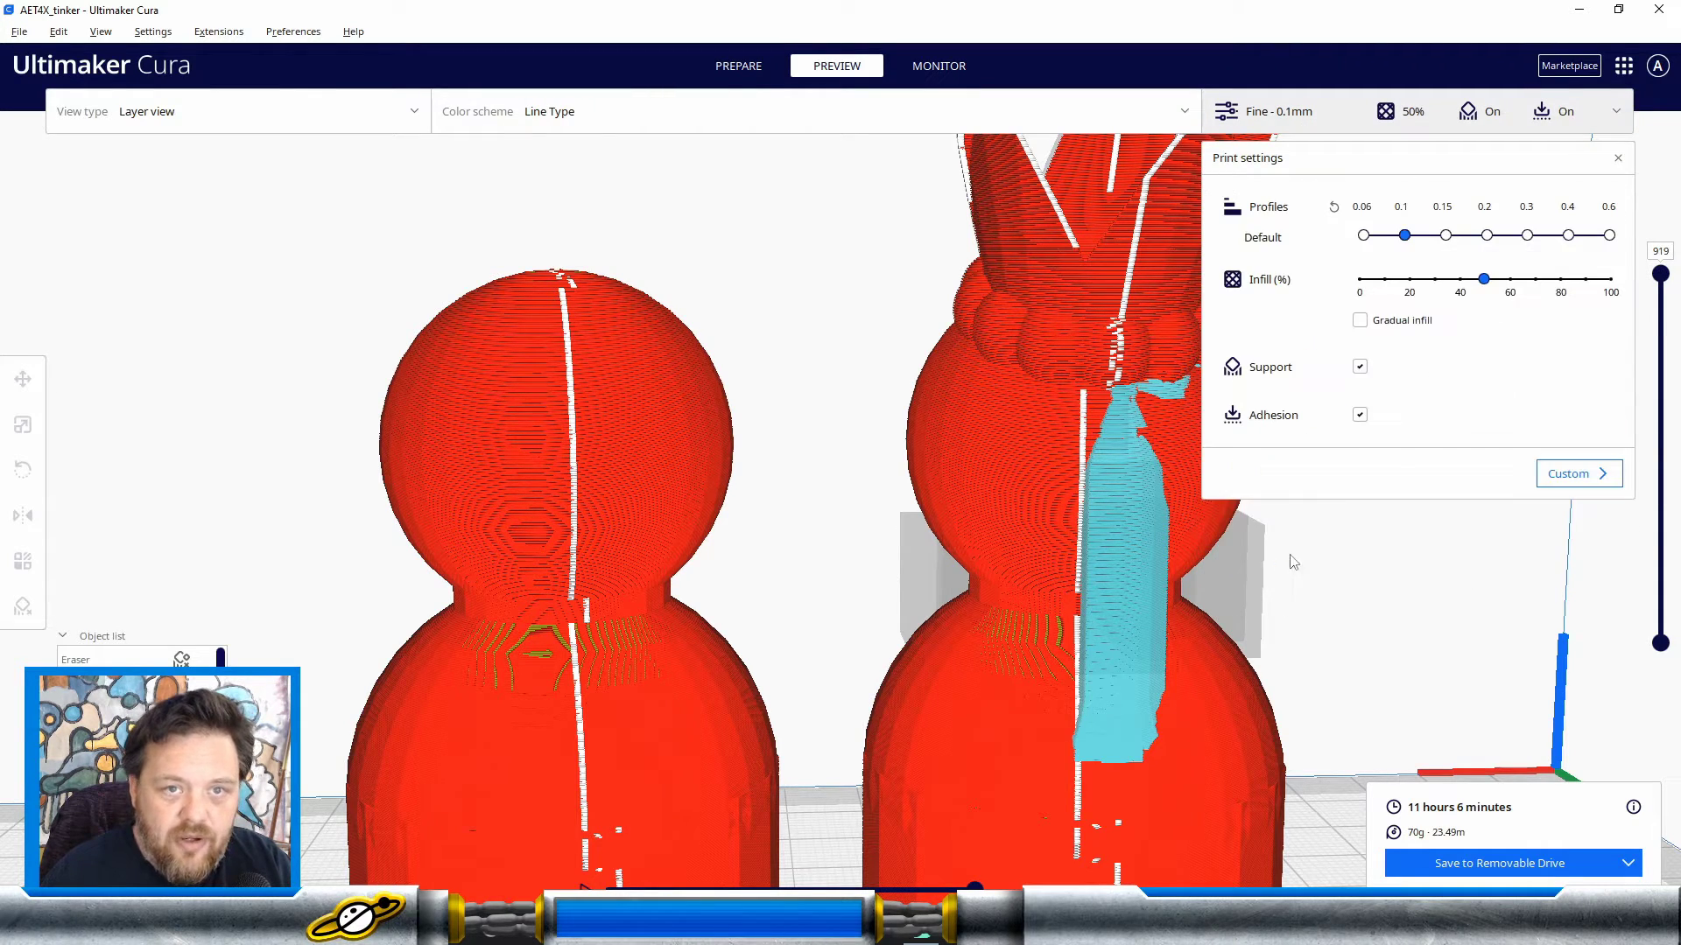
left_click_drag(1405, 242, 1570, 243)
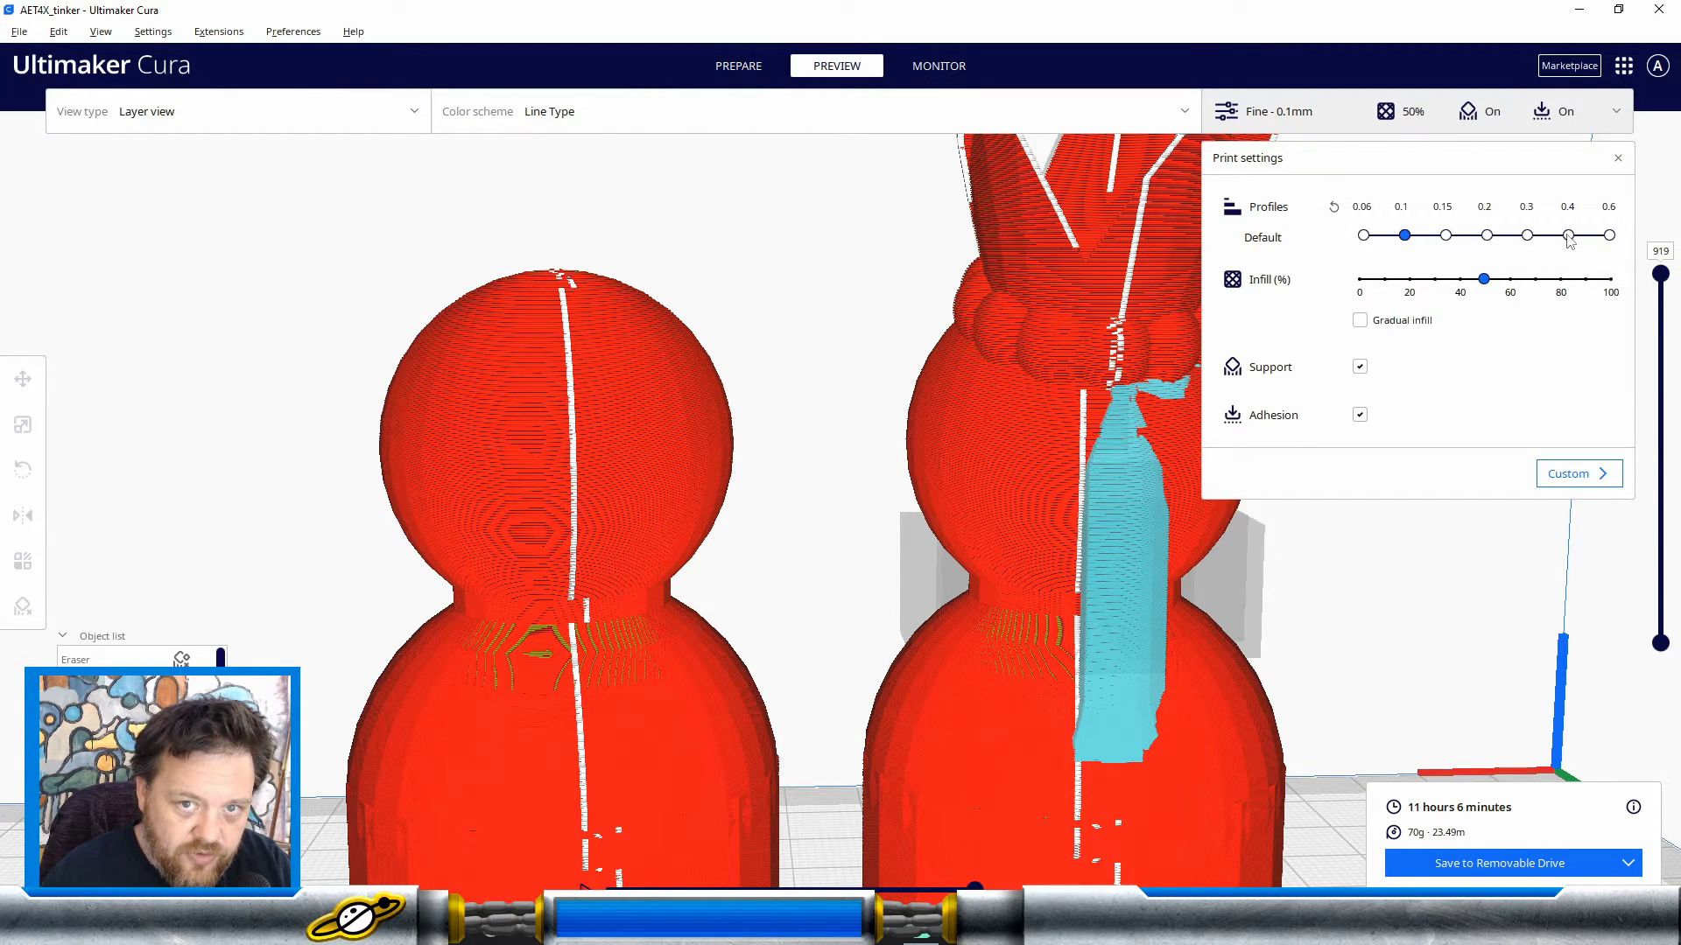
left_click(1513, 866)
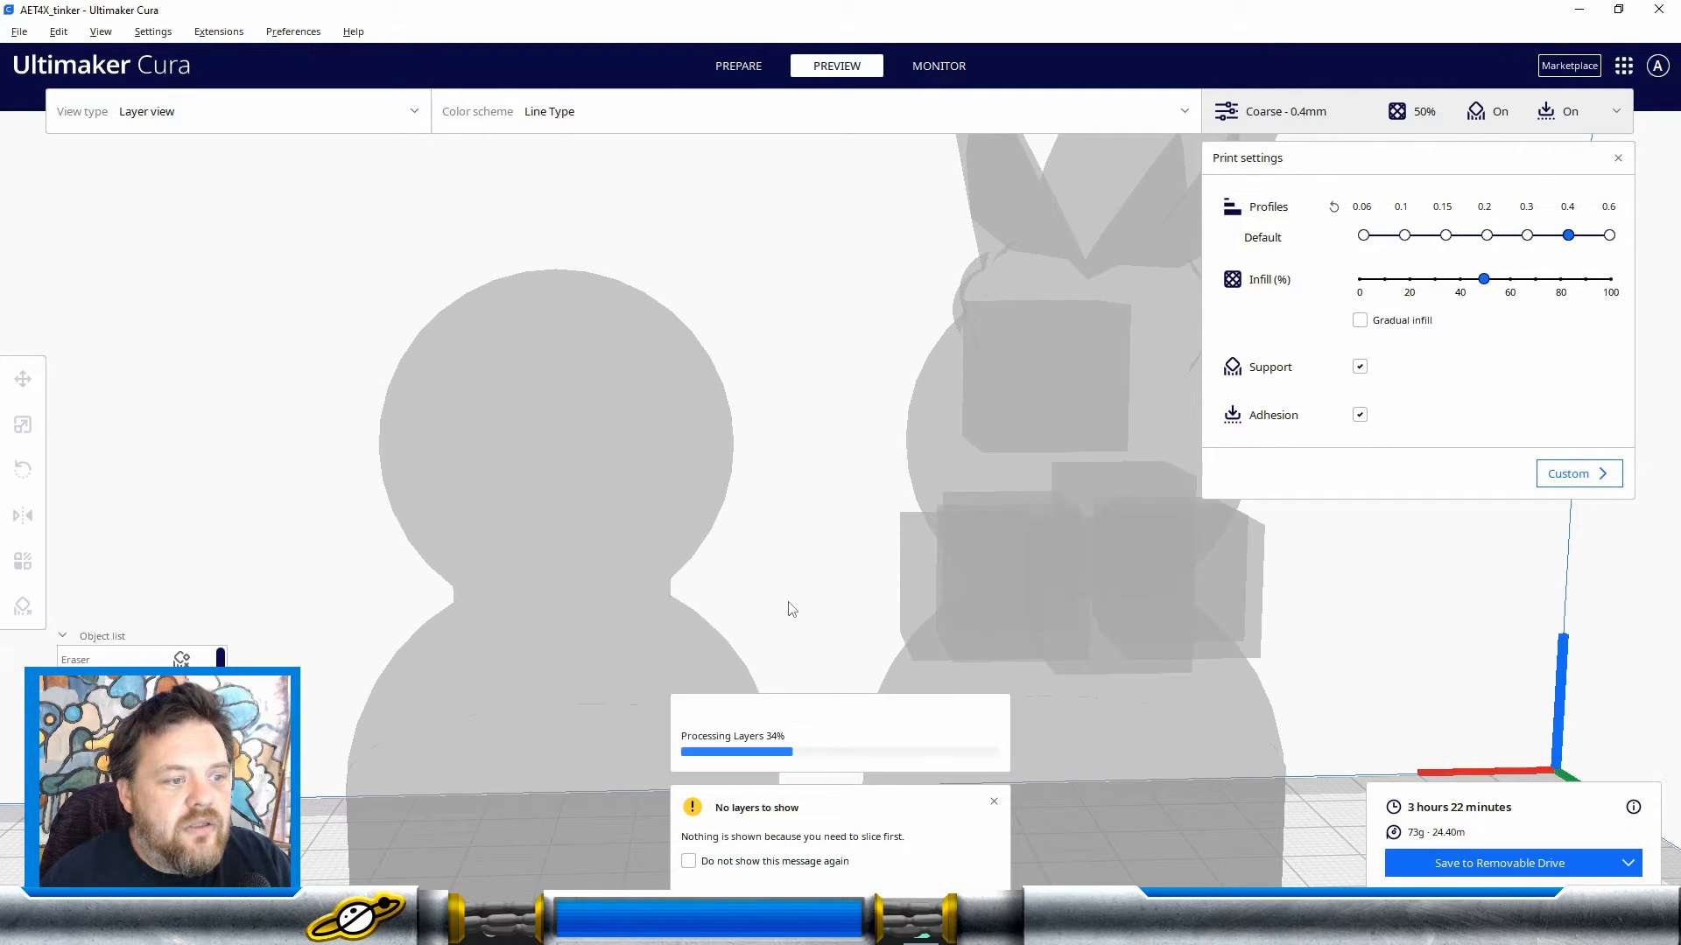
right_click_drag(879, 575, 696, 525)
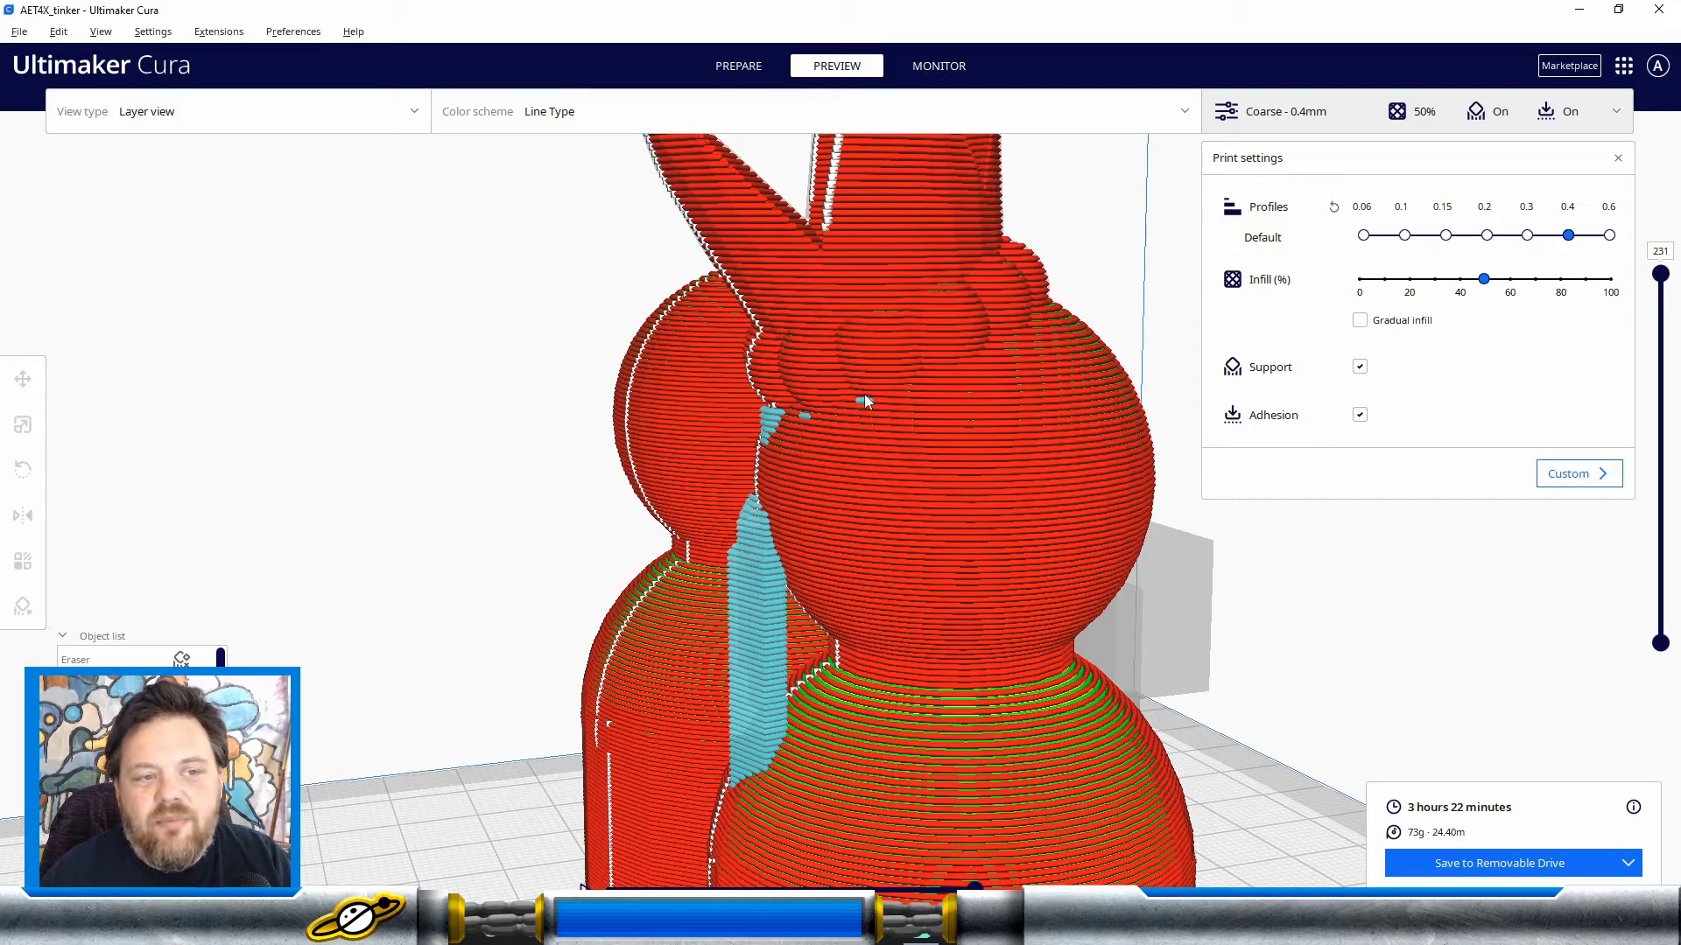
right_click_drag(864, 395, 546, 625)
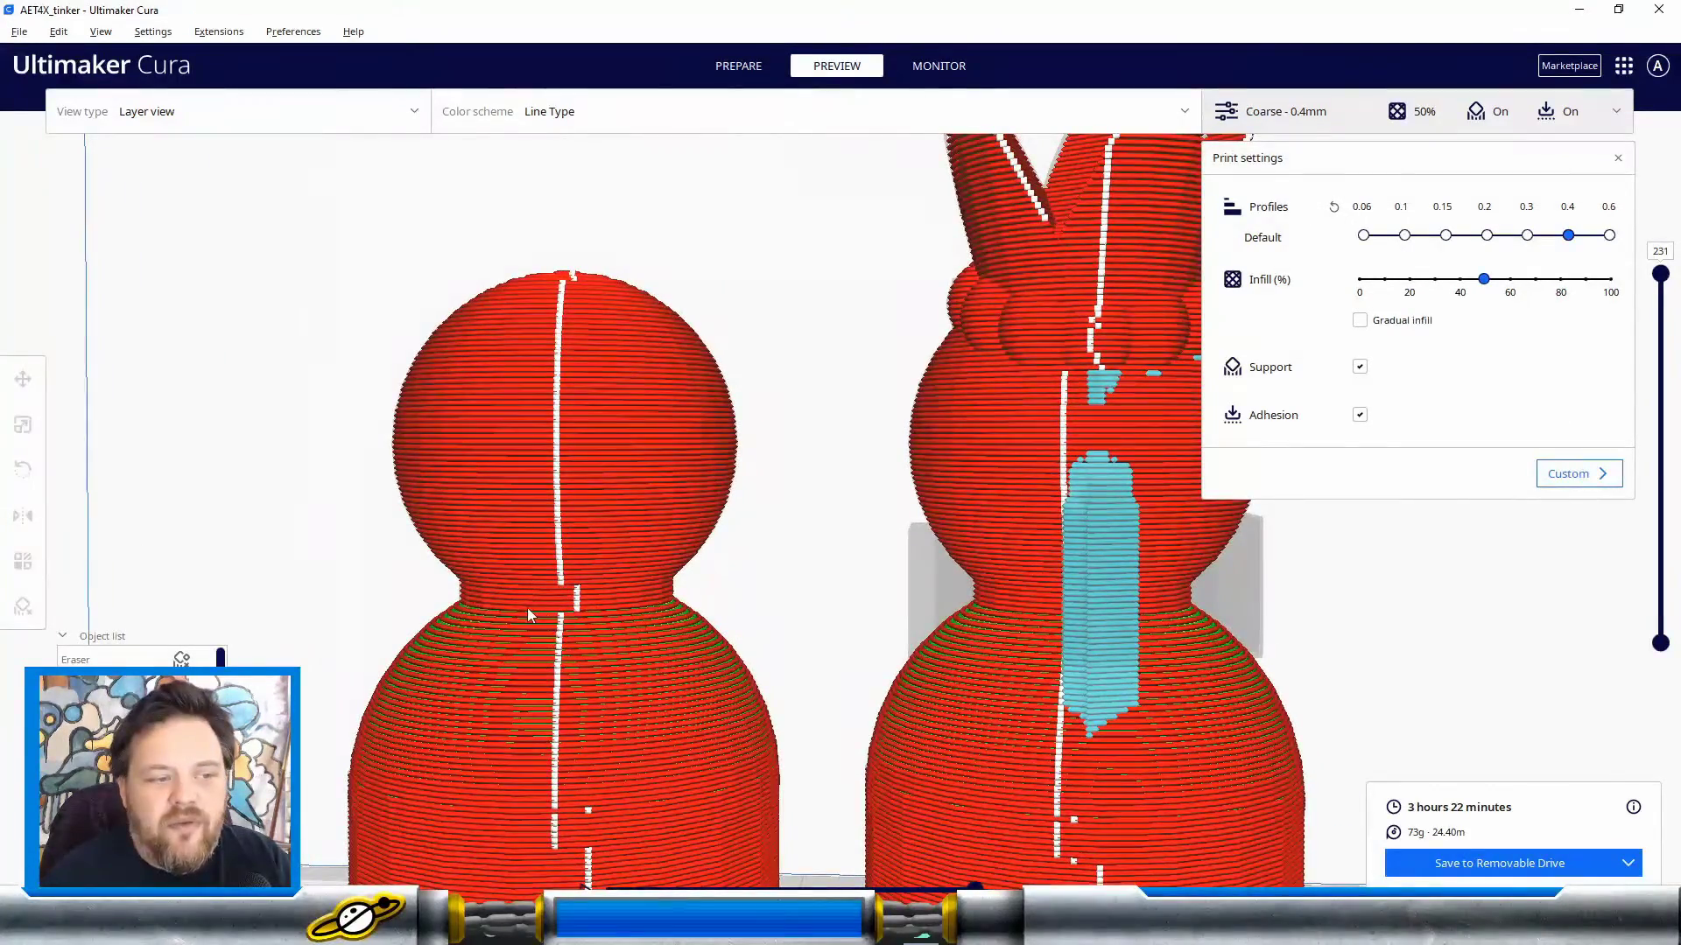
right_click_drag(368, 597, 368, 652)
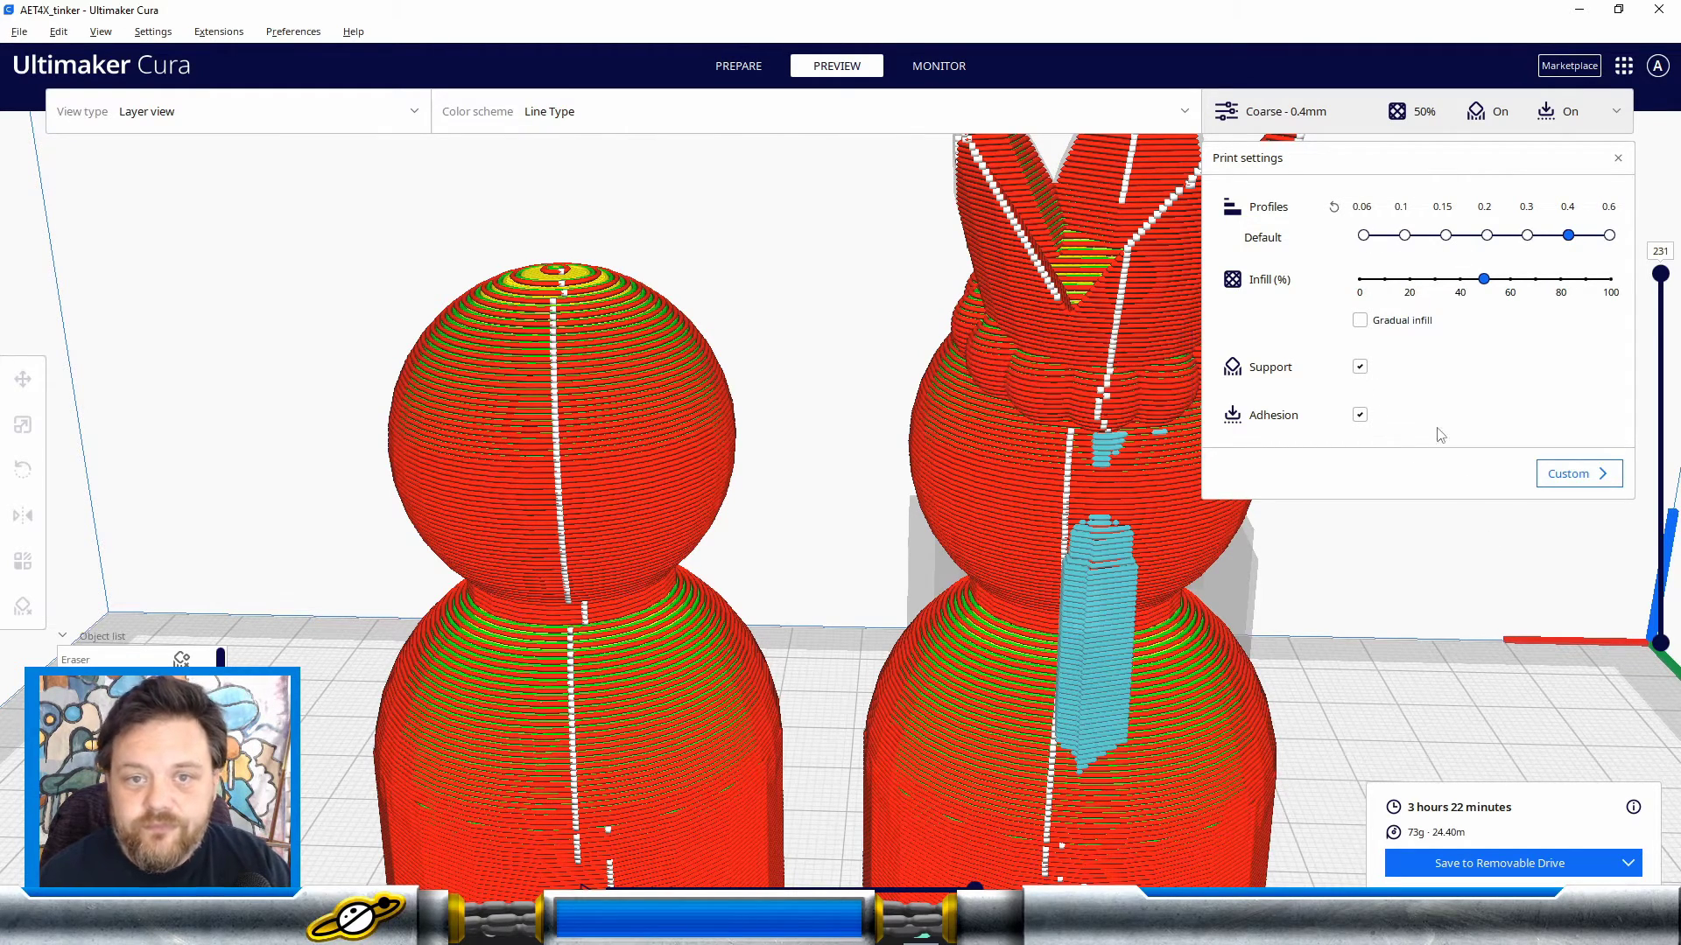
Step: Turn off support, keep the 0.4 mm profile after trying 0.2 mm, re-slice and inspect both figures from all around
left_click(1361, 368)
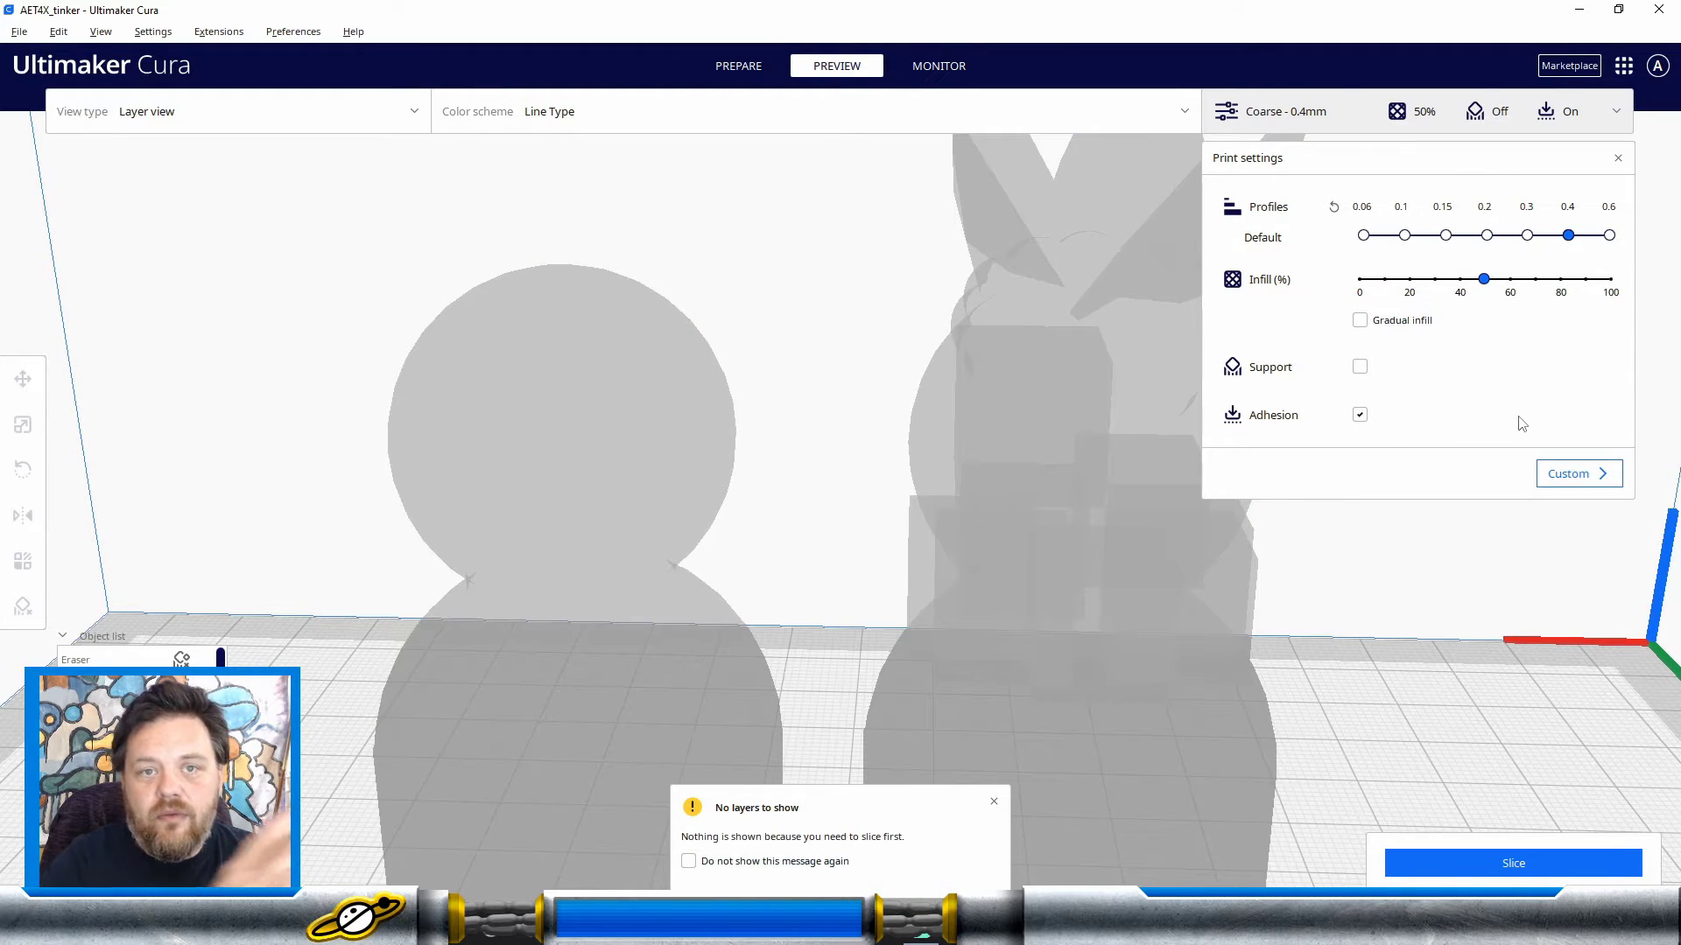
left_click(1402, 234)
left_click(1488, 235)
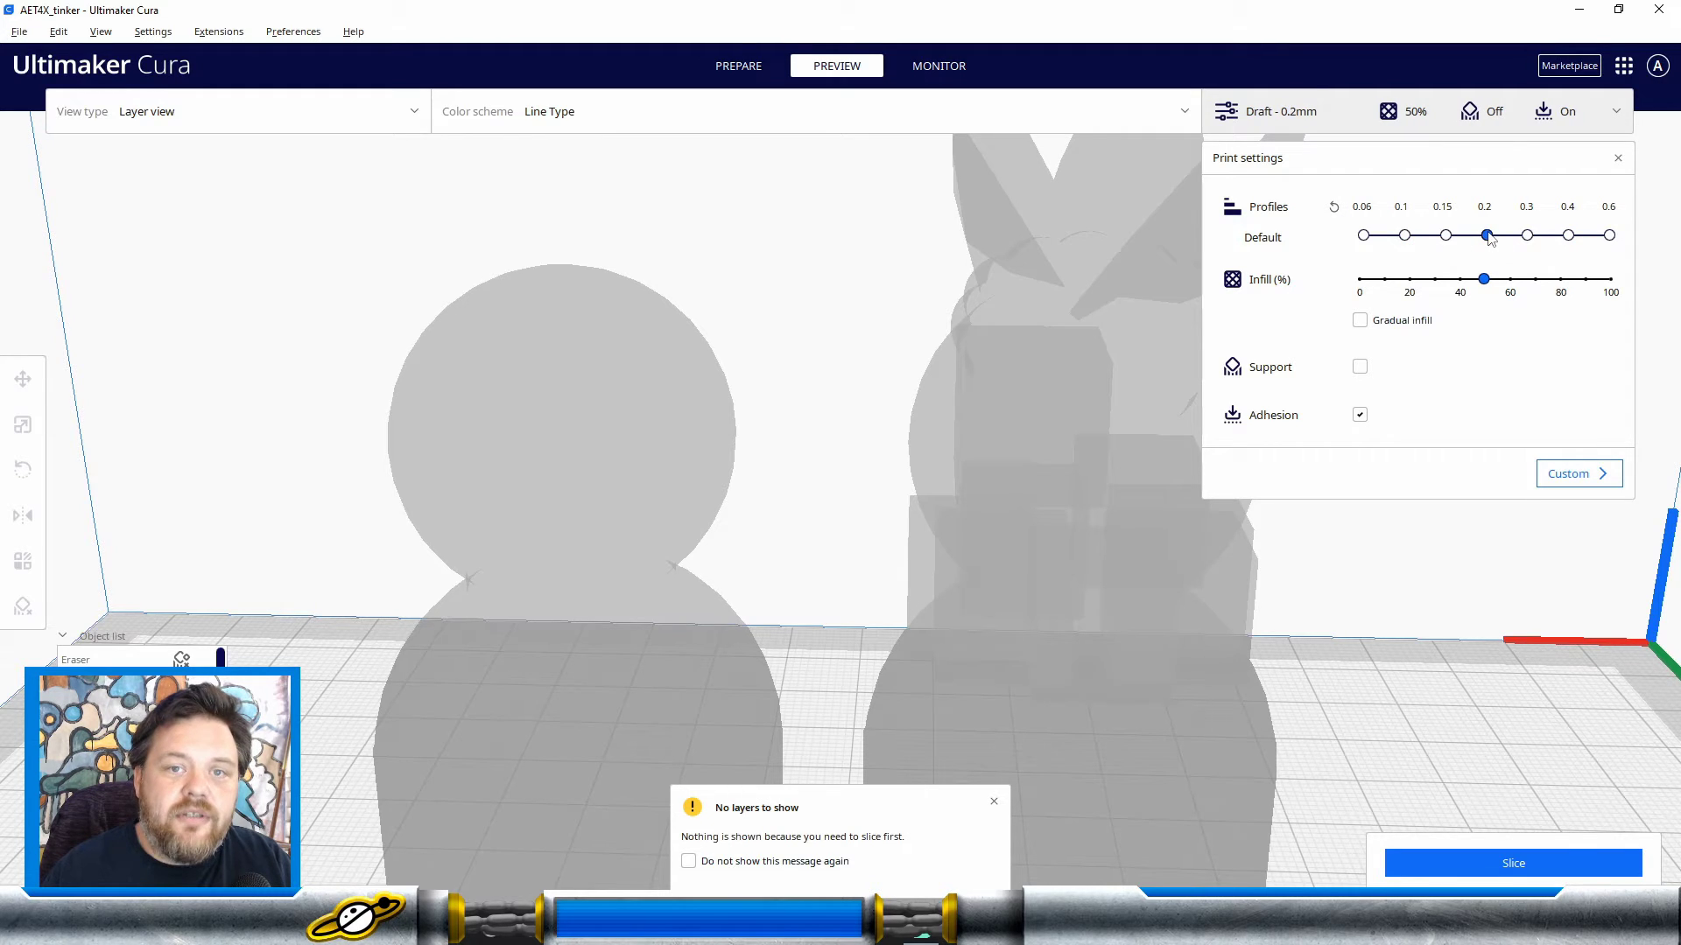
left_click(1572, 236)
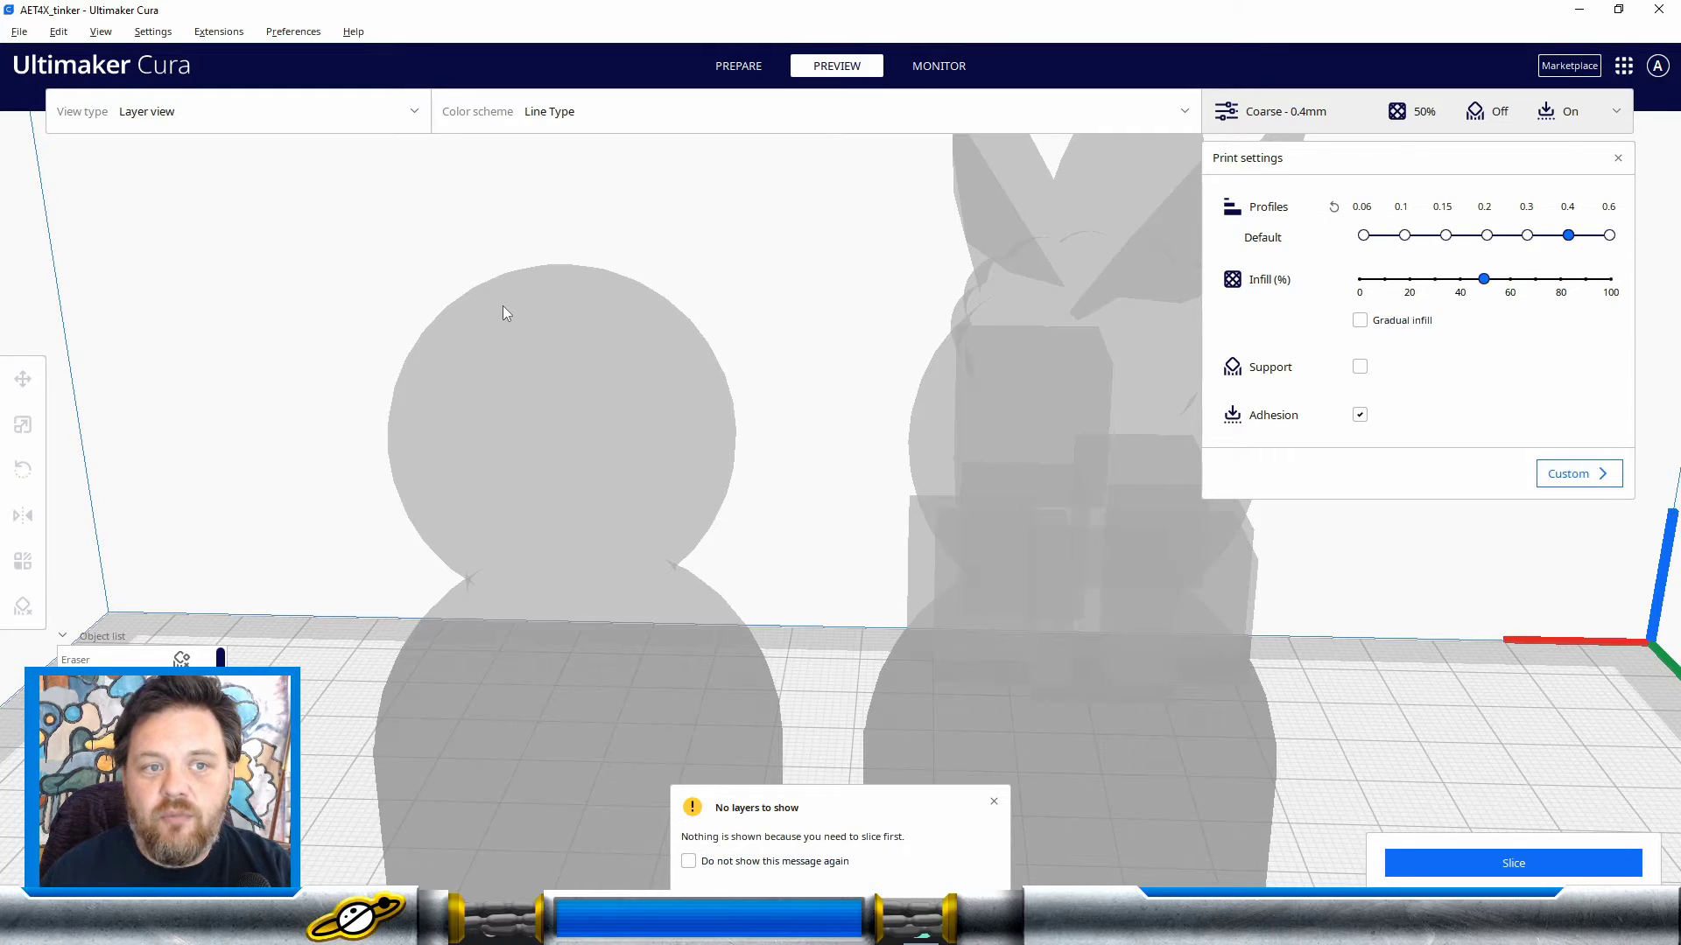
left_click(1517, 862)
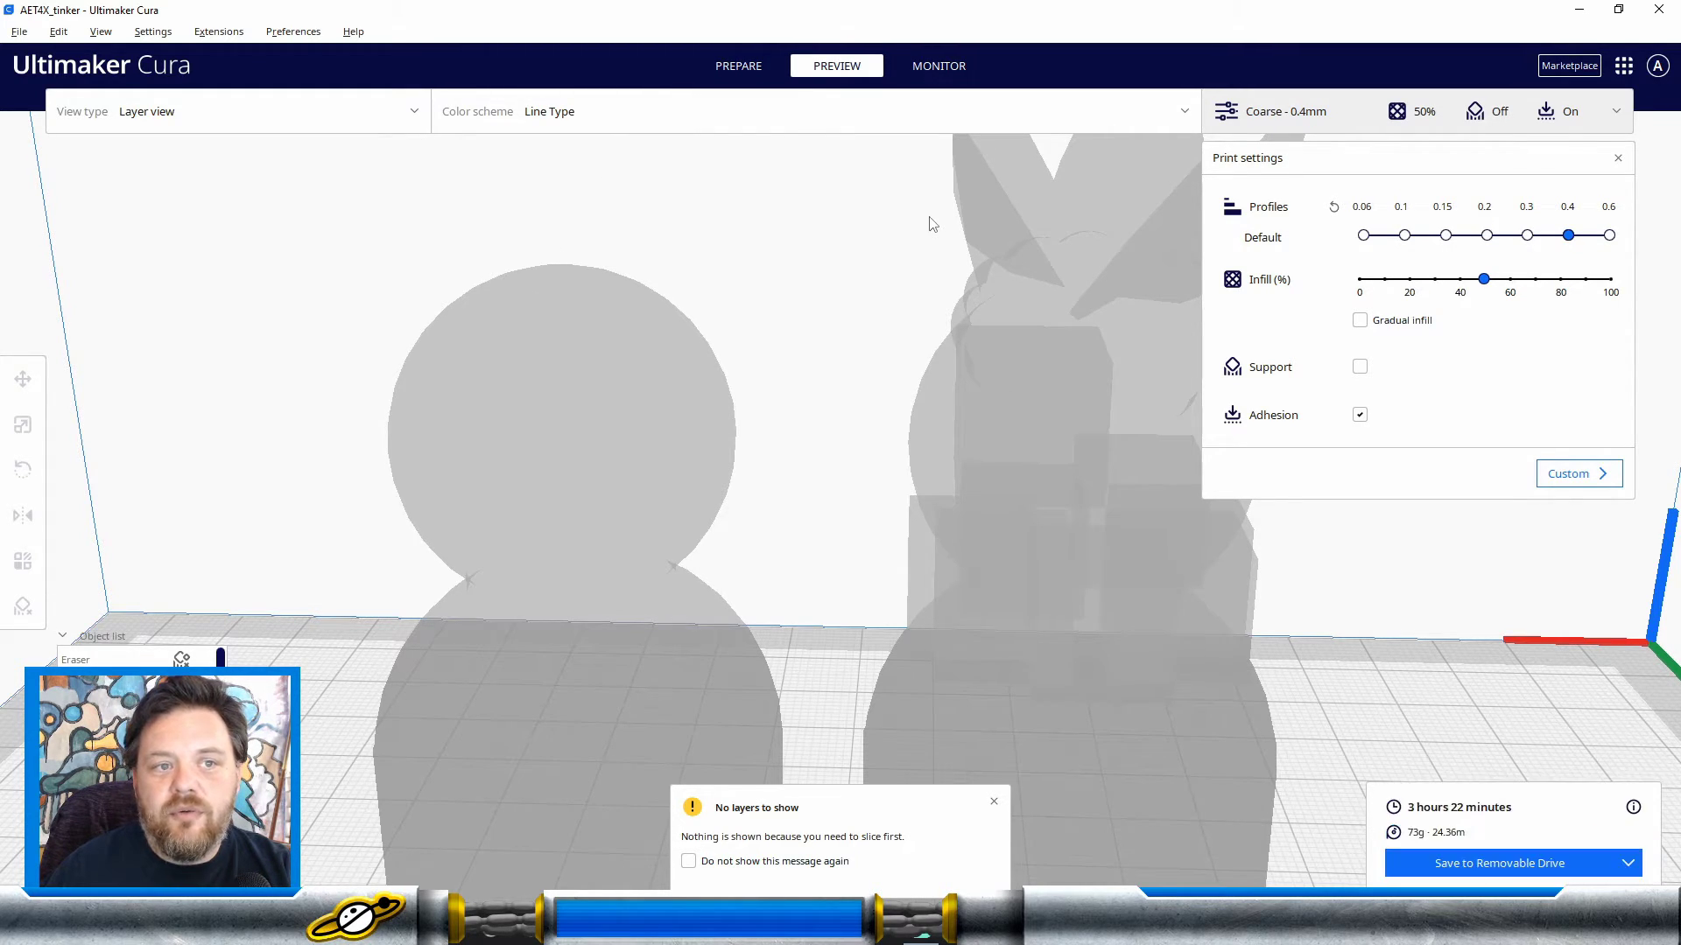
mouse_move(938, 213)
right_mouse_down()
mouse_move(799, 257)
mouse_move(930, 221)
right_mouse_up()
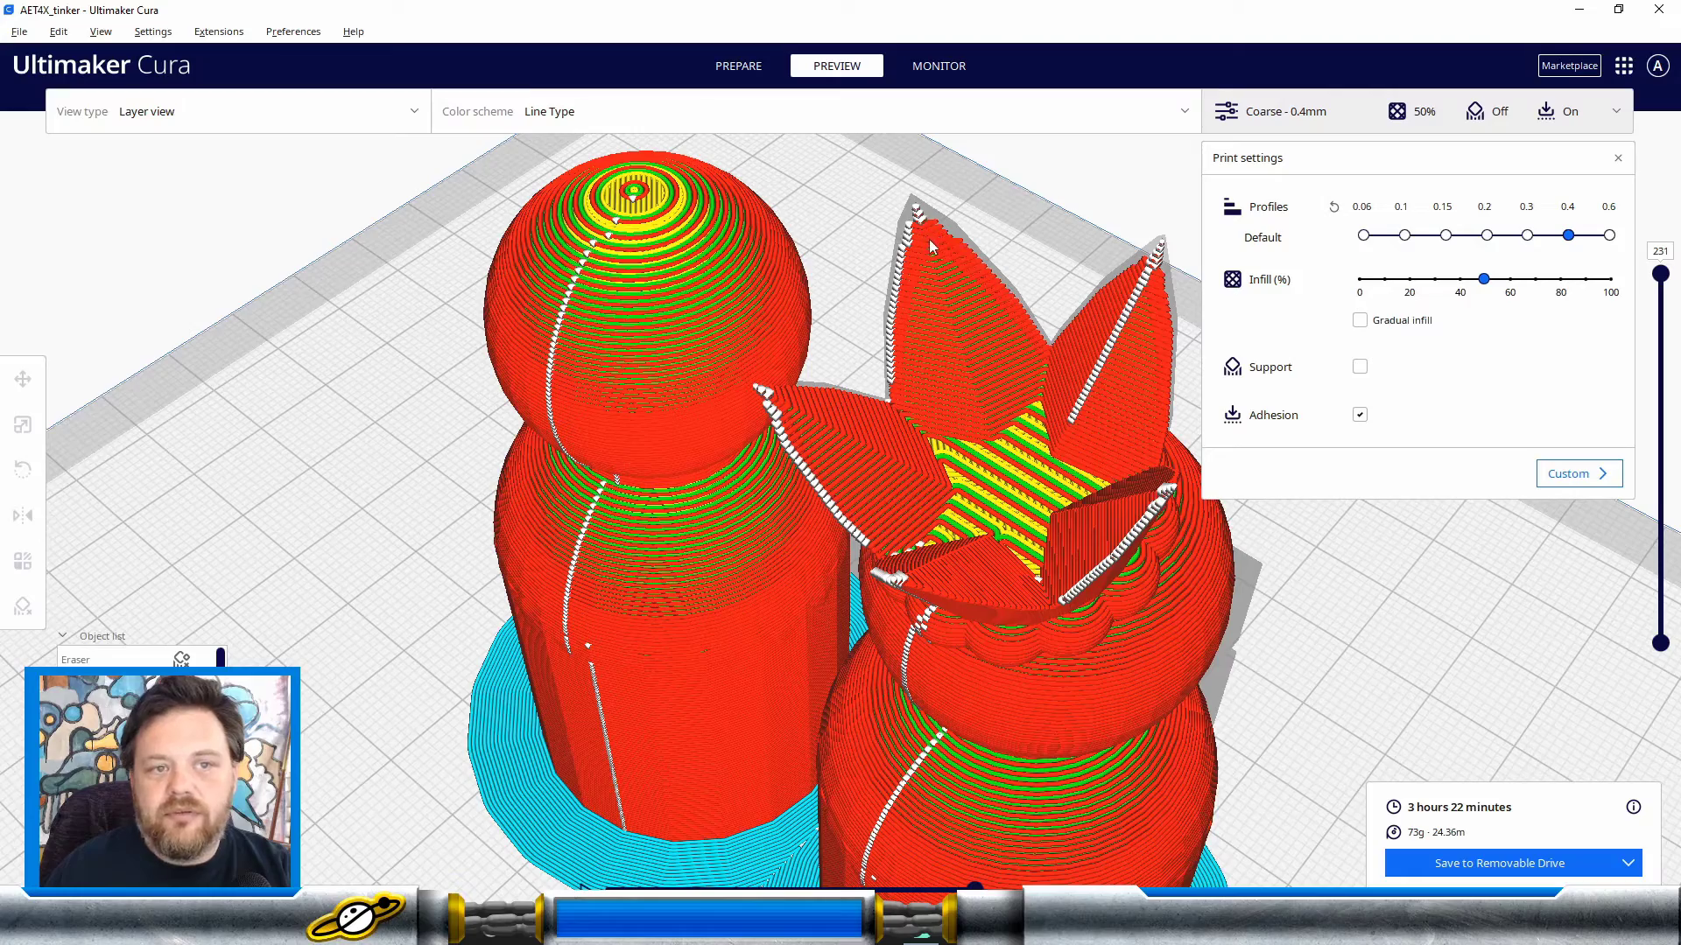
right_click_drag(1388, 692, 1101, 609)
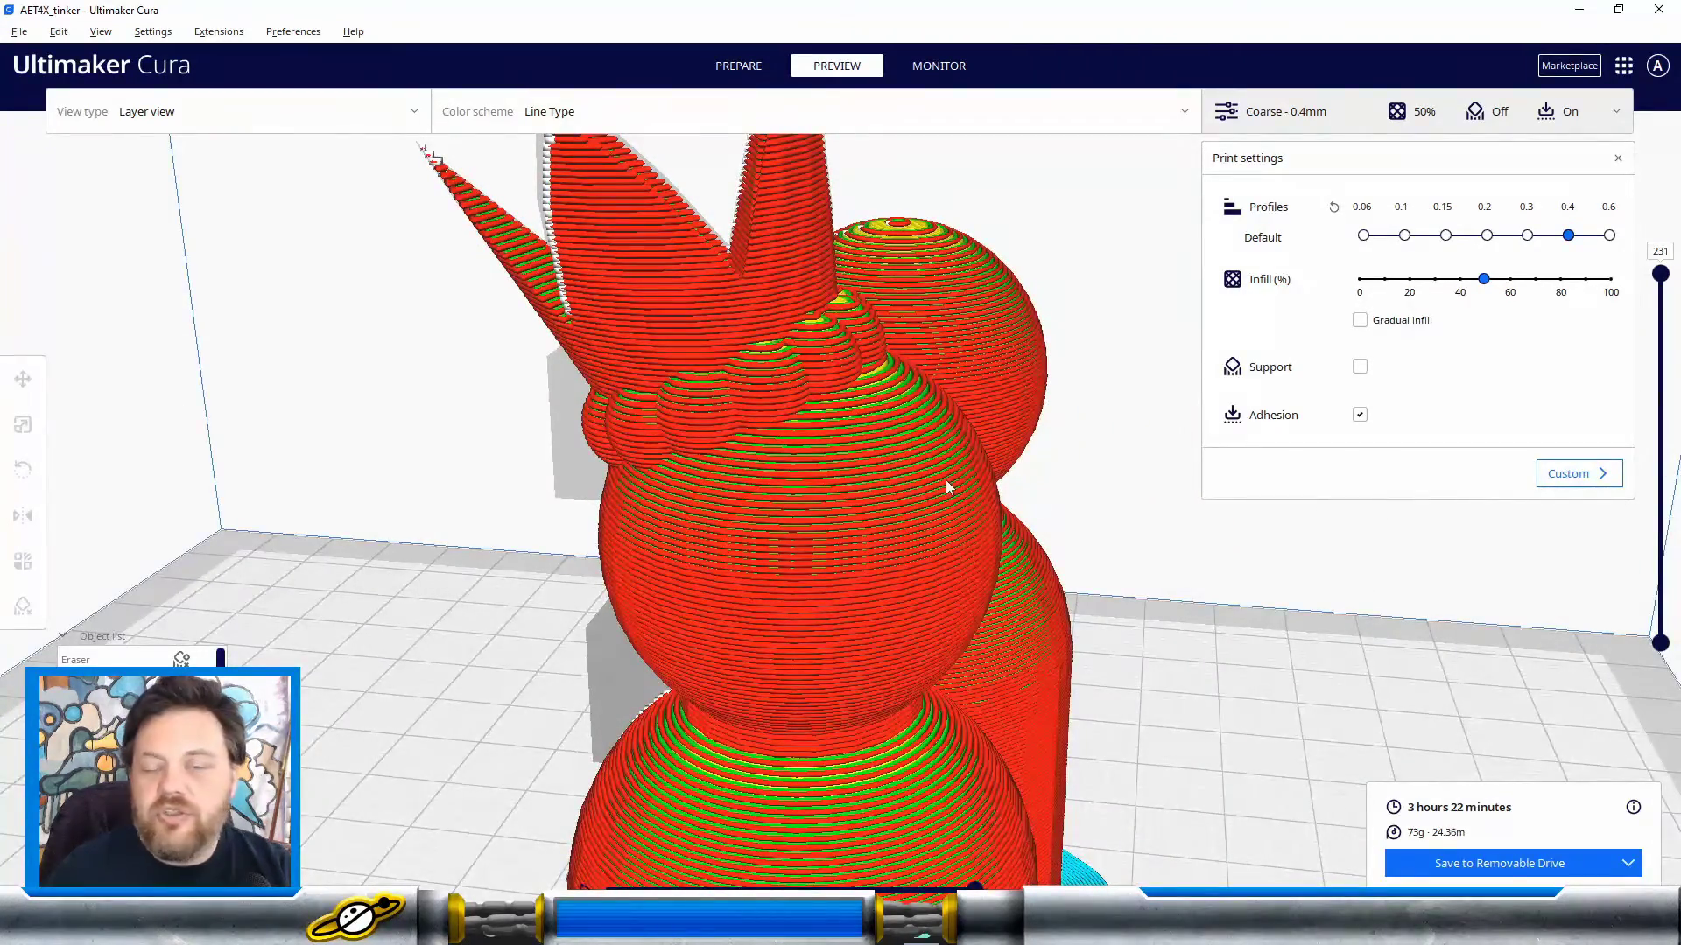
right_click_drag(1293, 580, 665, 505)
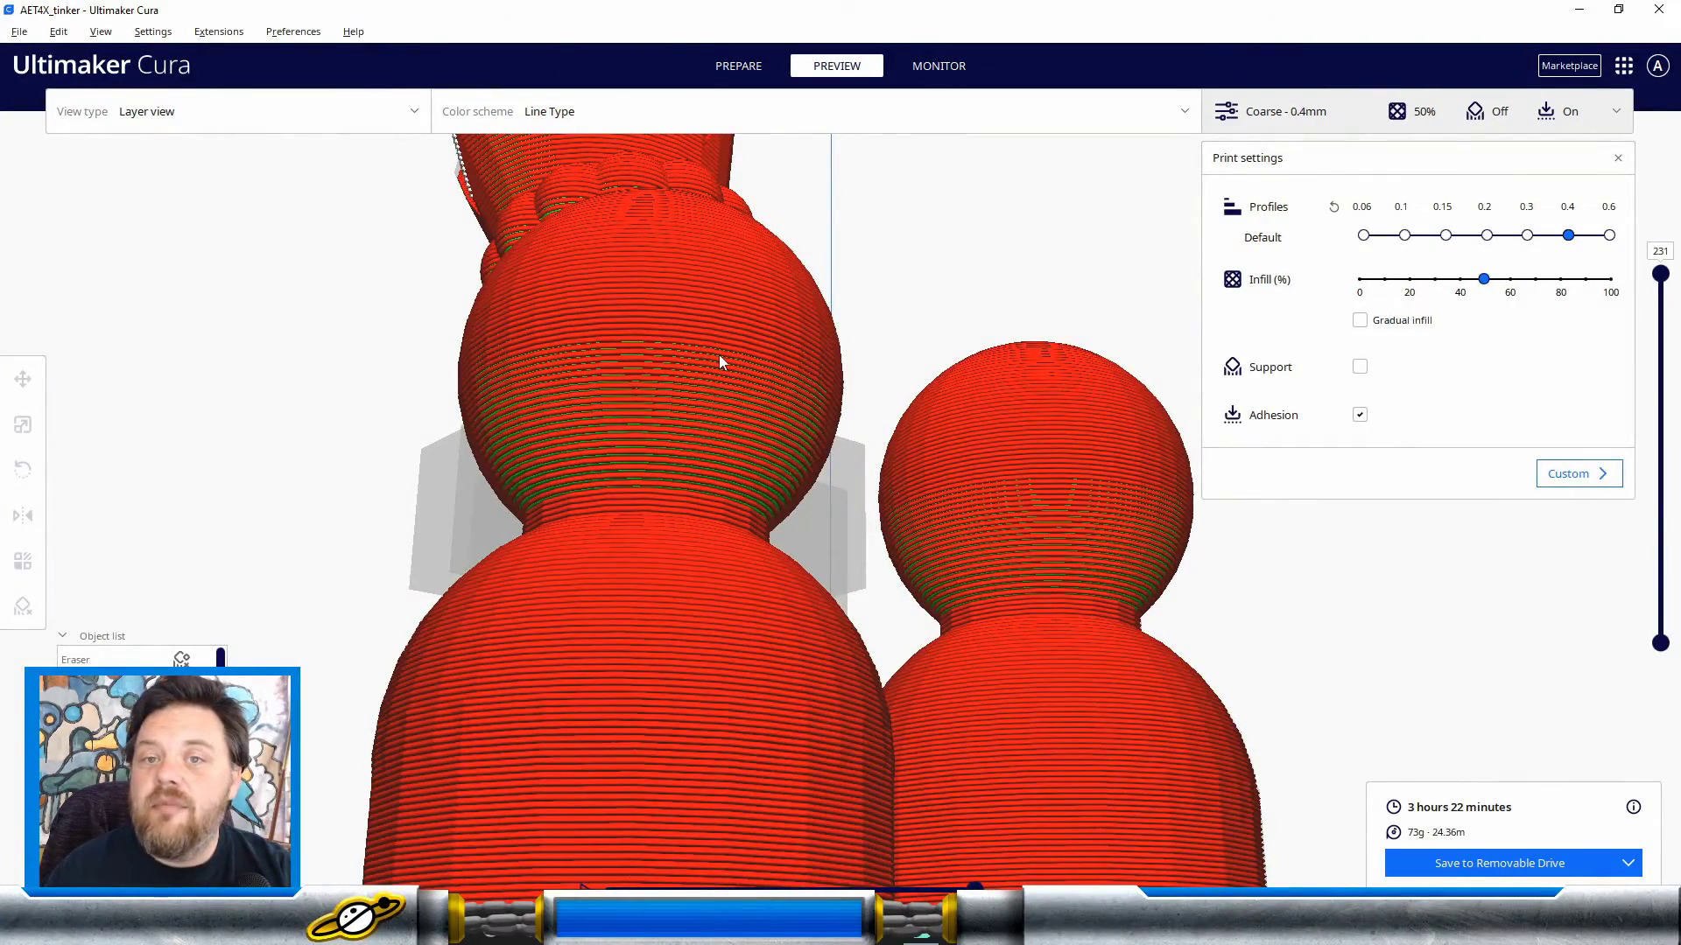
right_click_drag(760, 370, 784, 655)
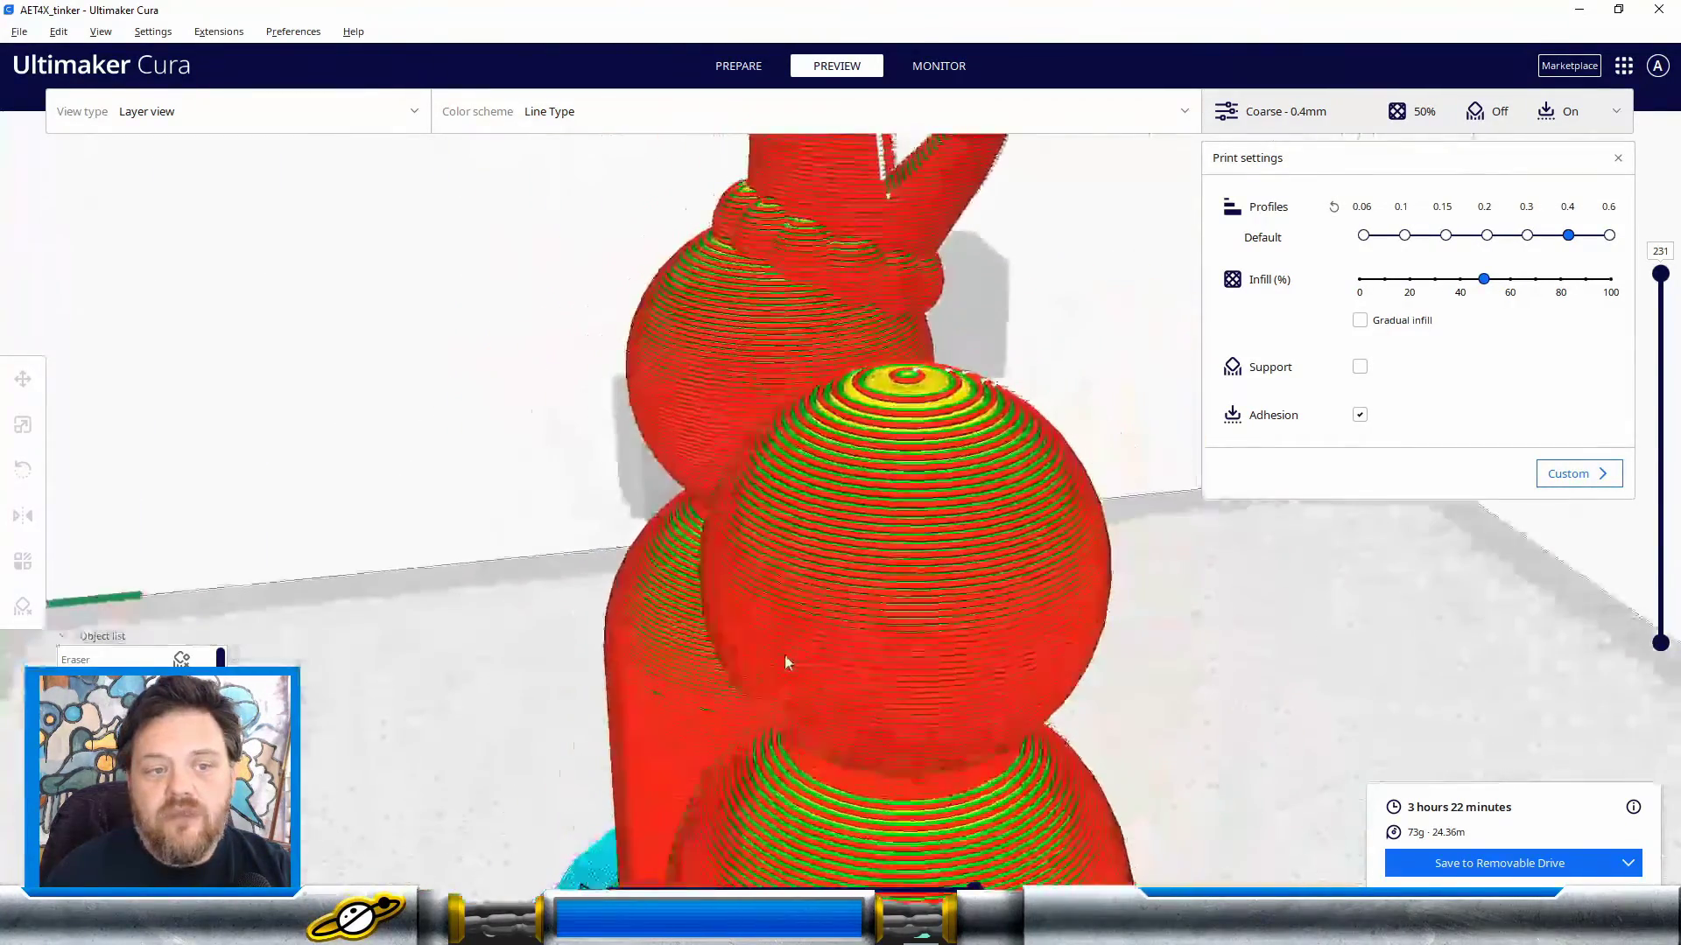
right_click_drag(1122, 382, 685, 440)
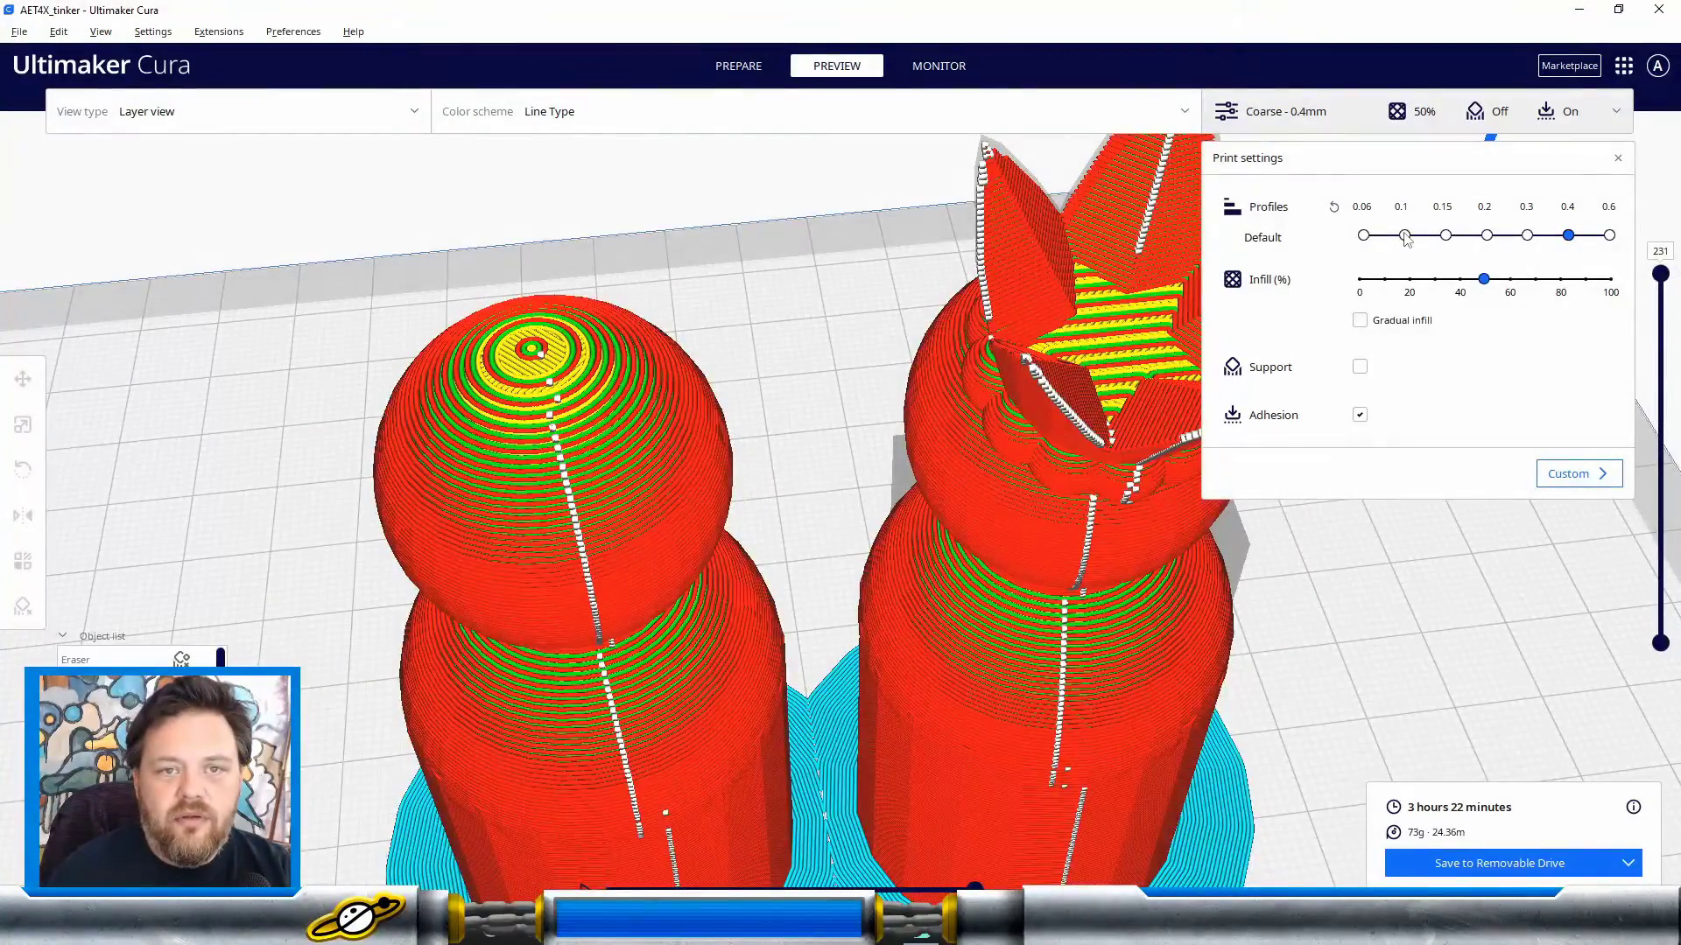
Step: Slice the figures with the 0.1 mm profile at 50% infill without support and examine their surfaces
left_click(1404, 235)
left_click(1578, 473)
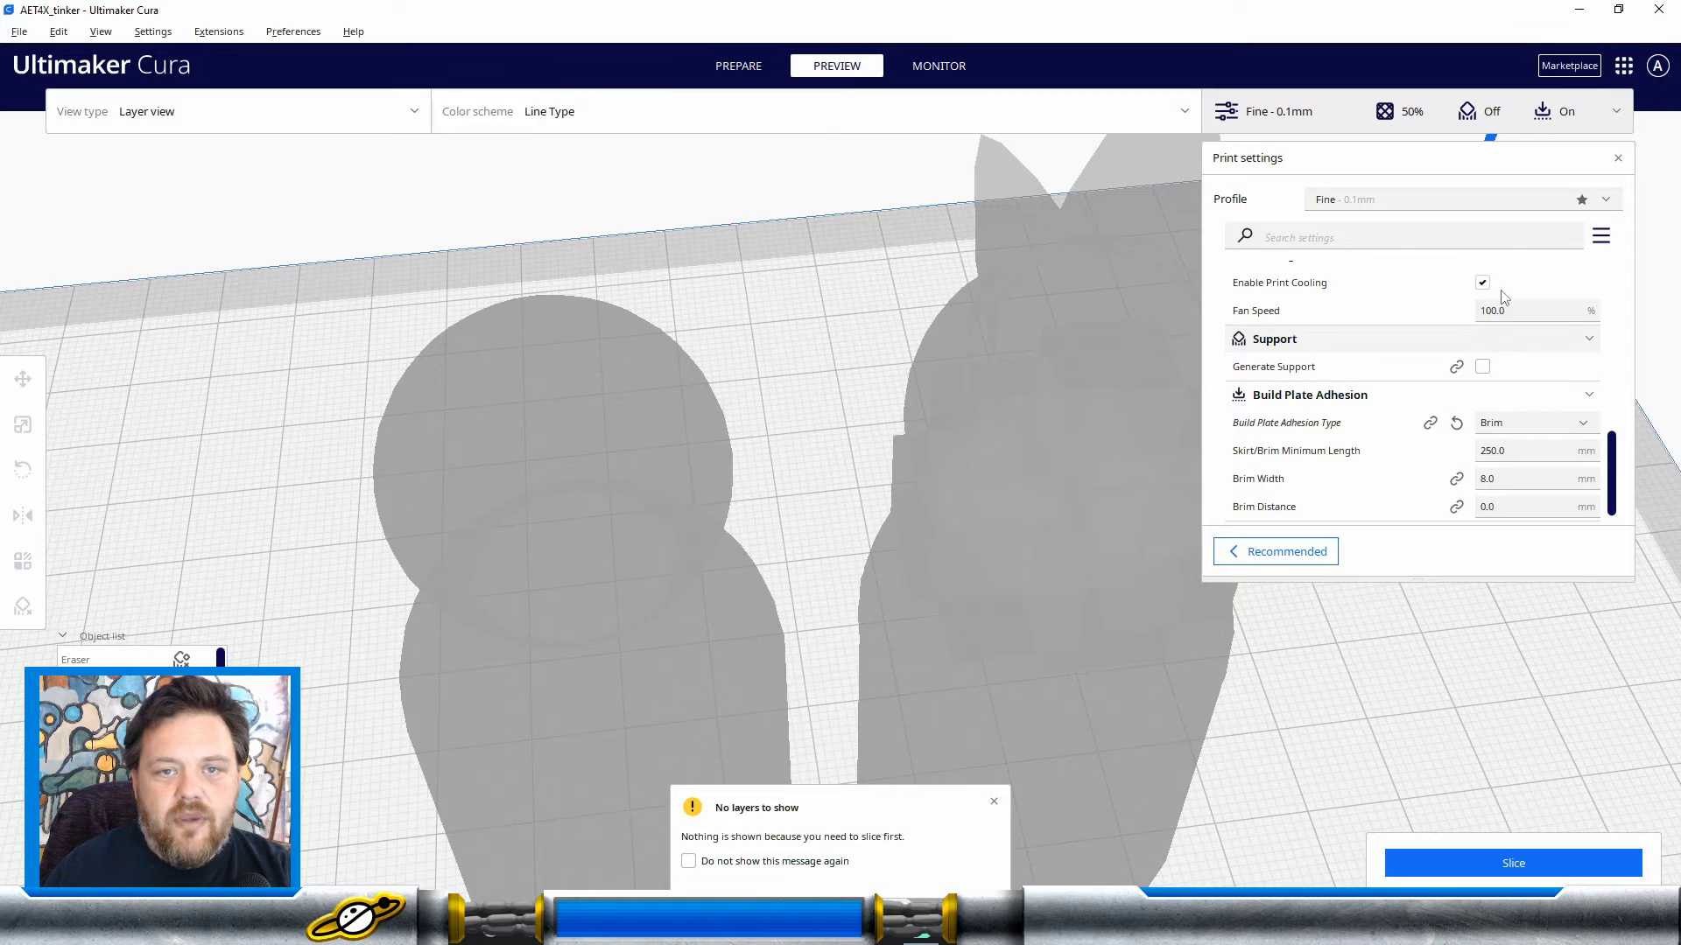
left_click(1283, 552)
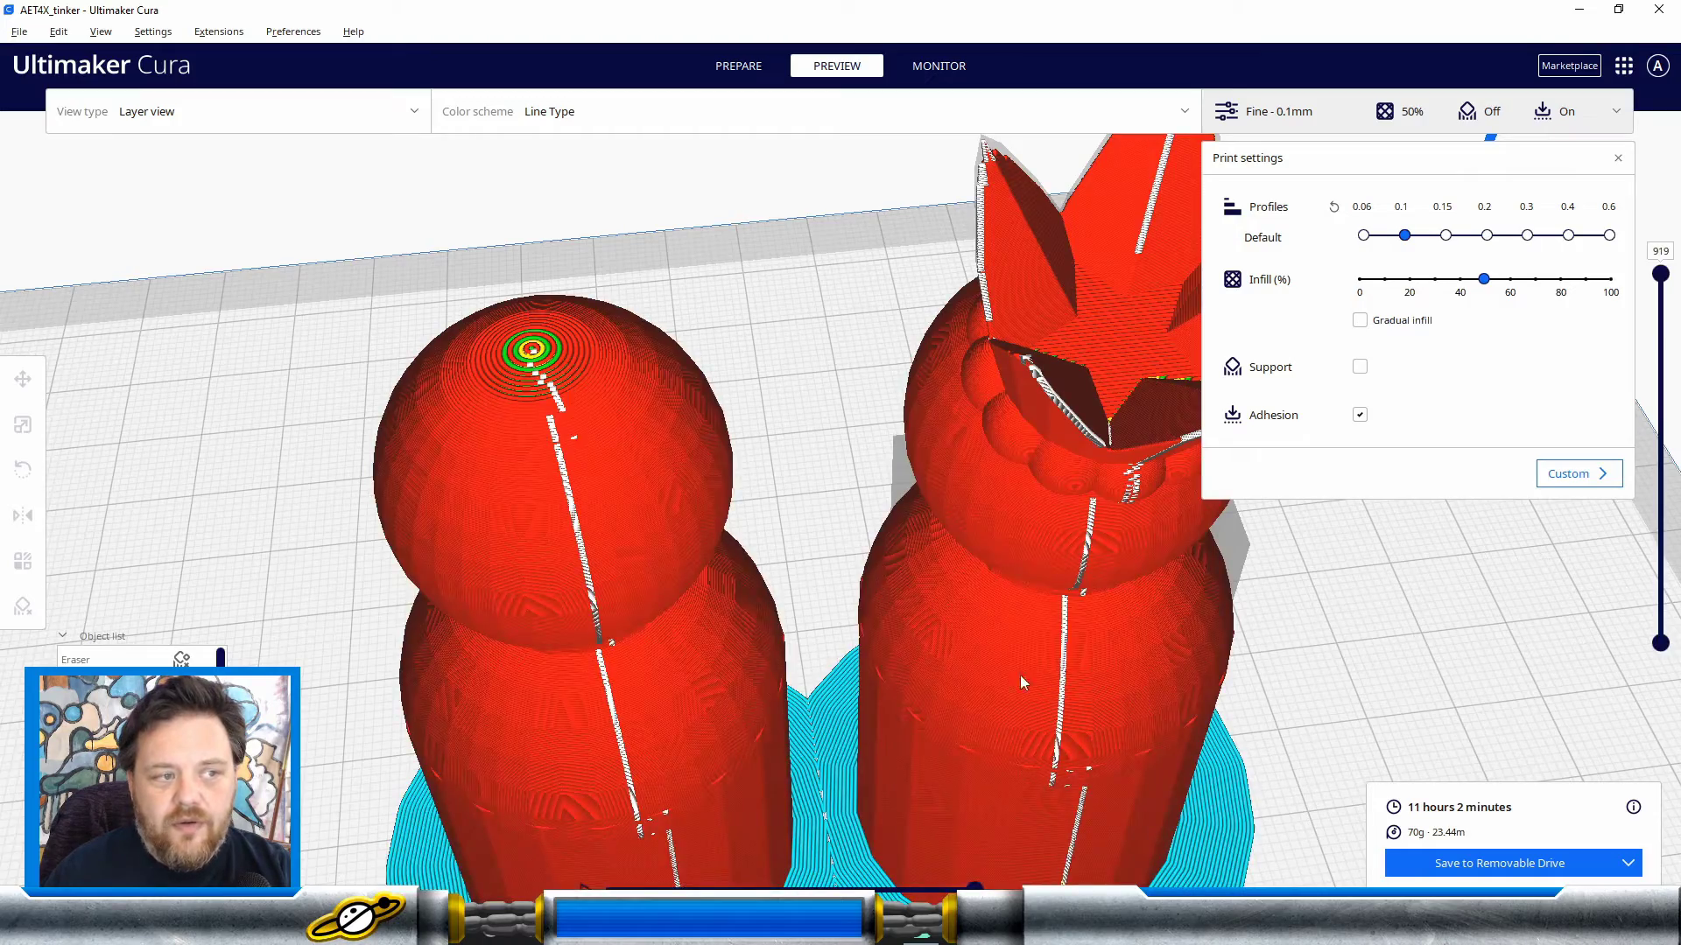
right_click_drag(827, 592, 400, 561)
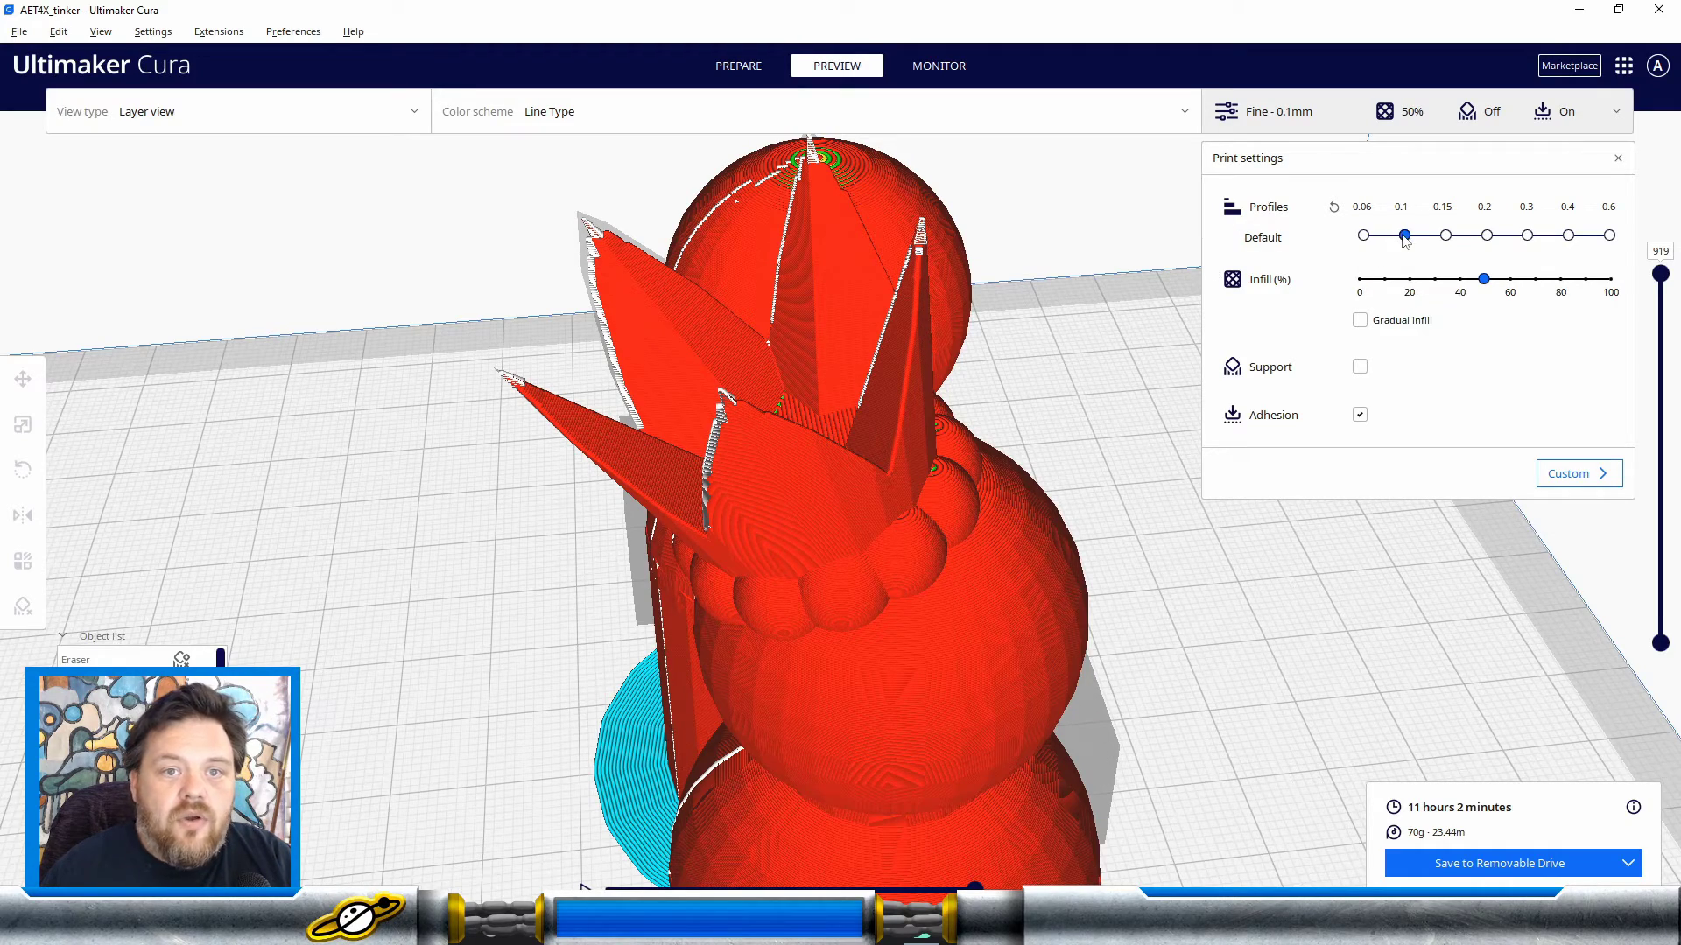
right_click_drag(1406, 612, 1107, 578)
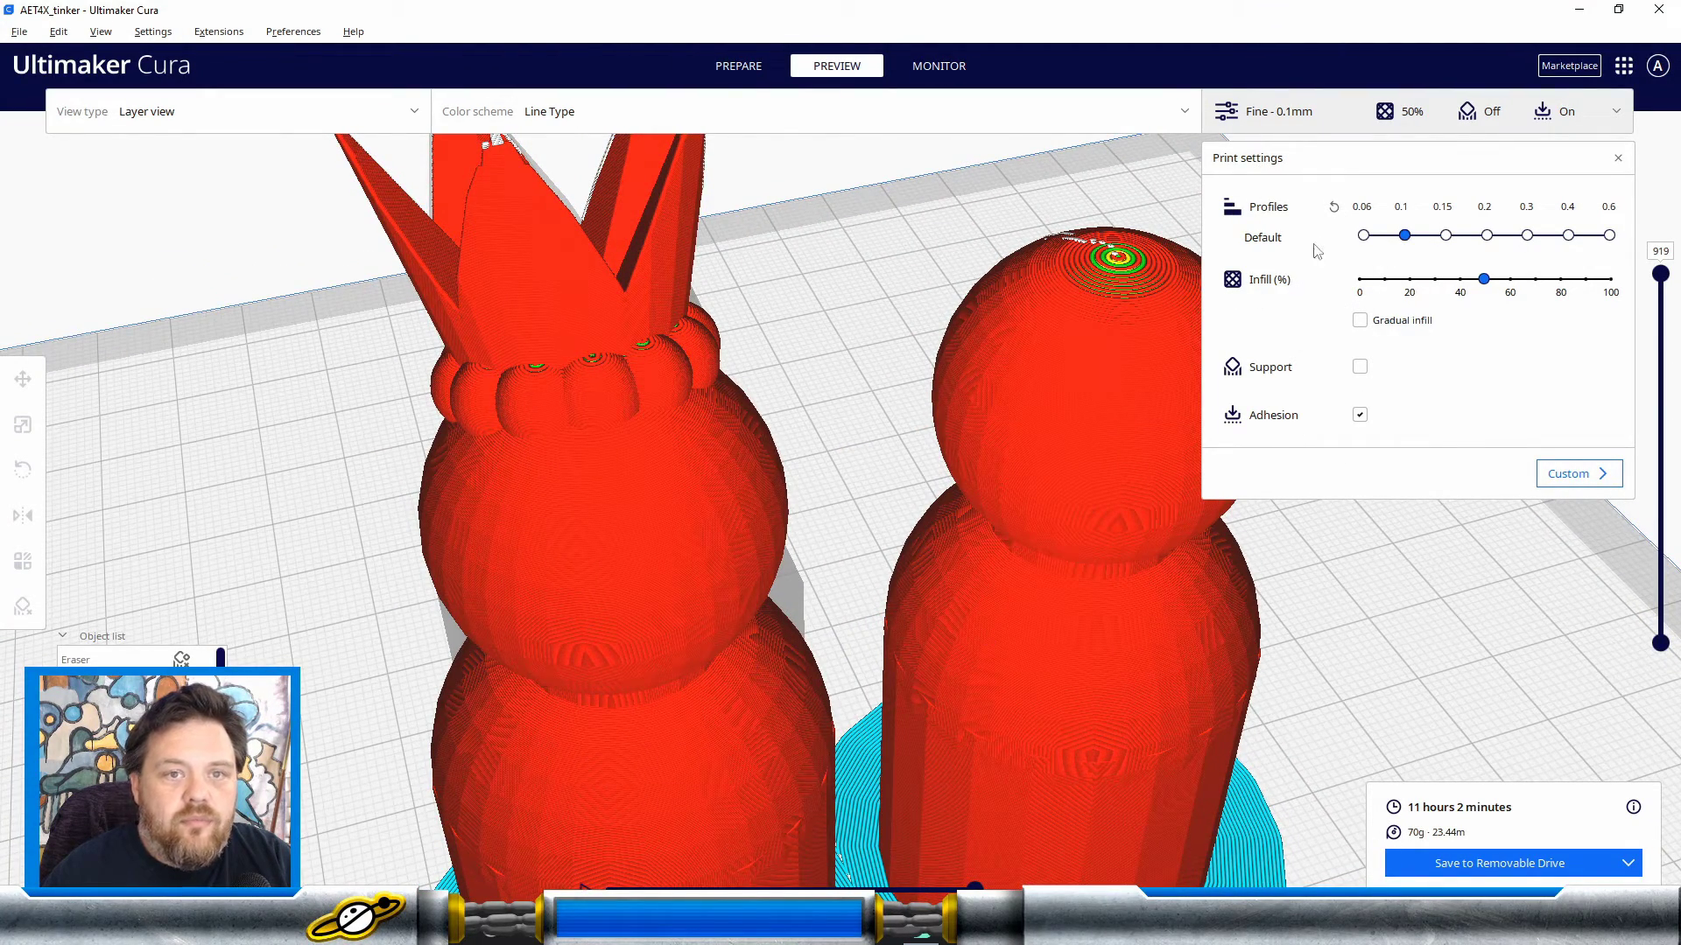
Step: Set the infill to 20% and slice the plate with the 0.1 mm profile and again with the 0.2 mm profile
left_click(1411, 280)
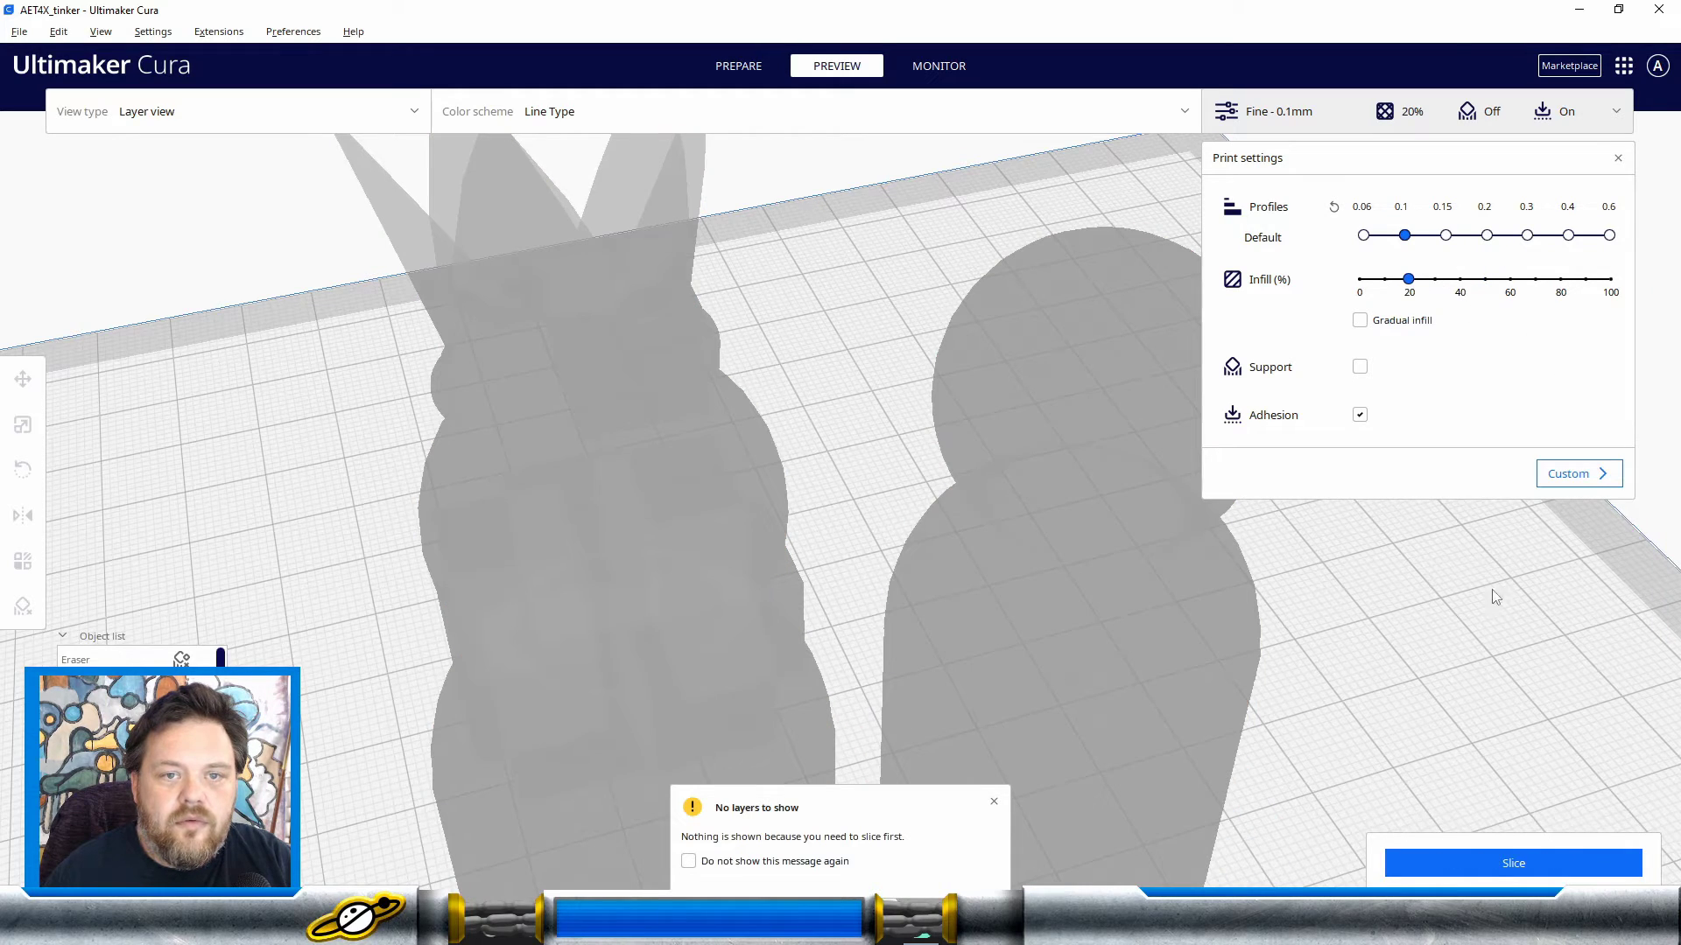
left_click(1519, 866)
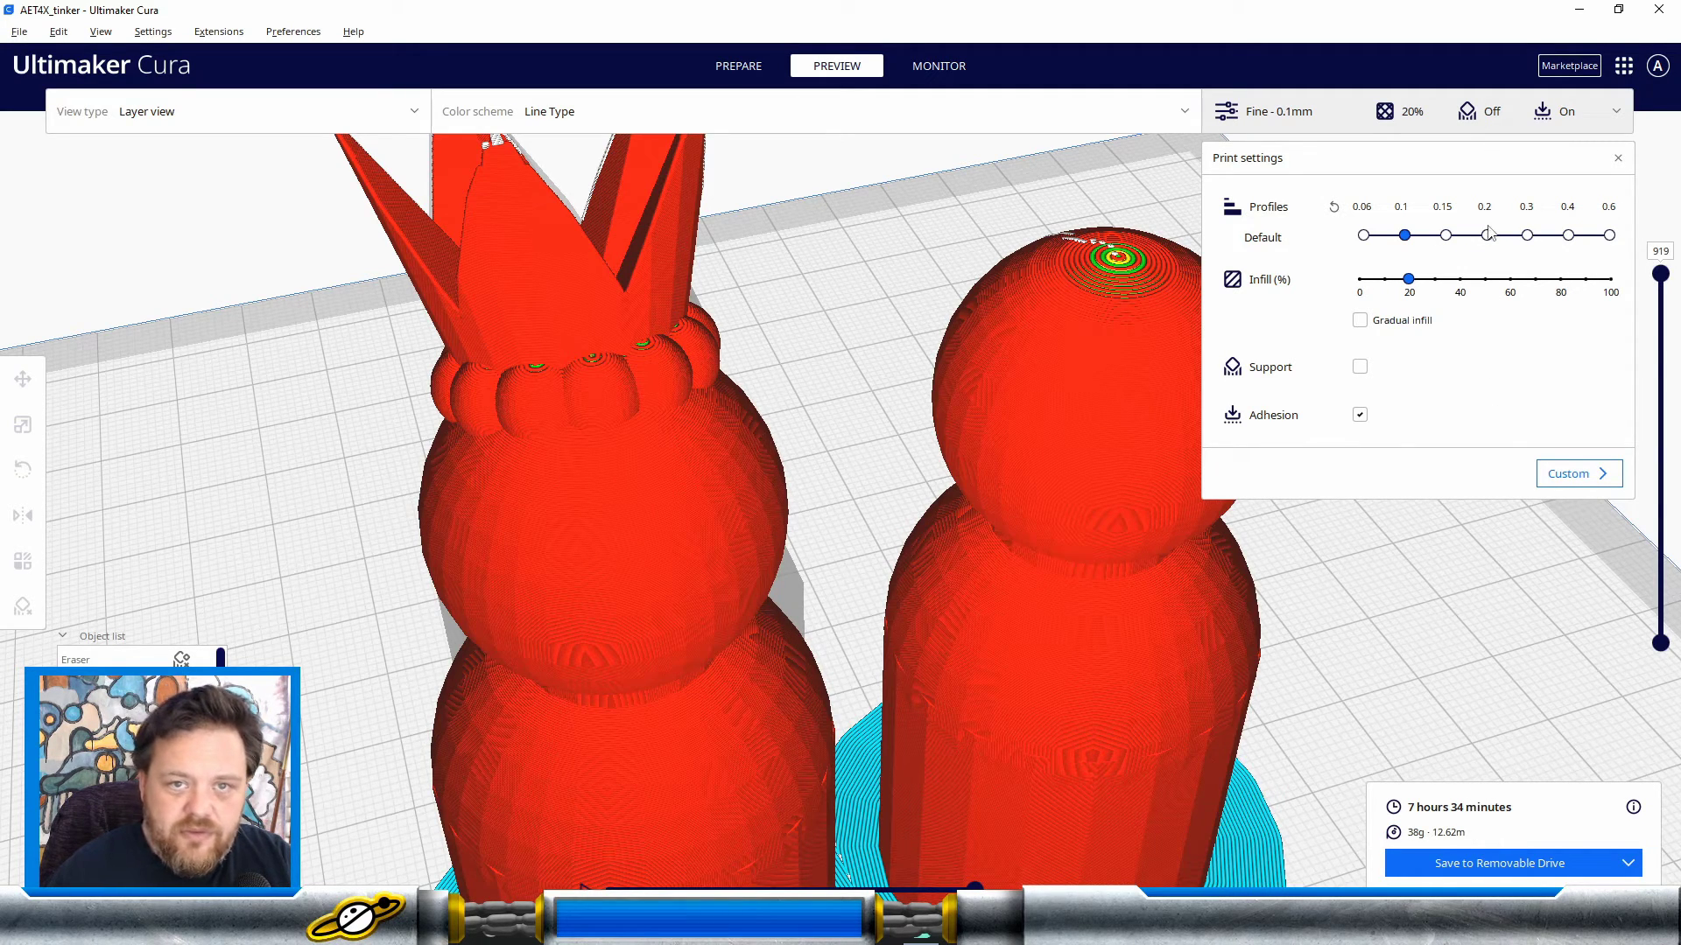
left_click(1487, 234)
left_click(1571, 474)
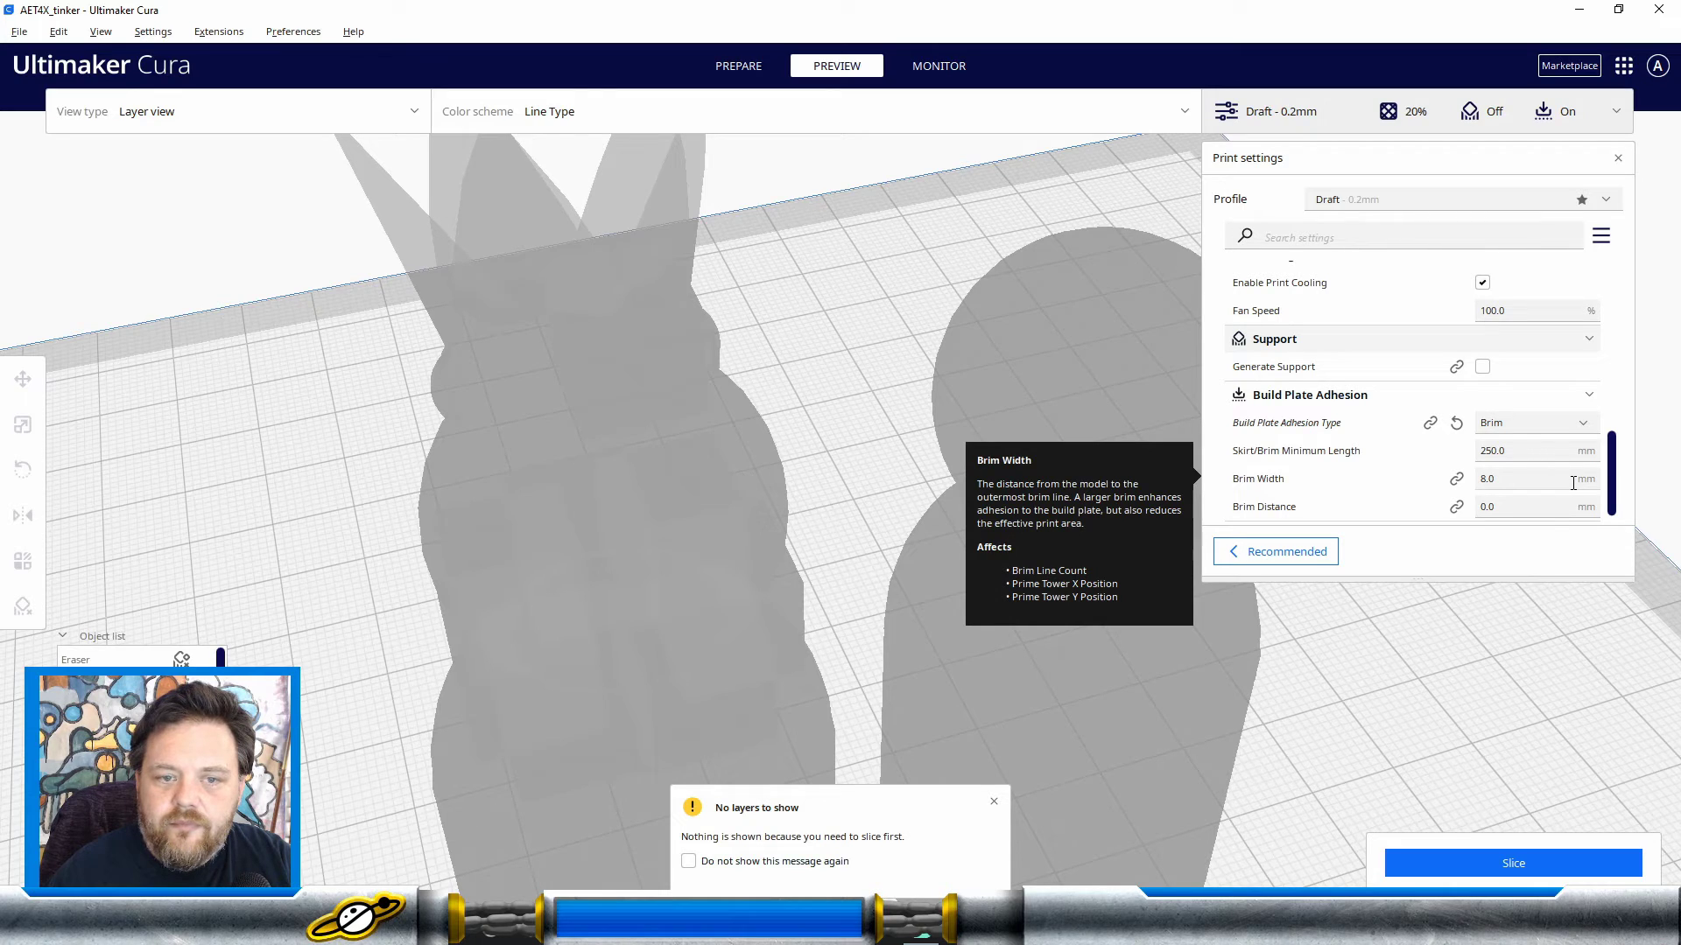
left_click(1346, 553)
left_click(1567, 865)
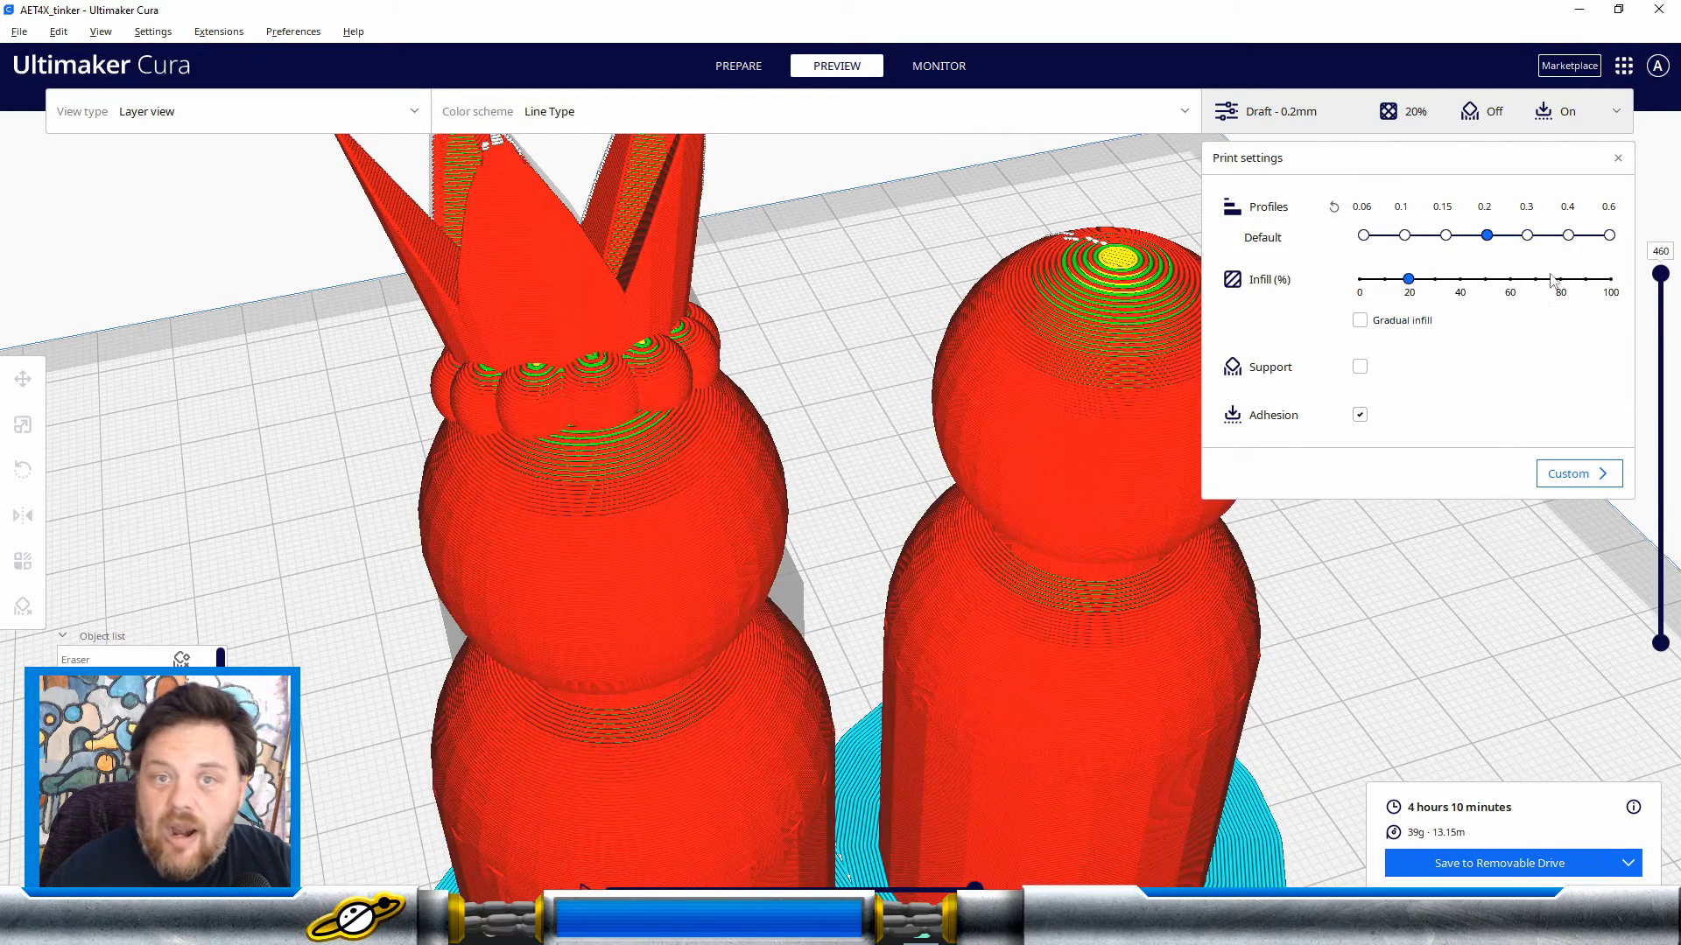
Step: Change the profile to 0.4 mm and slice the plate at 20% infill
left_click(1567, 235)
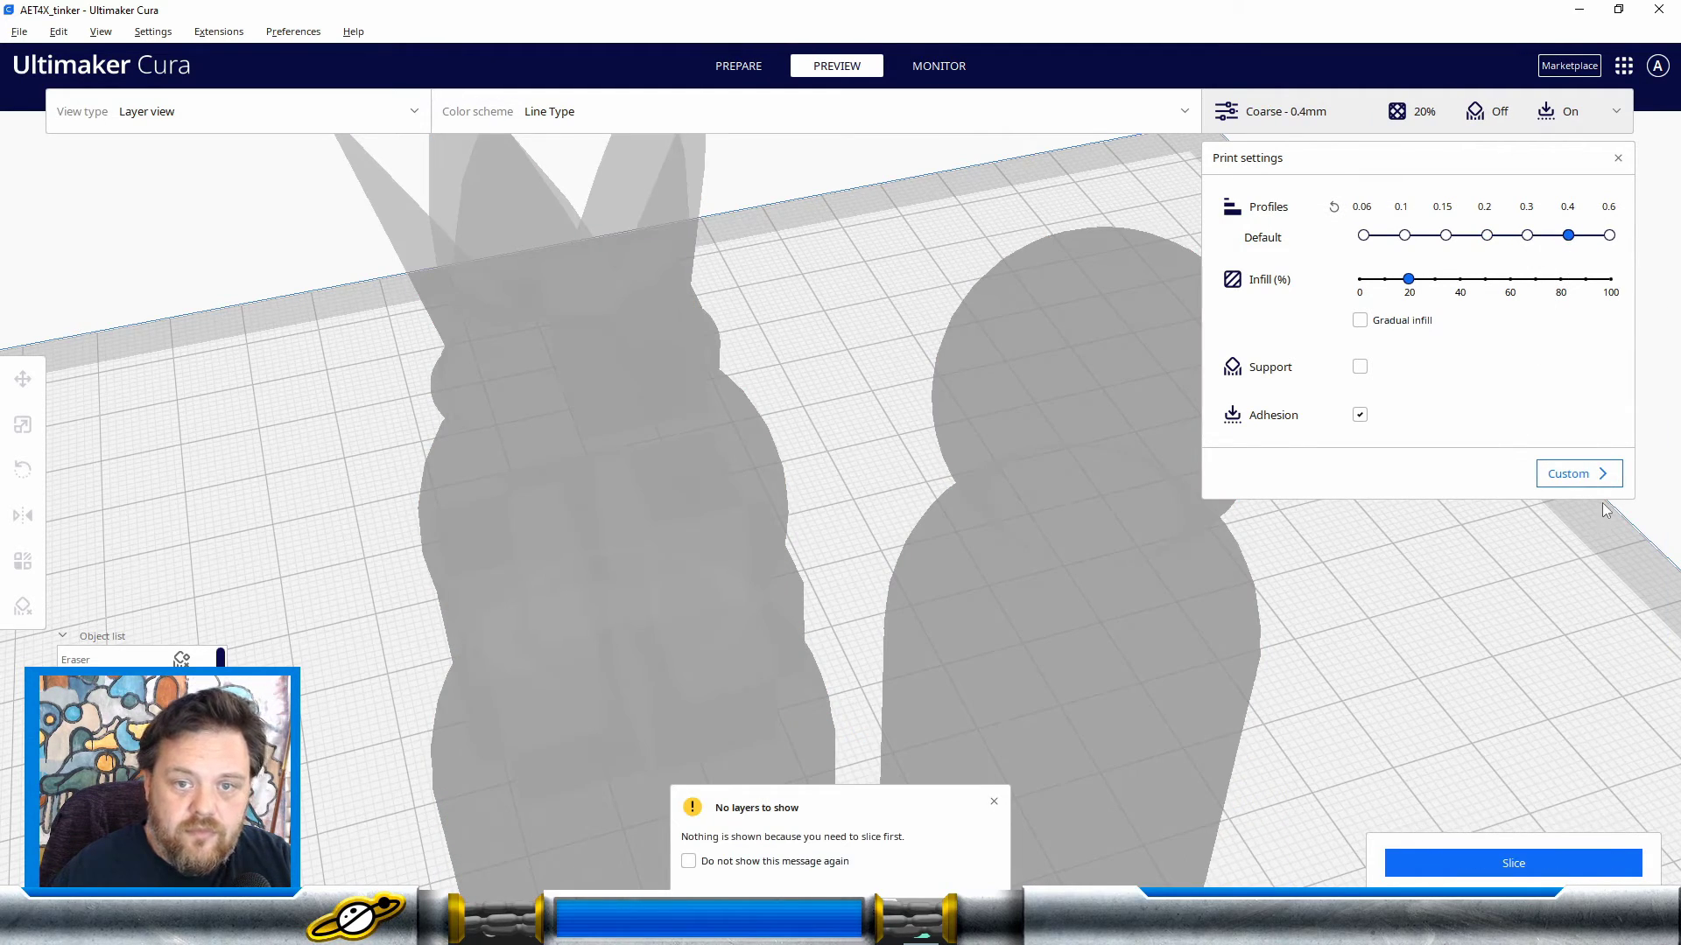
left_click(1565, 878)
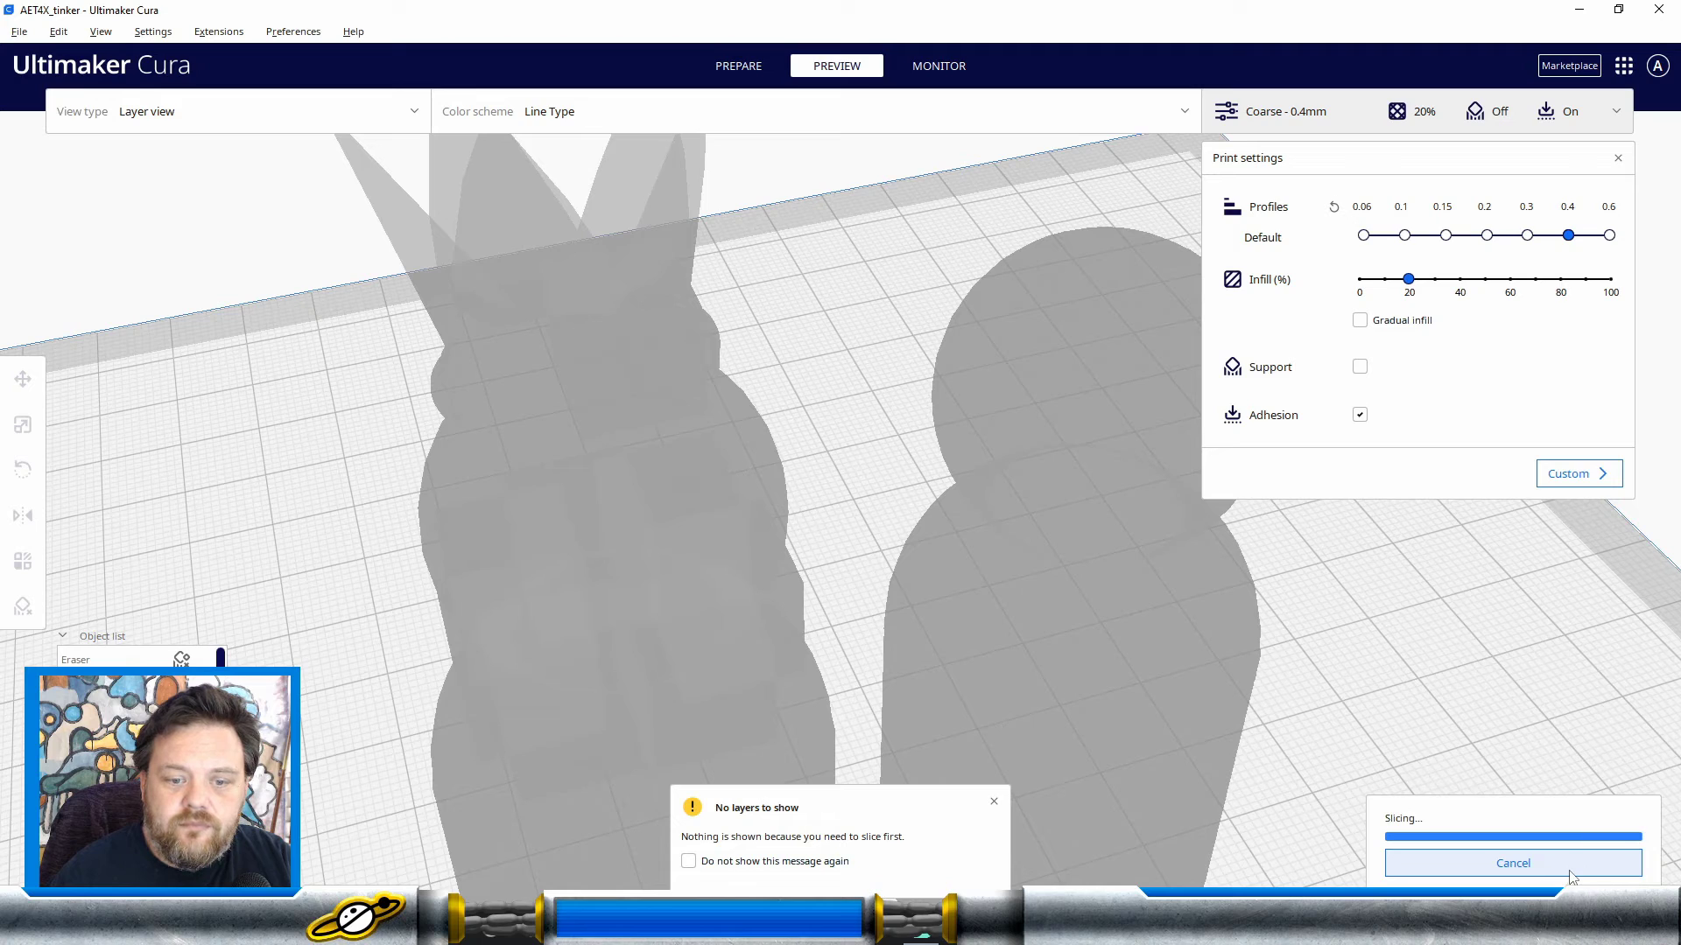